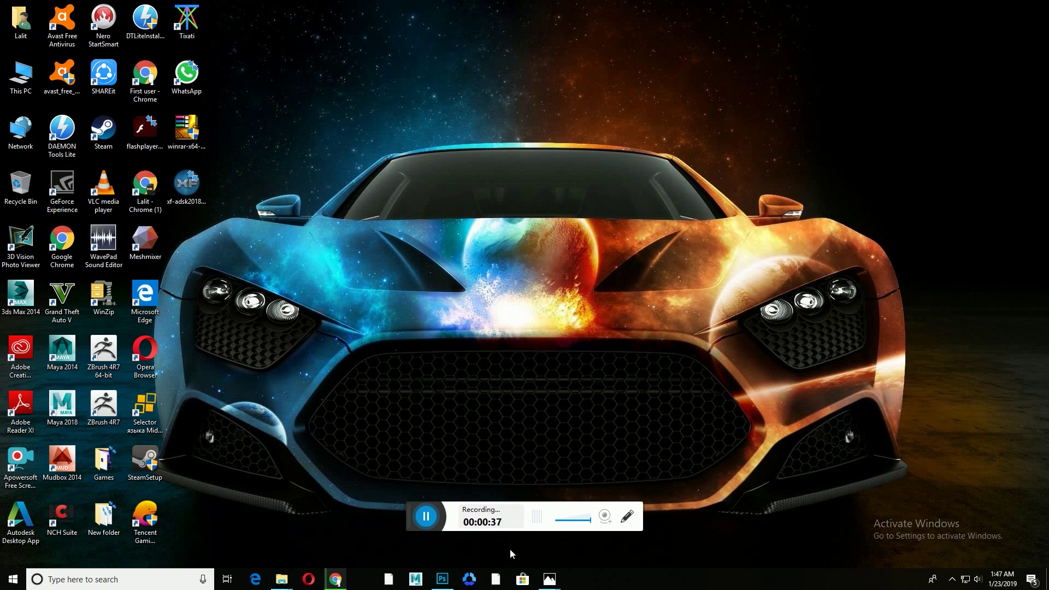
Step: On conceptcarz.com, go from the home page through Cars > S to the Shelby model list
{"action": "left_click", "coordinate": [335, 580]}
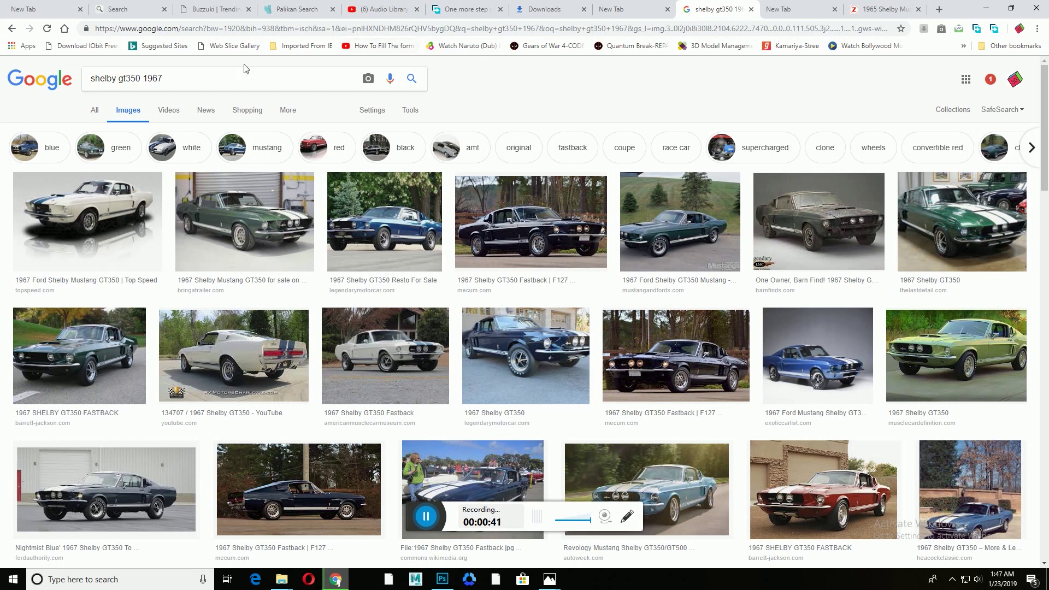
{"action": "left_click", "coordinate": [878, 11]}
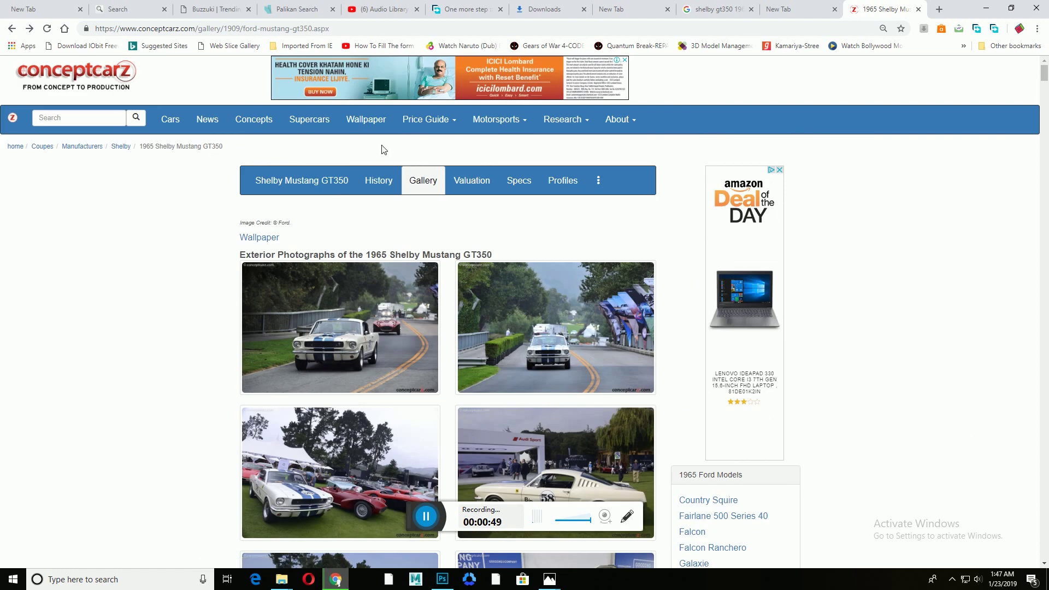
{"action": "left_click", "coordinate": [52, 87]}
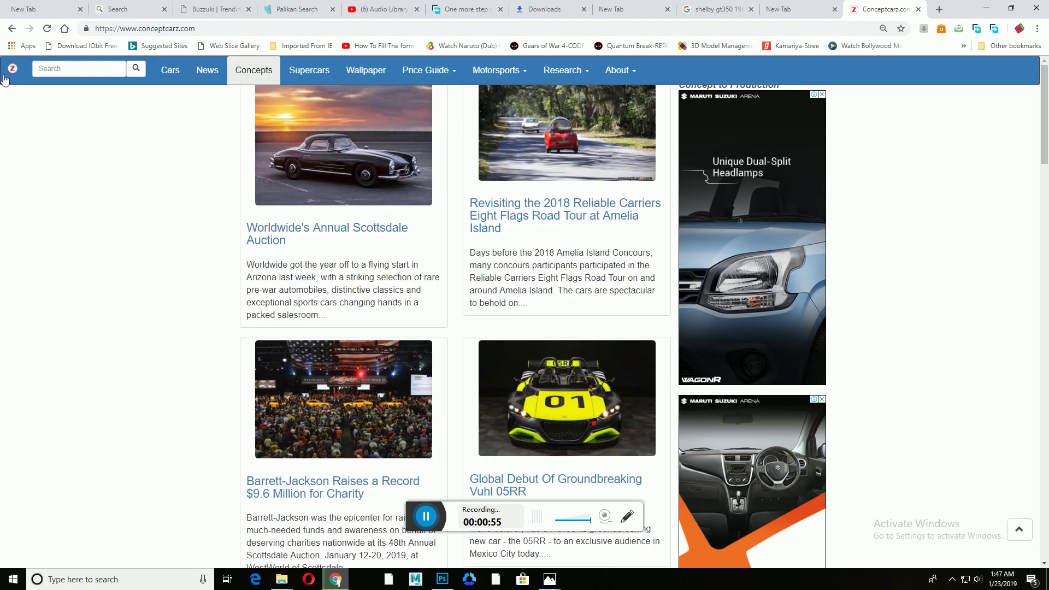
{"action": "left_click", "coordinate": [173, 75]}
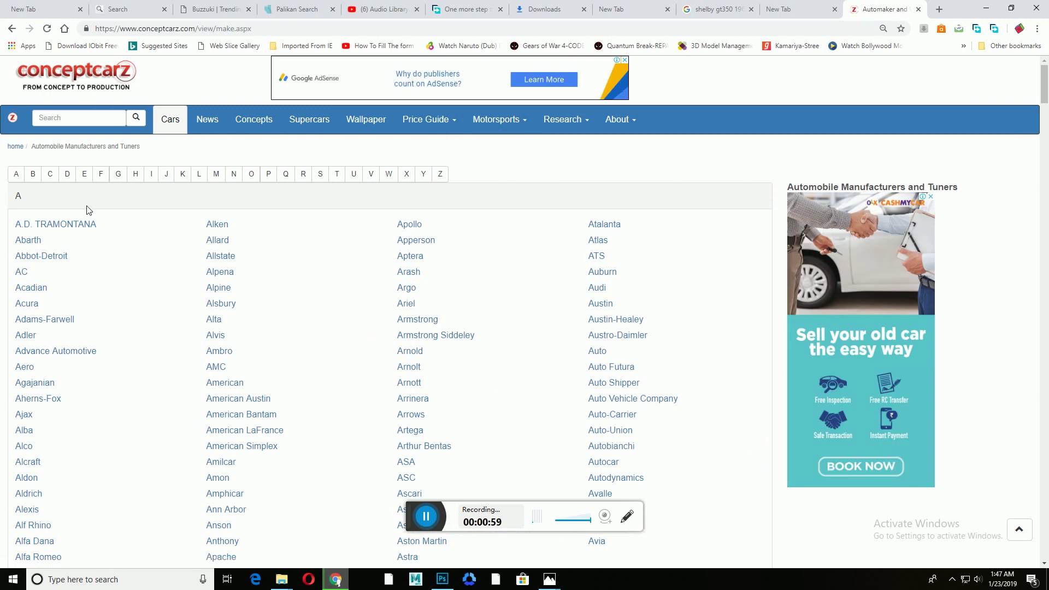
{"action": "left_click", "coordinate": [321, 174]}
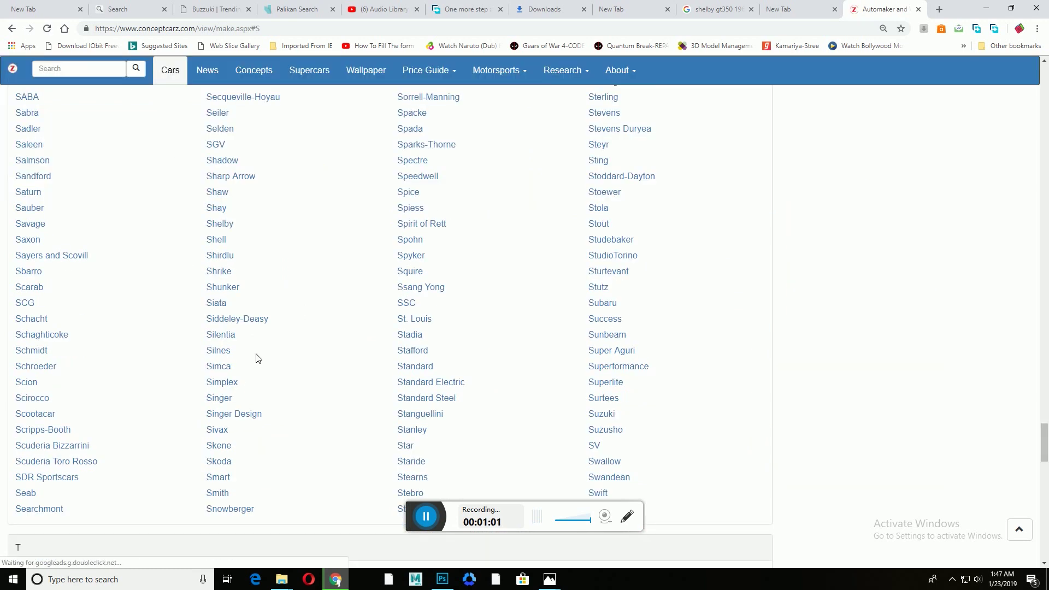
{"action": "left_click", "coordinate": [218, 229]}
Step: Scroll to the 1960s models and open the 1967 Shelby Mustang GT 350 page
{"action": "scroll", "coordinate": [263, 335], "scroll_direction": "down", "scroll_amount": 6}
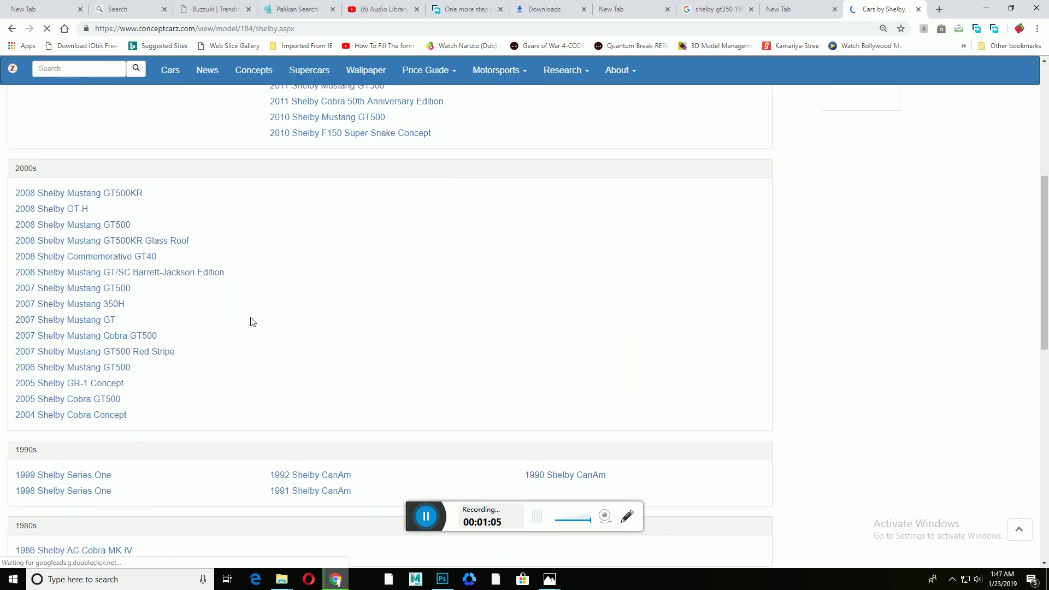
{"action": "scroll", "coordinate": [254, 322], "scroll_direction": "down", "scroll_amount": 6}
{"action": "scroll", "coordinate": [256, 323], "scroll_direction": "down", "scroll_amount": 4}
{"action": "scroll", "coordinate": [258, 321], "scroll_direction": "up", "scroll_amount": 3}
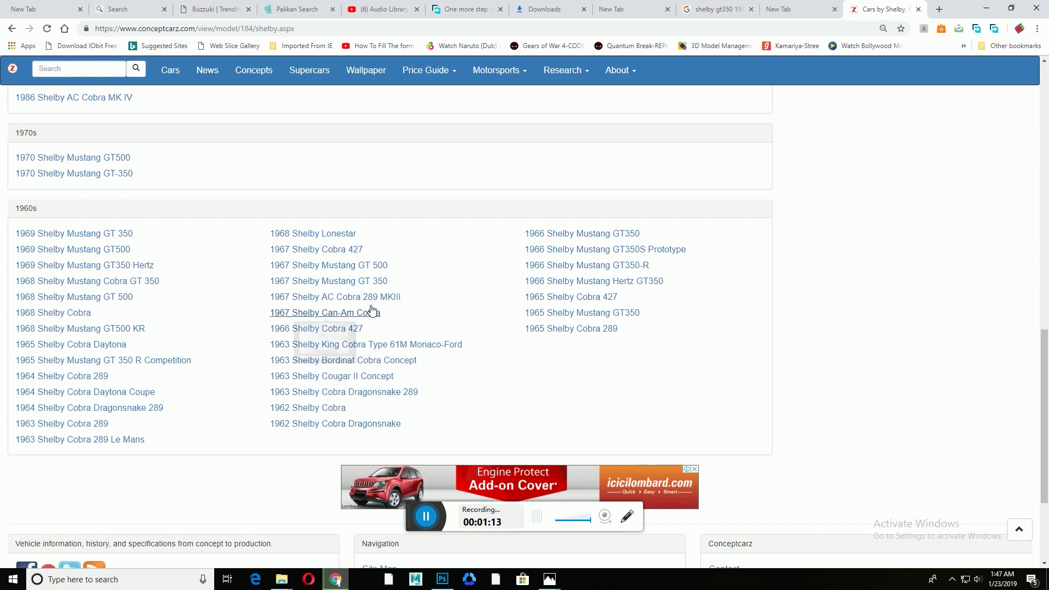
{"action": "left_click", "coordinate": [343, 284]}
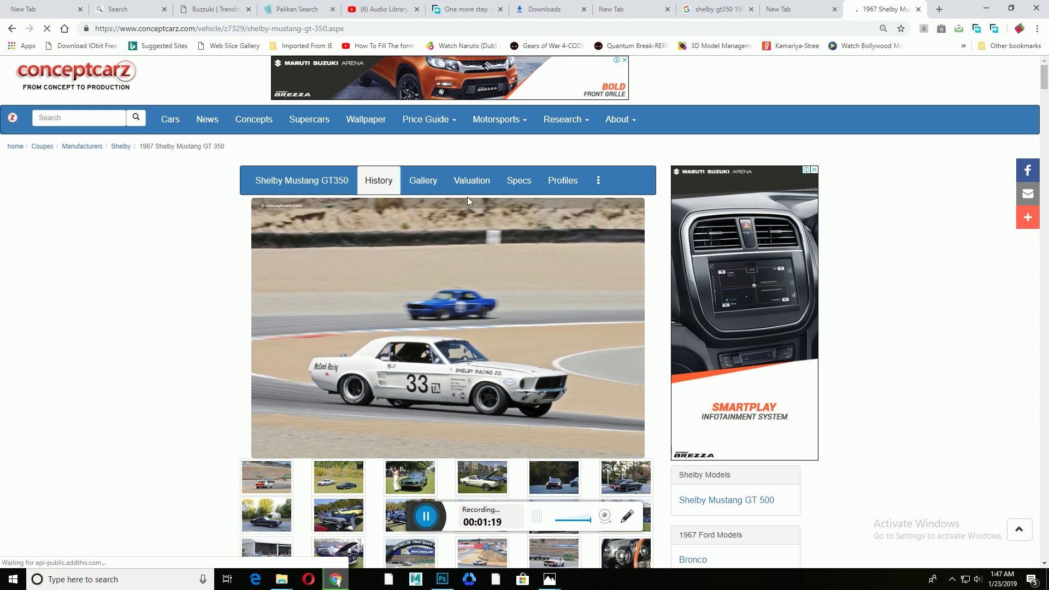
Step: Glance at the GT 350 specs, then browse its photo gallery and enlarge the first photo
{"action": "left_click", "coordinate": [518, 181]}
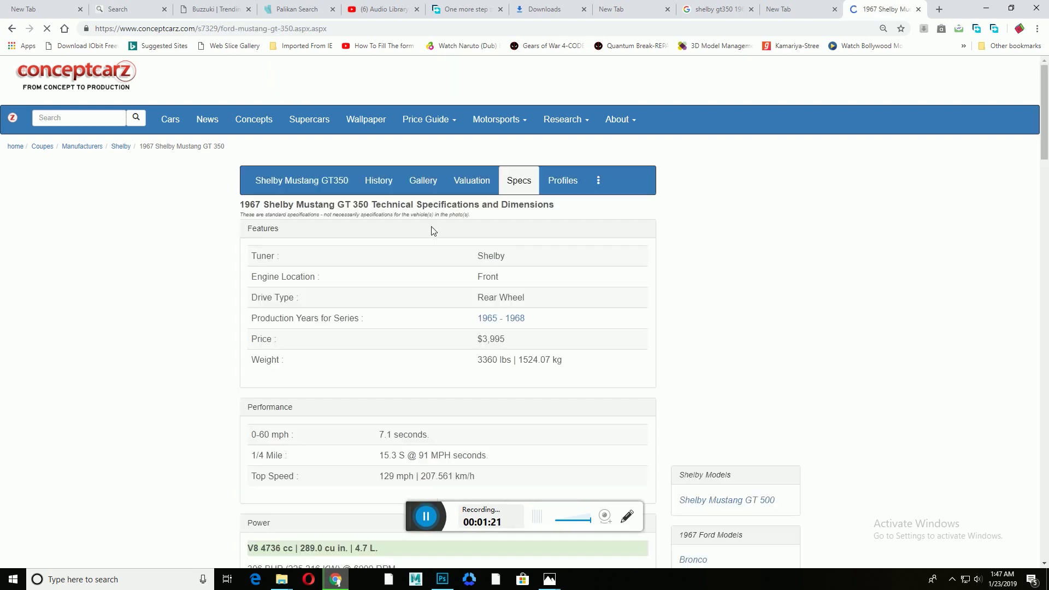
{"action": "key", "text": "alt+Left"}
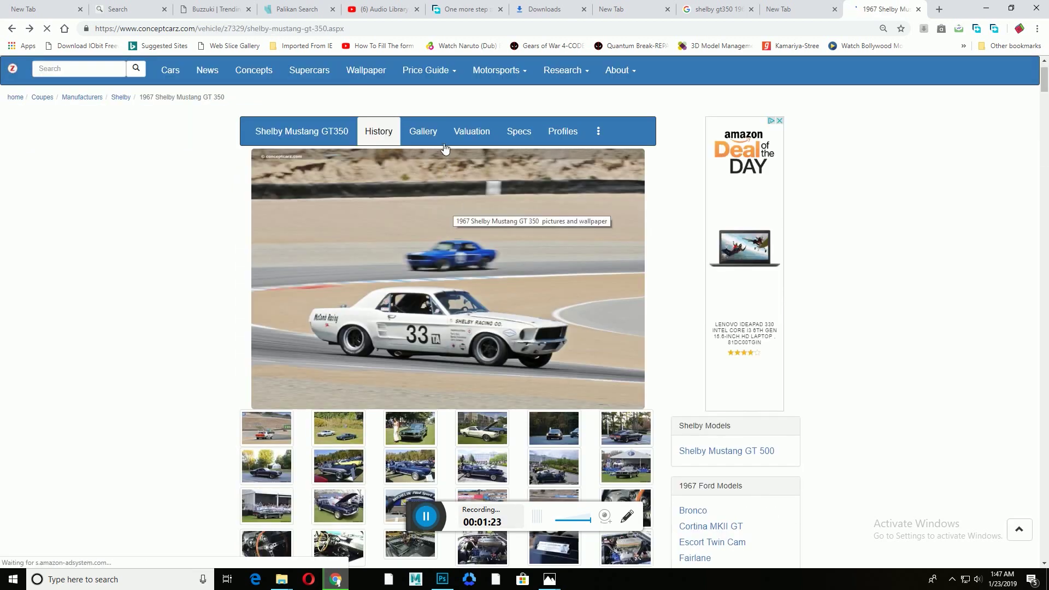
{"action": "left_click", "coordinate": [444, 144]}
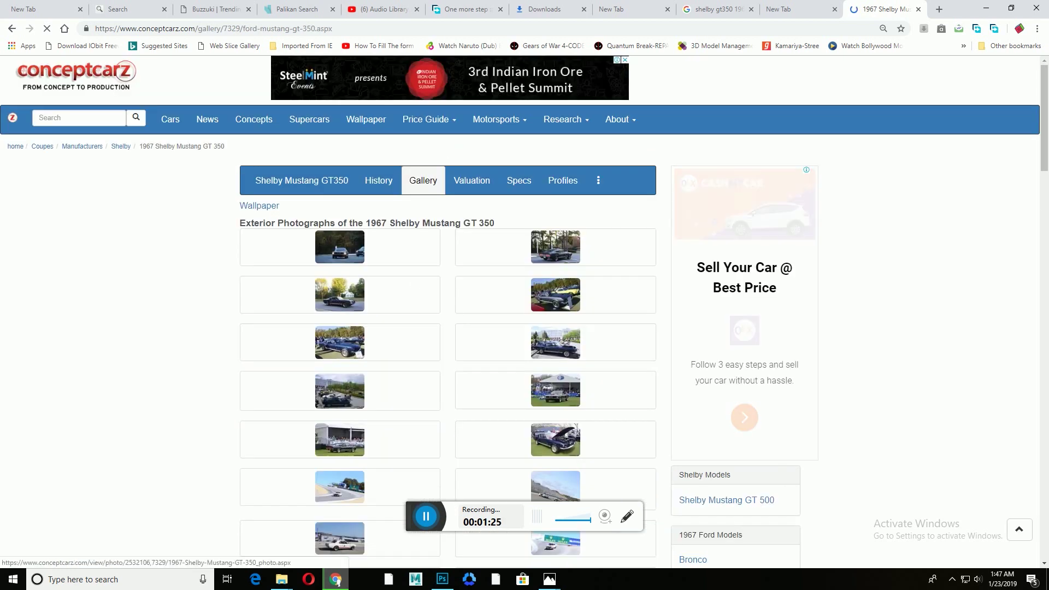
{"action": "scroll", "coordinate": [405, 311], "scroll_direction": "down", "scroll_amount": 5}
{"action": "scroll", "coordinate": [399, 328], "scroll_direction": "up", "scroll_amount": 3}
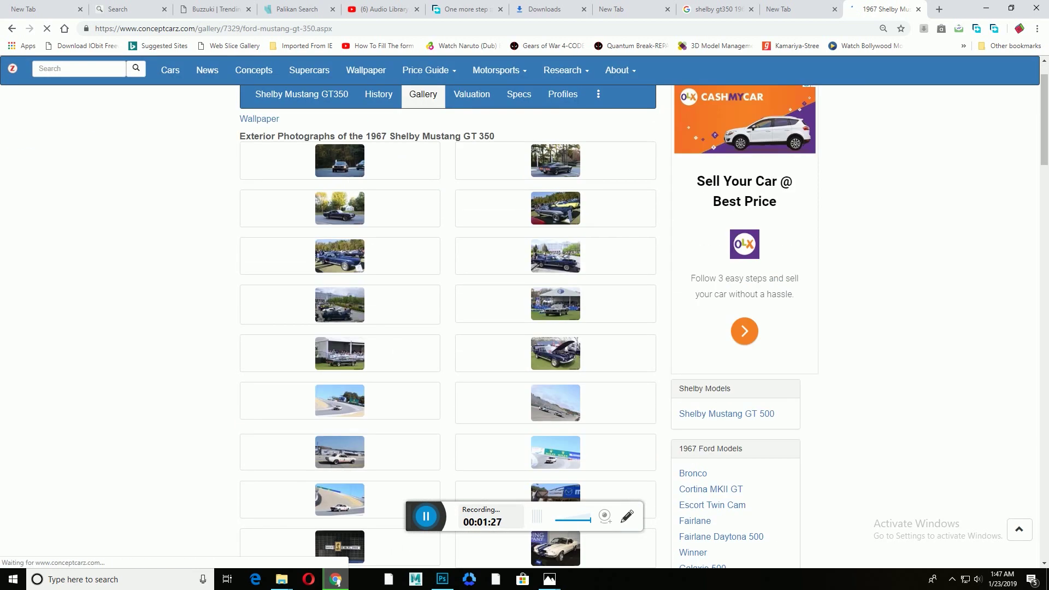
{"action": "left_click", "coordinate": [350, 175]}
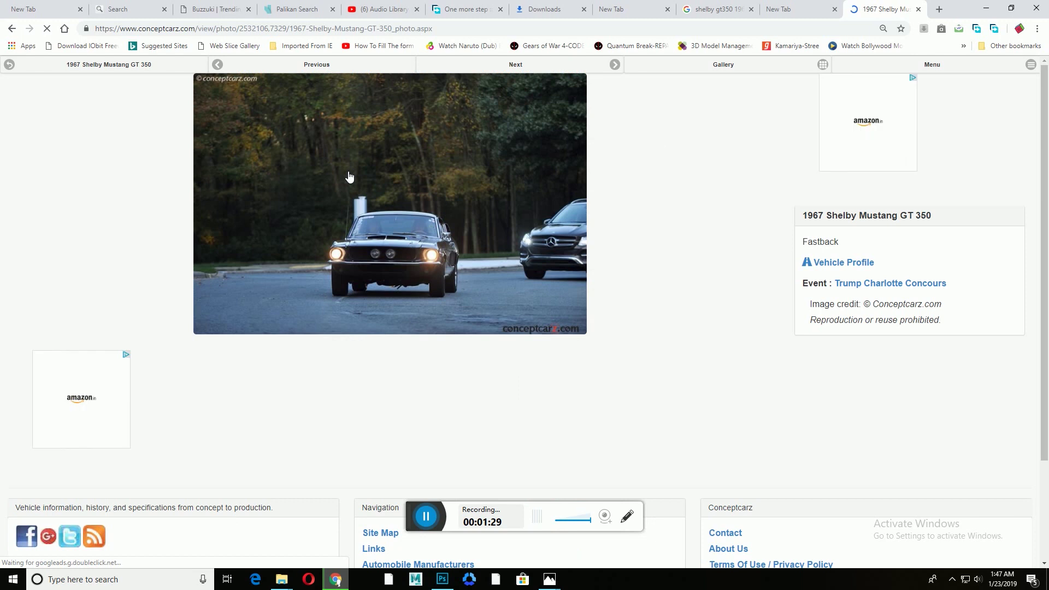
{"action": "scroll", "coordinate": [392, 361], "scroll_direction": "down", "scroll_amount": 1}
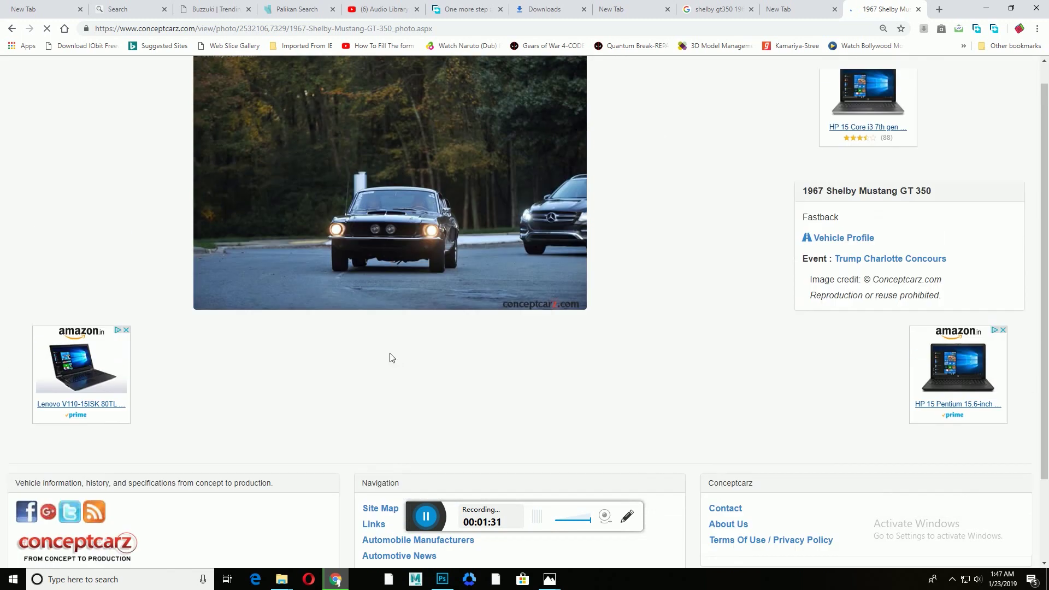
{"action": "key", "text": "alt+Left"}
Step: Reopen the GT 350 Specs page and scroll down to the power and dimension figures
{"action": "scroll", "coordinate": [389, 360], "scroll_direction": "down", "scroll_amount": 1}
{"action": "scroll", "coordinate": [386, 366], "scroll_direction": "down", "scroll_amount": 5}
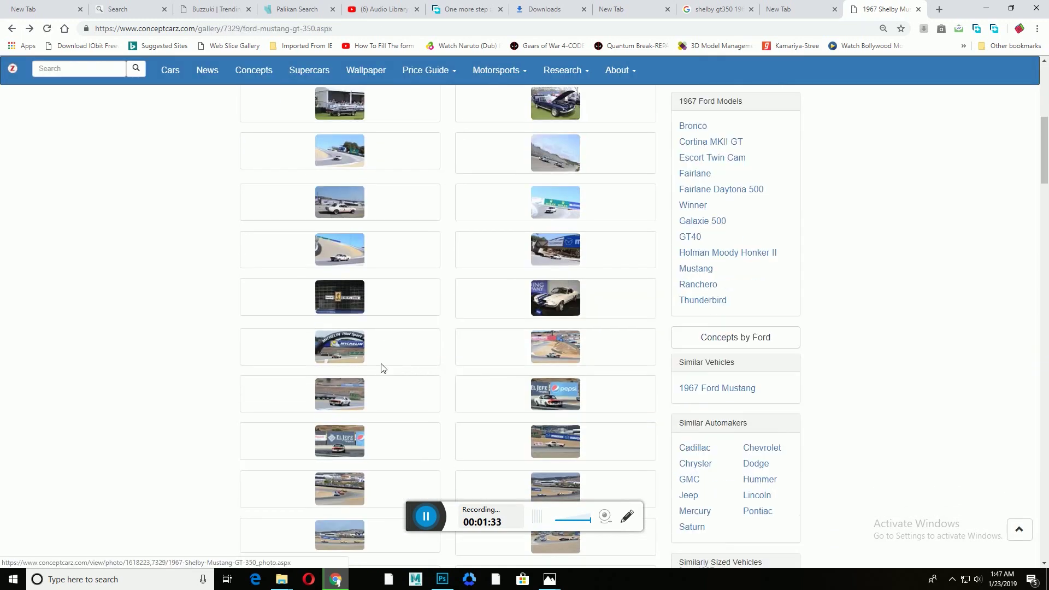
{"action": "scroll", "coordinate": [381, 366], "scroll_direction": "up", "scroll_amount": 5}
{"action": "scroll", "coordinate": [381, 352], "scroll_direction": "up", "scroll_amount": 1}
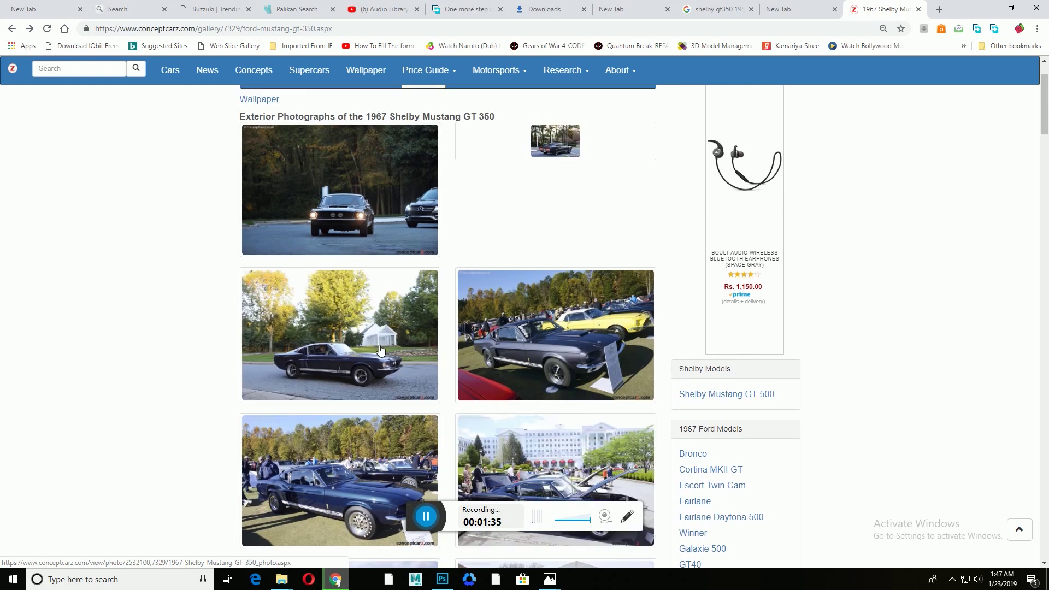
{"action": "scroll", "coordinate": [353, 349], "scroll_direction": "up", "scroll_amount": 2}
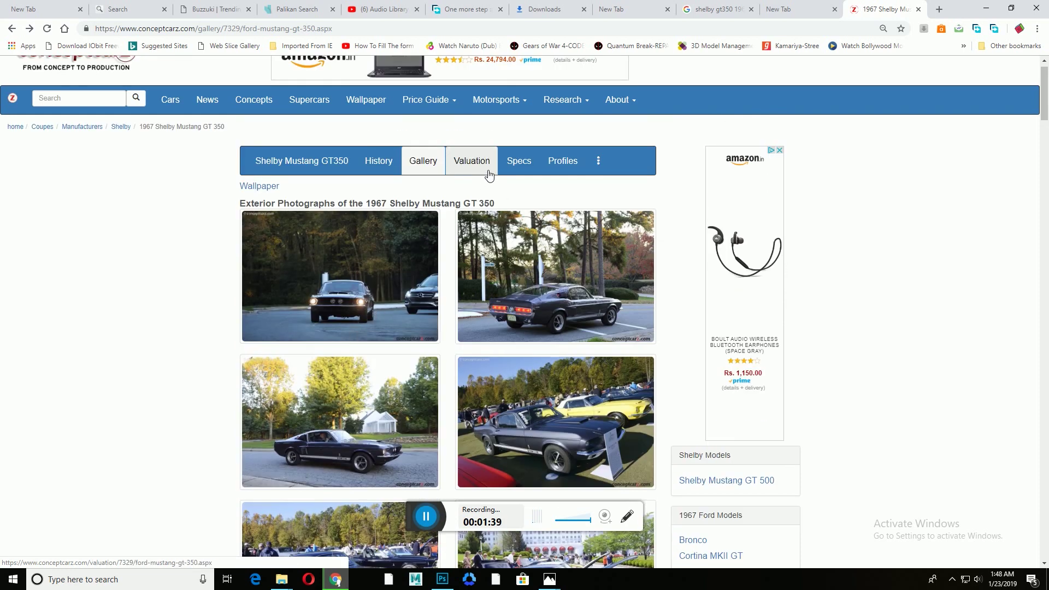
{"action": "left_click", "coordinate": [507, 179]}
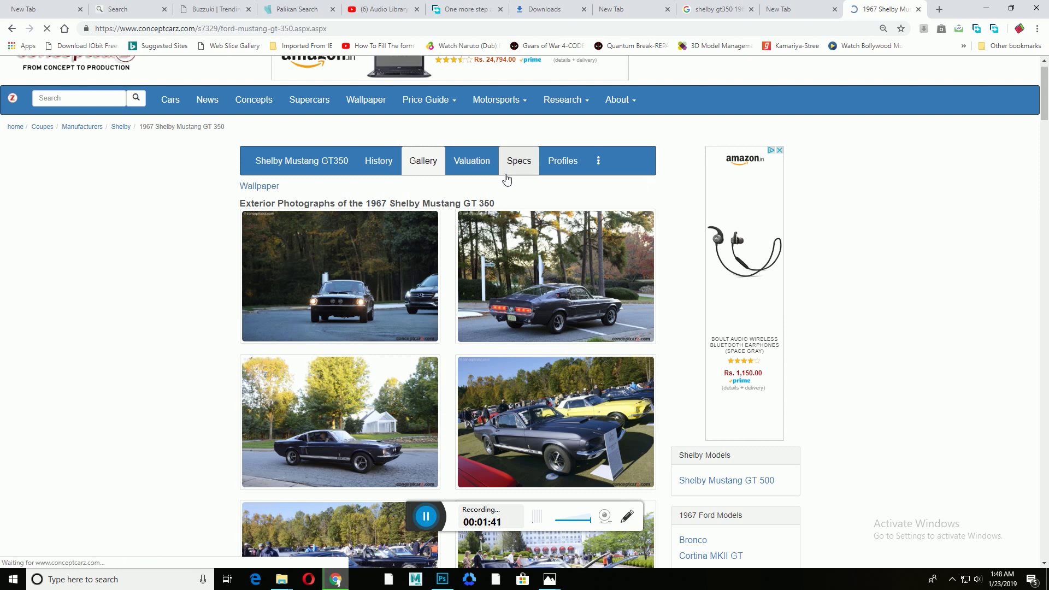
{"action": "scroll", "coordinate": [441, 421], "scroll_direction": "down", "scroll_amount": 5}
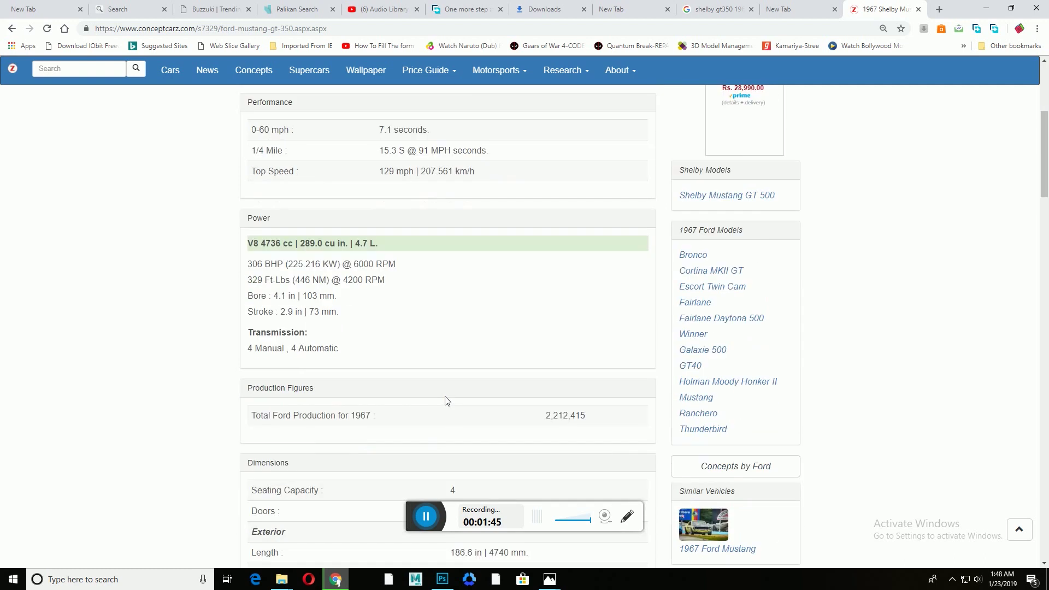
{"action": "scroll", "coordinate": [446, 401], "scroll_direction": "down", "scroll_amount": 5}
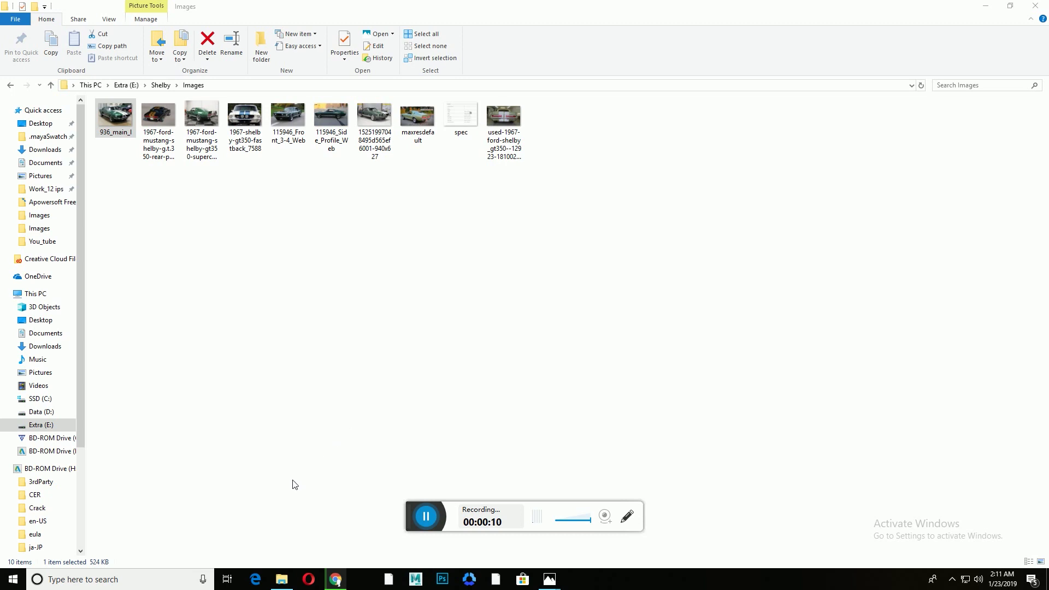
Step: Google image-search 'shelby gt350 blueprint' and preview the Ford Shelby Mustang GT350 blueprint
{"action": "left_click", "coordinate": [334, 580]}
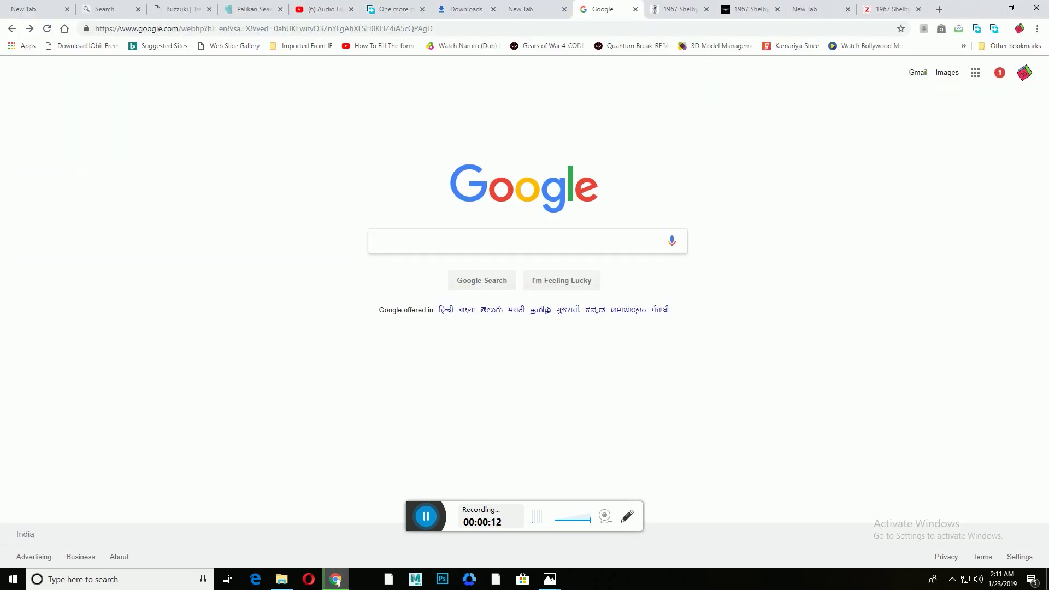
{"action": "left_click", "coordinate": [377, 240]}
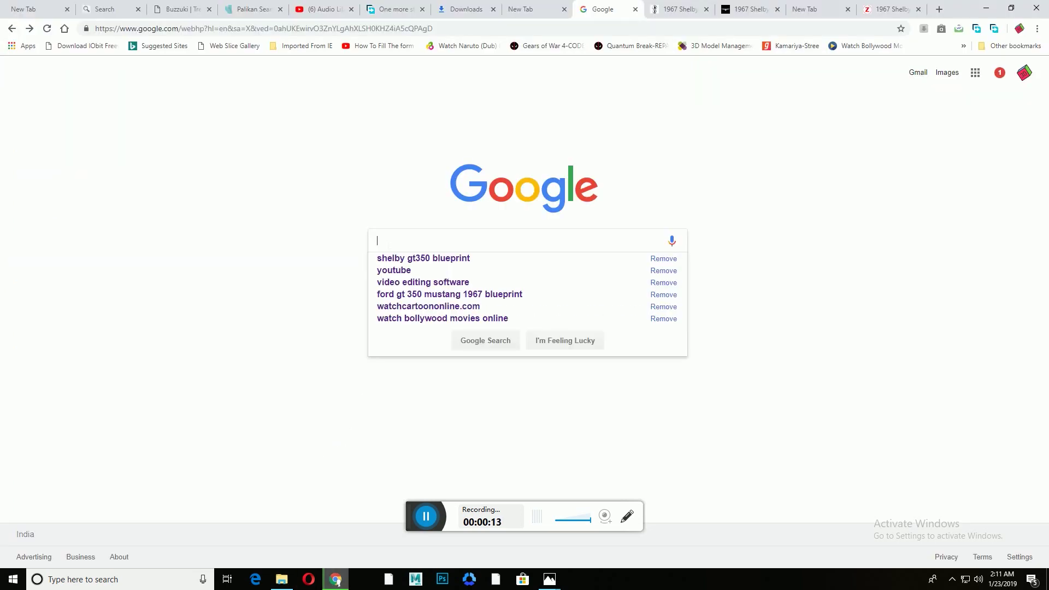
{"action": "left_click", "coordinate": [409, 263]}
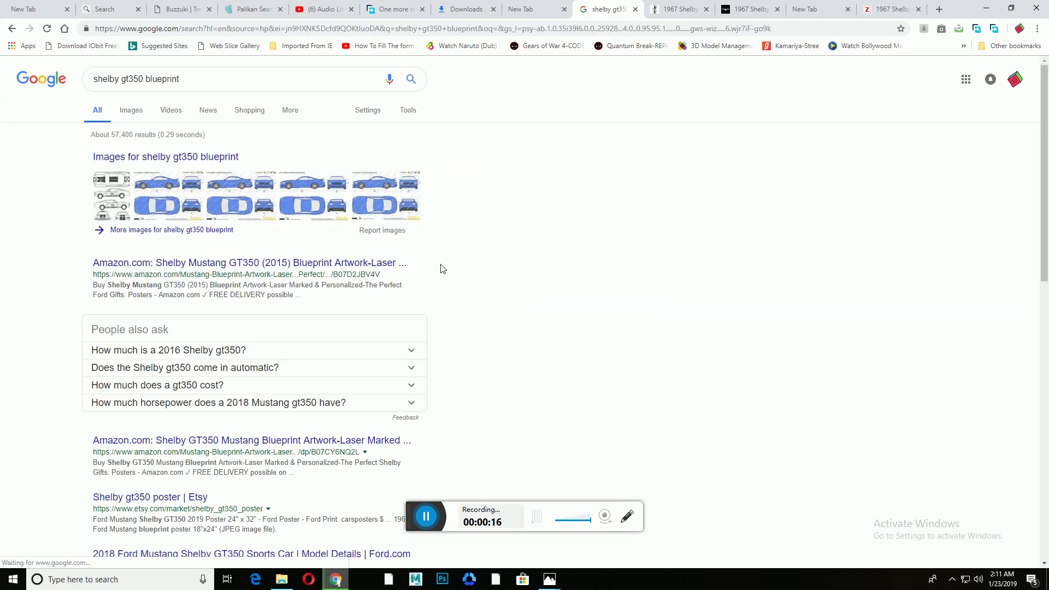
{"action": "left_click", "coordinate": [133, 110]}
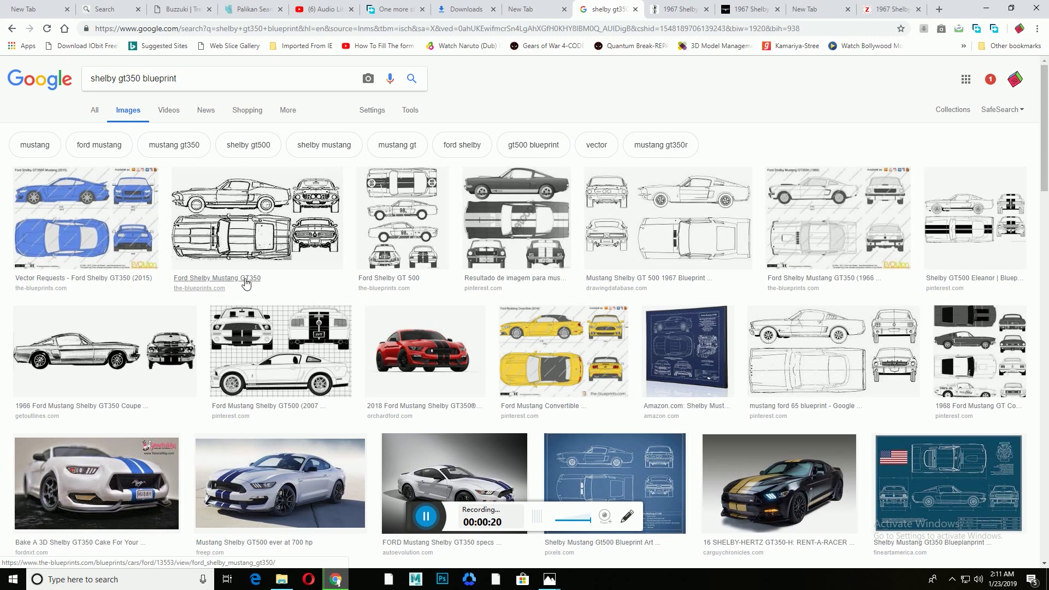
{"action": "left_click", "coordinate": [280, 247]}
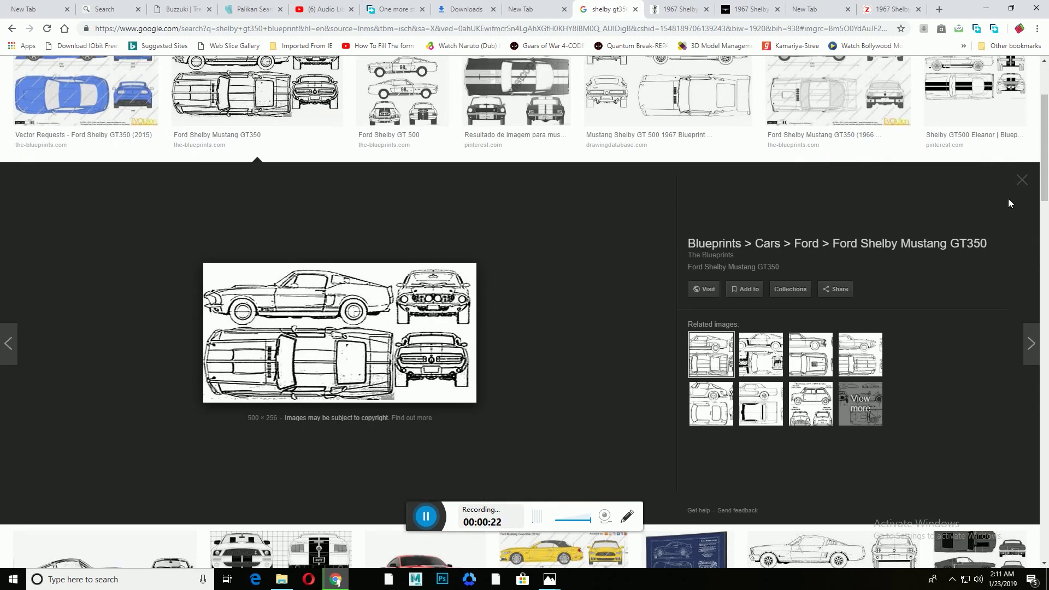
{"action": "left_click", "coordinate": [1022, 212]}
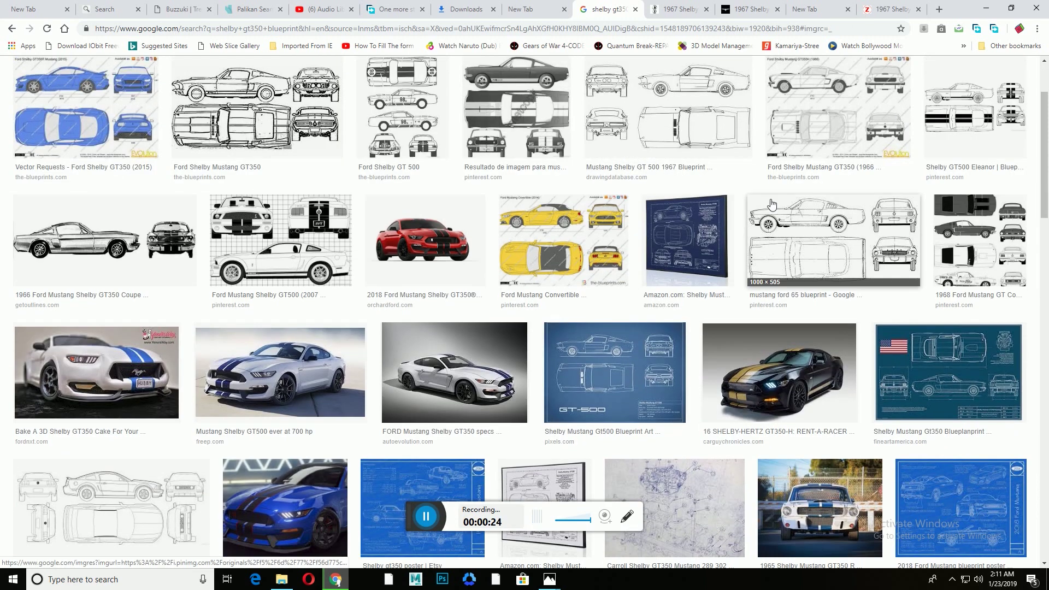
Step: Find blueprints similar to the 1967 GT 500 one and drag the Pinewood Derby Mustang blueprint into Images
{"action": "left_click", "coordinate": [687, 124]}
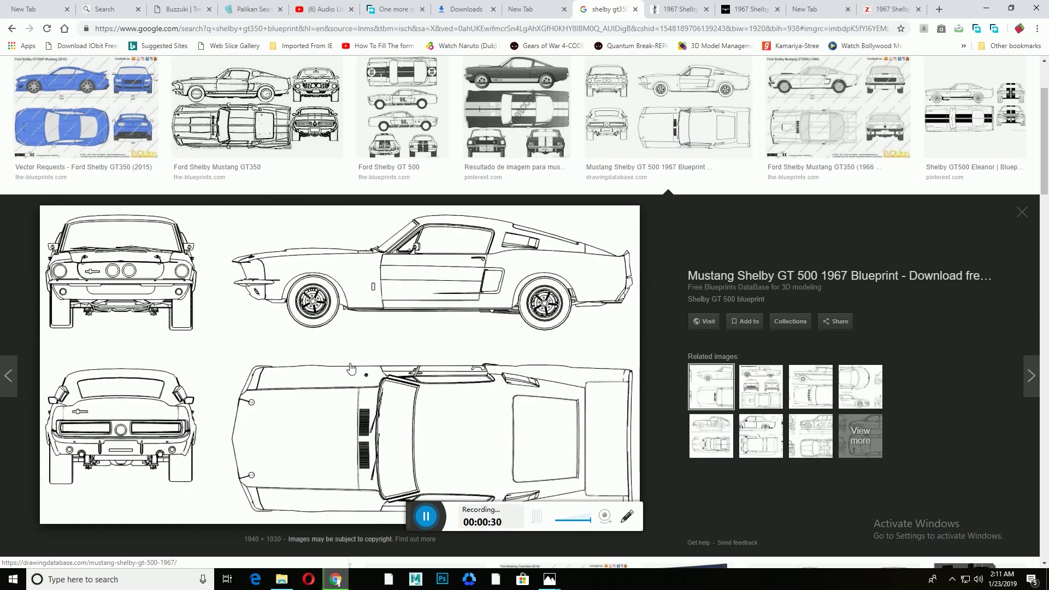
{"action": "left_click_drag", "start_coordinate": [372, 355], "coordinate": [225, 83]}
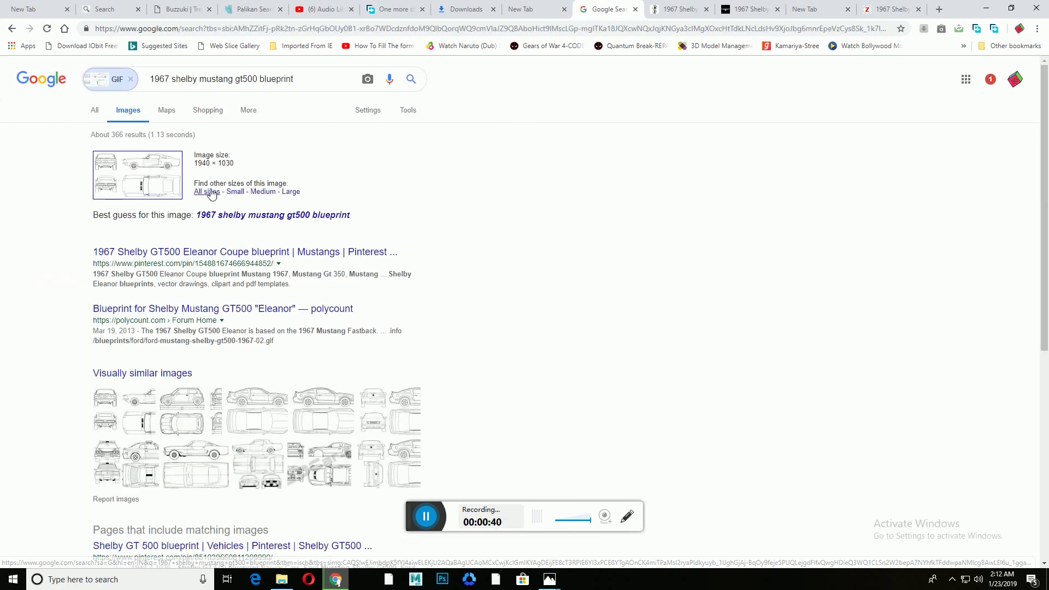
{"action": "left_click", "coordinate": [211, 194]}
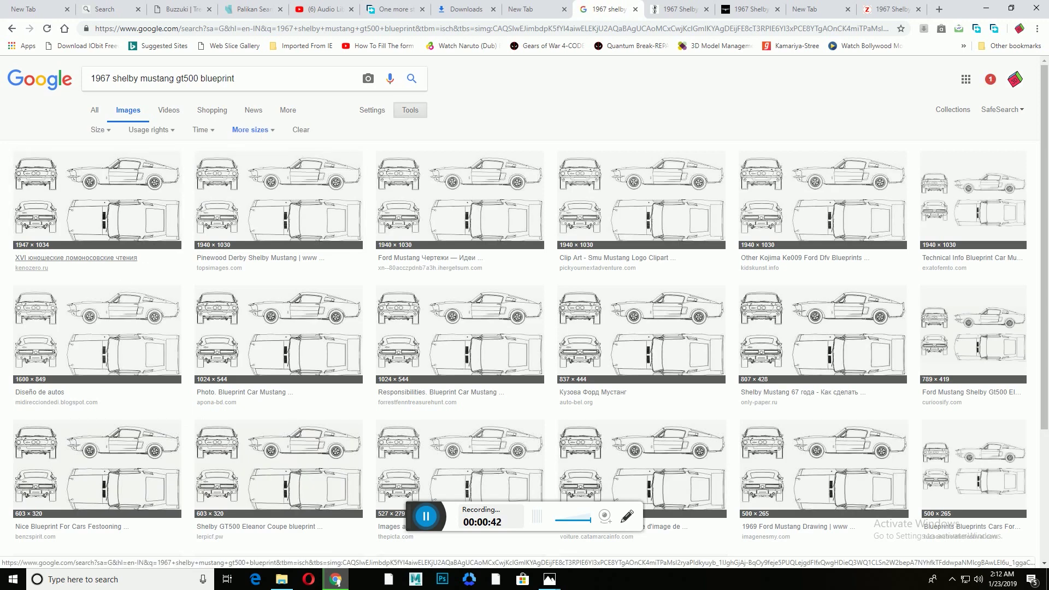
{"action": "left_click", "coordinate": [135, 227]}
{"action": "left_click", "coordinate": [278, 100]}
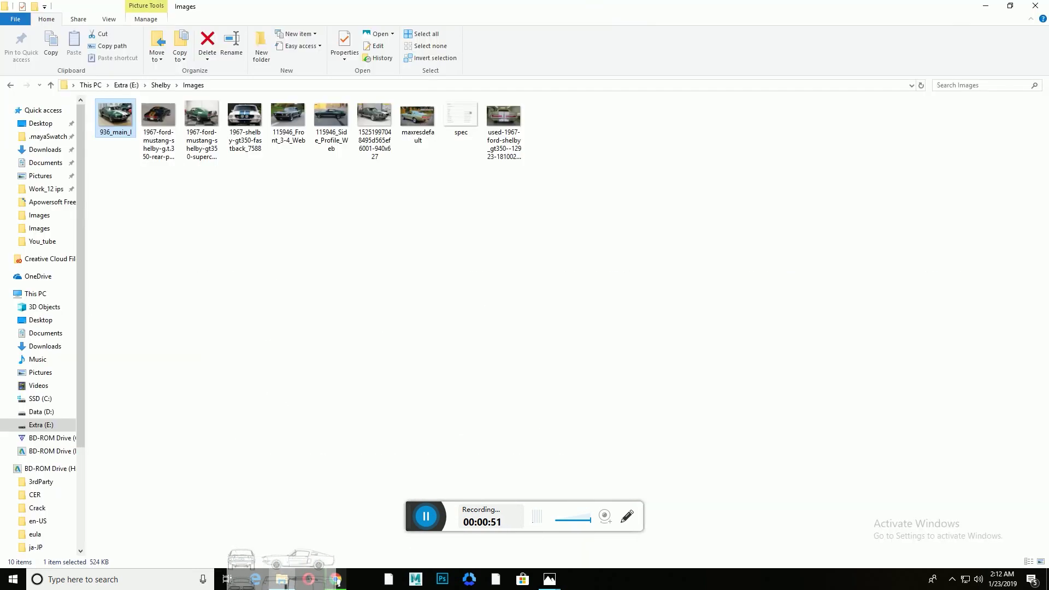
{"action": "left_click_drag", "start_coordinate": [213, 317], "coordinate": [473, 301]}
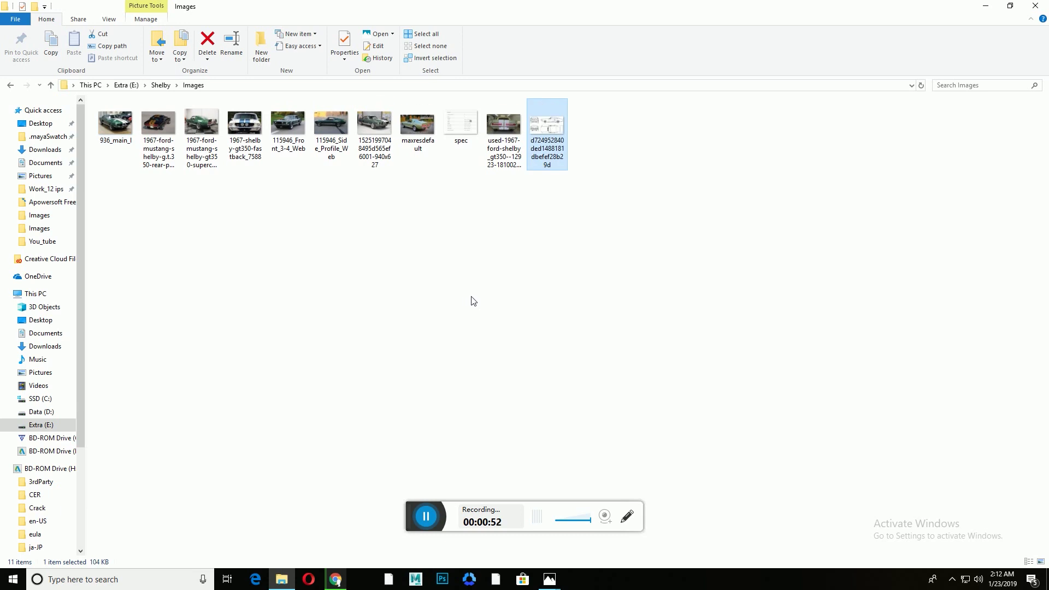
Step: View the saved blueprint GIF in Windows Photos, stepping to the next image and back
{"action": "left_click", "coordinate": [381, 198]}
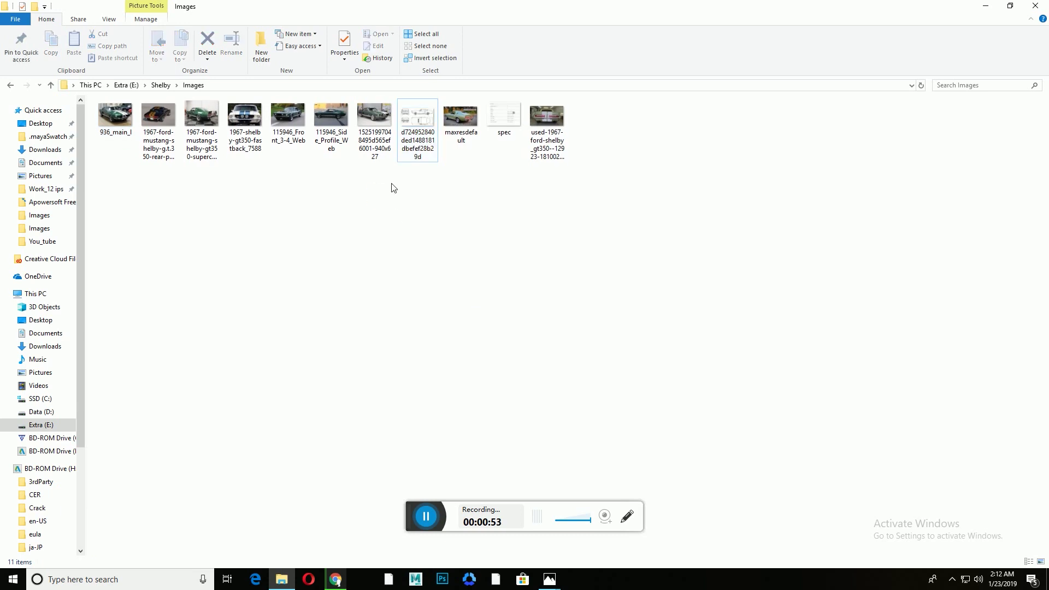
{"action": "double_click", "coordinate": [417, 153]}
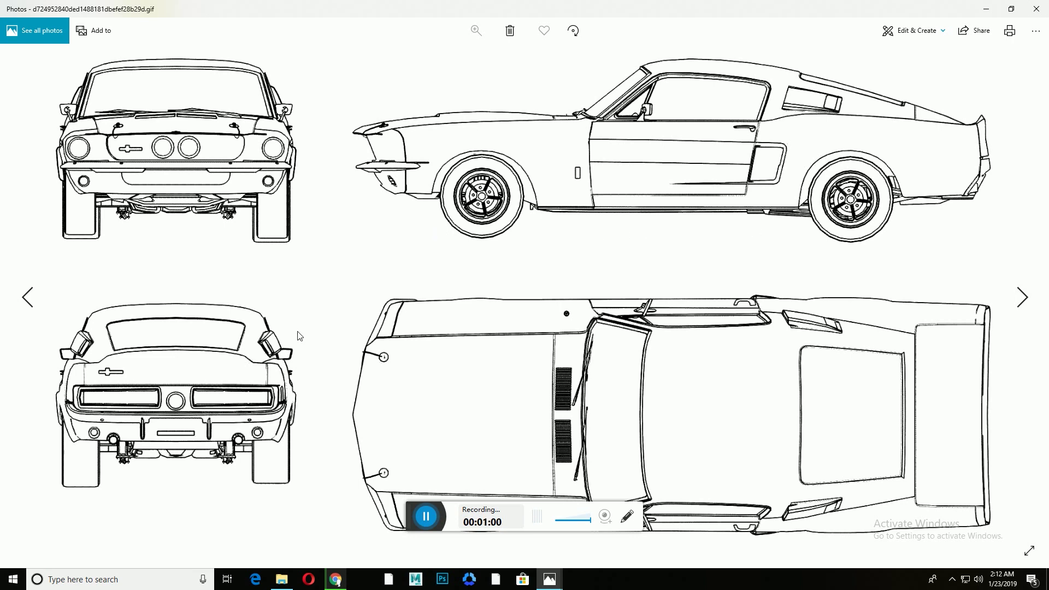
{"action": "key", "text": "Right"}
{"action": "left_click", "coordinate": [11, 289]}
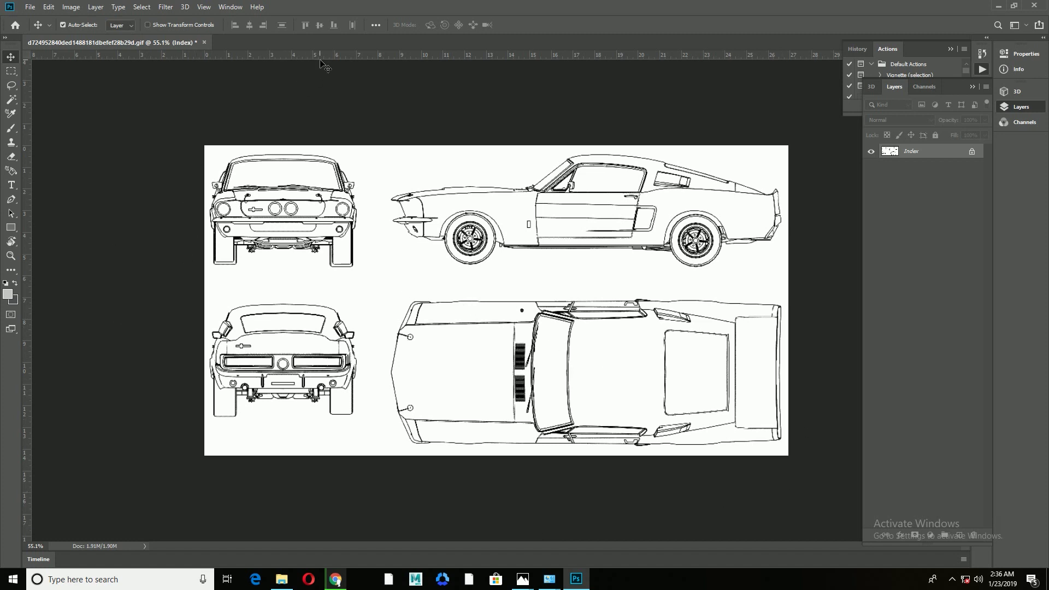
Step: Place three horizontal Photoshop guides across the blueprint's front and side views, the top one at the roof
{"action": "left_click_drag", "start_coordinate": [371, 54], "coordinate": [370, 216]}
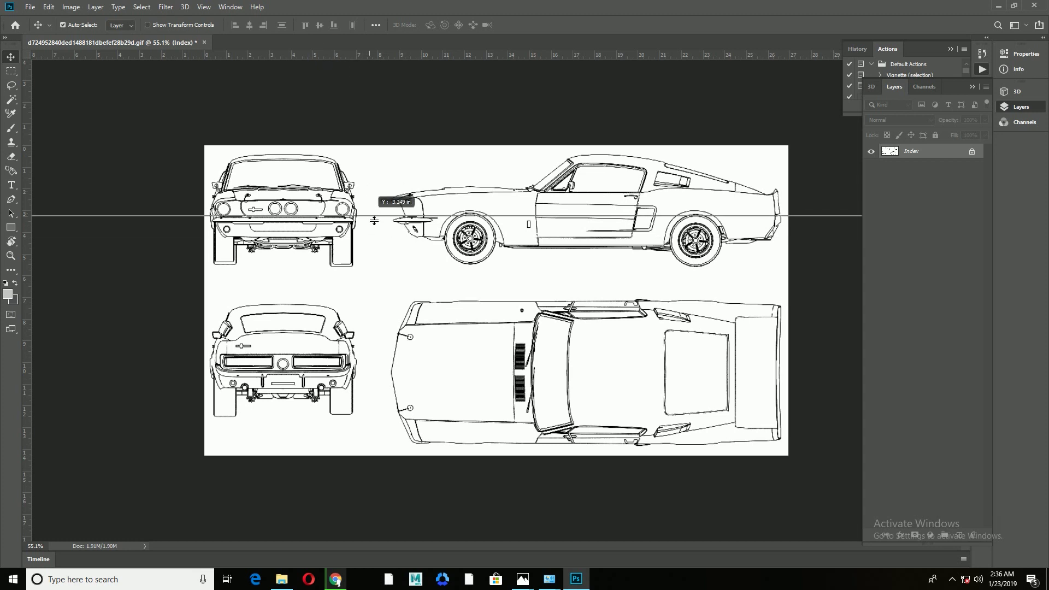
{"action": "left_click_drag", "start_coordinate": [329, 56], "coordinate": [350, 201]}
{"action": "left_click_drag", "start_coordinate": [350, 56], "coordinate": [400, 157]}
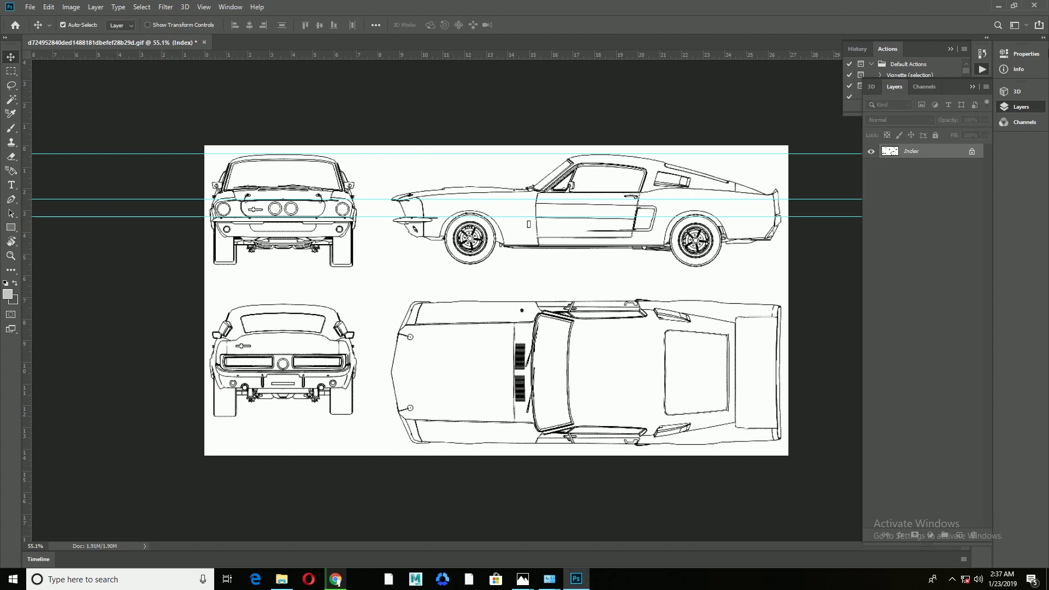
{"action": "left_click", "coordinate": [998, 6]}
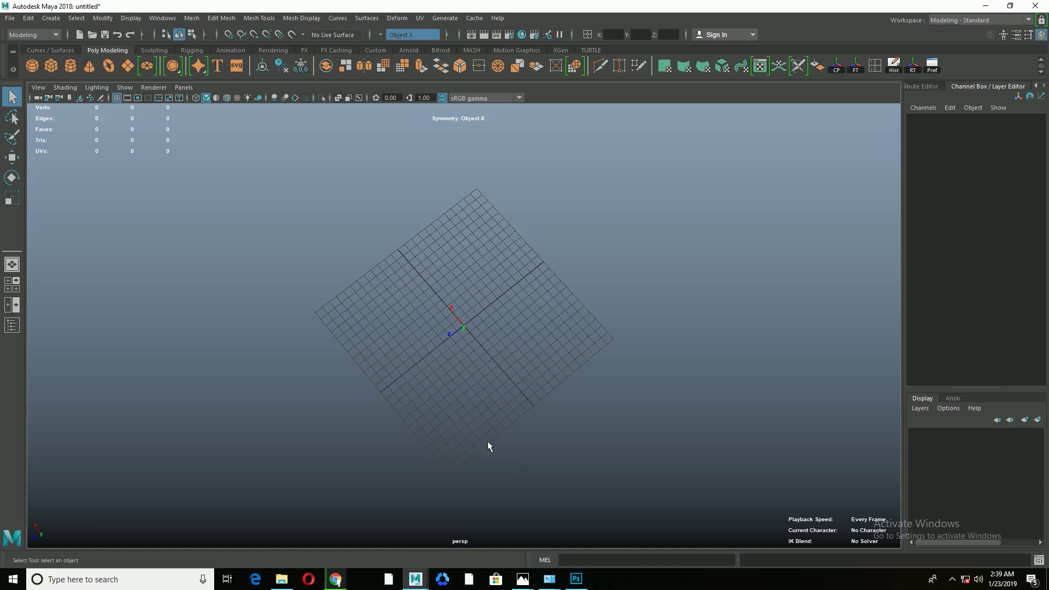
Step: Set Maya's linear working unit to inch in Preferences and create a polygon cube at the origin
{"action": "mouse_move", "coordinate": [494, 385]}
{"action": "left_mouse_down", "text": "alt"}
{"action": "mouse_move", "coordinate": [486, 377]}
{"action": "mouse_move", "coordinate": [510, 371]}
{"action": "mouse_move", "coordinate": [537, 403]}
{"action": "left_mouse_up", "text": "alt"}
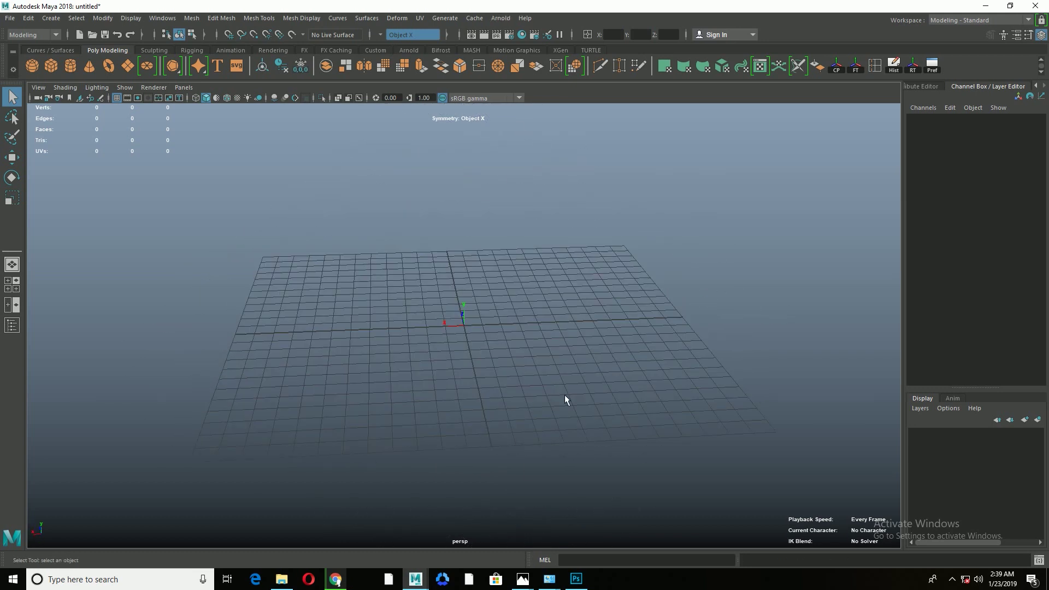
{"action": "mouse_move", "coordinate": [436, 412]}
{"action": "left_mouse_down", "text": "alt"}
{"action": "mouse_move", "coordinate": [396, 399]}
{"action": "mouse_move", "coordinate": [429, 412]}
{"action": "mouse_move", "coordinate": [430, 395]}
{"action": "left_mouse_up", "text": "alt"}
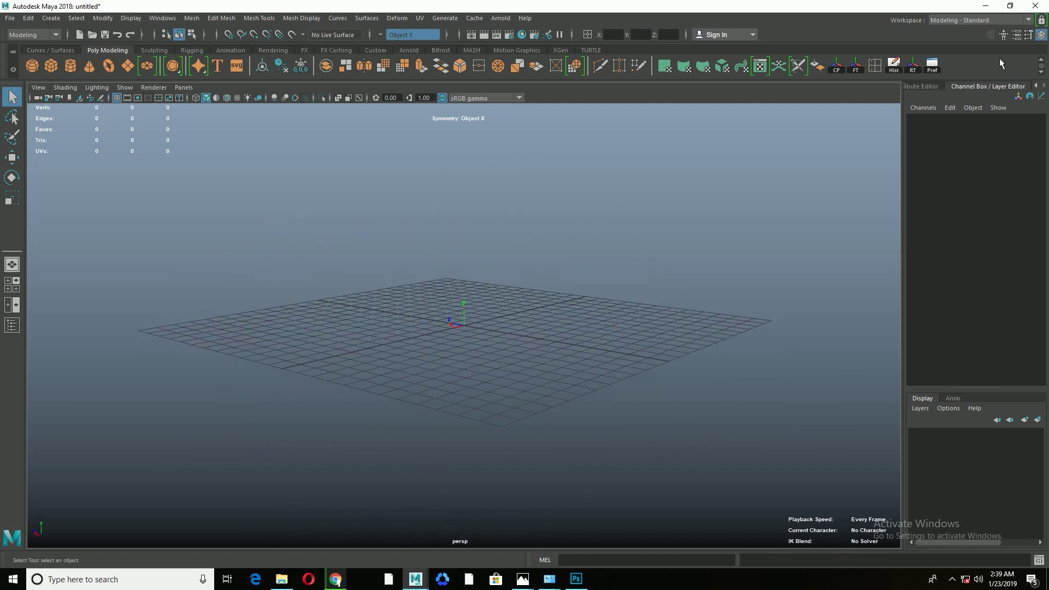
{"action": "left_click", "coordinate": [932, 65]}
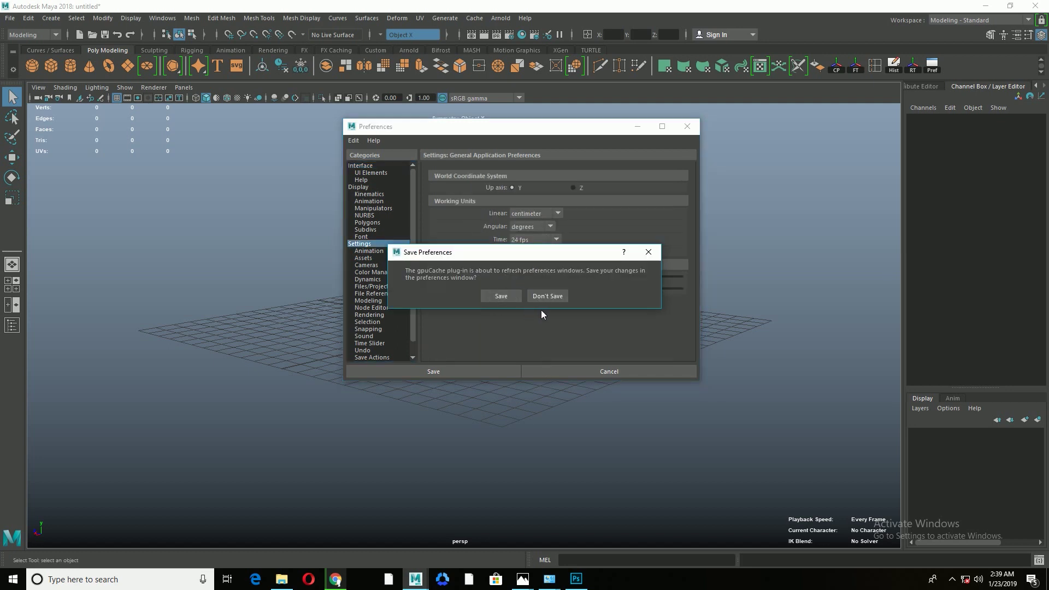
{"action": "left_click", "coordinate": [649, 252]}
{"action": "left_click", "coordinate": [530, 213]}
{"action": "left_click", "coordinate": [524, 259]}
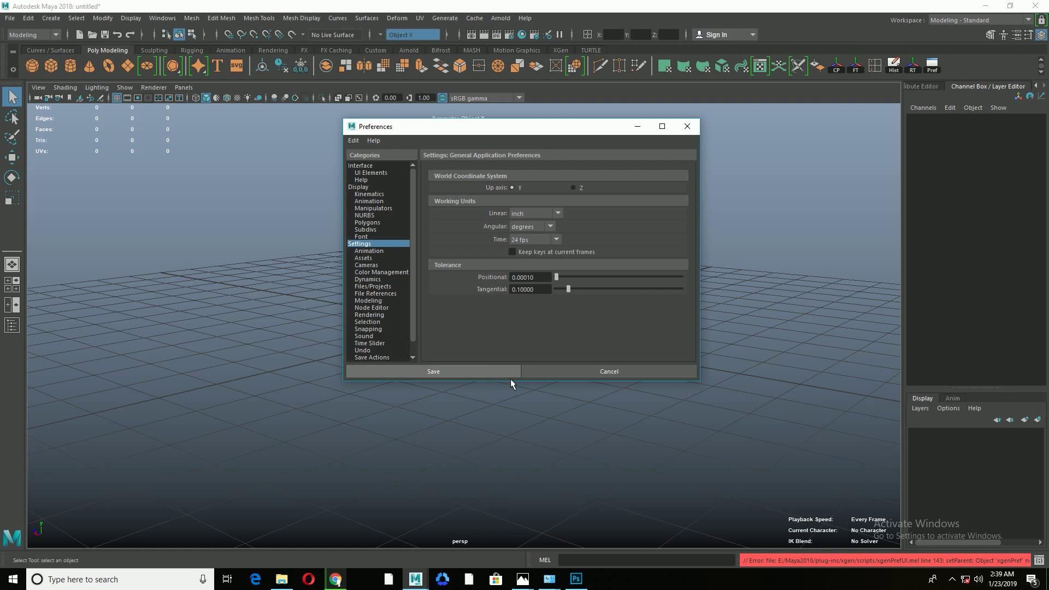
{"action": "left_click", "coordinate": [510, 376]}
{"action": "left_click", "coordinate": [51, 65]}
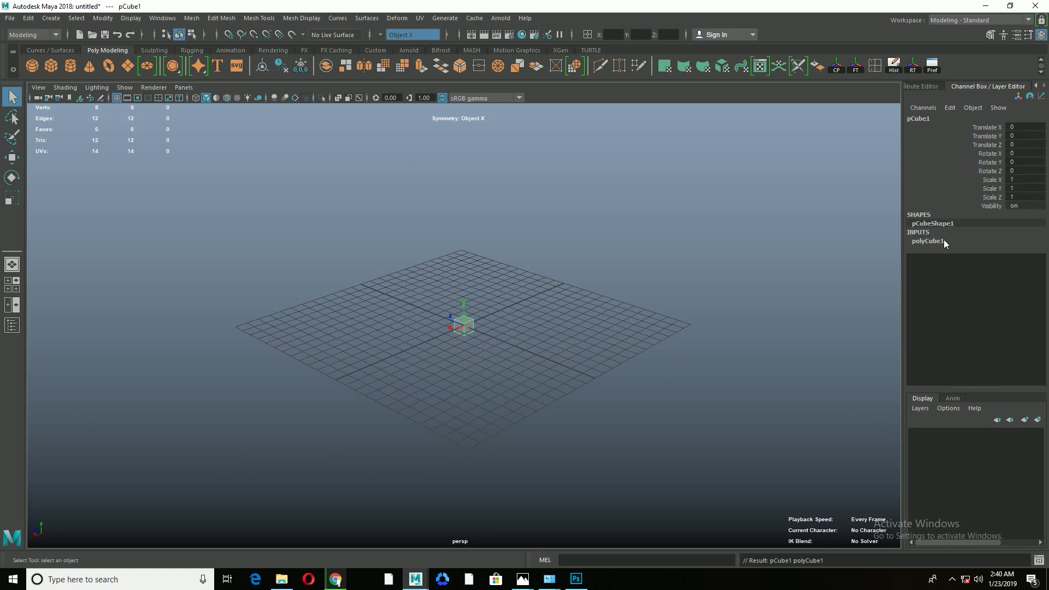
Step: Set pCube1's Depth to 186.6, taken from the spec sheet
{"action": "left_click", "coordinate": [443, 97]}
{"action": "left_click", "coordinate": [927, 241]}
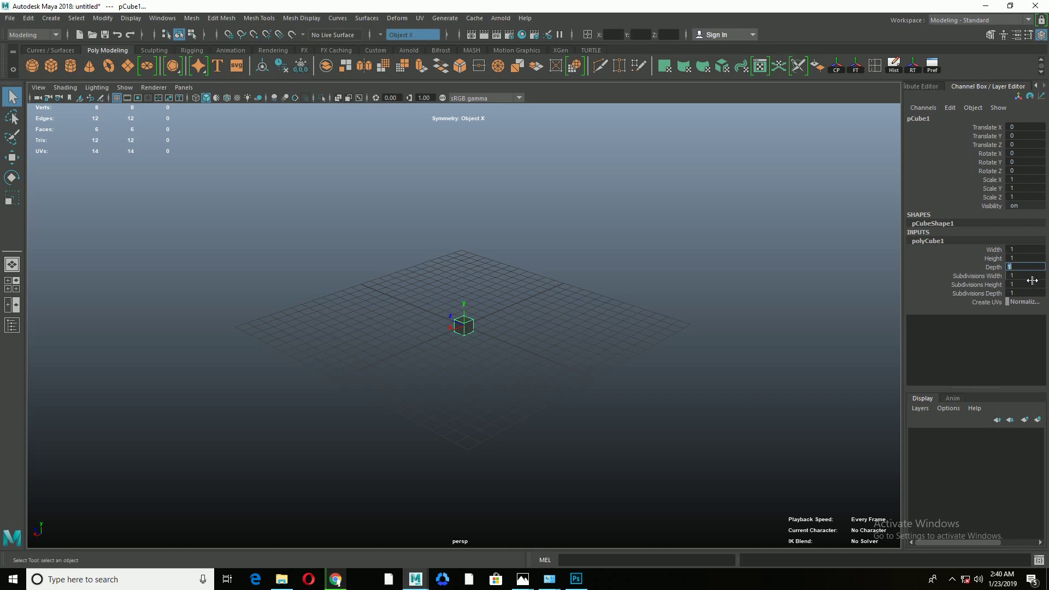
{"action": "key", "text": "alt+Tab"}
{"action": "key", "text": "alt+Tab"}
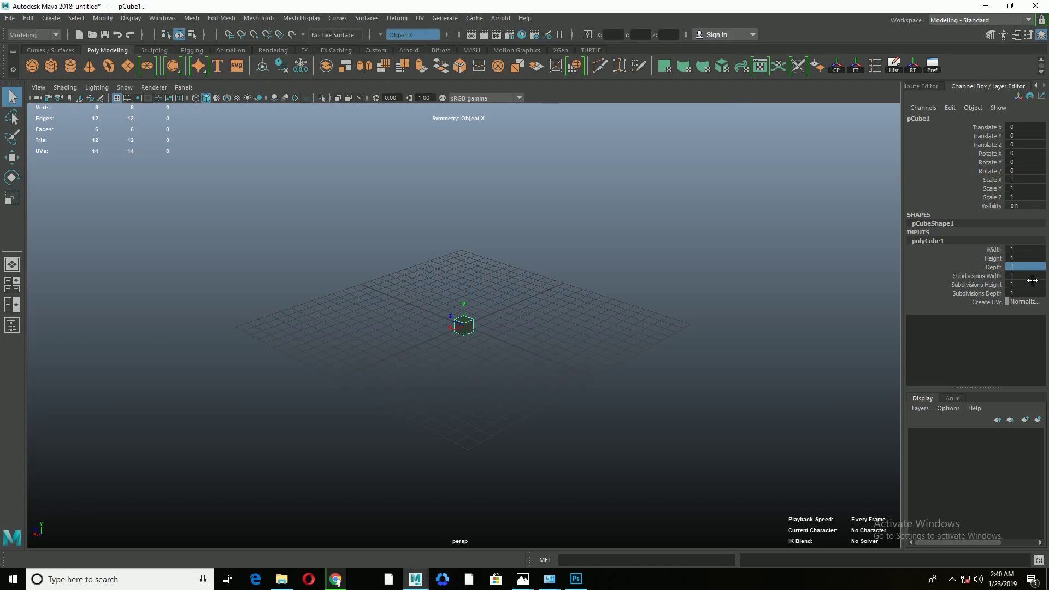
{"action": "left_click", "coordinate": [1024, 268]}
{"action": "type", "text": "86.6"}
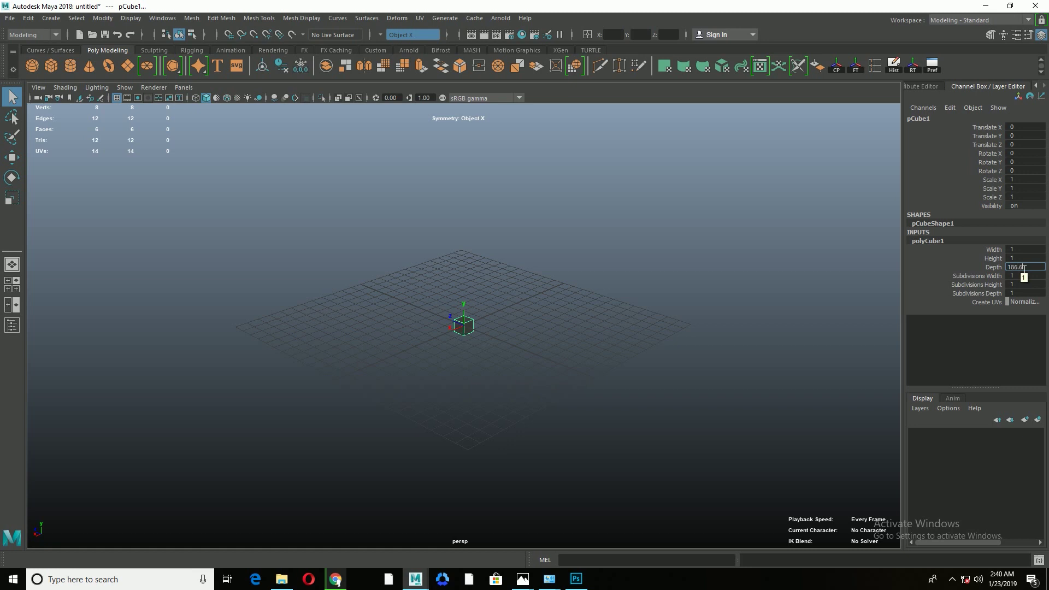
{"action": "key", "text": "Return"}
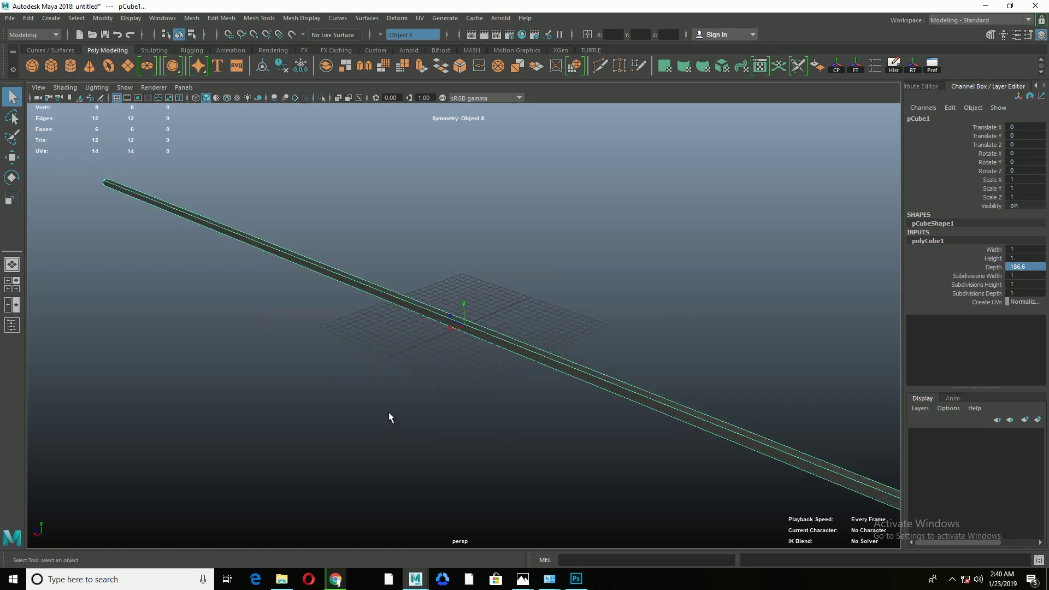
{"action": "scroll", "coordinate": [649, 436], "scroll_direction": "down", "scroll_amount": 10}
Step: Set pCube1's Width to 70.9 and Height to 51.6 from the spec sheet
{"action": "key", "text": "alt+Tab"}
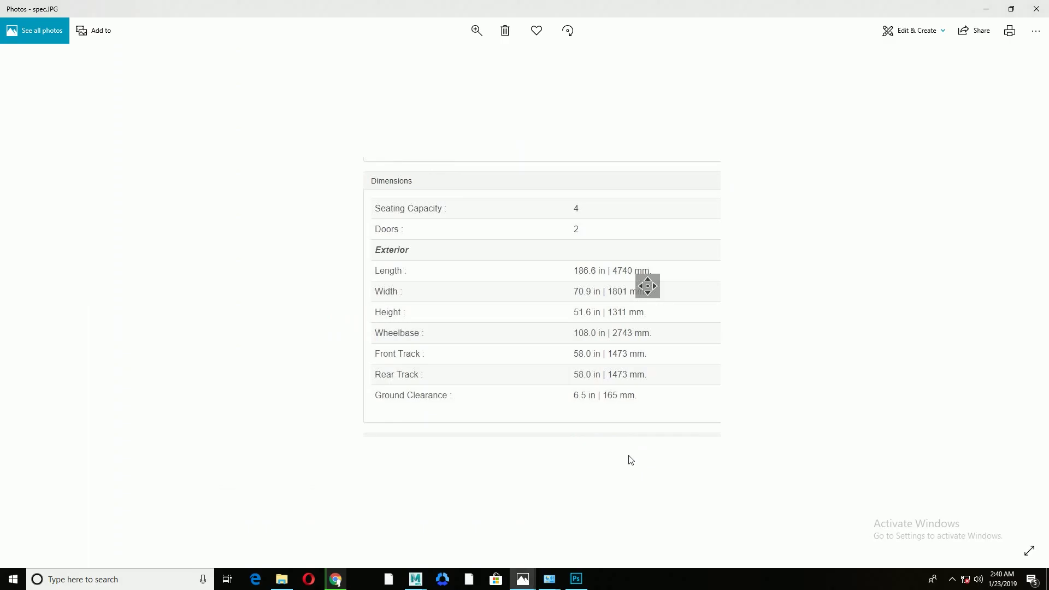
{"action": "key", "text": "alt+Tab"}
{"action": "left_click", "coordinate": [1026, 250]}
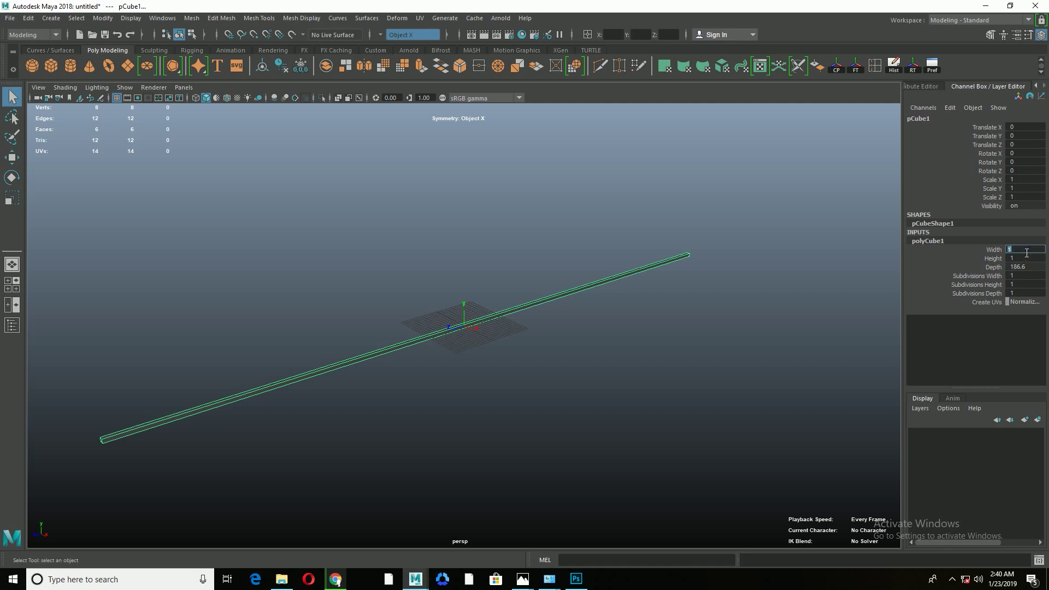
{"action": "key", "text": "Return"}
{"action": "scroll", "coordinate": [597, 376], "scroll_direction": "down", "scroll_amount": 3}
{"action": "left_click_drag", "start_coordinate": [597, 375], "coordinate": [569, 371], "text": "alt"}
{"action": "key", "text": "alt+Tab"}
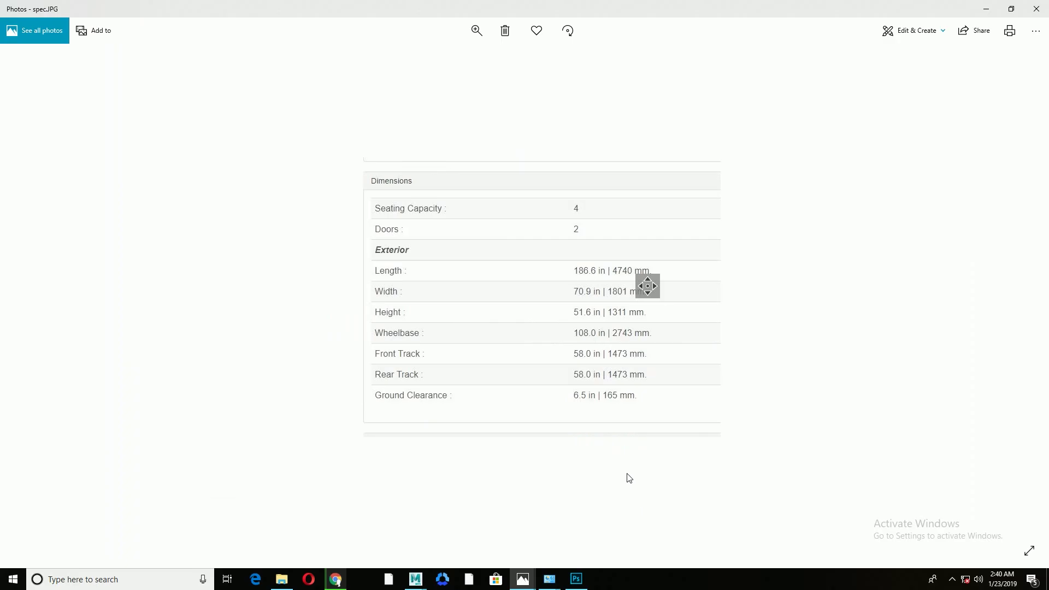
{"action": "key", "text": "alt+Tab"}
{"action": "left_click", "coordinate": [1025, 258]}
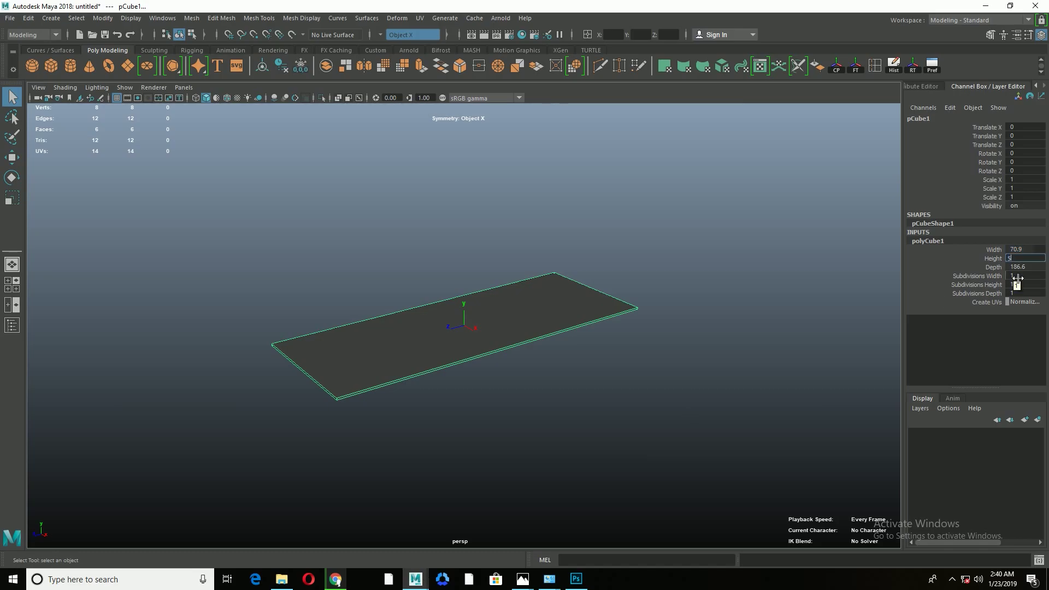
{"action": "type", "text": "1.6"}
{"action": "key", "text": "Return"}
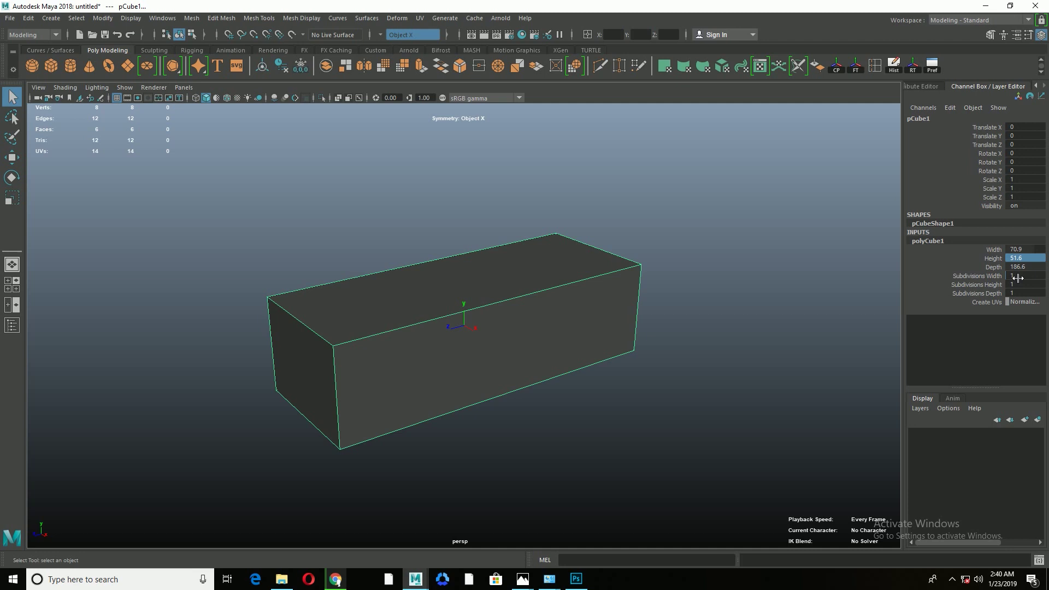
Step: Create a second polygon cube and slide it aside along X
{"action": "left_click_drag", "start_coordinate": [93, 262], "coordinate": [529, 427], "text": "alt"}
{"action": "right_click_drag", "start_coordinate": [530, 426], "coordinate": [509, 487], "text": "alt"}
{"action": "left_click_drag", "start_coordinate": [509, 486], "coordinate": [437, 416], "text": "alt"}
{"action": "left_click", "coordinate": [60, 66]}
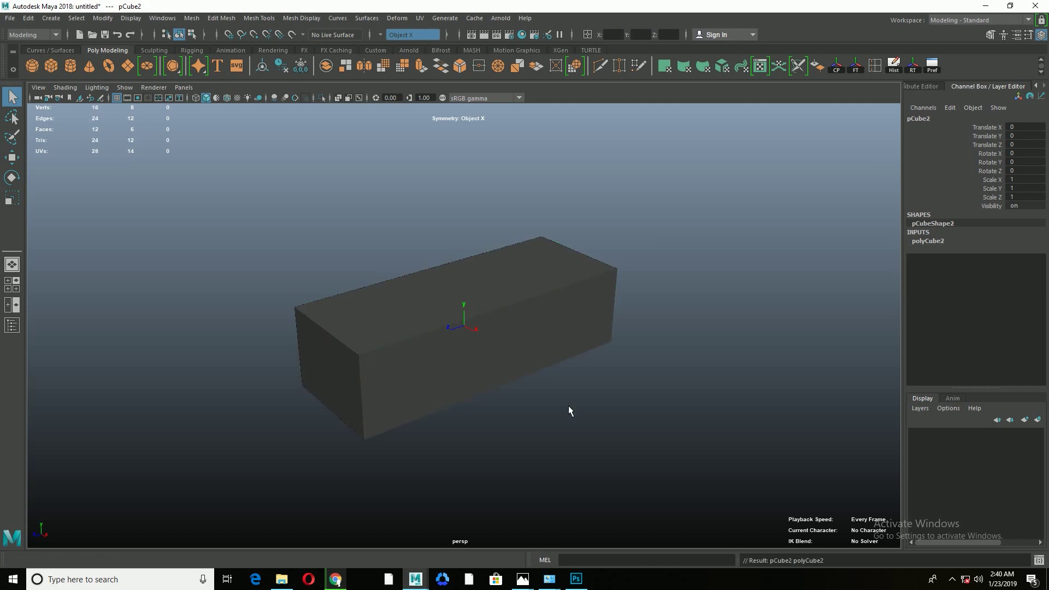
{"action": "key", "text": "w"}
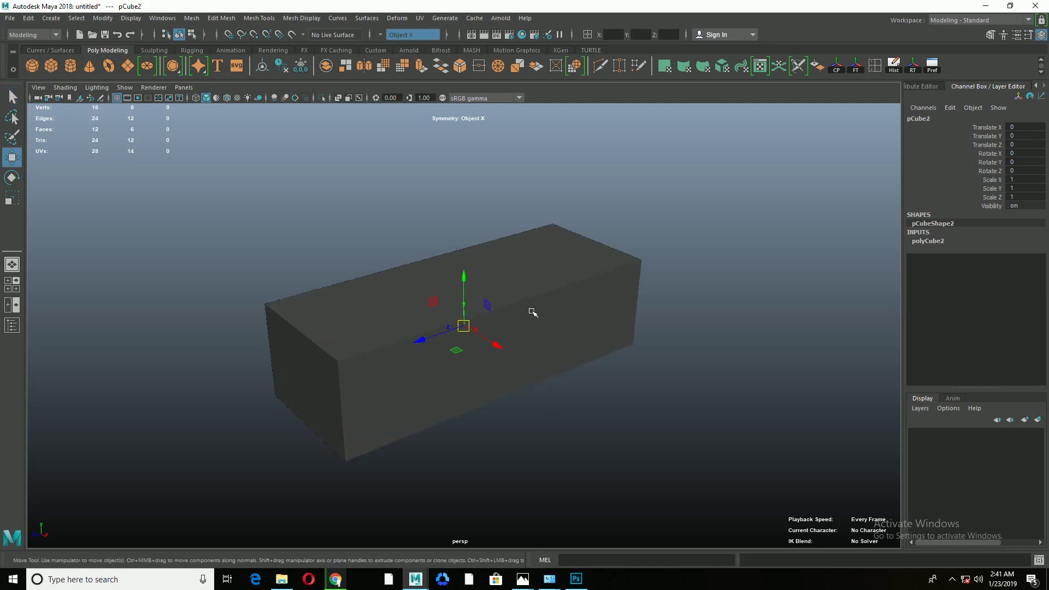
{"action": "left_click", "coordinate": [508, 358]}
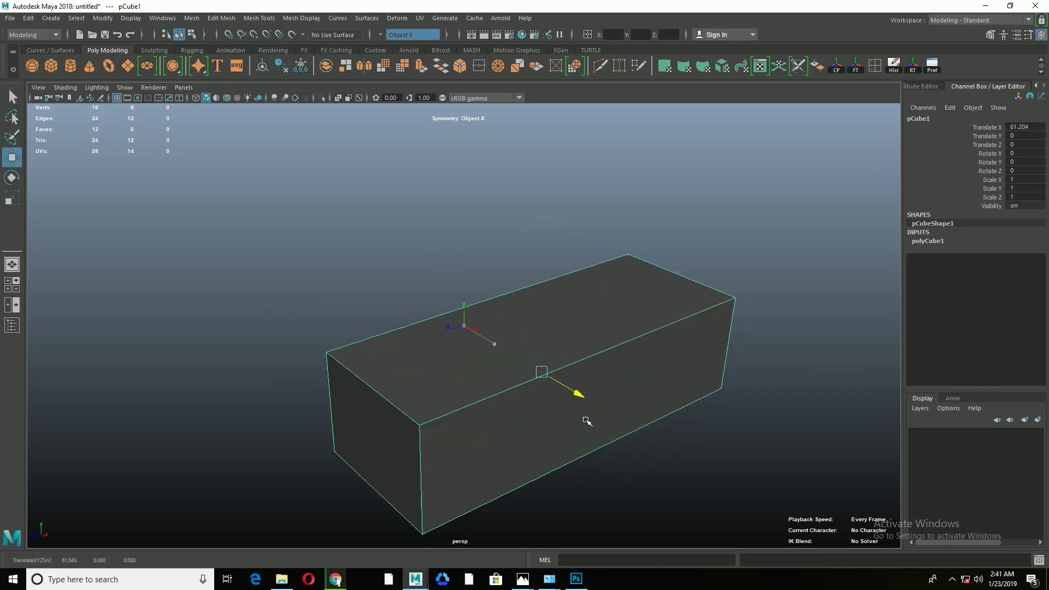
{"action": "left_click_drag", "start_coordinate": [511, 357], "coordinate": [596, 435]}
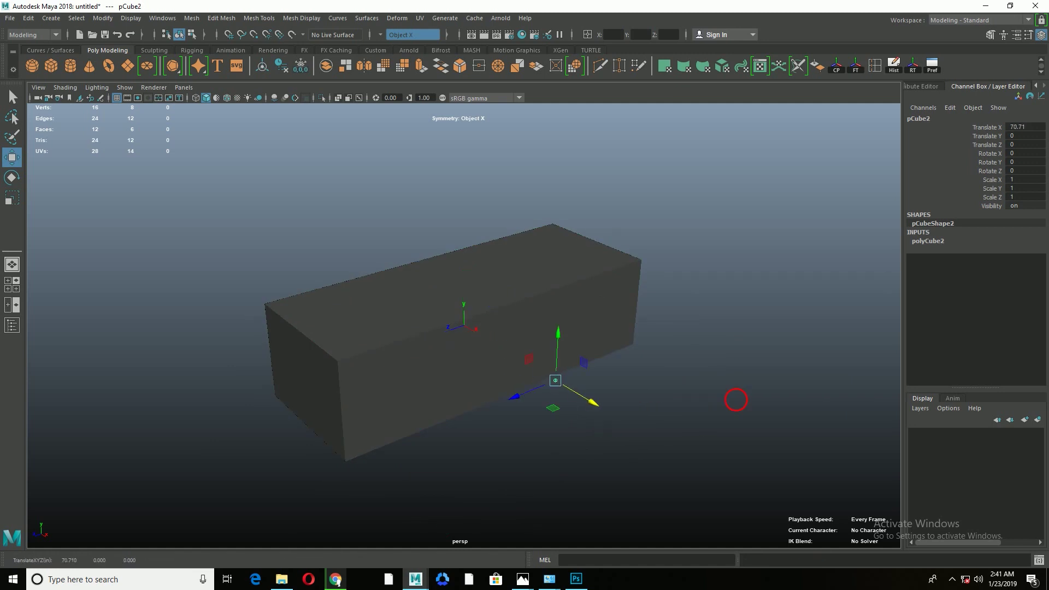
Step: Give the second cube a Depth of 108 for the wheelbase and move it under the body
{"action": "left_click", "coordinate": [978, 238]}
{"action": "key", "text": "alt+Tab"}
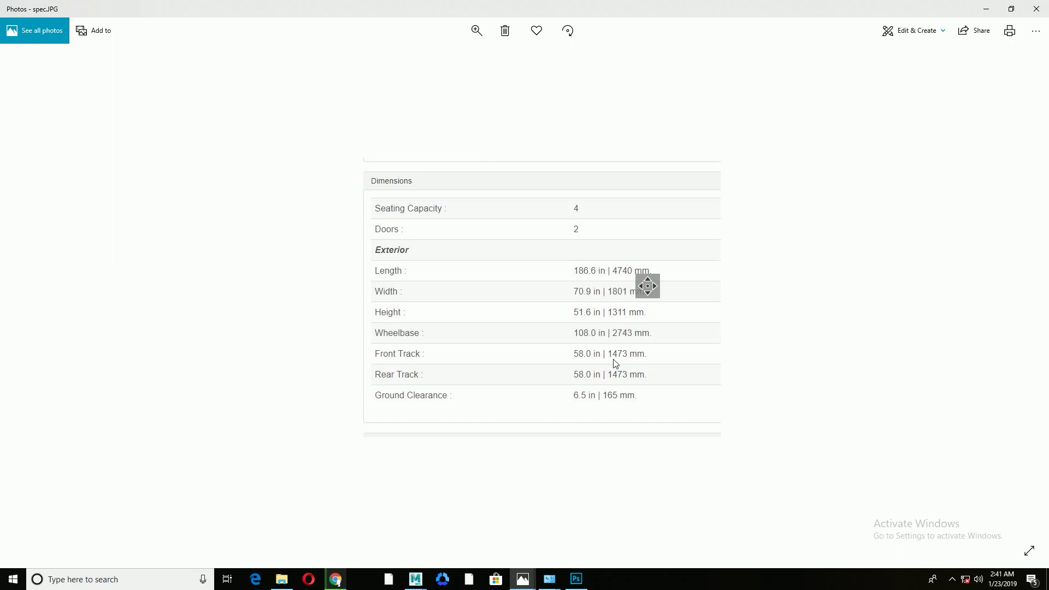
{"action": "key", "text": "alt+Tab"}
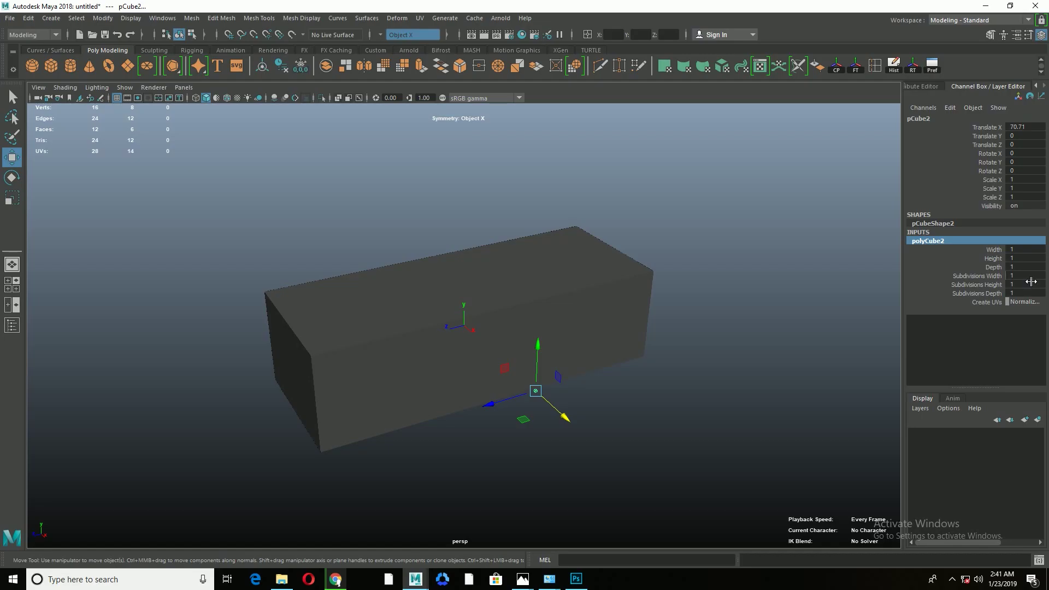
{"action": "left_click", "coordinate": [1028, 266]}
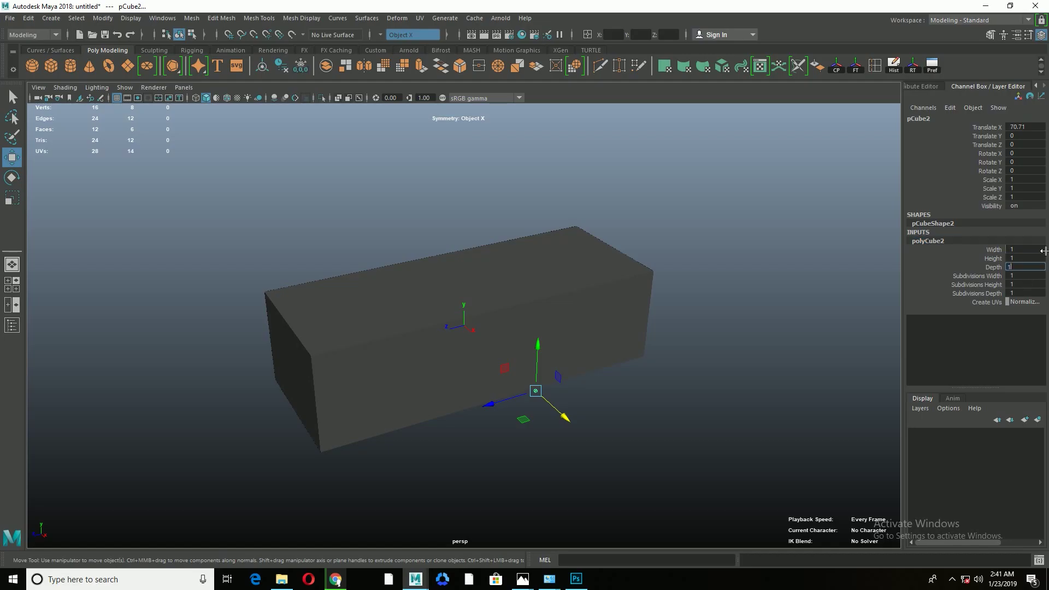
{"action": "type", "text": "00"}
{"action": "key", "text": "Return"}
{"action": "mouse_move", "coordinate": [562, 350]}
{"action": "left_mouse_down", "text": "alt"}
{"action": "mouse_move", "coordinate": [531, 378]}
{"action": "mouse_move", "coordinate": [375, 328]}
{"action": "mouse_move", "coordinate": [470, 313]}
{"action": "left_mouse_up", "text": "alt"}
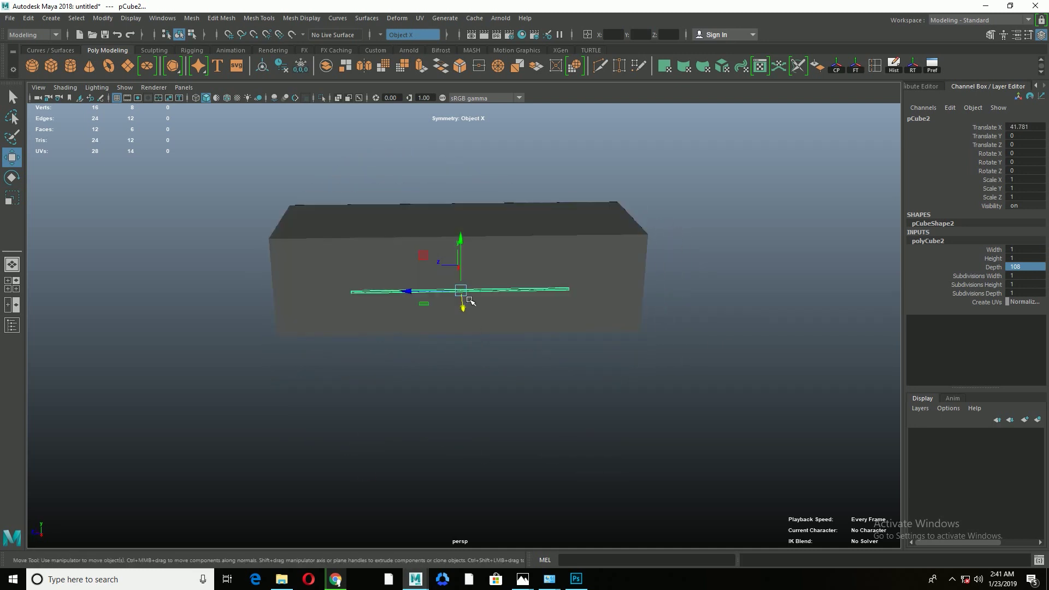
{"action": "mouse_move", "coordinate": [462, 268]}
{"action": "left_mouse_down"}
{"action": "mouse_move", "coordinate": [467, 301]}
{"action": "mouse_move", "coordinate": [398, 344]}
{"action": "mouse_move", "coordinate": [228, 323]}
{"action": "left_mouse_up"}
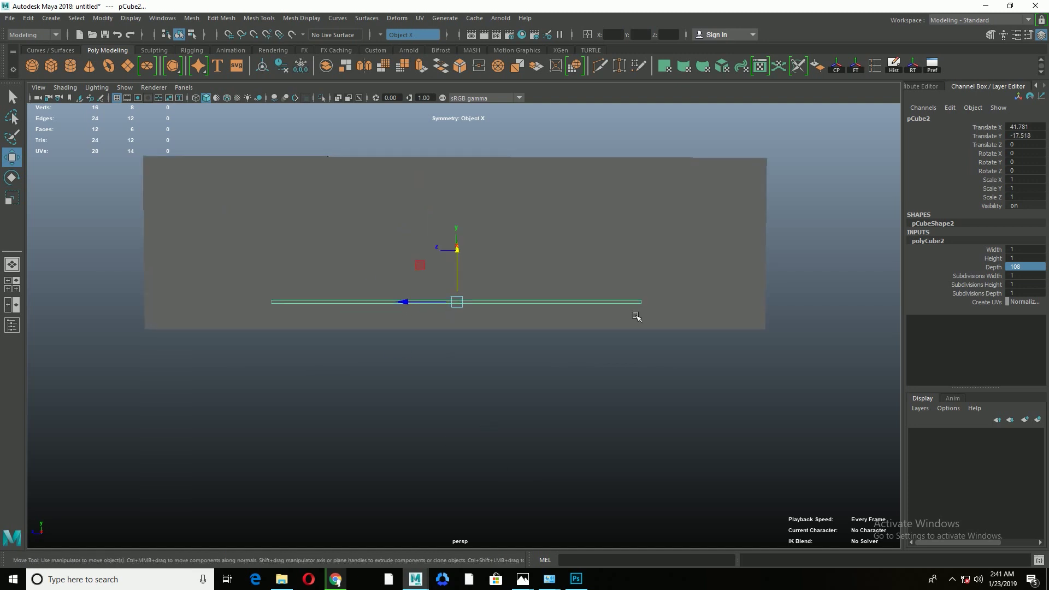
{"action": "mouse_move", "coordinate": [309, 322]}
{"action": "left_mouse_down", "text": "alt"}
{"action": "mouse_move", "coordinate": [445, 382]}
{"action": "mouse_move", "coordinate": [342, 344]}
{"action": "mouse_move", "coordinate": [359, 353]}
{"action": "mouse_move", "coordinate": [217, 346]}
{"action": "left_mouse_up", "text": "alt"}
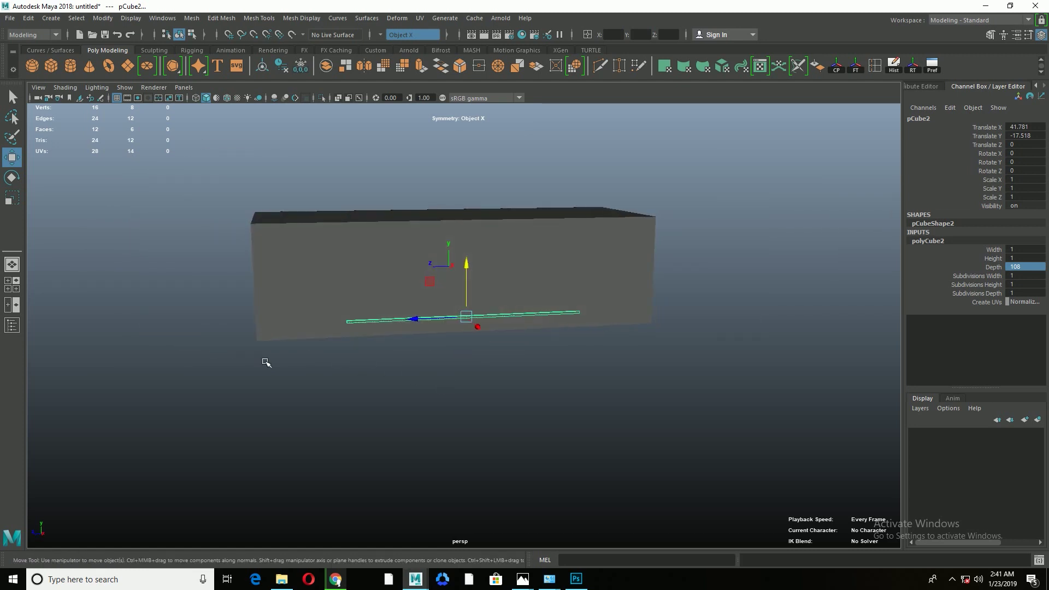
Step: Select the large car box and compare it against the spec sheet dimensions
{"action": "key", "text": "alt+Tab"}
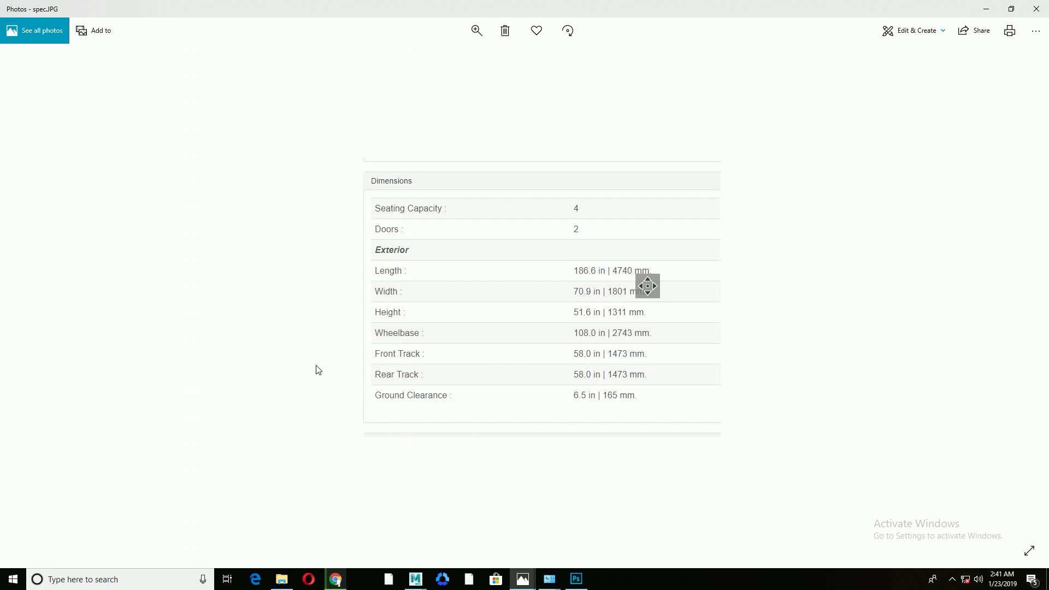
{"action": "key", "text": "alt+Tab"}
{"action": "mouse_move", "coordinate": [317, 389]}
{"action": "left_mouse_down", "text": "alt"}
{"action": "mouse_move", "coordinate": [468, 452]}
{"action": "mouse_move", "coordinate": [302, 406]}
{"action": "mouse_move", "coordinate": [422, 290]}
{"action": "left_mouse_up", "text": "alt"}
{"action": "left_click", "coordinate": [422, 290]}
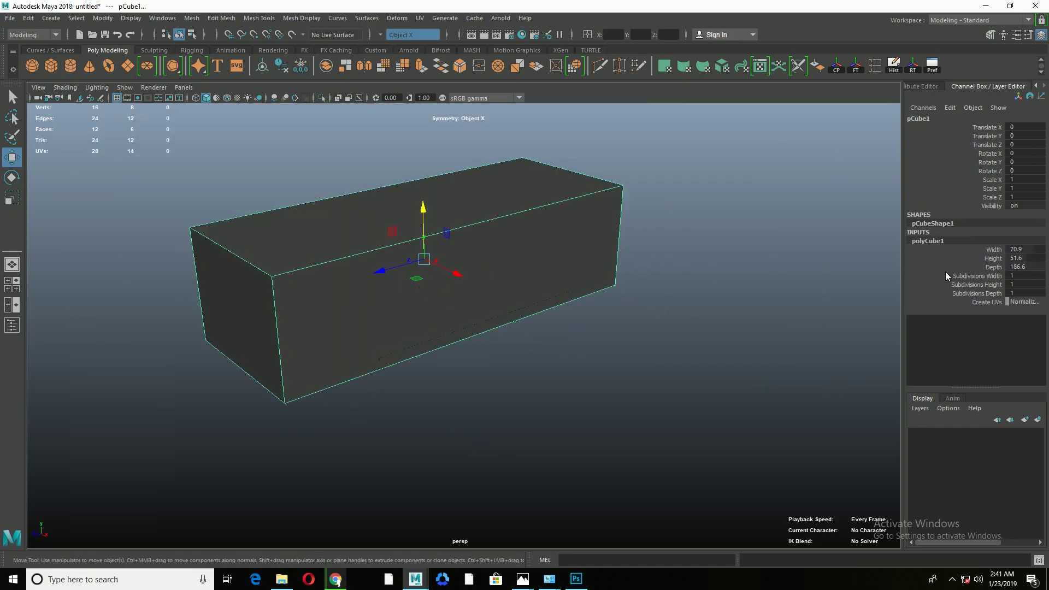
{"action": "key", "text": "alt+Tab"}
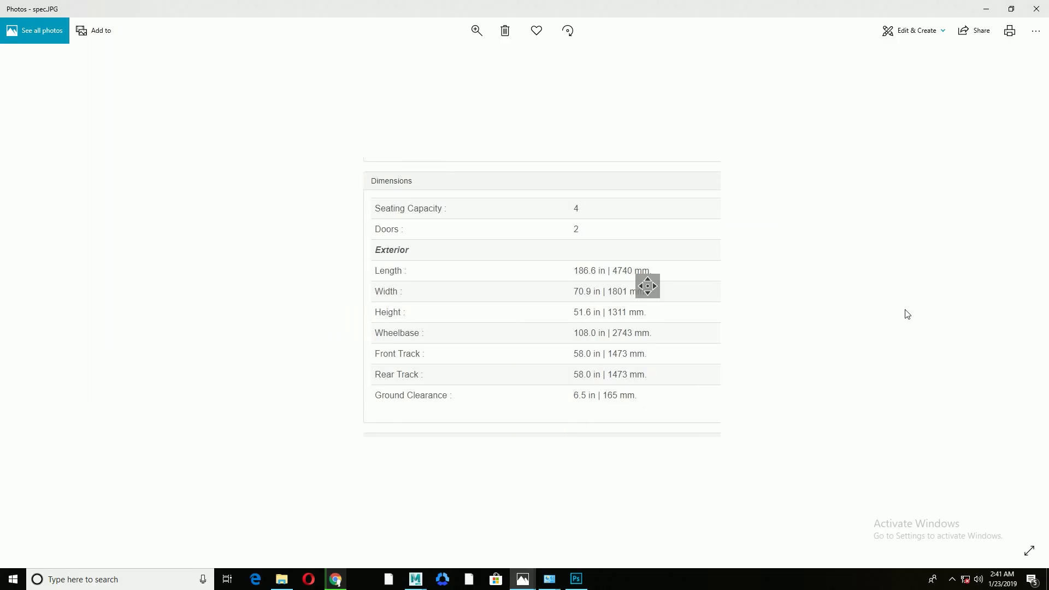
{"action": "key", "text": "alt+Tab"}
{"action": "key", "text": "alt+Tab"}
{"action": "key", "text": "alt+Tab"}
Step: Orbit close to the box, switch to the four-view layout and zoom the side view
{"action": "mouse_move", "coordinate": [436, 290]}
{"action": "left_mouse_down", "text": "alt"}
{"action": "mouse_move", "coordinate": [454, 382]}
{"action": "mouse_move", "coordinate": [431, 351]}
{"action": "mouse_move", "coordinate": [430, 395]}
{"action": "mouse_move", "coordinate": [503, 424]}
{"action": "left_mouse_up", "text": "alt"}
{"action": "mouse_move", "coordinate": [503, 424]}
{"action": "right_mouse_down", "text": "alt"}
{"action": "mouse_move", "coordinate": [645, 456]}
{"action": "mouse_move", "coordinate": [501, 421]}
{"action": "right_mouse_up", "text": "alt"}
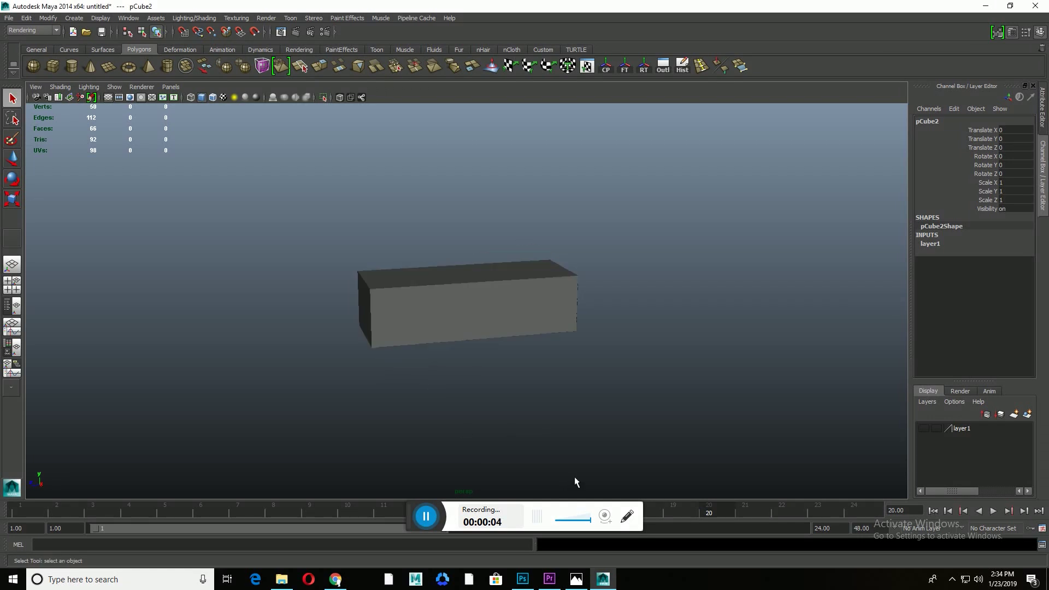
{"action": "left_click_drag", "start_coordinate": [575, 481], "coordinate": [607, 426], "text": "alt"}
{"action": "key", "text": "space"}
{"action": "key", "text": "space"}
{"action": "key", "text": "space"}
{"action": "scroll", "coordinate": [324, 246], "scroll_direction": "down", "scroll_amount": 2}
{"action": "scroll", "coordinate": [380, 306], "scroll_direction": "down", "scroll_amount": 3}
{"action": "scroll", "coordinate": [470, 382], "scroll_direction": "down", "scroll_amount": 2}
Step: Show the box shaded with the grid hidden and start a side-camera image plane import
{"action": "key", "text": "5"}
{"action": "left_click", "coordinate": [108, 97]}
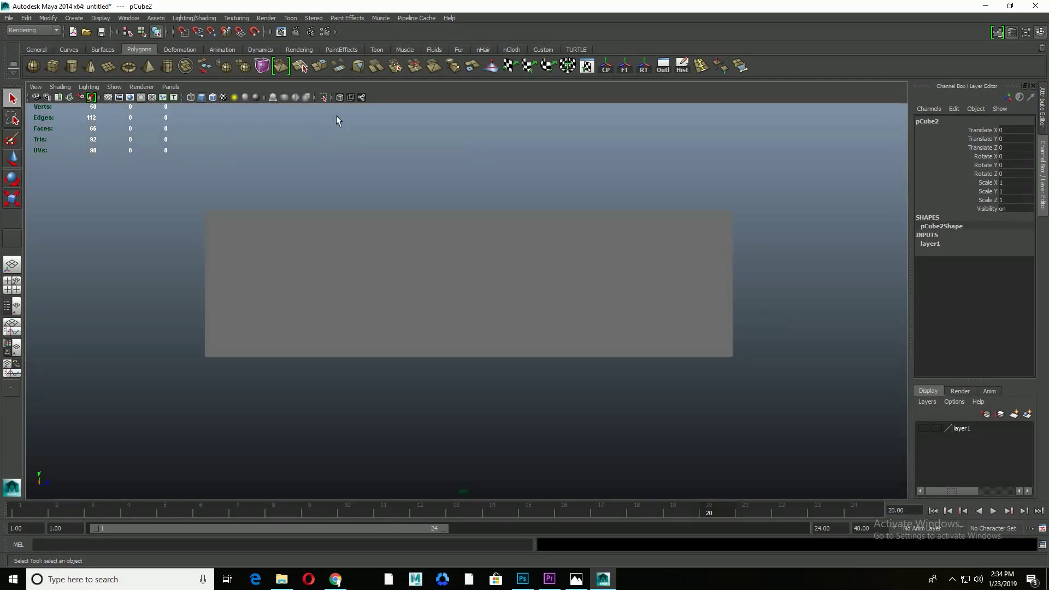
{"action": "left_click", "coordinate": [35, 87]}
{"action": "mouse_move", "coordinate": [59, 253]}
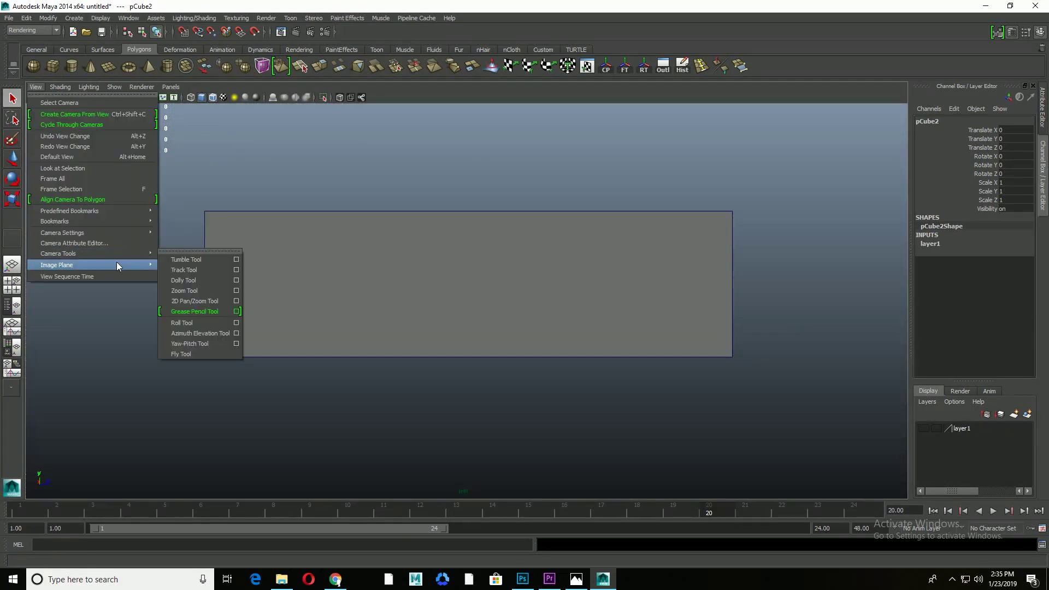
{"action": "left_click", "coordinate": [169, 267]}
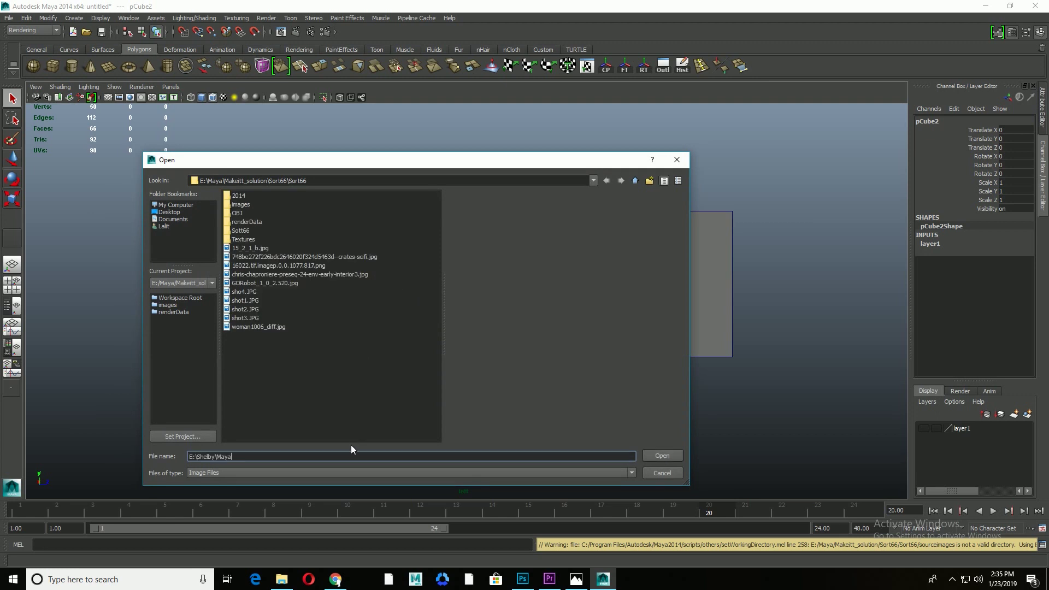
Step: Point the import dialog at the E:\Shelby\Images folder by pasting its path
{"action": "key", "text": "Return"}
{"action": "key", "text": "alt+Tab"}
{"action": "key", "text": "alt+Up"}
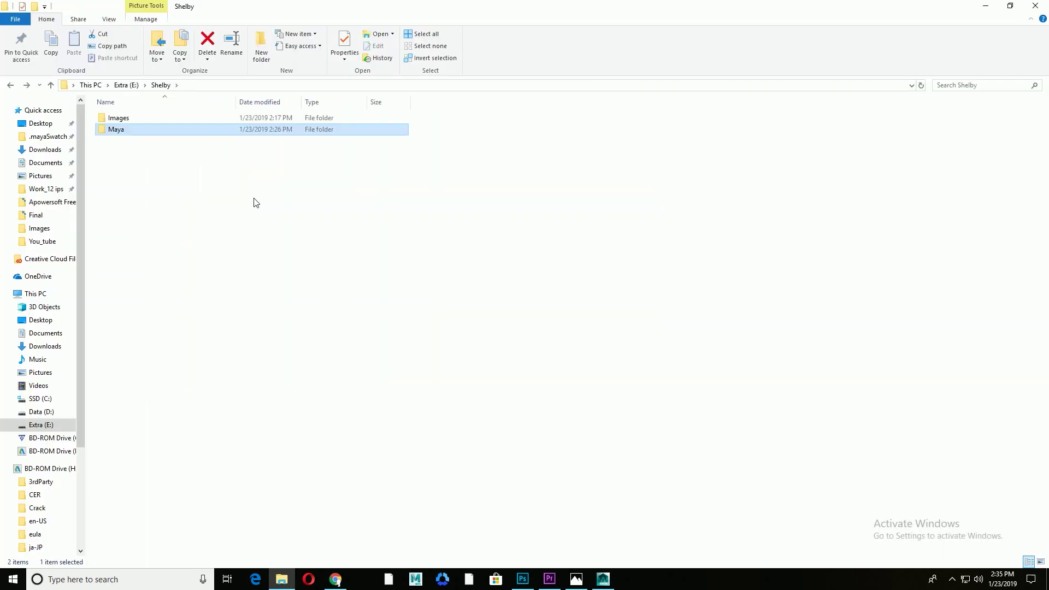
{"action": "double_click", "coordinate": [264, 118]}
{"action": "left_click", "coordinate": [257, 86]}
{"action": "key", "text": "ctrl+c"}
{"action": "key", "text": "alt+Tab"}
{"action": "key", "text": "ctrl+v"}
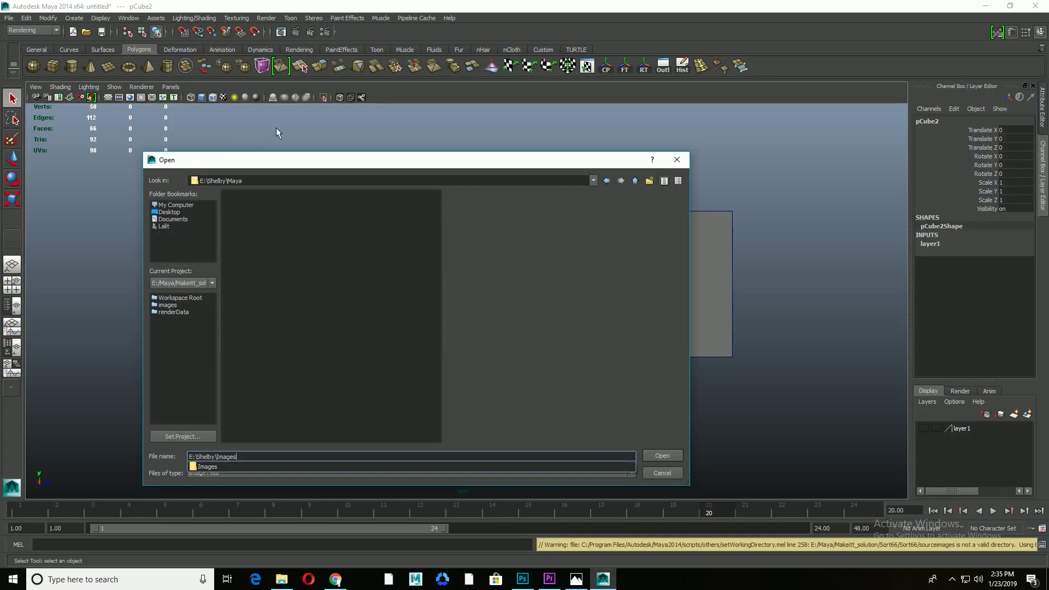
{"action": "key", "text": "Return"}
Step: Choose the Shelby blueprint GIF and load it as the side camera's image plane
{"action": "left_click", "coordinate": [263, 232]}
{"action": "key", "text": "Up"}
{"action": "key", "text": "Up"}
{"action": "key", "text": "Up"}
{"action": "key", "text": "Up"}
{"action": "key", "text": "Down"}
{"action": "key", "text": "Down"}
{"action": "key", "text": "Down"}
{"action": "key", "text": "Down"}
{"action": "key", "text": "Down"}
{"action": "key", "text": "Down"}
{"action": "key", "text": "Down"}
{"action": "left_click", "coordinate": [651, 458]}
{"action": "key", "text": "r"}
{"action": "key", "text": "space"}
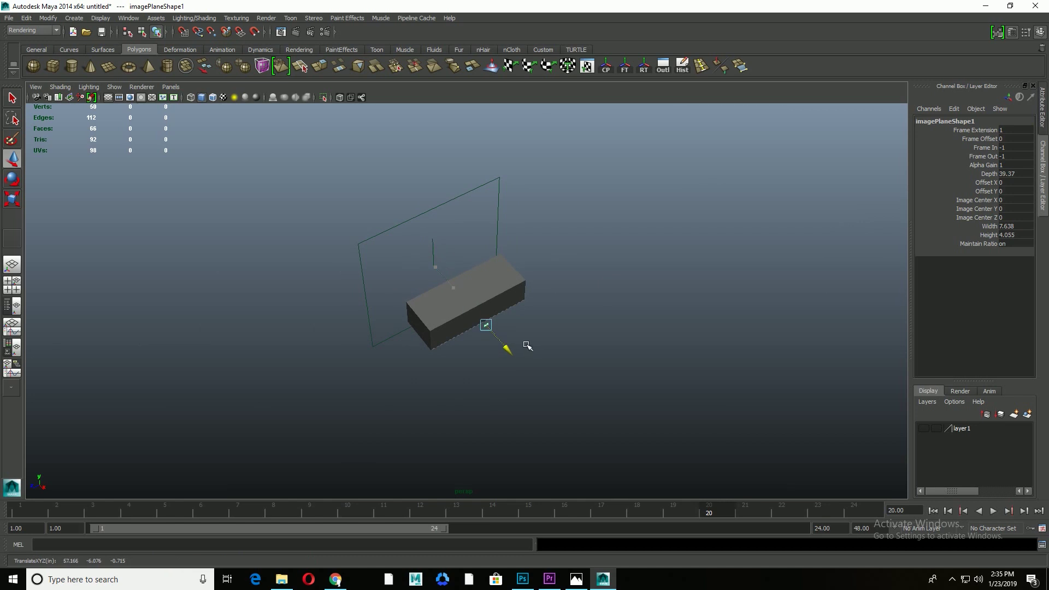
Step: Move the side-view blueprint behind the grey box and scale it up
{"action": "key", "text": "space"}
{"action": "key", "text": "space"}
{"action": "key", "text": "r"}
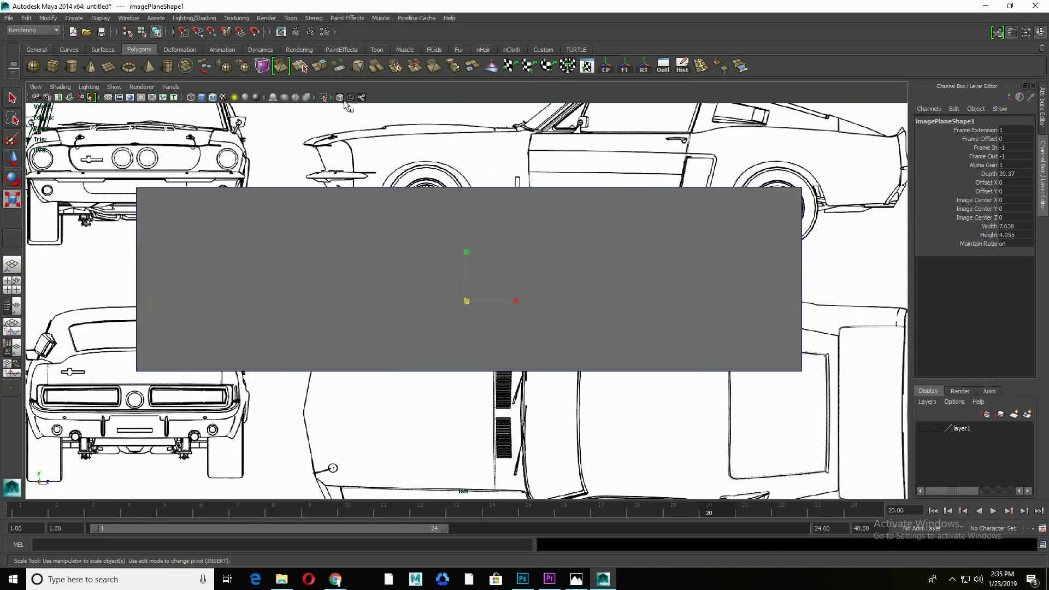
{"action": "key", "text": "w"}
{"action": "scroll", "coordinate": [348, 111], "scroll_direction": "down", "scroll_amount": 2}
{"action": "mouse_move", "coordinate": [468, 304]}
{"action": "left_mouse_down"}
{"action": "mouse_move", "coordinate": [381, 377]}
{"action": "mouse_move", "coordinate": [385, 401]}
{"action": "mouse_move", "coordinate": [373, 402]}
{"action": "left_mouse_up"}
{"action": "key", "text": "r"}
Step: Shift and lower the blueprint so the car profile spans the box, then select the second image plane
{"action": "key", "text": "w"}
{"action": "left_click_drag", "start_coordinate": [352, 368], "coordinate": [352, 373]}
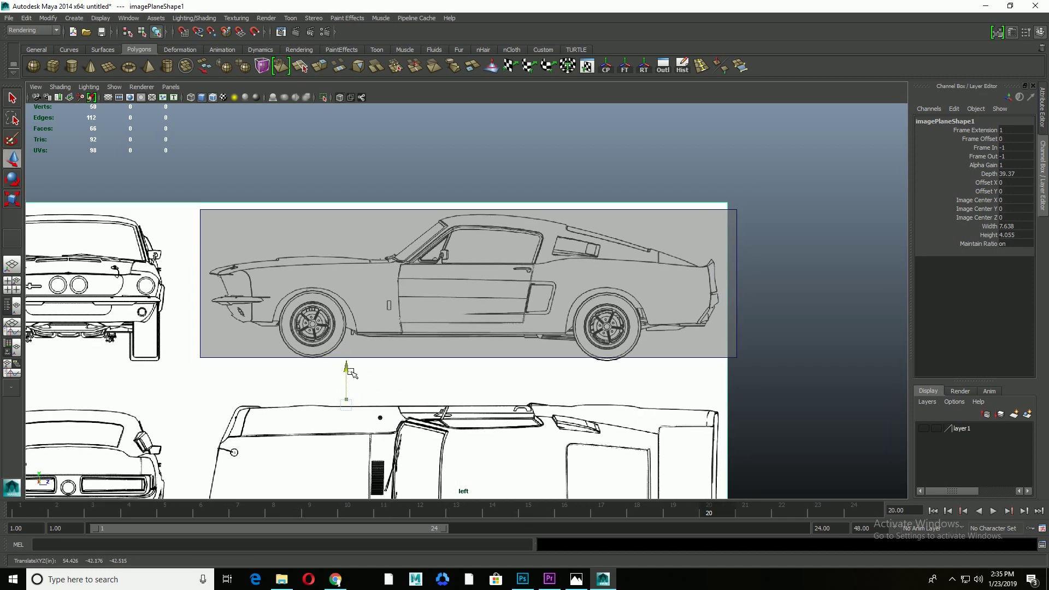
{"action": "mouse_move", "coordinate": [386, 405]}
{"action": "left_mouse_down"}
{"action": "mouse_move", "coordinate": [362, 410]}
{"action": "mouse_move", "coordinate": [399, 414]}
{"action": "mouse_move", "coordinate": [358, 413]}
{"action": "left_mouse_up"}
{"action": "key", "text": "w"}
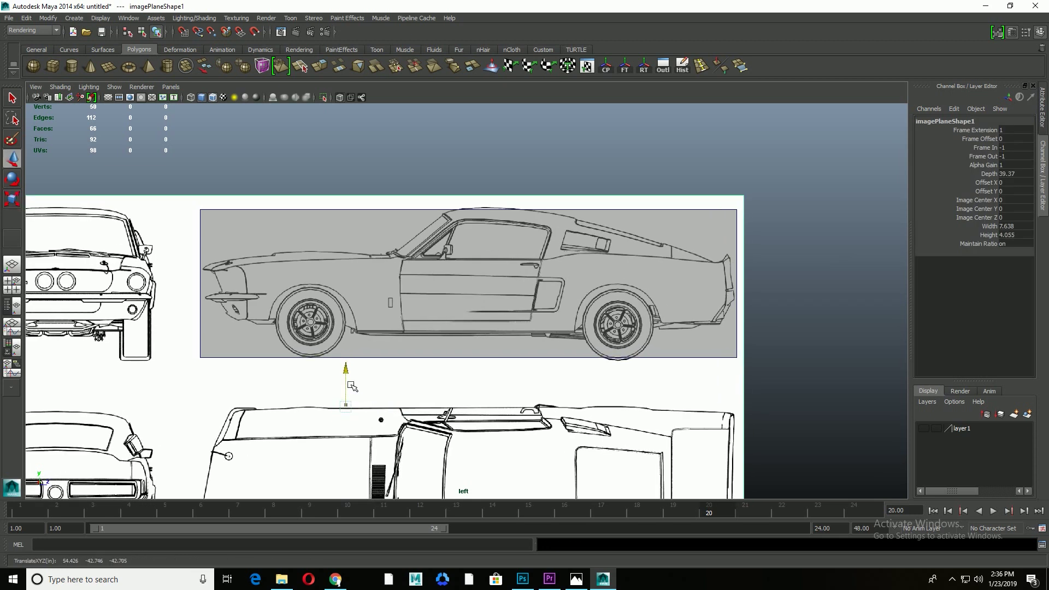
{"action": "left_click_drag", "start_coordinate": [348, 375], "coordinate": [349, 377]}
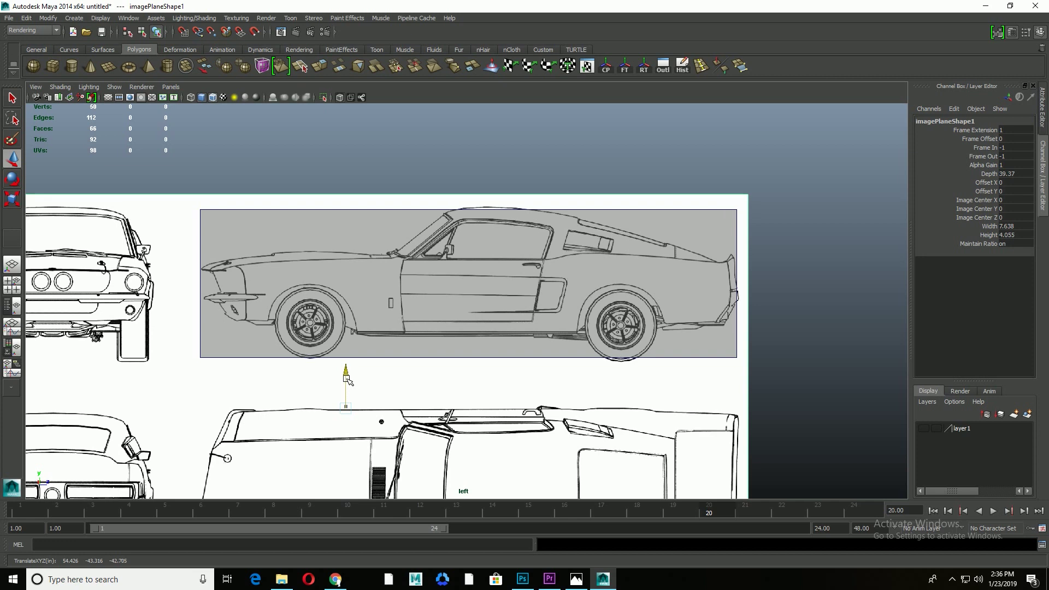
{"action": "key", "text": "space"}
{"action": "key", "text": "space"}
{"action": "mouse_move", "coordinate": [515, 362]}
{"action": "left_mouse_down", "text": "alt"}
{"action": "mouse_move", "coordinate": [483, 377]}
{"action": "mouse_move", "coordinate": [481, 322]}
{"action": "mouse_move", "coordinate": [507, 384]}
{"action": "mouse_move", "coordinate": [541, 360]}
{"action": "left_mouse_up", "text": "alt"}
{"action": "left_click", "coordinate": [478, 350]}
{"action": "key", "text": "e"}
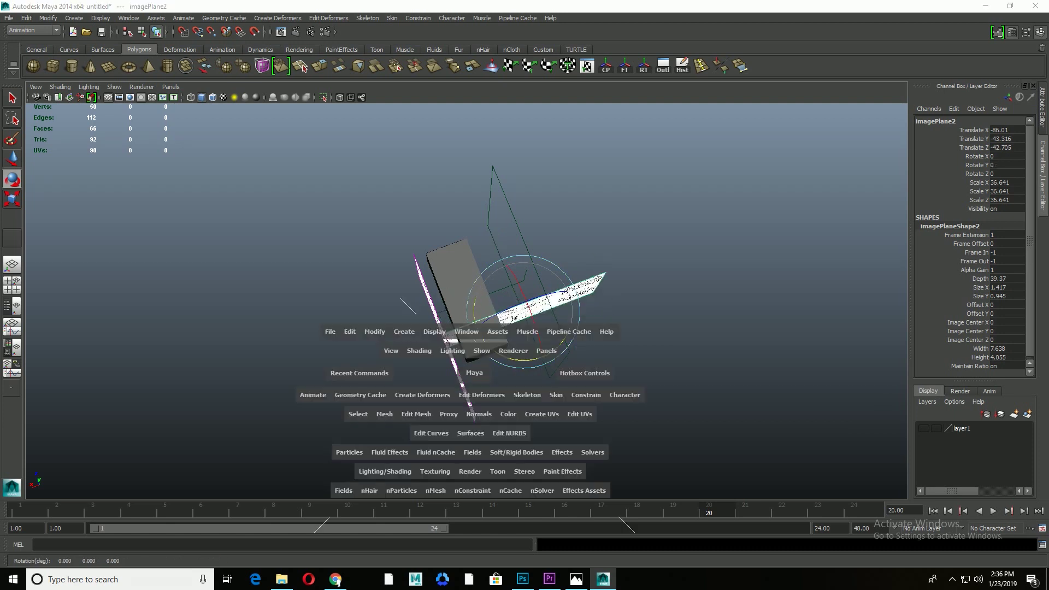
Step: Move imagePlane2 along the car's length to the front end, Translate Z -143.775
{"action": "key", "text": "space"}
{"action": "key", "text": "space"}
{"action": "key", "text": "space"}
{"action": "key", "text": "space"}
{"action": "key", "text": "ctrl+z"}
{"action": "key", "text": "ctrl+z"}
{"action": "key", "text": "w"}
{"action": "mouse_move", "coordinate": [429, 363]}
{"action": "left_mouse_down"}
{"action": "mouse_move", "coordinate": [487, 341]}
{"action": "mouse_move", "coordinate": [570, 351]}
{"action": "left_mouse_up"}
{"action": "key", "text": "e"}
{"action": "key", "text": "space"}
{"action": "key", "text": "space"}
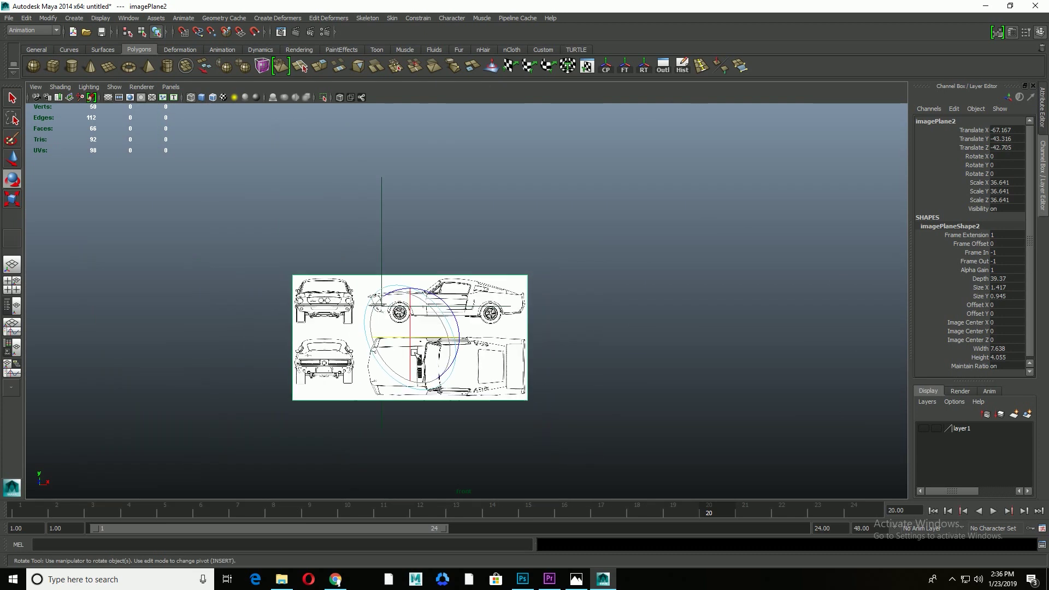
{"action": "key", "text": "w"}
{"action": "key", "text": "space"}
{"action": "key", "text": "space"}
{"action": "key", "text": "space"}
{"action": "mouse_move", "coordinate": [533, 317]}
{"action": "left_mouse_down"}
{"action": "mouse_move", "coordinate": [555, 377]}
{"action": "mouse_move", "coordinate": [281, 410]}
{"action": "left_mouse_up"}
{"action": "key", "text": "space"}
{"action": "key", "text": "space"}
{"action": "key", "text": "space"}
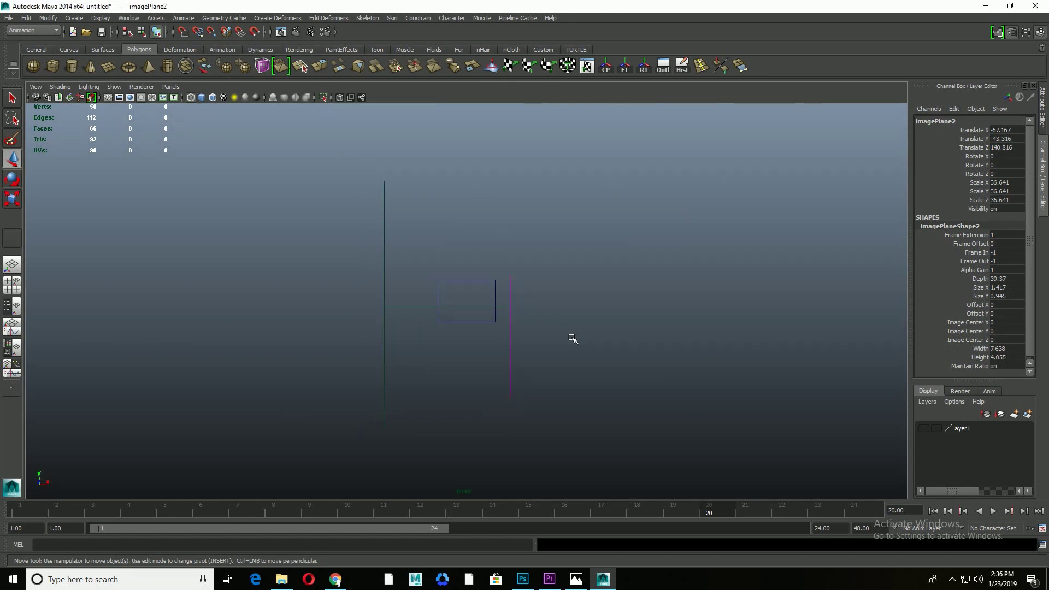
{"action": "key", "text": "space"}
{"action": "key", "text": "space"}
{"action": "left_click_drag", "start_coordinate": [470, 203], "coordinate": [508, 372]}
Step: Centre the front blueprint on the car in the front view
{"action": "key", "text": "space"}
{"action": "key", "text": "space"}
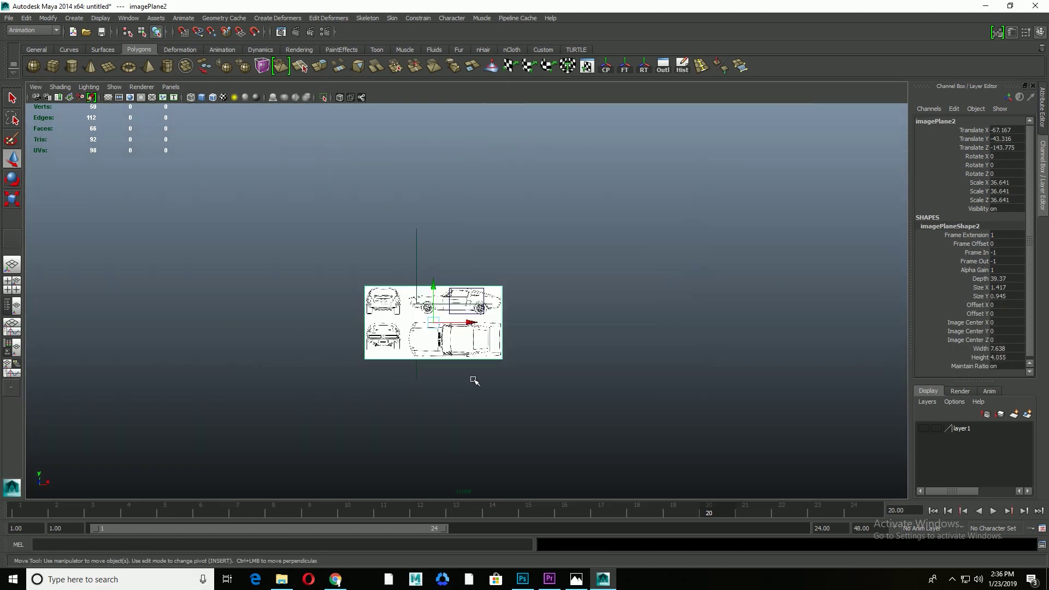
{"action": "scroll", "coordinate": [441, 382], "scroll_direction": "up", "scroll_amount": 5}
{"action": "left_click_drag", "start_coordinate": [377, 381], "coordinate": [694, 382]}
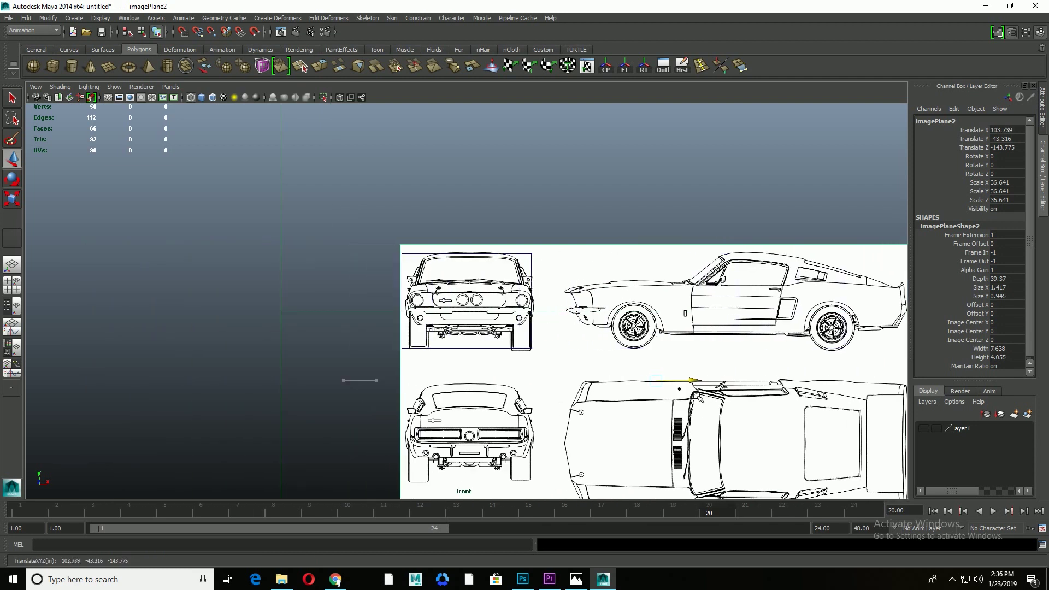
{"action": "scroll", "coordinate": [662, 368], "scroll_direction": "up", "scroll_amount": 3}
{"action": "scroll", "coordinate": [662, 368], "scroll_direction": "down", "scroll_amount": 2}
{"action": "left_click_drag", "start_coordinate": [741, 414], "coordinate": [742, 413]}
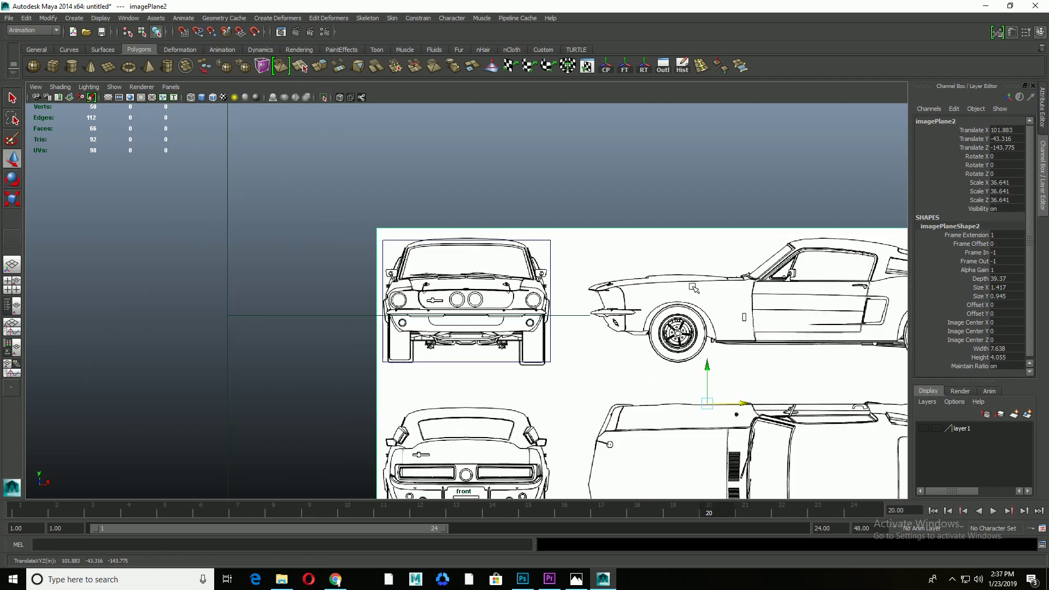
{"action": "key", "text": "space"}
{"action": "left_click_drag", "start_coordinate": [490, 165], "coordinate": [676, 251]}
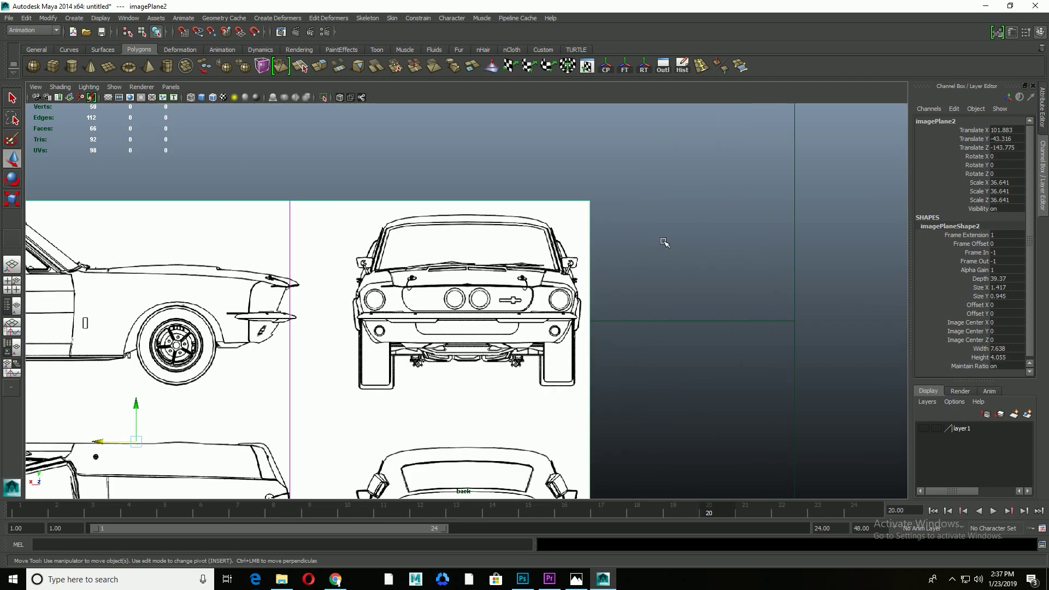
Step: Hide layer2 and raise the back blueprint, imagePlane3, so the rear view centres
{"action": "left_click", "coordinate": [924, 430]}
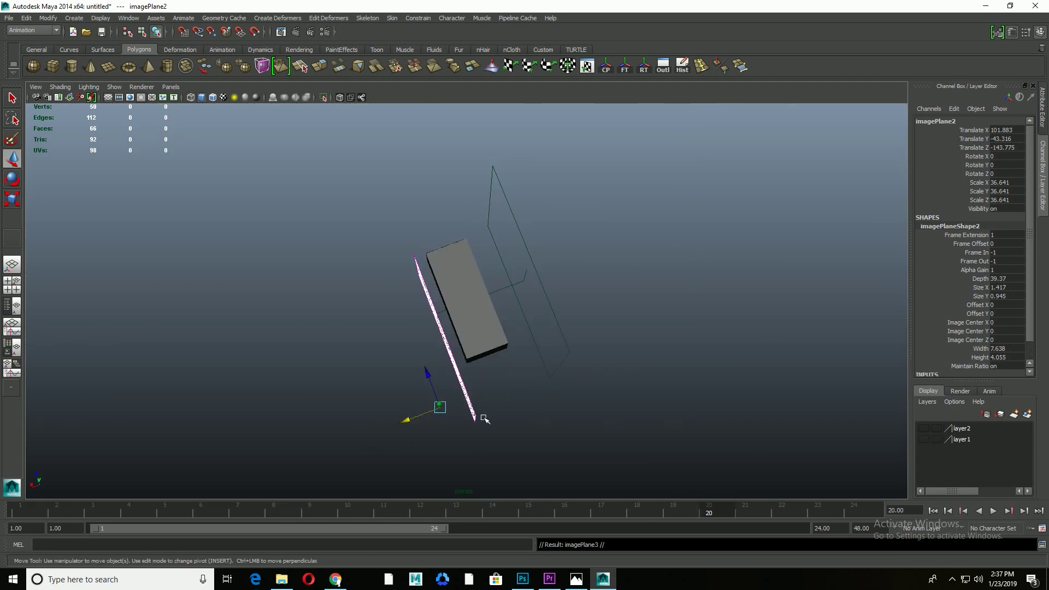
{"action": "left_click", "coordinate": [924, 428]}
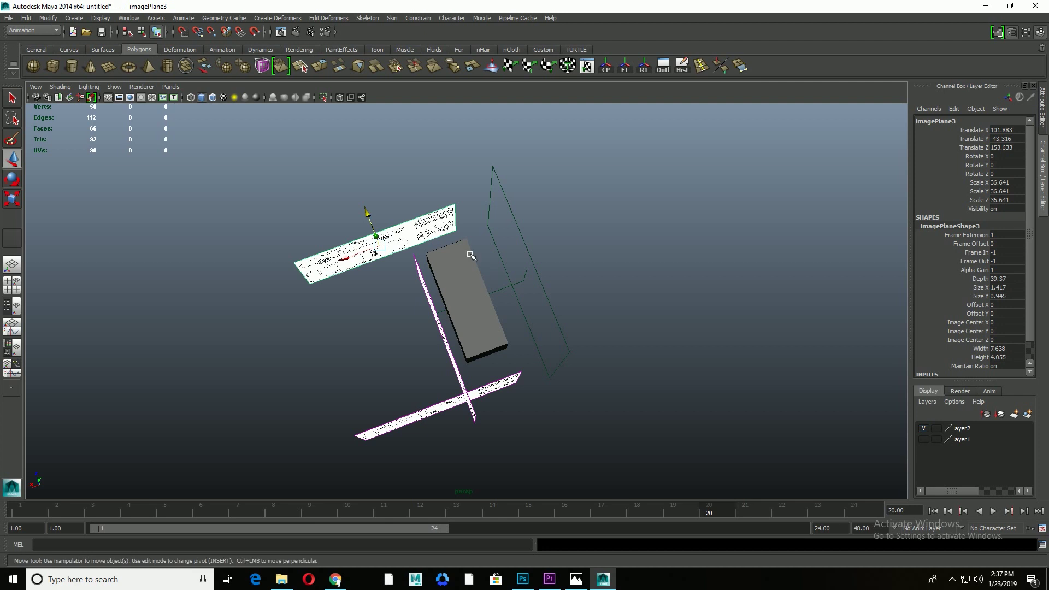
{"action": "left_click", "coordinate": [924, 439]}
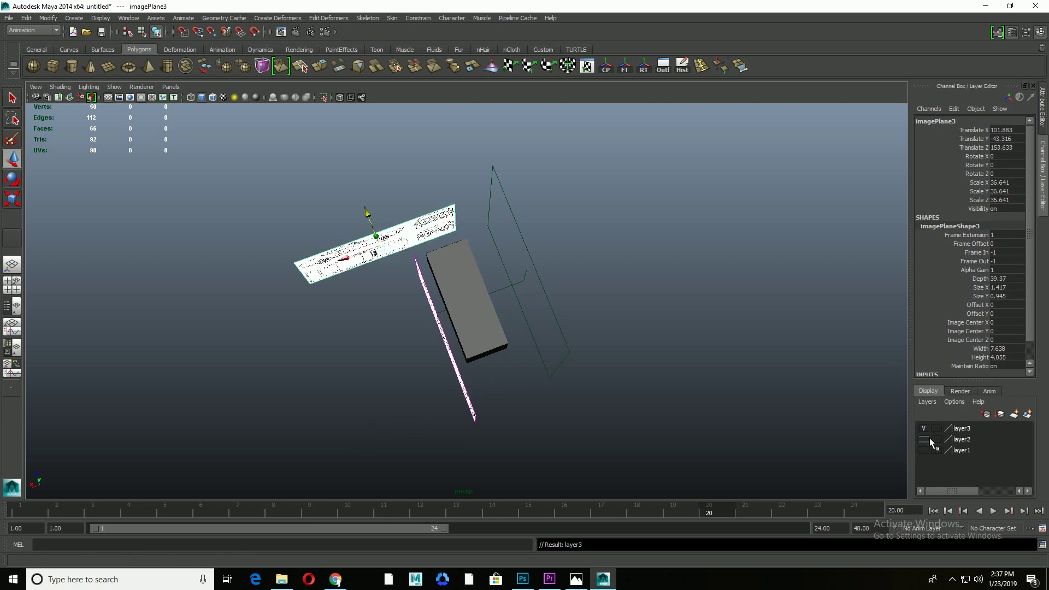
{"action": "left_click_drag", "start_coordinate": [547, 327], "coordinate": [416, 371], "text": "alt"}
{"action": "key", "text": "space"}
{"action": "key", "text": "space"}
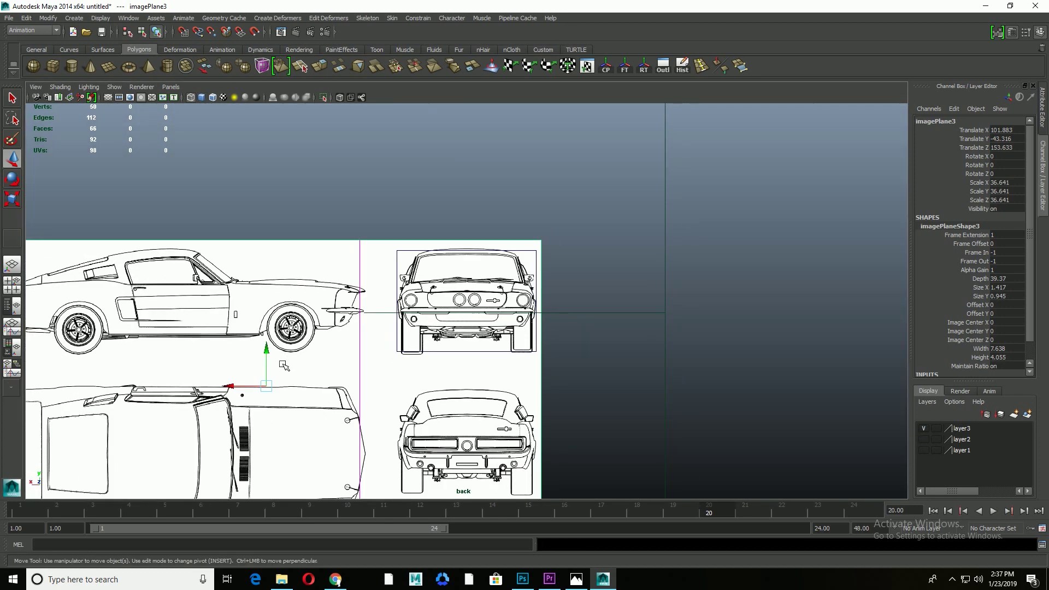
{"action": "left_click_drag", "start_coordinate": [269, 364], "coordinate": [300, 219]}
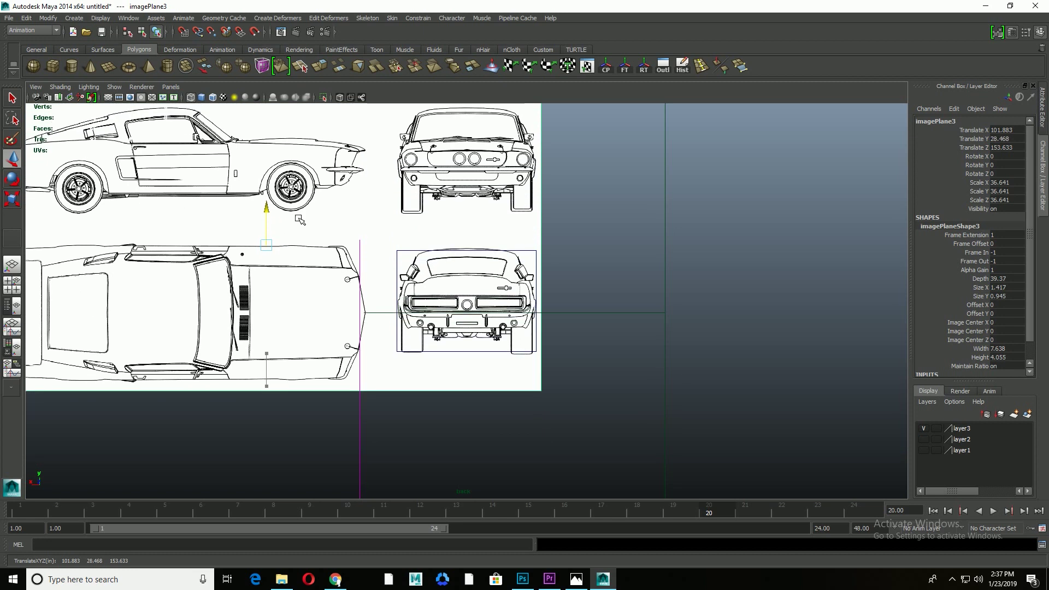
{"action": "key", "text": "space"}
{"action": "key", "text": "space"}
{"action": "left_click_drag", "start_coordinate": [604, 304], "coordinate": [724, 322], "text": "alt"}
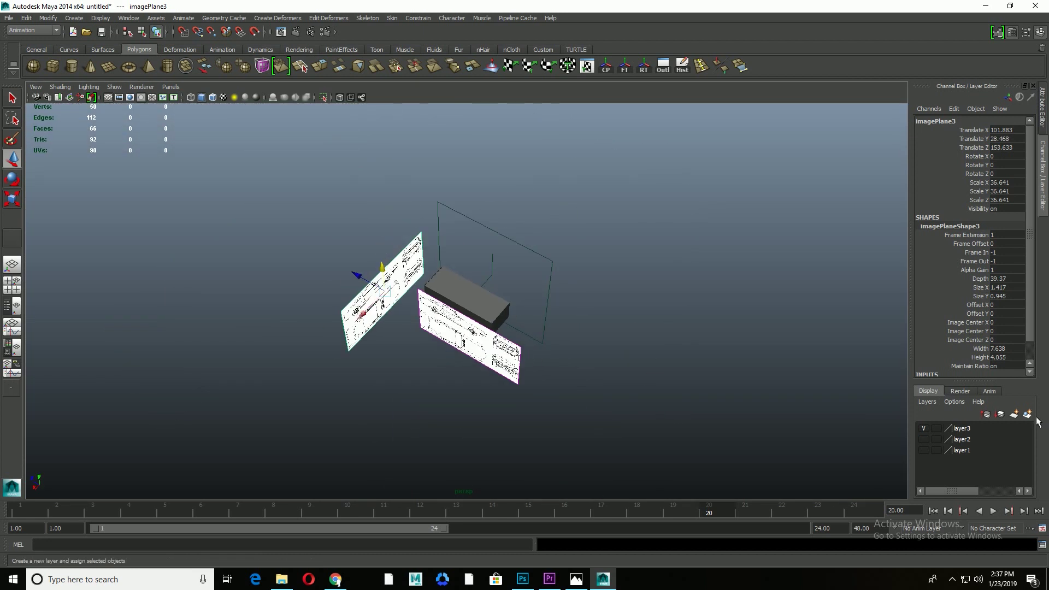
Step: Rename layer3 to Back and the second layer to Front, and make Front visible
{"action": "double_click", "coordinate": [949, 429]}
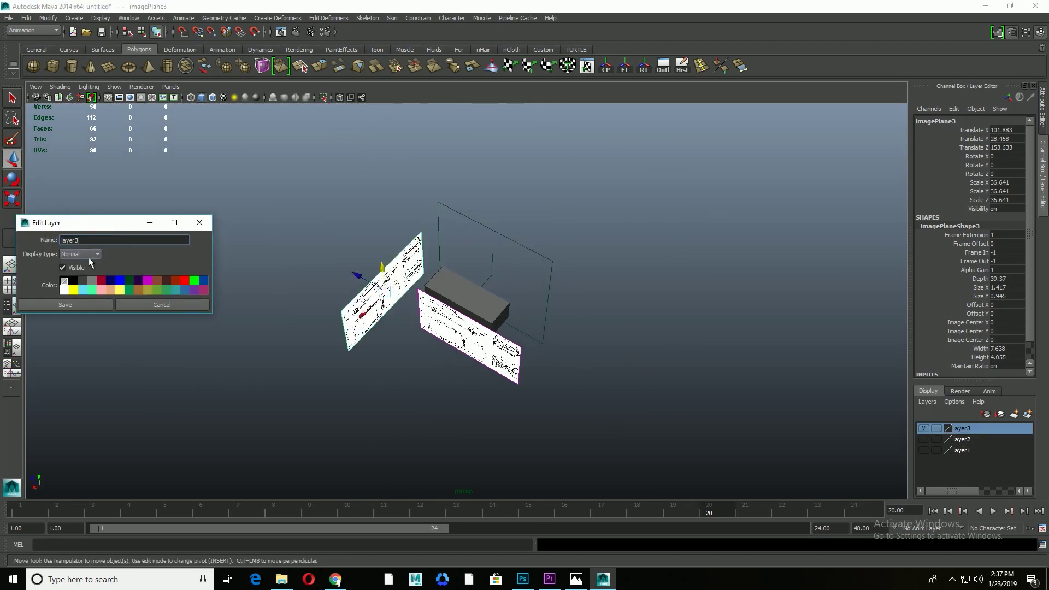
{"action": "left_click", "coordinate": [473, 283]}
{"action": "double_click", "coordinate": [962, 440]}
{"action": "type", "text": "Front"}
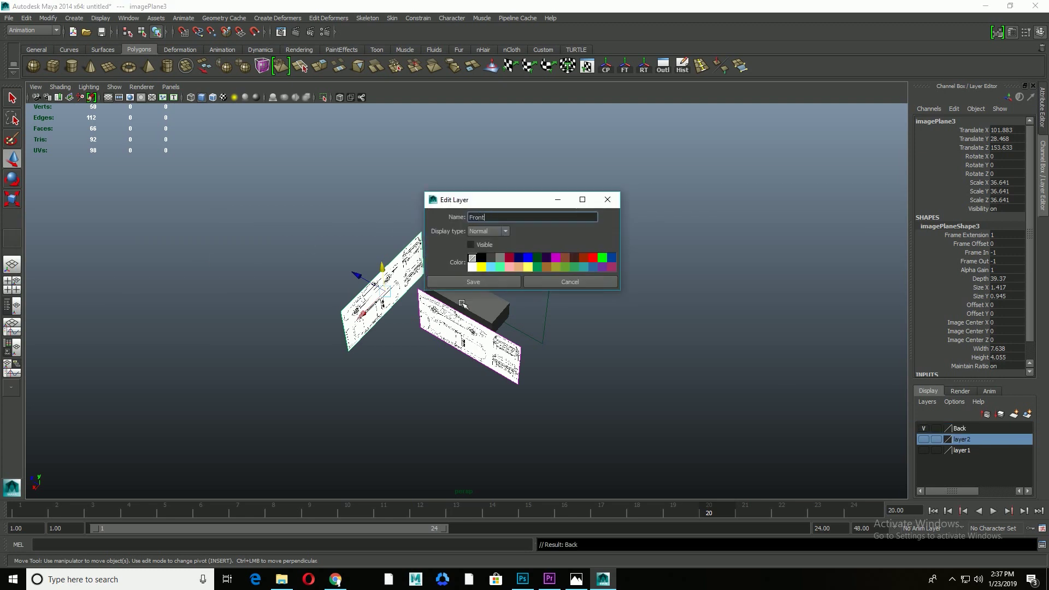
{"action": "left_click", "coordinate": [473, 282]}
{"action": "left_click_drag", "start_coordinate": [474, 282], "coordinate": [593, 405], "text": "alt"}
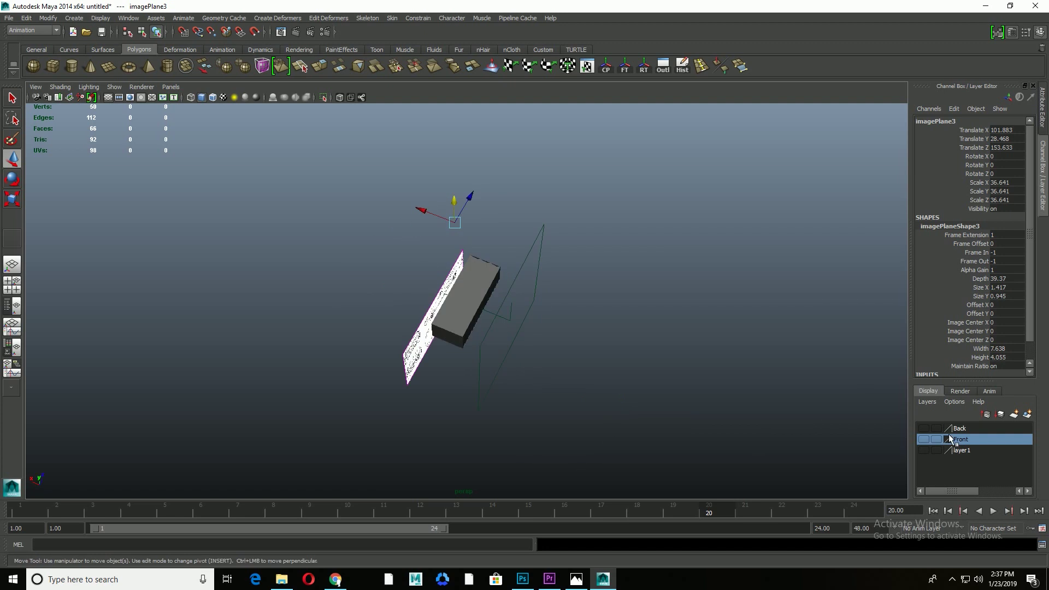
{"action": "left_click", "coordinate": [924, 439]}
{"action": "left_click_drag", "start_coordinate": [492, 377], "coordinate": [354, 380], "text": "alt"}
Step: Hide image planes in the perspective view and add a cylinder rotated 90 on Z in the side view
{"action": "left_click", "coordinate": [114, 87]}
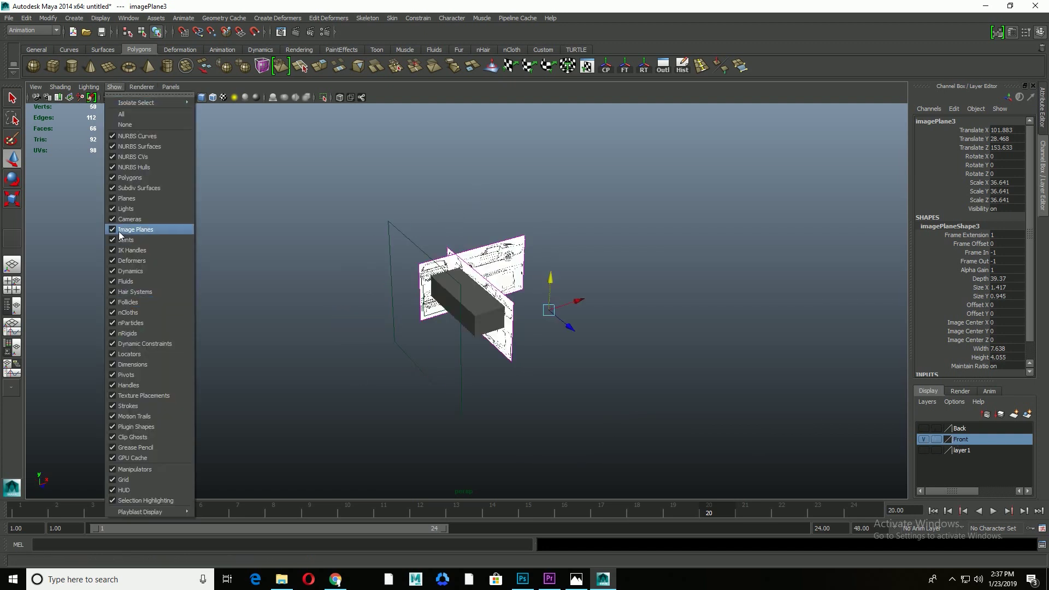
{"action": "left_click", "coordinate": [129, 227]}
{"action": "left_click", "coordinate": [411, 407]}
{"action": "key", "text": "space"}
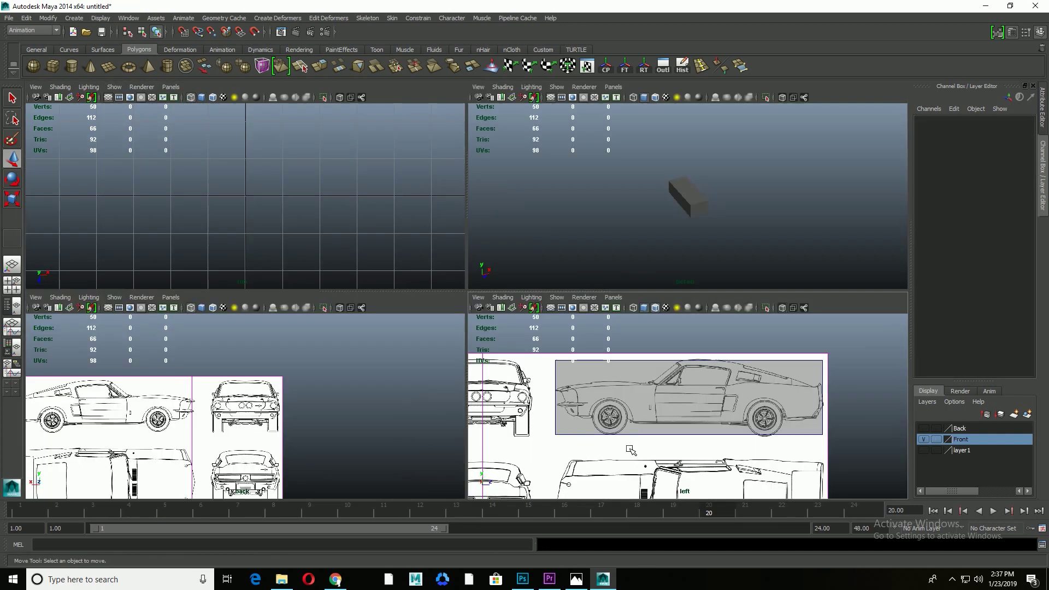
{"action": "key", "text": "space"}
{"action": "scroll", "coordinate": [440, 391], "scroll_direction": "up", "scroll_amount": 2}
{"action": "scroll", "coordinate": [437, 404], "scroll_direction": "up", "scroll_amount": 2}
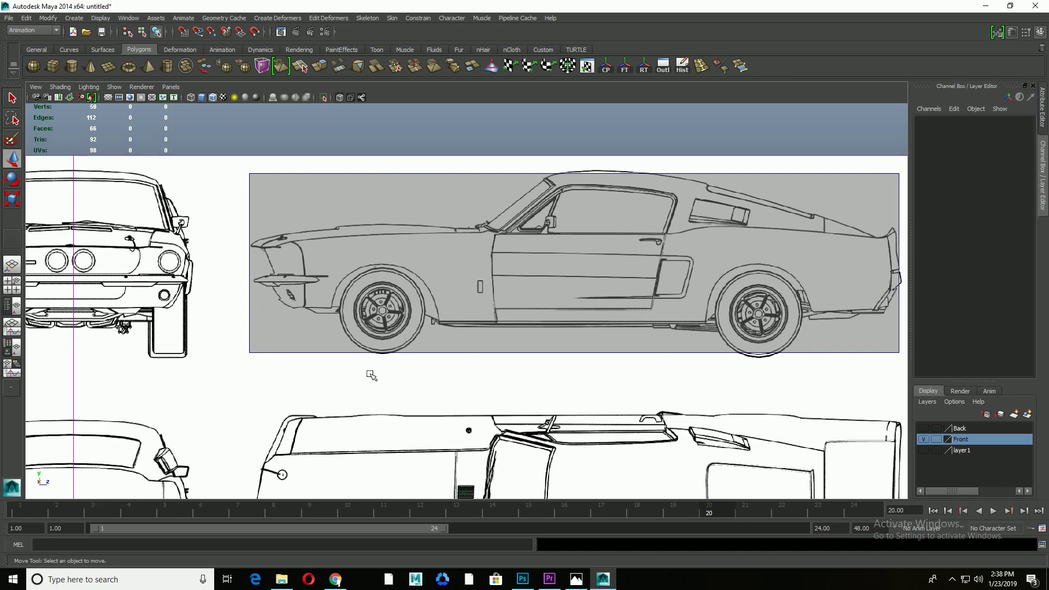
{"action": "scroll", "coordinate": [417, 290], "scroll_direction": "up", "scroll_amount": 1}
{"action": "key", "text": "ctrl+z"}
{"action": "key", "text": "e"}
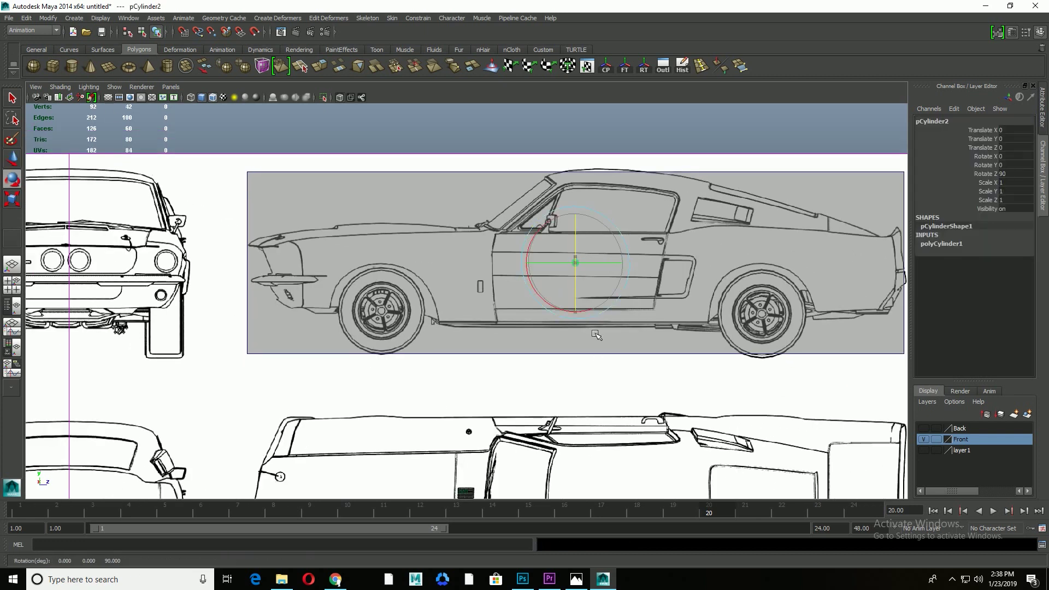
Step: Scale the cylinder to 13.425 over the front wheel and set Subdivisions Caps to 2
{"action": "scroll", "coordinate": [623, 339], "scroll_direction": "up", "scroll_amount": 1}
{"action": "key", "text": "w"}
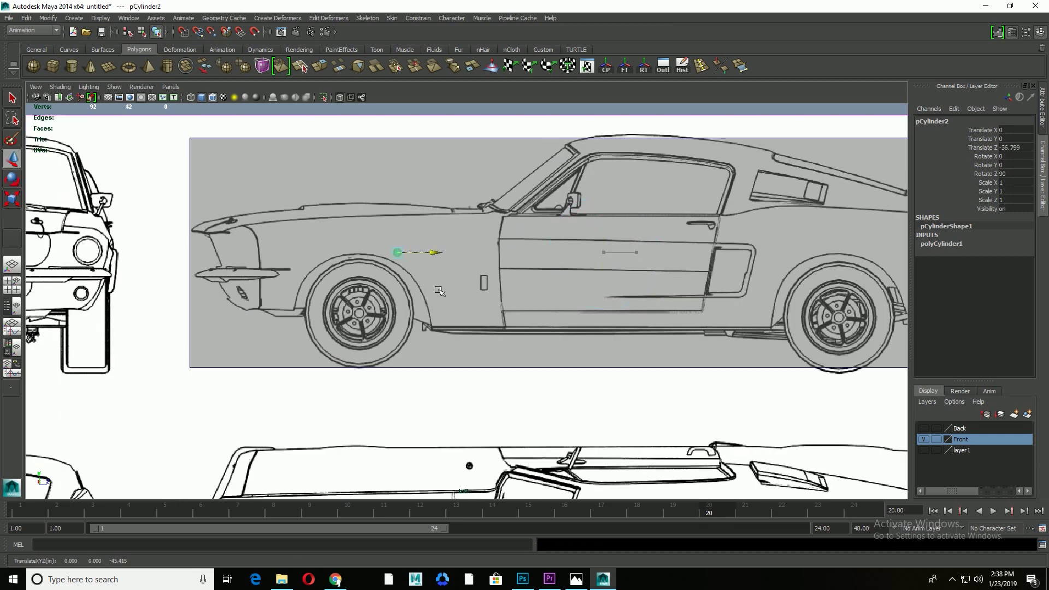
{"action": "scroll", "coordinate": [412, 280], "scroll_direction": "up", "scroll_amount": 1}
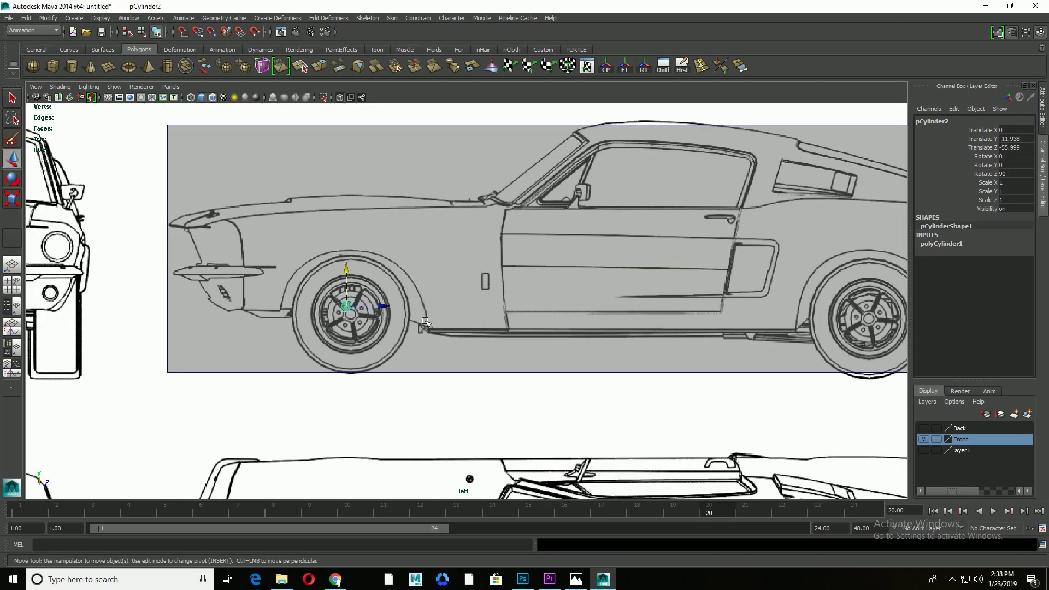
{"action": "scroll", "coordinate": [392, 327], "scroll_direction": "up", "scroll_amount": 2}
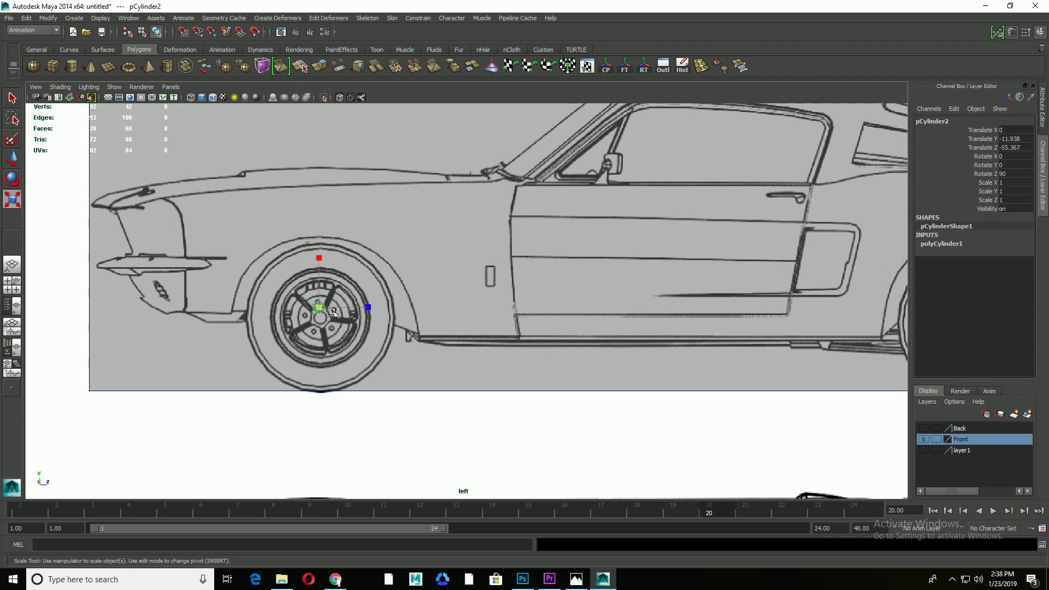
{"action": "left_click_drag", "start_coordinate": [332, 313], "coordinate": [486, 317]}
{"action": "left_click", "coordinate": [941, 244]}
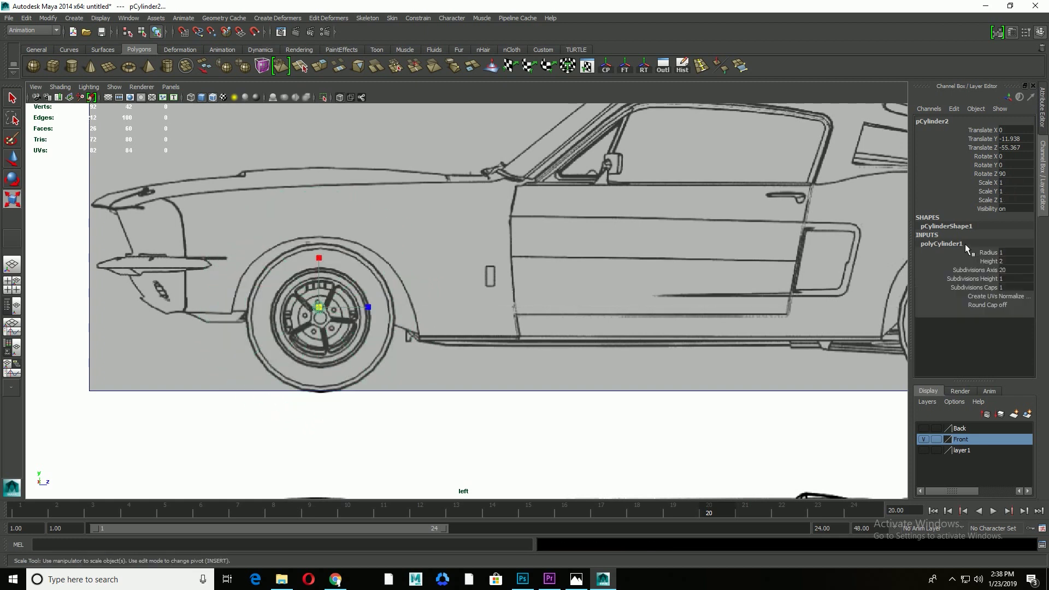
{"action": "scroll", "coordinate": [410, 359], "scroll_direction": "up", "scroll_amount": 2}
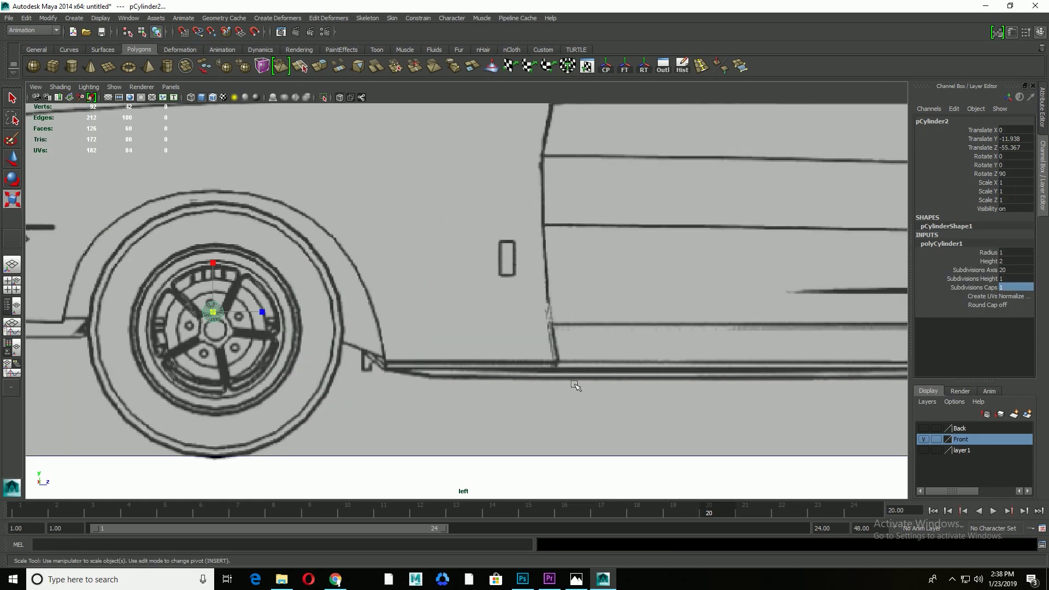
{"action": "scroll", "coordinate": [466, 301], "scroll_direction": "up", "scroll_amount": 2}
{"action": "left_click_drag", "start_coordinate": [121, 316], "coordinate": [569, 368]}
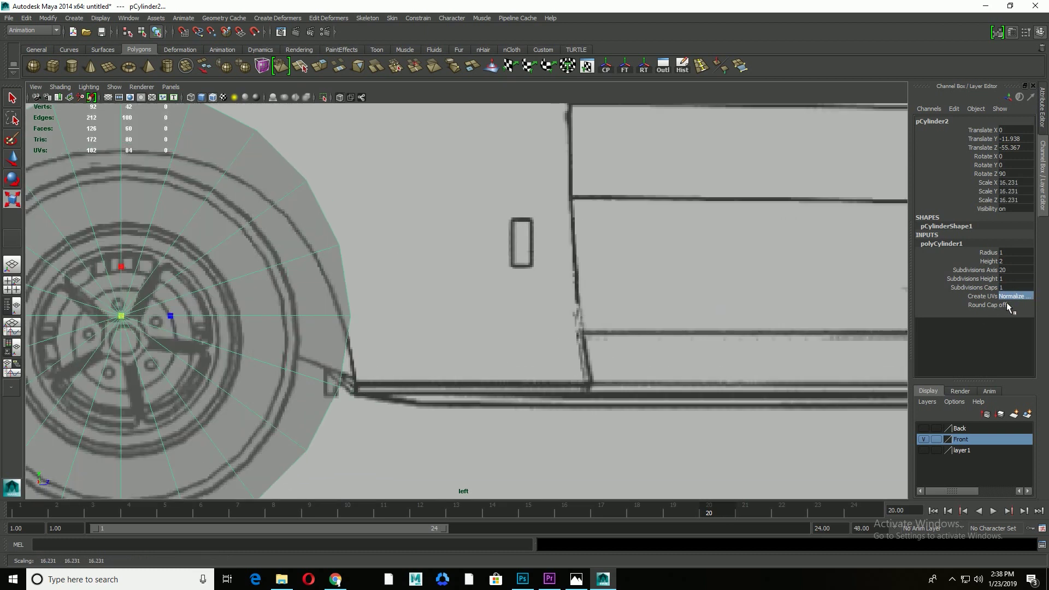
{"action": "type", "text": "2"}
{"action": "key", "text": "Return"}
{"action": "scroll", "coordinate": [350, 312], "scroll_direction": "down", "scroll_amount": 3}
{"action": "middle_click_drag", "start_coordinate": [411, 316], "coordinate": [496, 321], "text": "alt"}
{"action": "left_click_drag", "start_coordinate": [356, 311], "coordinate": [369, 310]}
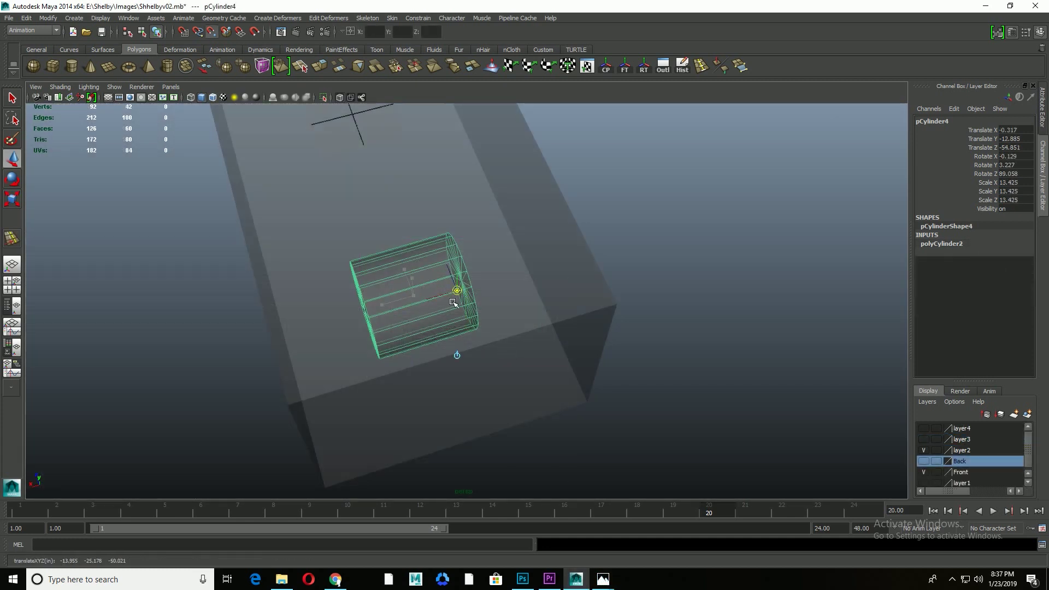
Step: Select vertices at one end of the cylinder and adjust their scale pivot
{"action": "mouse_move", "coordinate": [573, 244]}
{"action": "left_mouse_down", "text": "alt"}
{"action": "mouse_move", "coordinate": [597, 241]}
{"action": "mouse_move", "coordinate": [642, 272]}
{"action": "left_mouse_up", "text": "alt"}
{"action": "key", "text": "F9"}
{"action": "left_click_drag", "start_coordinate": [563, 298], "coordinate": [592, 429]}
{"action": "key", "text": "r"}
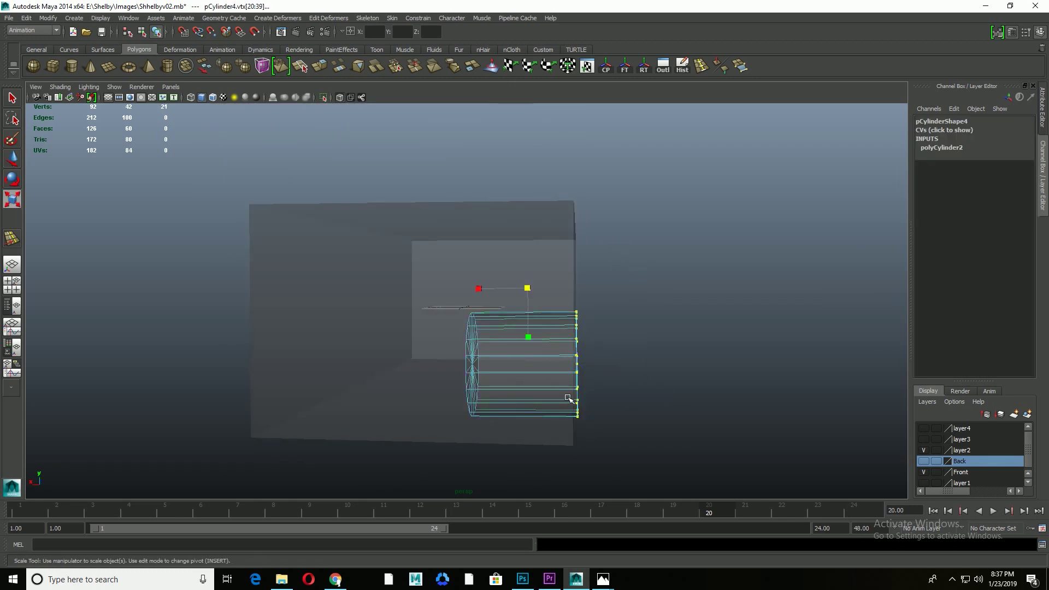
{"action": "key", "text": "ctrl+shift+t"}
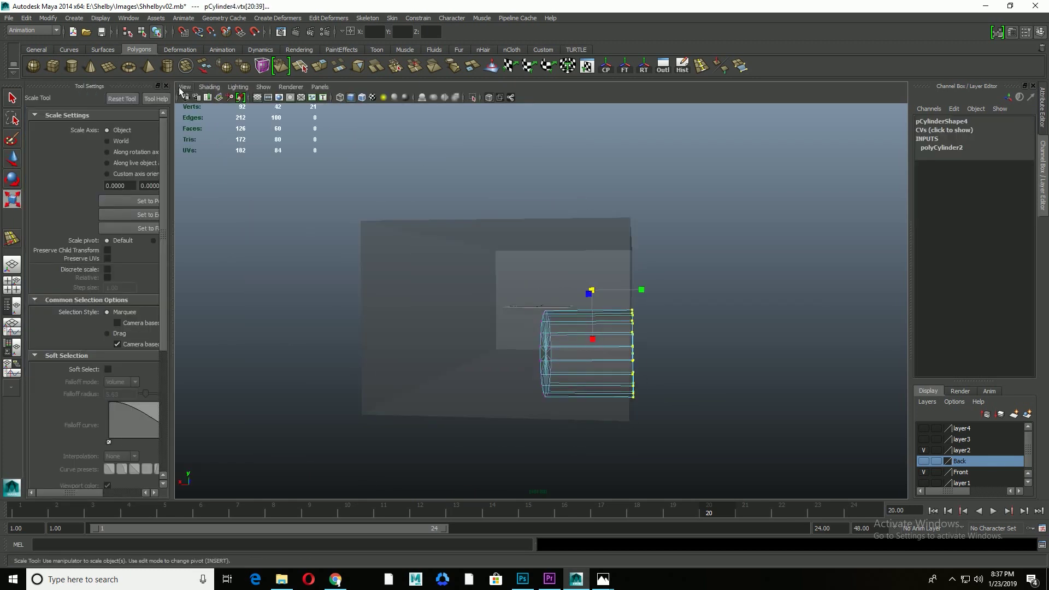
{"action": "key", "text": "ctrl+shift+t"}
{"action": "left_click_drag", "start_coordinate": [284, 218], "coordinate": [382, 238], "text": "alt"}
{"action": "key", "text": "Insert"}
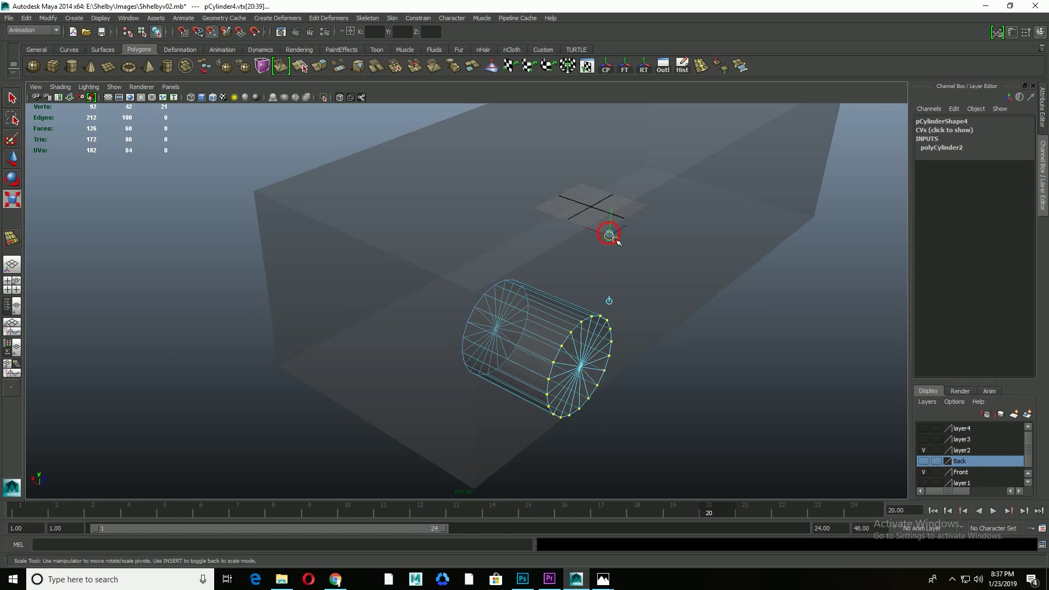
{"action": "left_click_drag", "start_coordinate": [597, 371], "coordinate": [568, 334], "text": "alt"}
{"action": "mouse_move", "coordinate": [531, 424]}
{"action": "left_mouse_down", "text": "alt"}
{"action": "mouse_move", "coordinate": [598, 404]}
{"action": "mouse_move", "coordinate": [574, 347]}
{"action": "left_mouse_up", "text": "alt"}
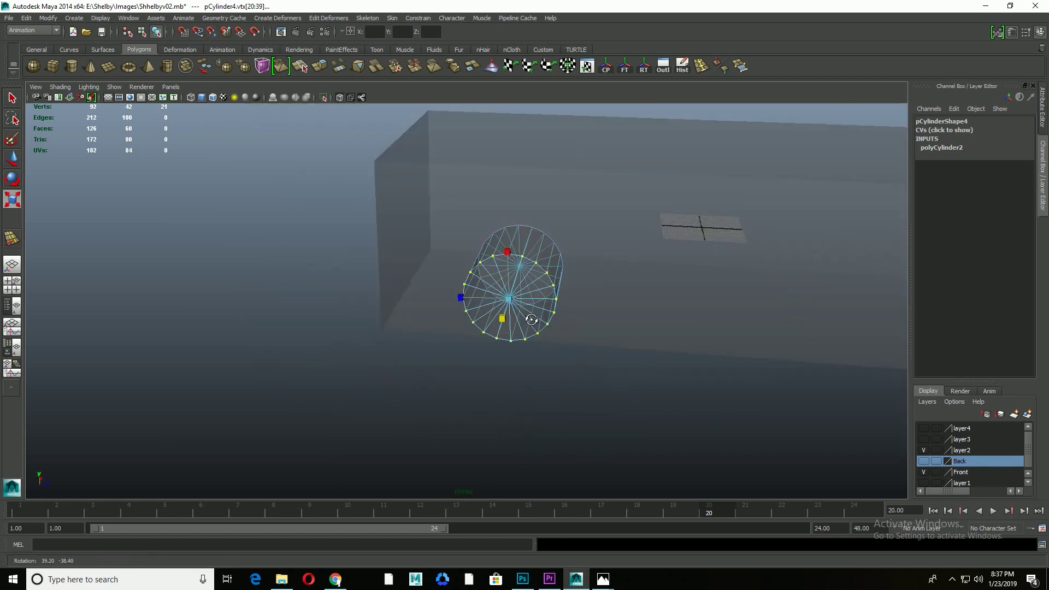
{"action": "key", "text": "space"}
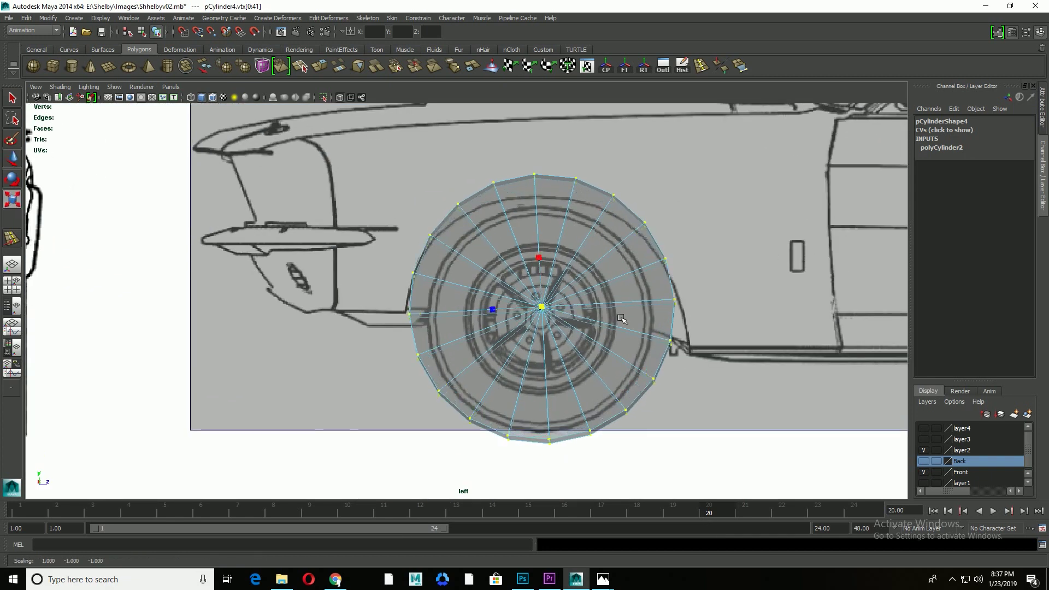
{"action": "key", "text": "F8"}
Step: Enlarge the cylinder to 15.871 so it matches the front tire
{"action": "left_click", "coordinate": [941, 243]}
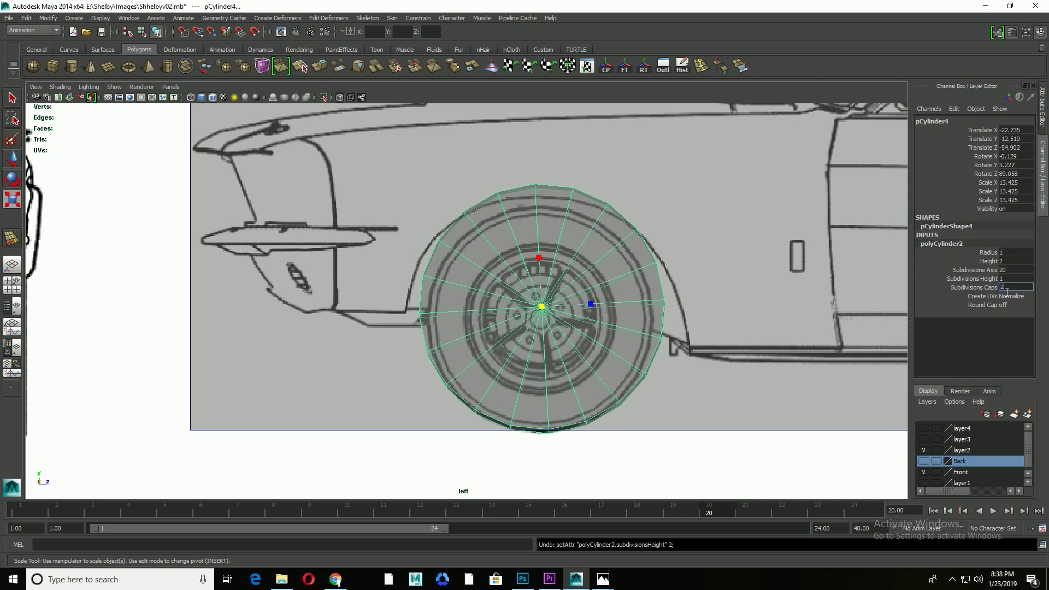
{"action": "key", "text": "e"}
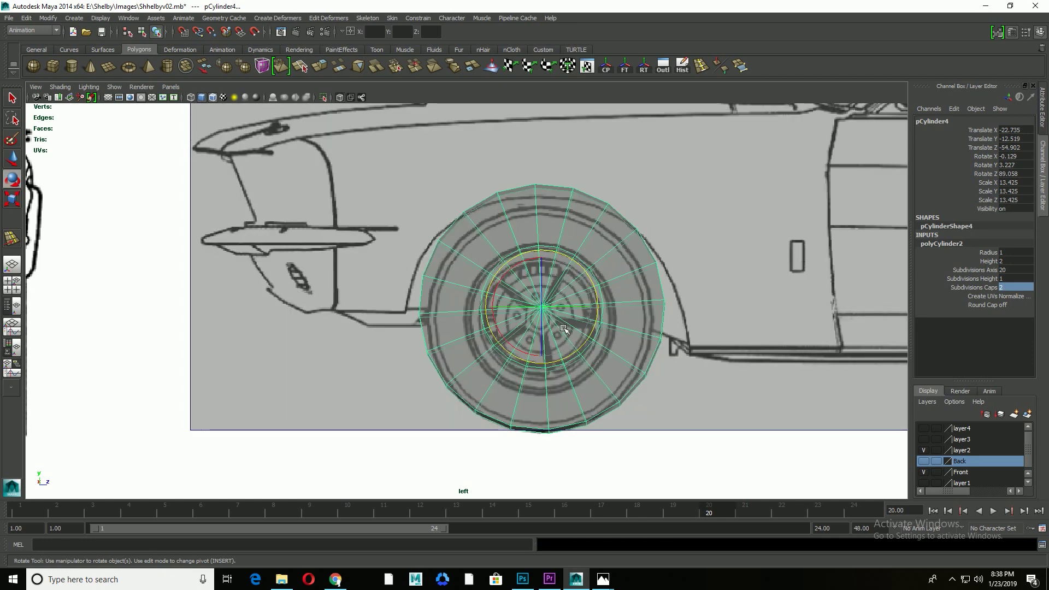
{"action": "key", "text": "r"}
{"action": "mouse_move", "coordinate": [562, 328]}
{"action": "left_mouse_down"}
{"action": "mouse_move", "coordinate": [600, 302]}
{"action": "mouse_move", "coordinate": [555, 316]}
{"action": "left_mouse_up"}
{"action": "key", "text": "w"}
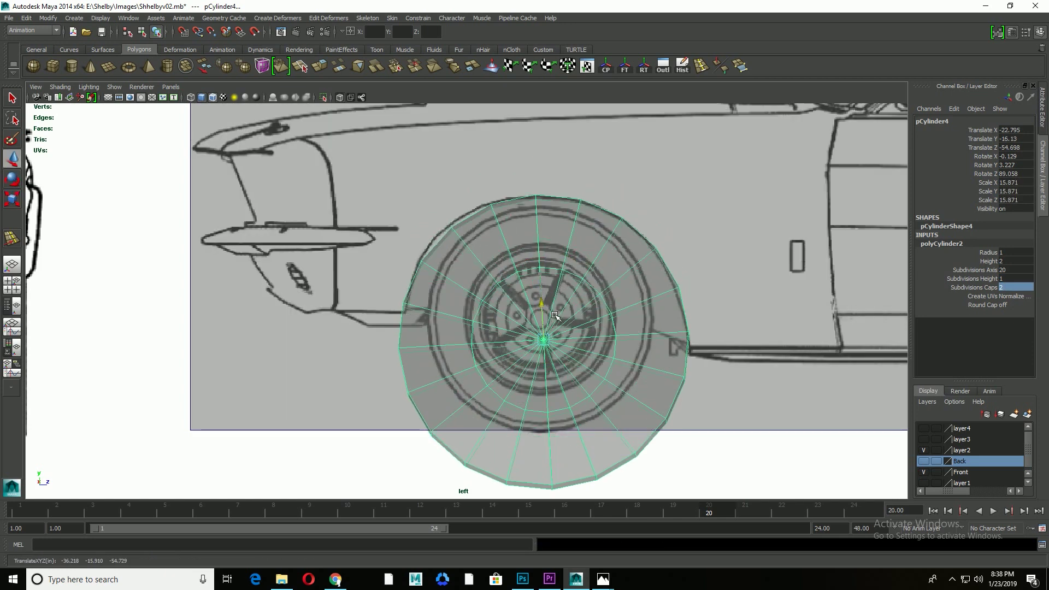
{"action": "key", "text": "space"}
Step: Select and delete the cylinder's lower faces, leaving the wheel-arch ring
{"action": "key", "text": "space"}
{"action": "right_click_drag", "start_coordinate": [662, 189], "coordinate": [663, 213]}
{"action": "left_click_drag", "start_coordinate": [402, 225], "coordinate": [238, 451]}
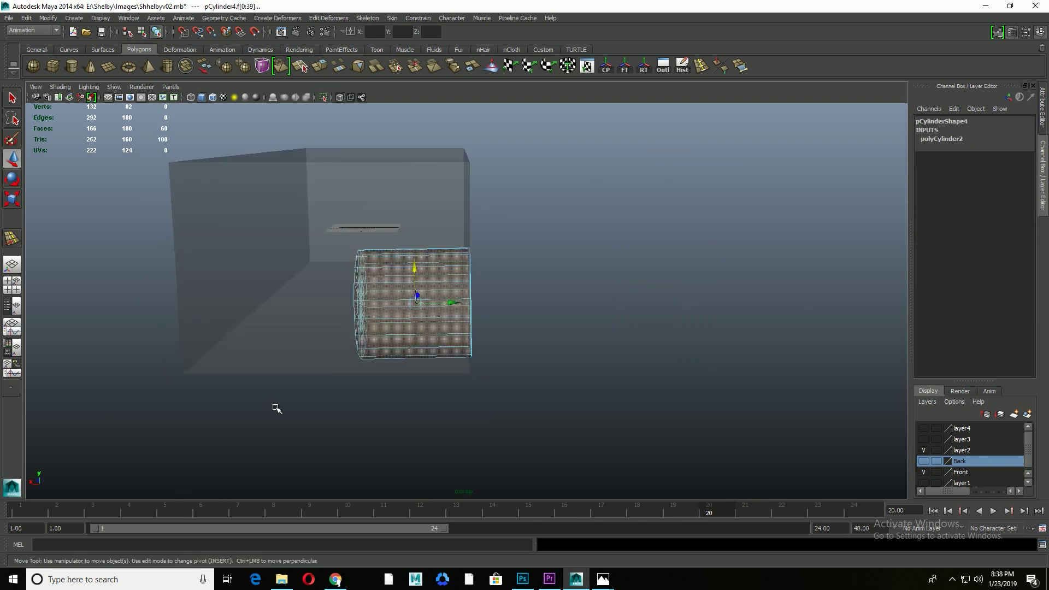
{"action": "left_click_drag", "start_coordinate": [276, 409], "coordinate": [508, 415], "text": "alt"}
{"action": "key", "text": "space"}
{"action": "key", "text": "space"}
{"action": "left_click", "coordinate": [350, 412]}
{"action": "mouse_move", "coordinate": [480, 306]}
{"action": "right_mouse_down"}
{"action": "mouse_move", "coordinate": [468, 323]}
{"action": "mouse_move", "coordinate": [726, 467]}
{"action": "mouse_move", "coordinate": [683, 437]}
{"action": "right_mouse_up"}
{"action": "right_click_drag", "start_coordinate": [582, 365], "coordinate": [532, 352], "text": "ctrl"}
{"action": "key", "text": "Delete"}
{"action": "scroll", "coordinate": [449, 327], "scroll_direction": "down", "scroll_amount": 2}
Step: Duplicate the front wheel arch and place the copy over the rear wheel
{"action": "key", "text": "F8"}
{"action": "scroll", "coordinate": [450, 327], "scroll_direction": "down", "scroll_amount": 3}
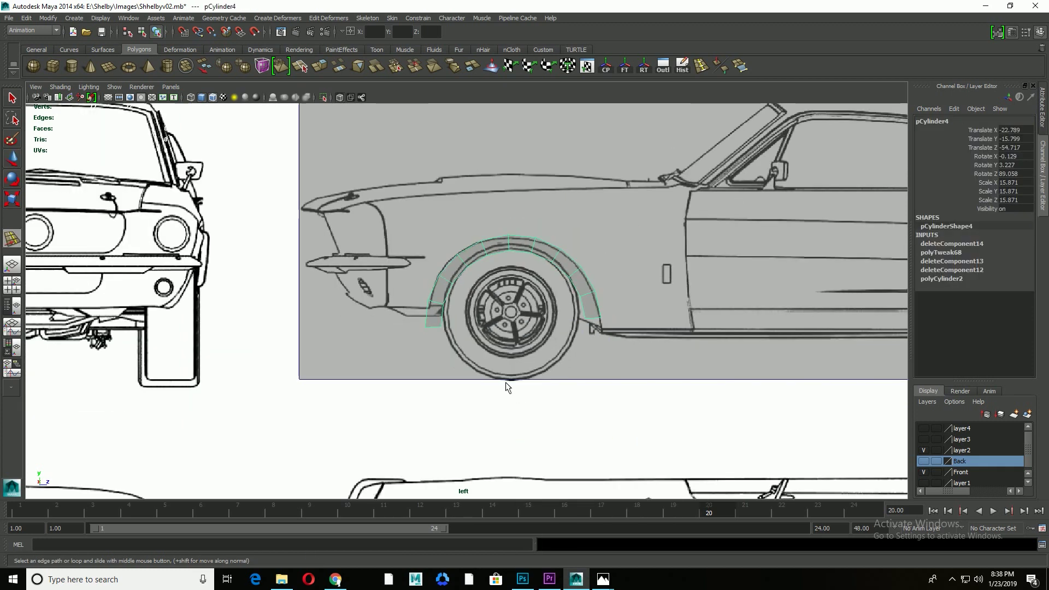
{"action": "key", "text": "w"}
{"action": "key", "text": "ctrl+d"}
{"action": "left_click_drag", "start_coordinate": [503, 314], "coordinate": [773, 308]}
{"action": "middle_click_drag", "start_coordinate": [773, 311], "coordinate": [495, 335], "text": "alt"}
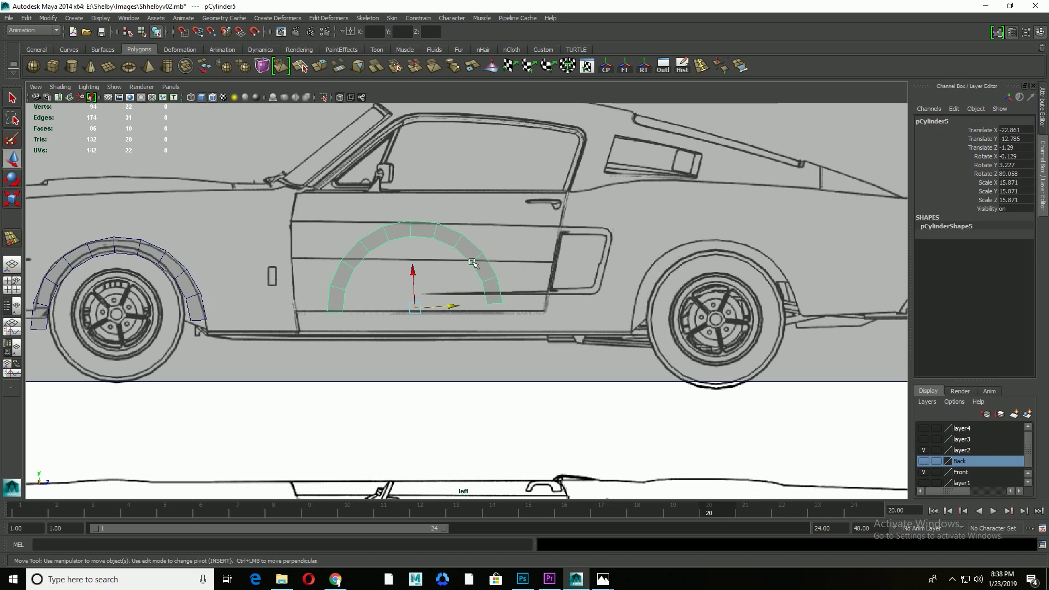
{"action": "left_click_drag", "start_coordinate": [454, 306], "coordinate": [730, 304]}
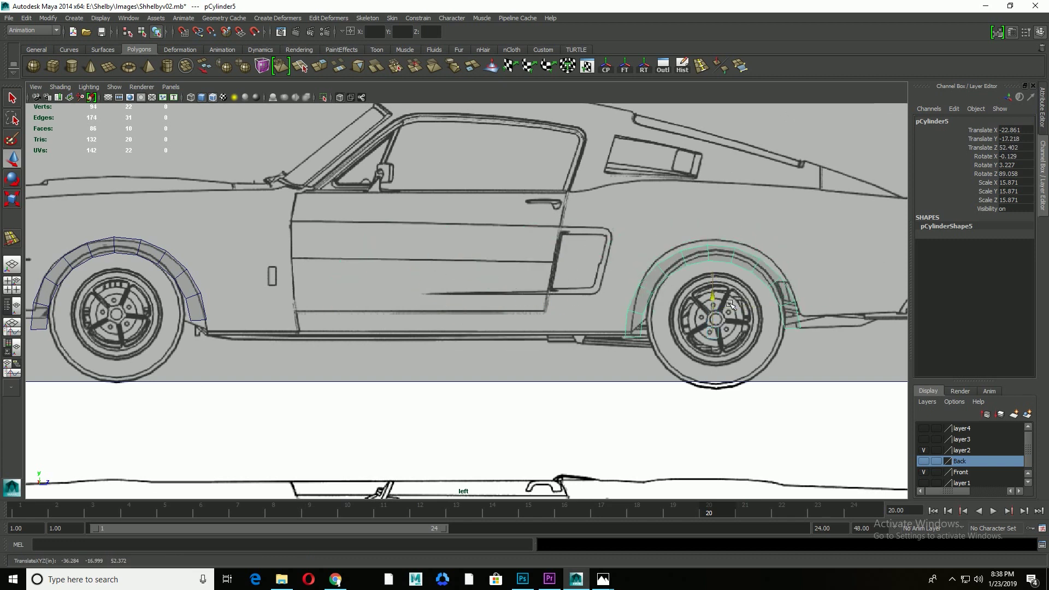
{"action": "scroll", "coordinate": [754, 332], "scroll_direction": "down", "scroll_amount": 3}
Step: Combine both arches into one mesh and bridge an end edge from each
{"action": "left_click", "coordinate": [284, 306]}
{"action": "left_click", "coordinate": [809, 306], "text": "shift"}
{"action": "right_click_drag", "start_coordinate": [705, 377], "coordinate": [699, 467], "text": "shift"}
{"action": "key", "text": "F10"}
{"action": "left_click", "coordinate": [325, 323]}
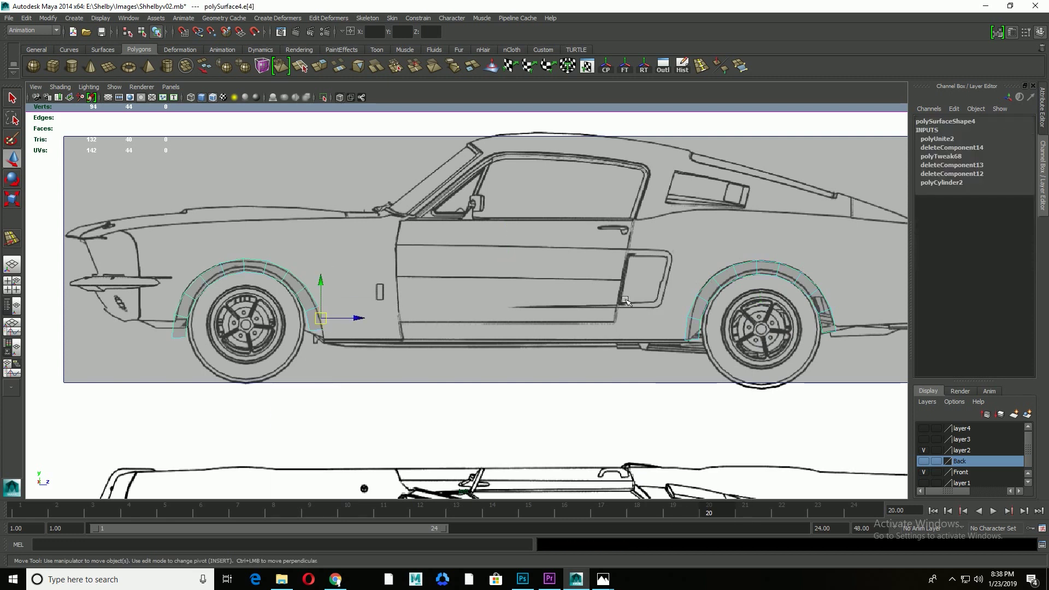
{"action": "left_click", "coordinate": [696, 335], "text": "shift"}
{"action": "right_click_drag", "start_coordinate": [661, 377], "coordinate": [677, 432], "text": "shift"}
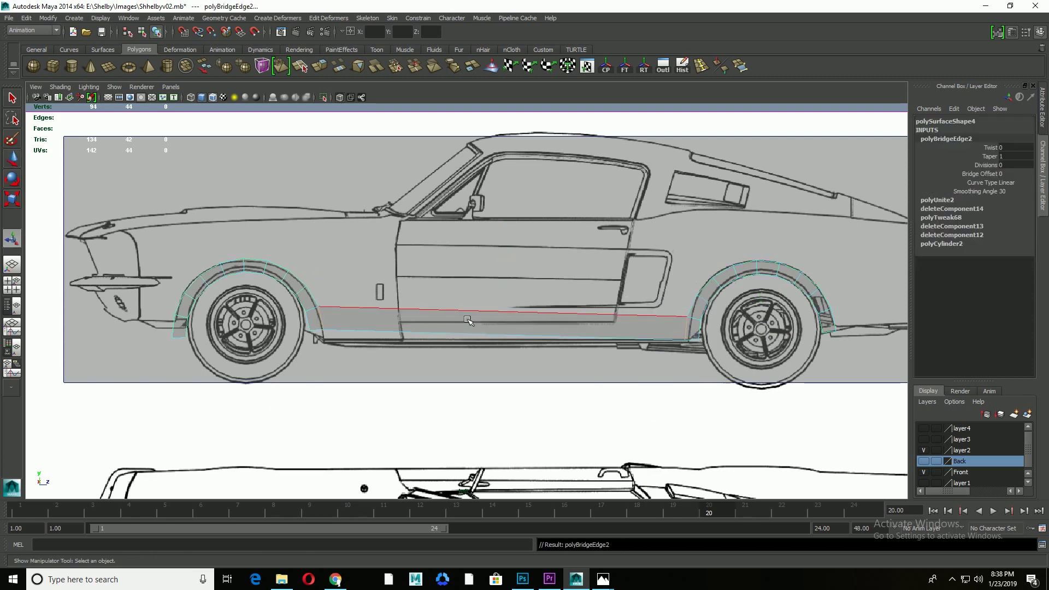
{"action": "scroll", "coordinate": [509, 358], "scroll_direction": "down", "scroll_amount": 1}
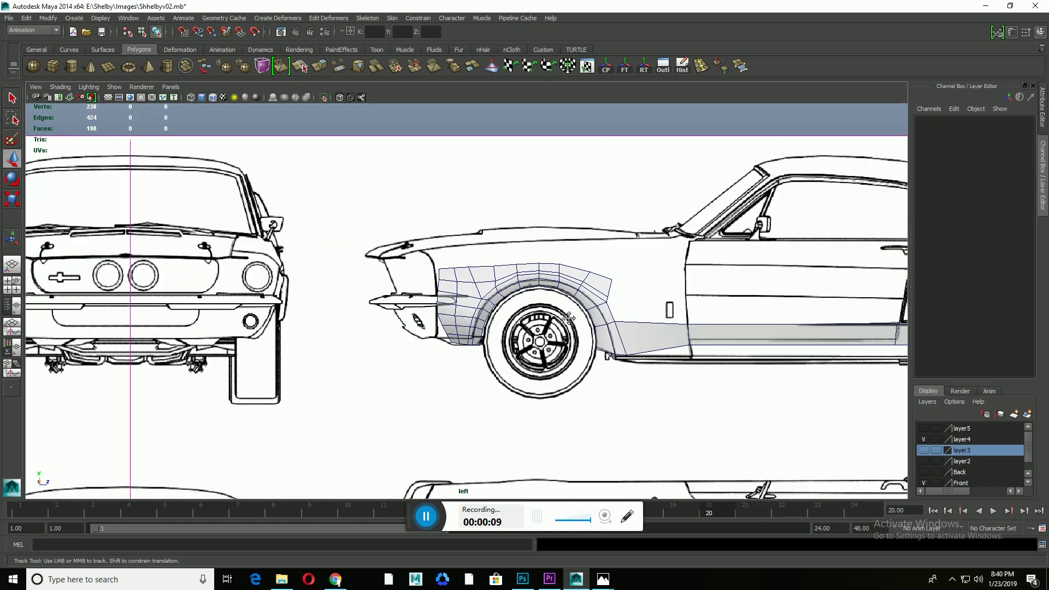
Step: Extrude the front panel's open edge across and flatten it onto the centre line at 0
{"action": "key", "text": "space"}
{"action": "key", "text": "space"}
{"action": "key", "text": "space"}
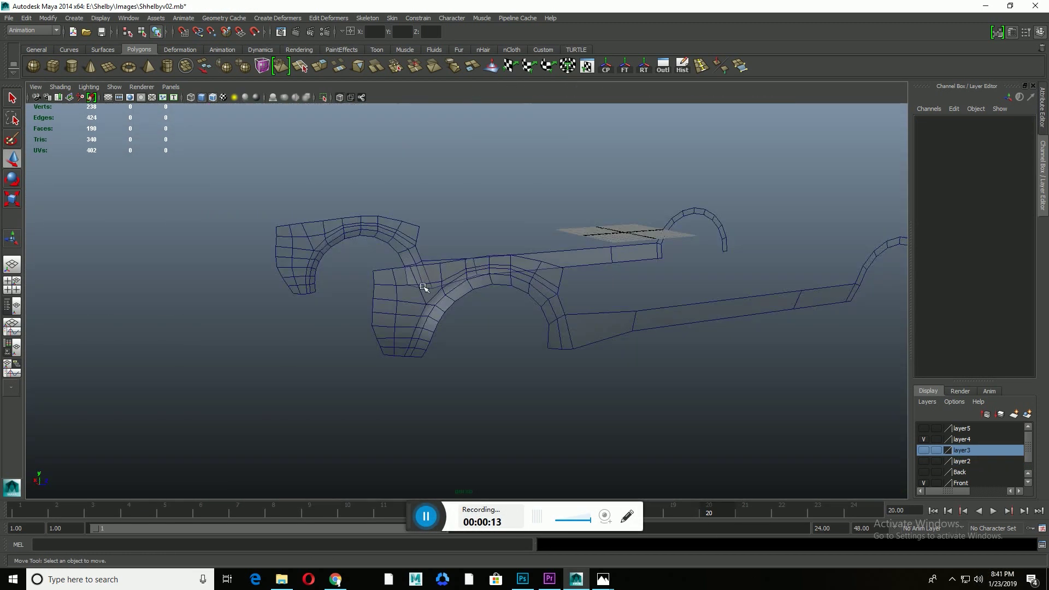
{"action": "left_click", "coordinate": [375, 346]}
{"action": "key", "text": "space"}
{"action": "scroll", "coordinate": [544, 392], "scroll_direction": "up", "scroll_amount": 3}
{"action": "left_click_drag", "start_coordinate": [547, 351], "coordinate": [525, 355]}
{"action": "key", "text": "ctrl+z"}
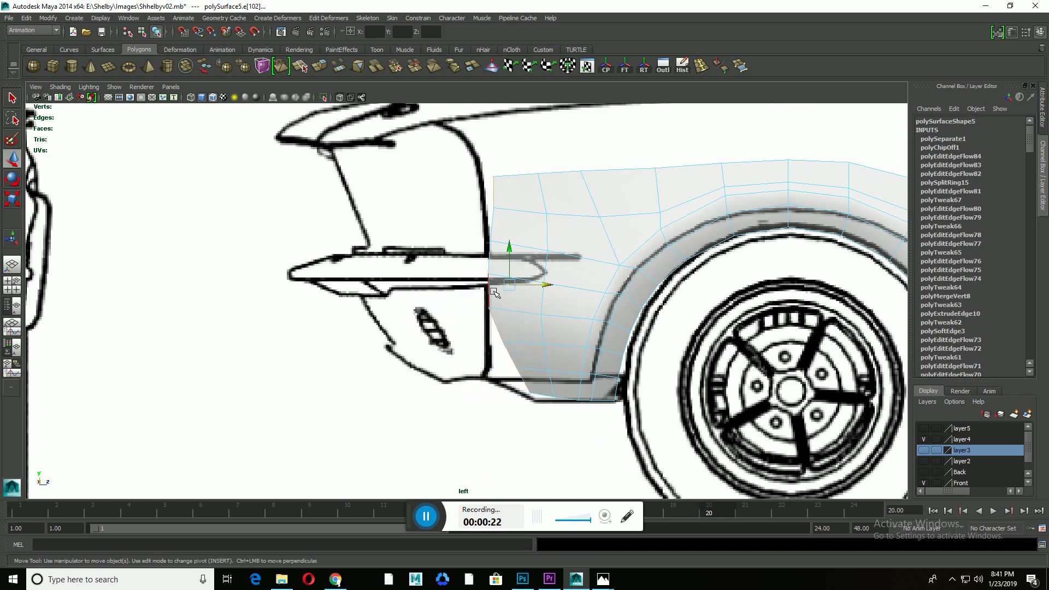
{"action": "right_click_drag", "start_coordinate": [494, 294], "coordinate": [448, 350], "text": "shift"}
{"action": "key", "text": "space"}
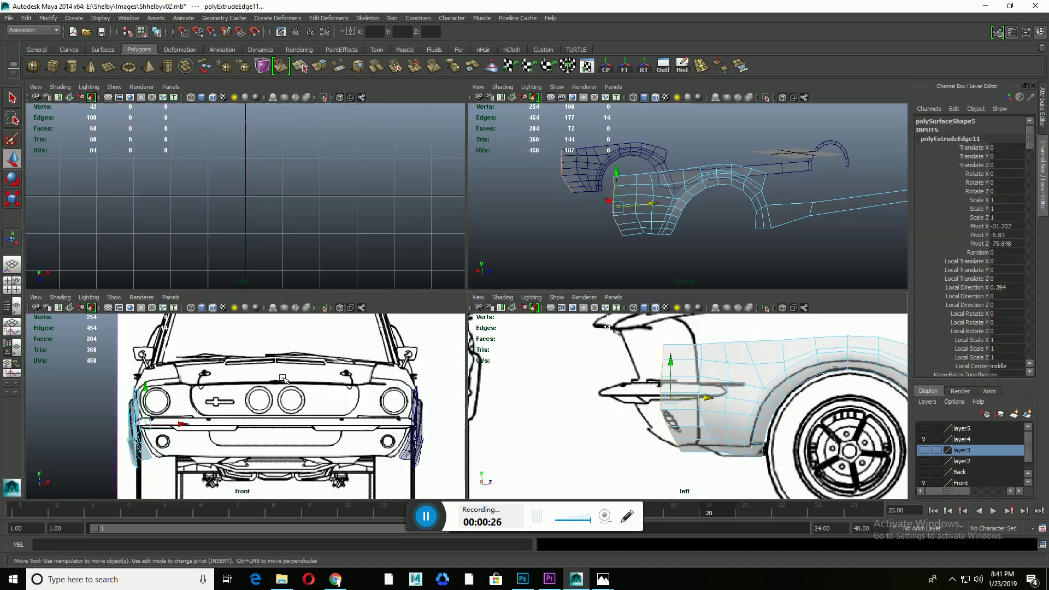
{"action": "key", "text": "space"}
{"action": "left_click_drag", "start_coordinate": [300, 344], "coordinate": [550, 343]}
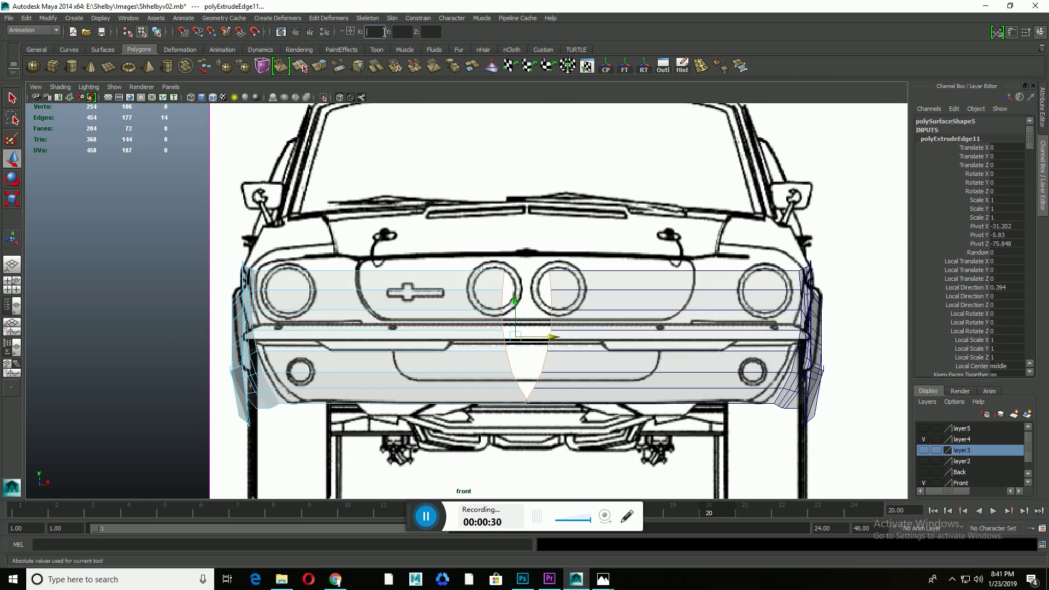
{"action": "type", "text": "0"}
{"action": "key", "text": "Return"}
Step: Insert an edge loop across the front panel and make it follow the surface curvature
{"action": "key", "text": "space"}
{"action": "key", "text": "space"}
{"action": "left_click_drag", "start_coordinate": [675, 234], "coordinate": [380, 364], "text": "alt"}
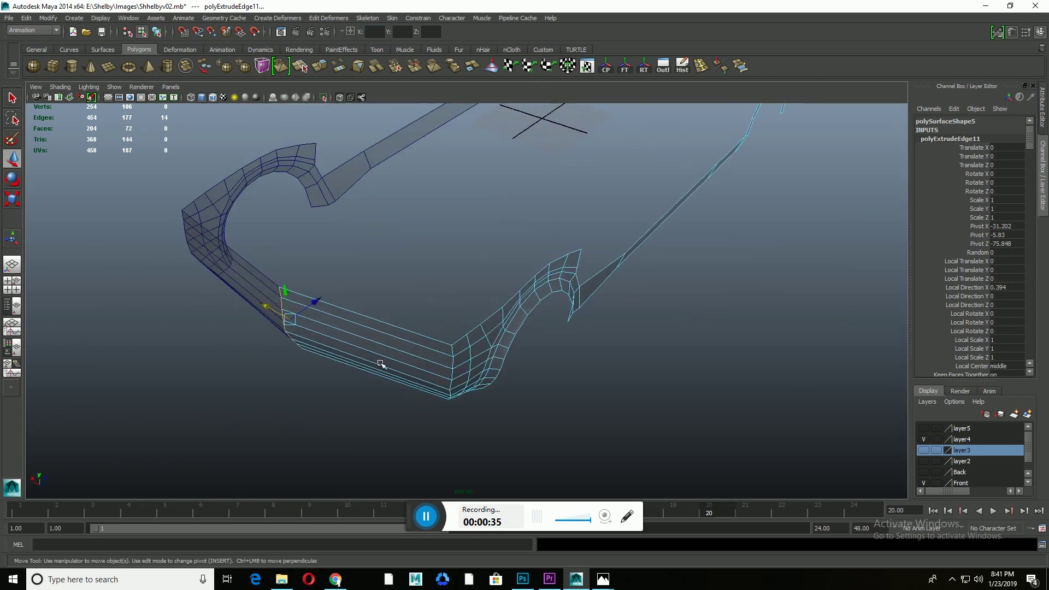
{"action": "left_click", "coordinate": [382, 352]}
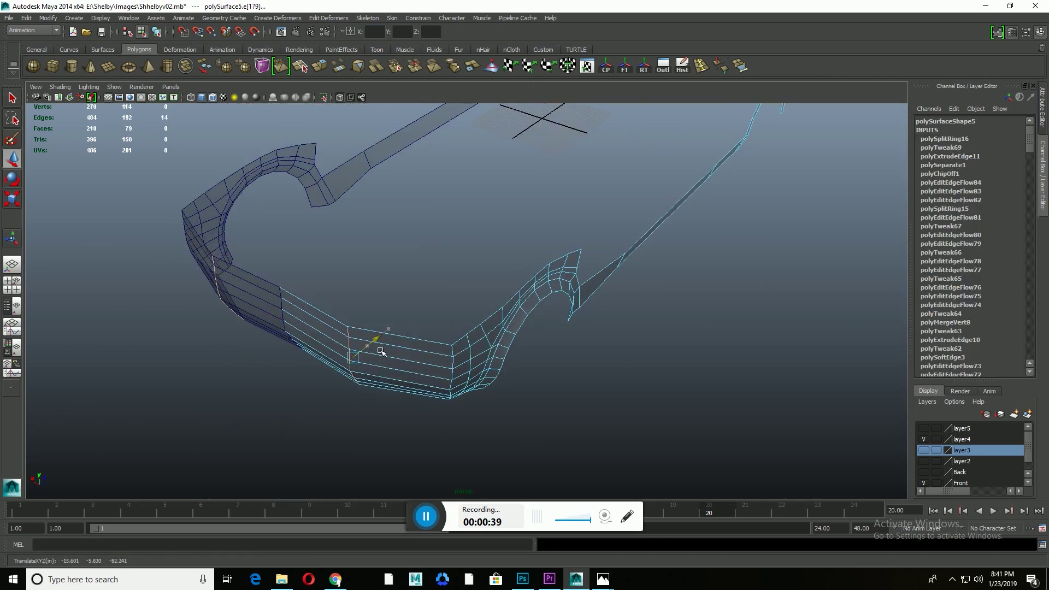
{"action": "left_click_drag", "start_coordinate": [370, 339], "coordinate": [449, 370], "text": "alt"}
{"action": "right_click_drag", "start_coordinate": [718, 403], "coordinate": [710, 438], "text": "shift"}
{"action": "left_click_drag", "start_coordinate": [710, 437], "coordinate": [590, 388], "text": "alt"}
Step: In the side view, move the front panel's corner vertices onto the blueprint outline
{"action": "key", "text": "space"}
{"action": "key", "text": "space"}
{"action": "key", "text": "space"}
{"action": "key", "text": "space"}
{"action": "scroll", "coordinate": [459, 235], "scroll_direction": "up", "scroll_amount": 2}
{"action": "right_click", "coordinate": [456, 228]}
{"action": "left_click", "coordinate": [411, 228]}
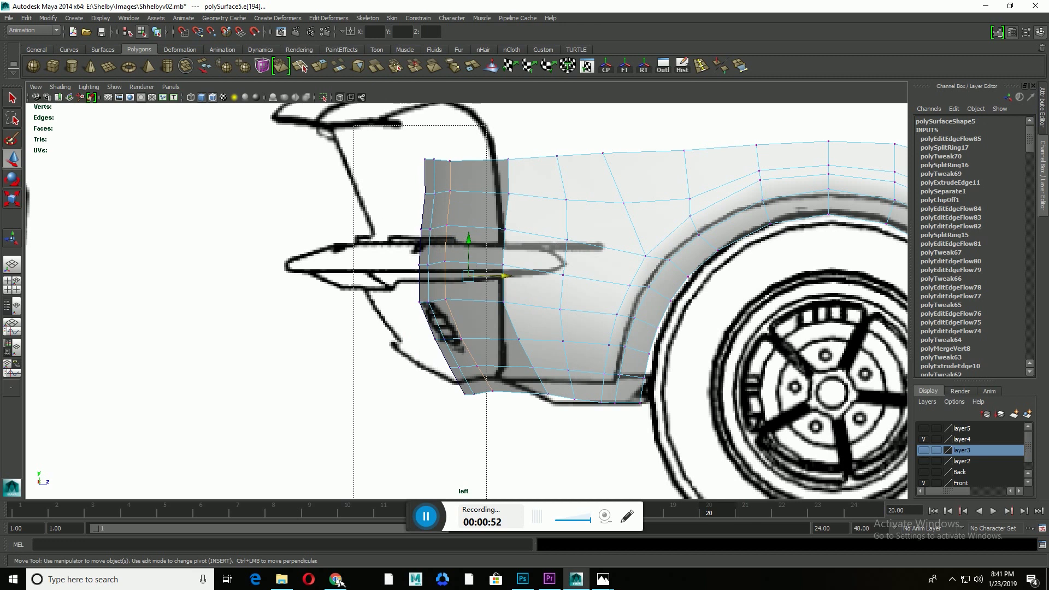
{"action": "left_click_drag", "start_coordinate": [484, 278], "coordinate": [437, 278]}
{"action": "left_click", "coordinate": [516, 391]}
{"action": "mouse_move", "coordinate": [517, 390]}
{"action": "middle_mouse_down"}
{"action": "mouse_move", "coordinate": [488, 409]}
{"action": "mouse_move", "coordinate": [511, 397]}
{"action": "mouse_move", "coordinate": [469, 370]}
{"action": "middle_mouse_up"}
{"action": "left_click", "coordinate": [476, 393]}
{"action": "left_click", "coordinate": [422, 365]}
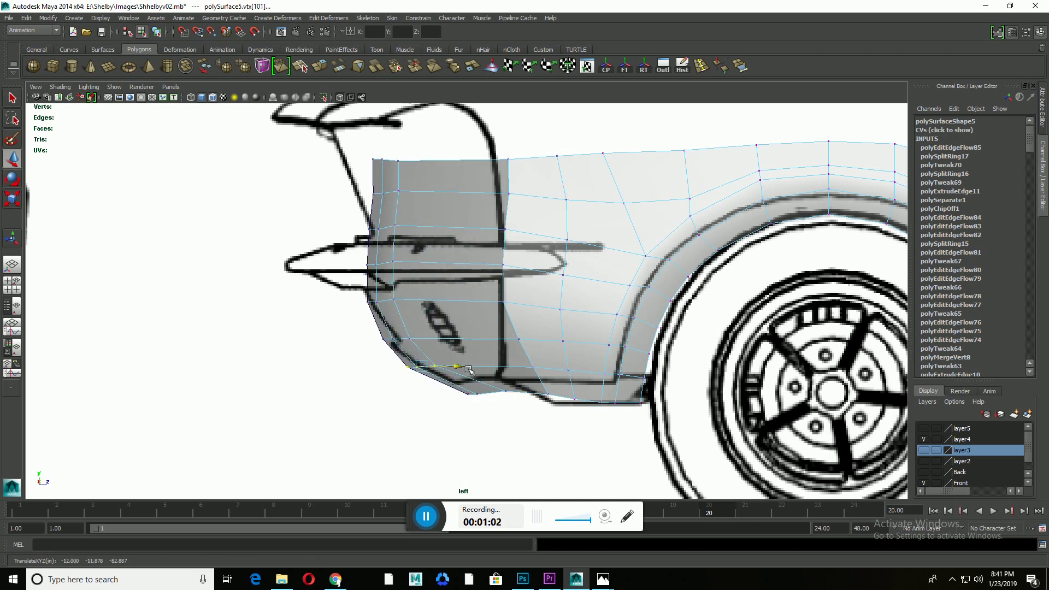
{"action": "mouse_move", "coordinate": [461, 162]}
{"action": "middle_mouse_down"}
{"action": "mouse_move", "coordinate": [411, 170]}
{"action": "mouse_move", "coordinate": [417, 198]}
{"action": "middle_mouse_up"}
{"action": "left_click", "coordinate": [382, 193]}
Step: Make a front panel edge follow the curvature and preview the body smooth-shaded against the reference photo
{"action": "key", "text": "space"}
{"action": "key", "text": "space"}
{"action": "left_click_drag", "start_coordinate": [382, 273], "coordinate": [475, 240], "text": "alt"}
{"action": "left_click", "coordinate": [473, 240]}
{"action": "right_click_drag", "start_coordinate": [642, 238], "coordinate": [617, 284], "text": "shift"}
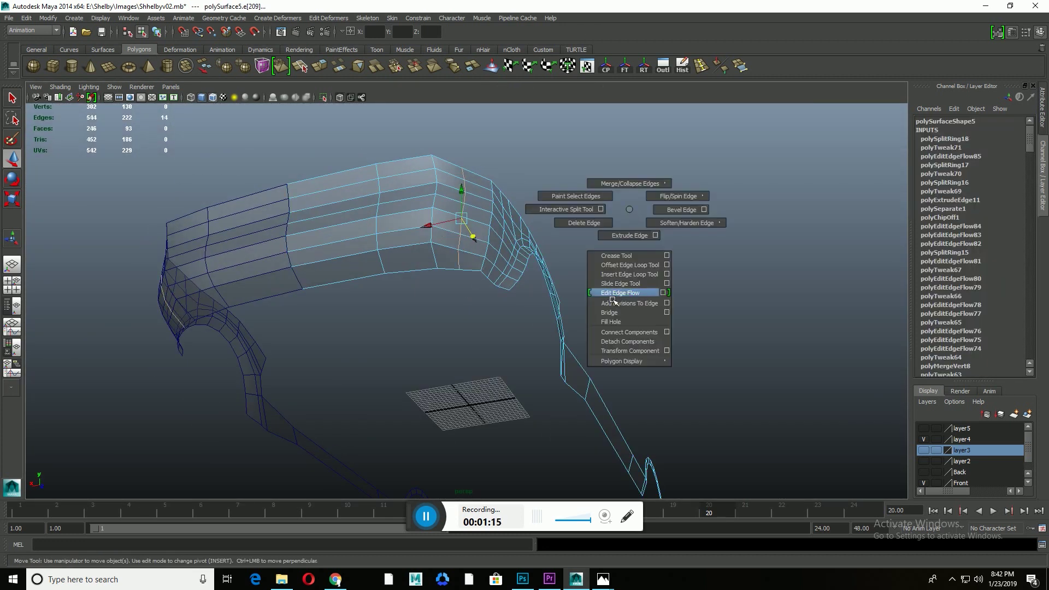
{"action": "key", "text": "5"}
{"action": "mouse_move", "coordinate": [618, 284]}
{"action": "left_mouse_down", "text": "alt"}
{"action": "mouse_move", "coordinate": [468, 429]}
{"action": "mouse_move", "coordinate": [420, 377]}
{"action": "left_mouse_up", "text": "alt"}
{"action": "key", "text": "alt+Tab"}
{"action": "key", "text": "alt+Tab"}
Step: Extrude the panel's top edge upward into a strip shaping the front fender tip
{"action": "key", "text": "space"}
{"action": "key", "text": "space"}
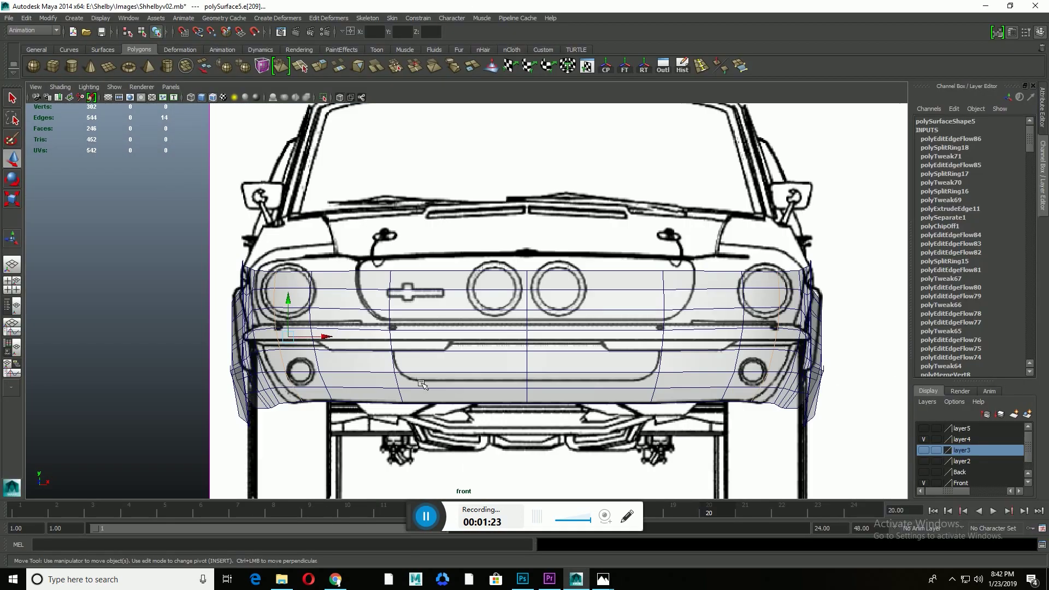
{"action": "scroll", "coordinate": [417, 373], "scroll_direction": "up", "scroll_amount": 2}
{"action": "right_click_drag", "start_coordinate": [383, 339], "coordinate": [356, 295]}
{"action": "left_click_drag", "start_coordinate": [356, 295], "coordinate": [422, 282]}
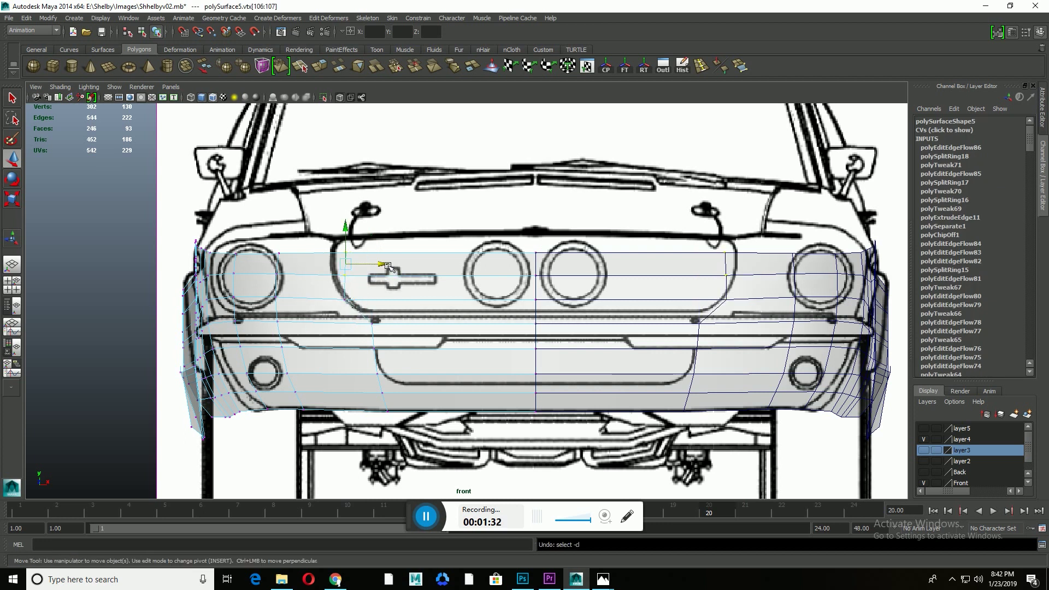
{"action": "mouse_move", "coordinate": [411, 260]}
{"action": "right_mouse_down", "text": "ctrl"}
{"action": "mouse_move", "coordinate": [415, 295]}
{"action": "mouse_move", "coordinate": [393, 279]}
{"action": "right_mouse_up", "text": "ctrl"}
{"action": "left_click_drag", "start_coordinate": [437, 235], "coordinate": [446, 200]}
{"action": "key", "text": "F9"}
{"action": "left_click_drag", "start_coordinate": [329, 227], "coordinate": [366, 241]}
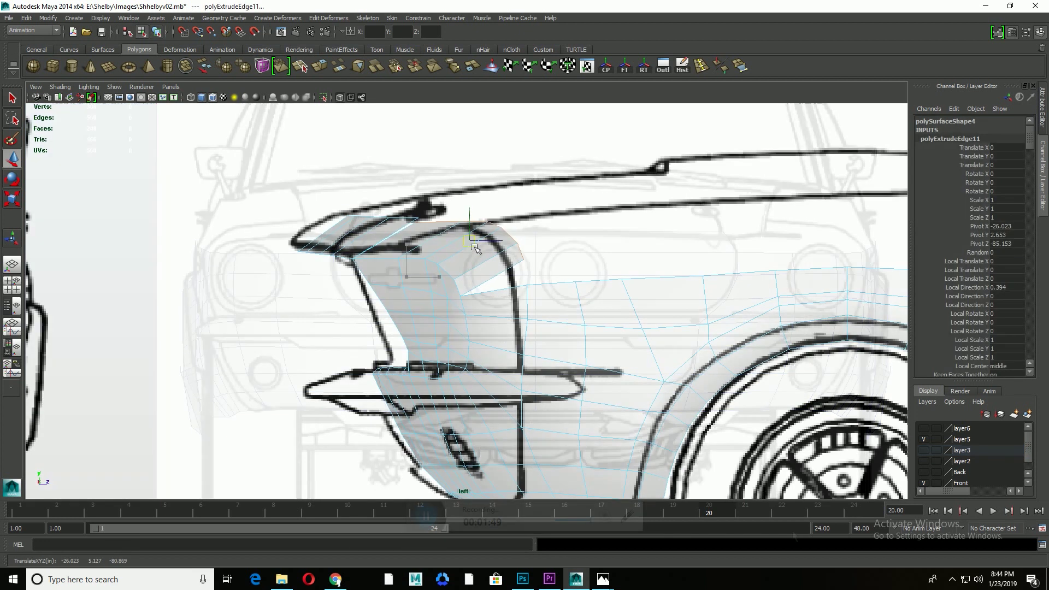
Step: Inspect the front fender tip vertex and the merged fender corner
{"action": "key", "text": "F9"}
{"action": "left_click", "coordinate": [523, 271]}
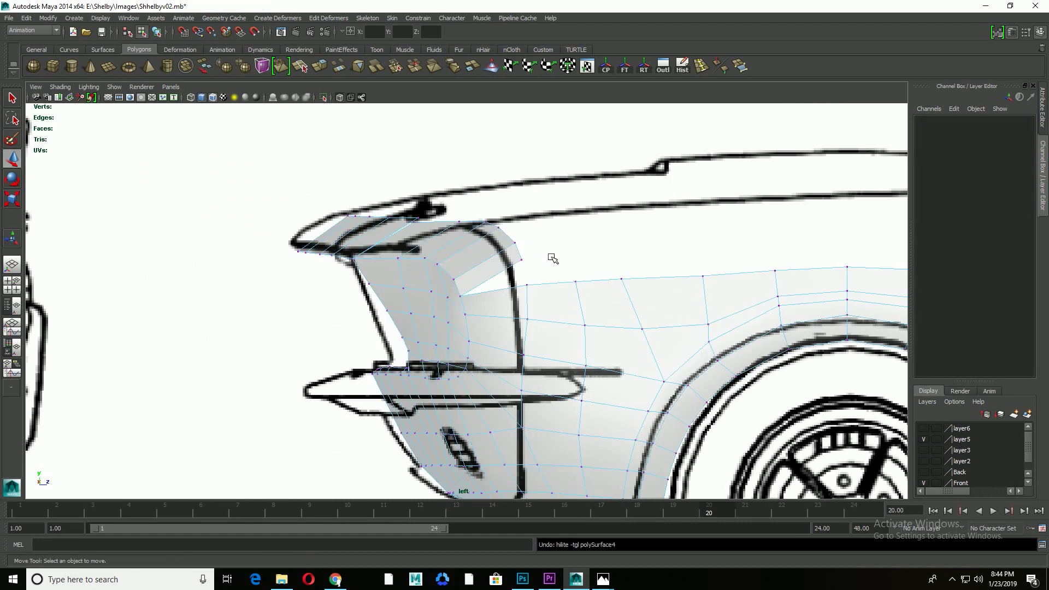
{"action": "key", "text": "space"}
{"action": "key", "text": "space"}
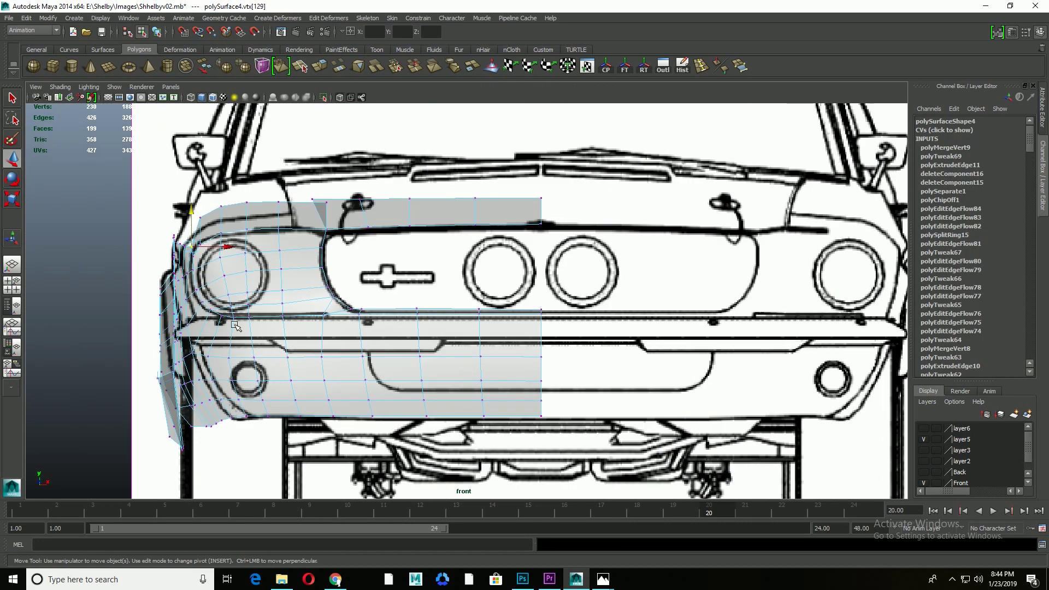
{"action": "key", "text": "space"}
{"action": "key", "text": "space"}
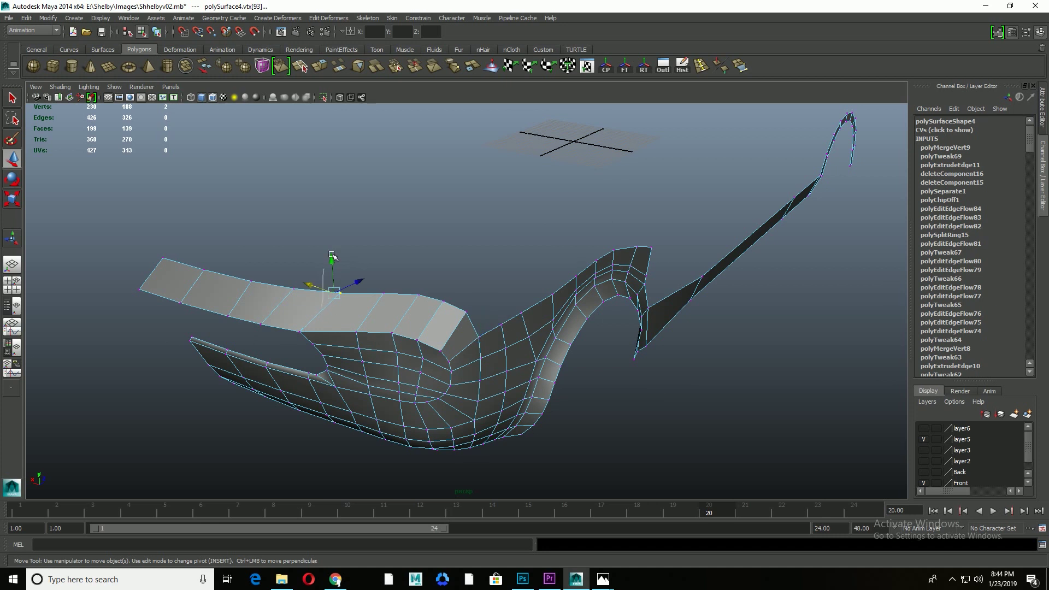
{"action": "left_click_drag", "start_coordinate": [331, 254], "coordinate": [382, 262], "text": "alt"}
{"action": "left_click", "coordinate": [414, 285]}
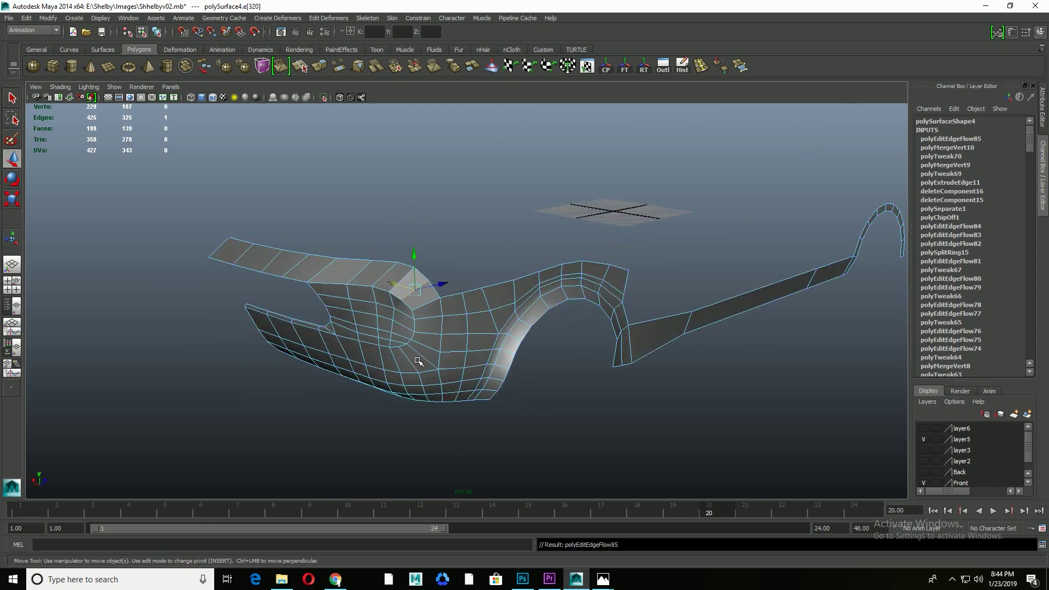
{"action": "key", "text": "F8"}
Step: Orbit around the front end and reselect the front body piece
{"action": "left_click_drag", "start_coordinate": [482, 434], "coordinate": [461, 417], "text": "alt"}
{"action": "left_click", "coordinate": [468, 306]}
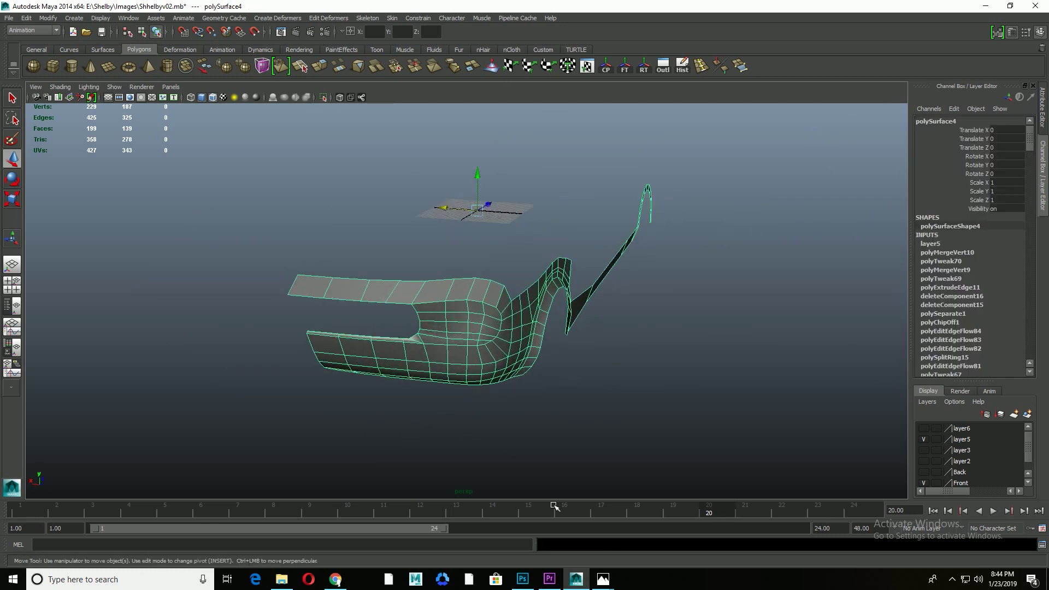
{"action": "left_click_drag", "start_coordinate": [346, 424], "coordinate": [485, 375], "text": "alt"}
{"action": "left_click", "coordinate": [481, 386]}
{"action": "left_click", "coordinate": [481, 346]}
{"action": "mouse_move", "coordinate": [507, 402]}
{"action": "left_mouse_down", "text": "alt"}
{"action": "mouse_move", "coordinate": [447, 398]}
{"action": "mouse_move", "coordinate": [405, 287]}
{"action": "left_mouse_up", "text": "alt"}
Step: Extrude the top edge above the grille into a hood strip reaching back to the windshield
{"action": "left_click", "coordinate": [405, 287]}
{"action": "key", "text": "ctrl+e"}
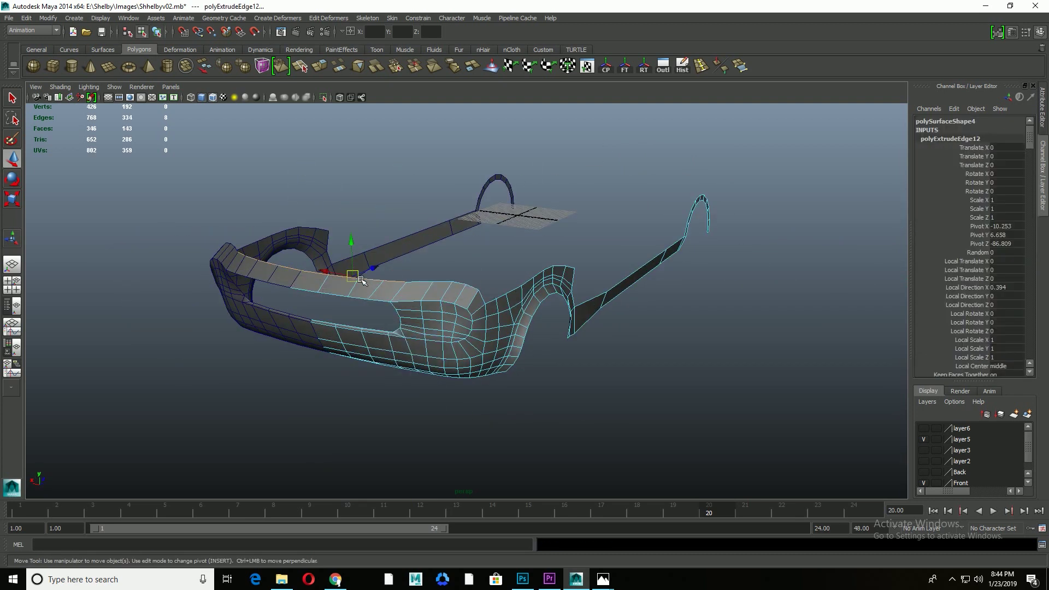
{"action": "key", "text": "space"}
{"action": "key", "text": "space"}
{"action": "middle_click_drag", "start_coordinate": [421, 306], "coordinate": [421, 265]}
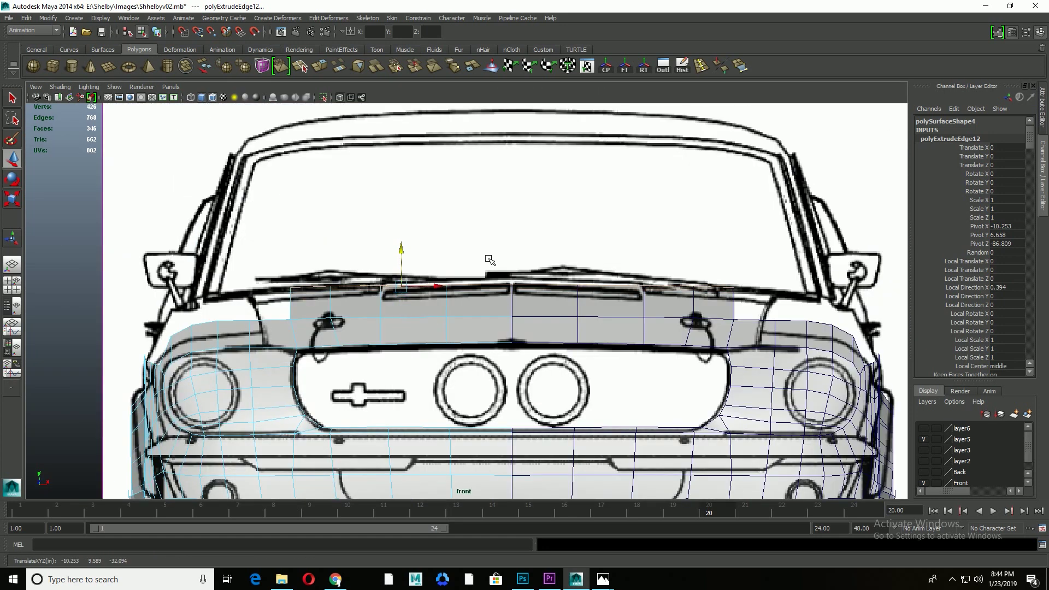
{"action": "key", "text": "space"}
{"action": "middle_click_drag", "start_coordinate": [547, 273], "coordinate": [327, 285], "text": "alt"}
{"action": "left_click_drag", "start_coordinate": [629, 295], "coordinate": [746, 318]}
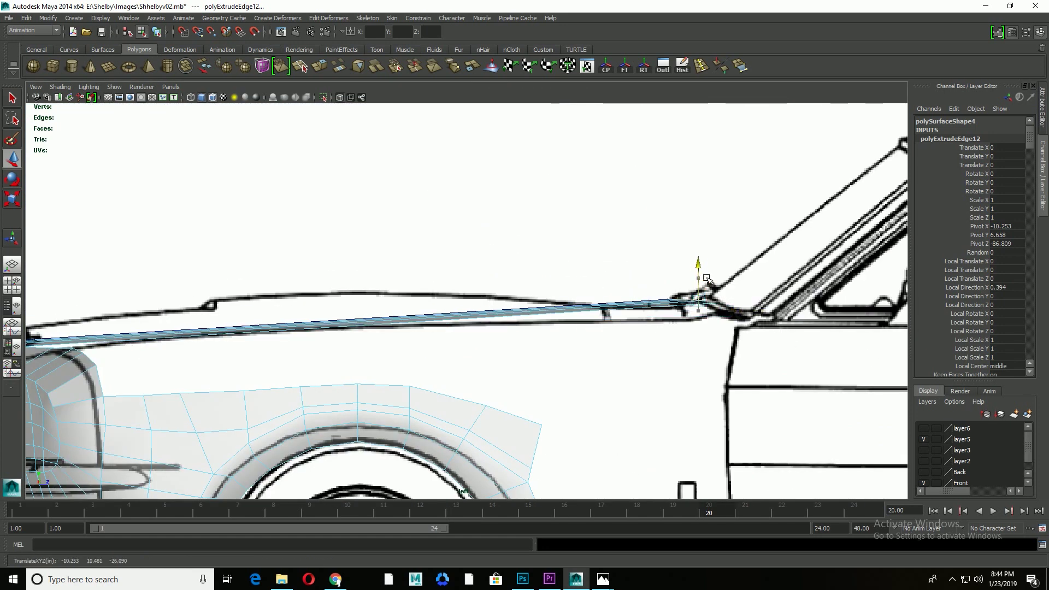
Step: Scale the hood strip, resetting the scale tool options to their defaults
{"action": "key", "text": "e"}
{"action": "key", "text": "r"}
{"action": "key", "text": "space"}
{"action": "key", "text": "space"}
{"action": "left_click_drag", "start_coordinate": [687, 206], "coordinate": [571, 158], "text": "alt"}
{"action": "key", "text": "space"}
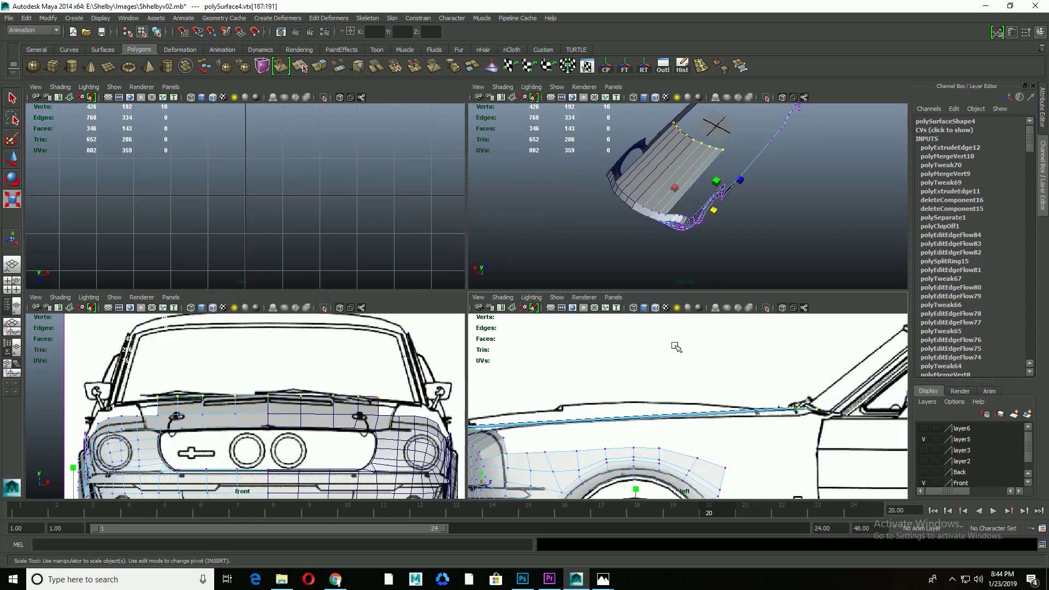
{"action": "double_click", "coordinate": [12, 200]}
{"action": "left_click", "coordinate": [123, 98]}
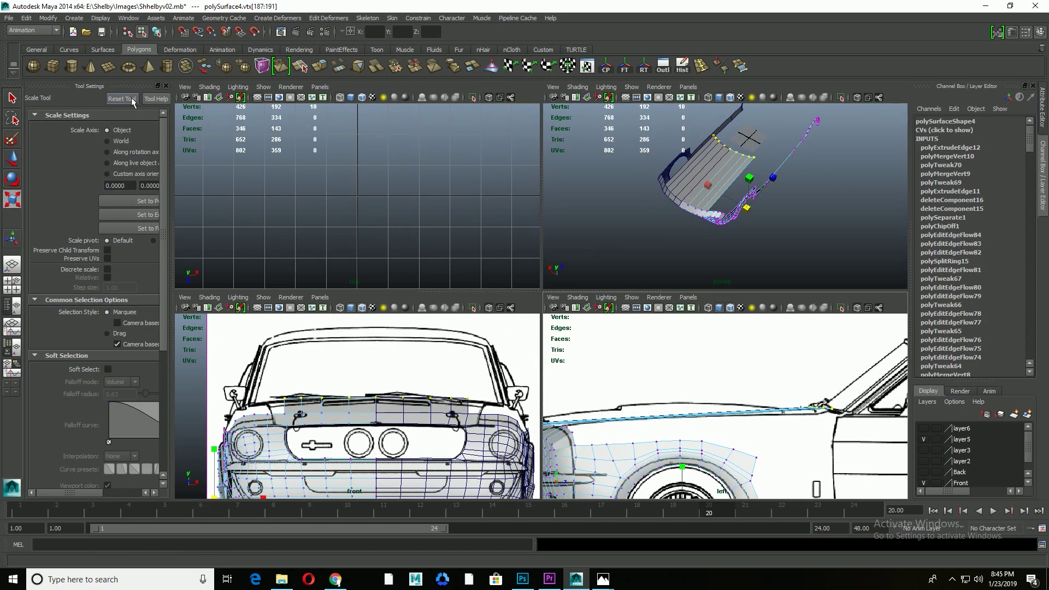
{"action": "left_click", "coordinate": [166, 86]}
{"action": "key", "text": "space"}
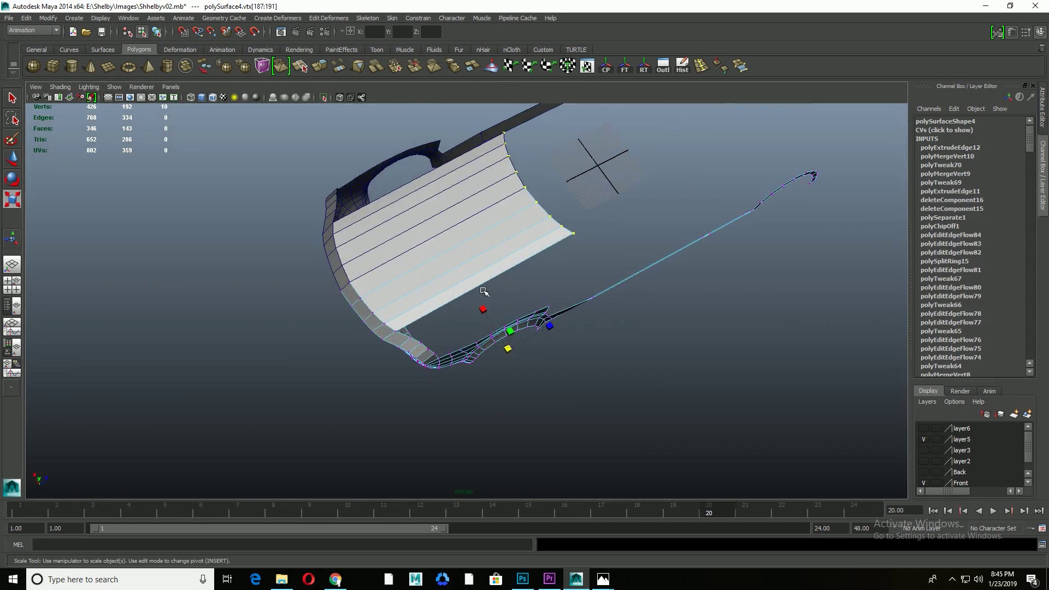
Step: Review the hood strip from the side and perspective views with the scale tool active
{"action": "key", "text": "w"}
{"action": "key", "text": "space"}
{"action": "key", "text": "space"}
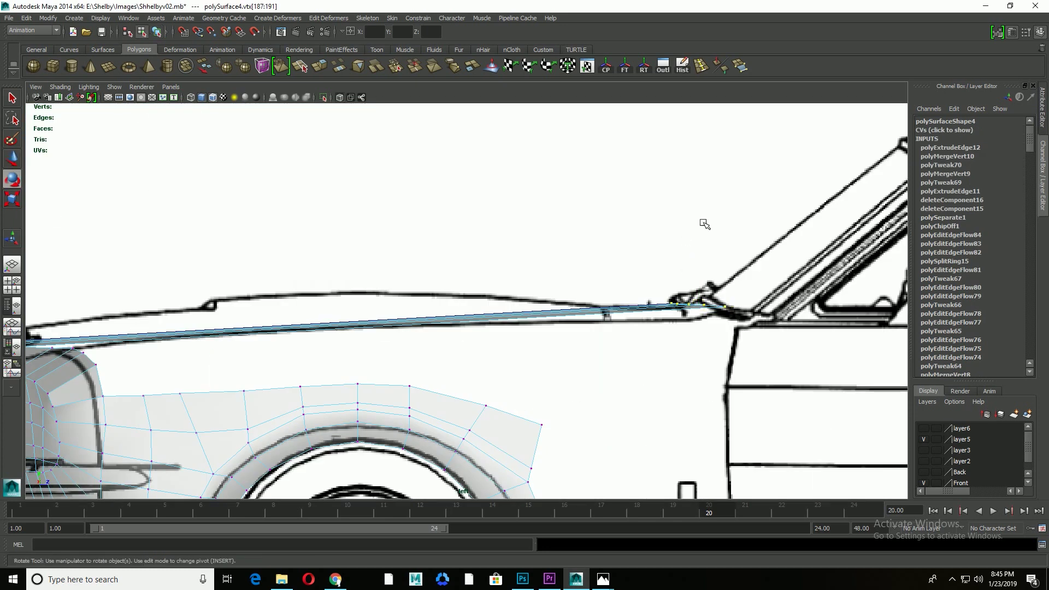
{"action": "key", "text": "space"}
{"action": "key", "text": "space"}
{"action": "key", "text": "r"}
{"action": "scroll", "coordinate": [531, 202], "scroll_direction": "up", "scroll_amount": 1}
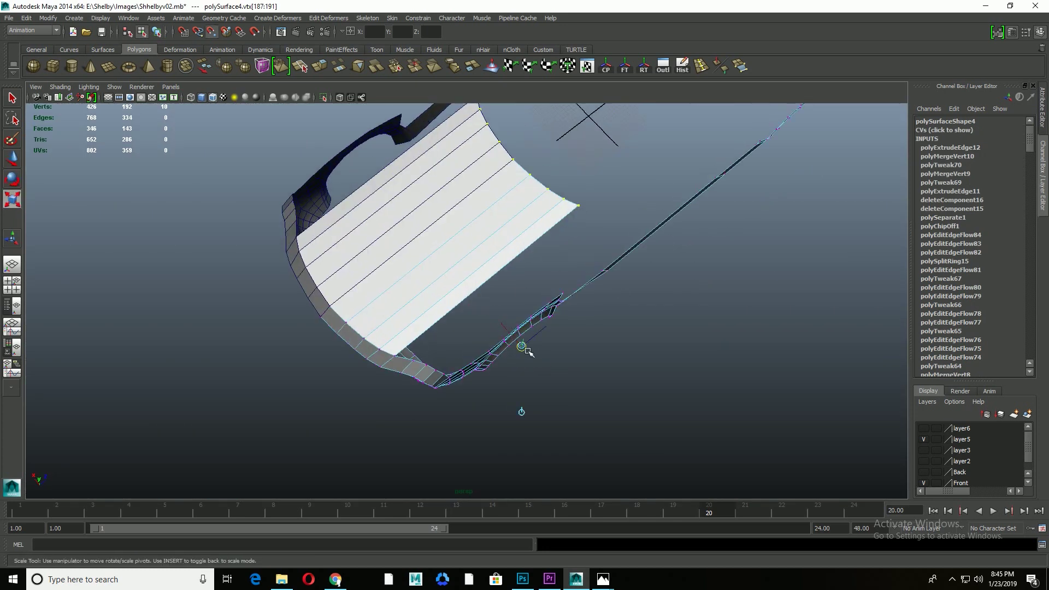
{"action": "left_click_drag", "start_coordinate": [563, 244], "coordinate": [667, 343], "text": "alt"}
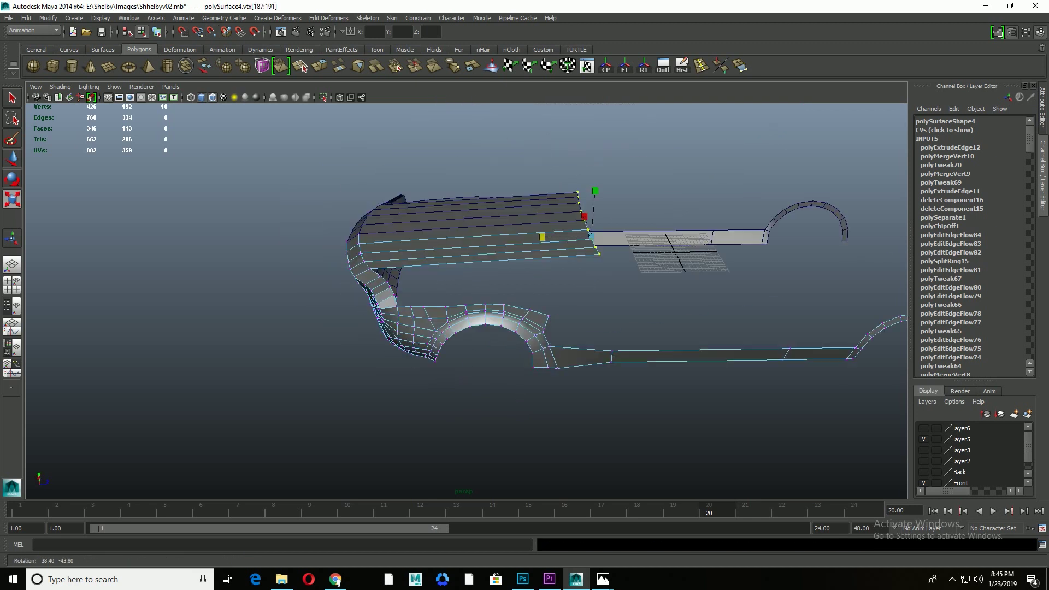
{"action": "key", "text": "space"}
{"action": "key", "text": "space"}
{"action": "key", "text": "space"}
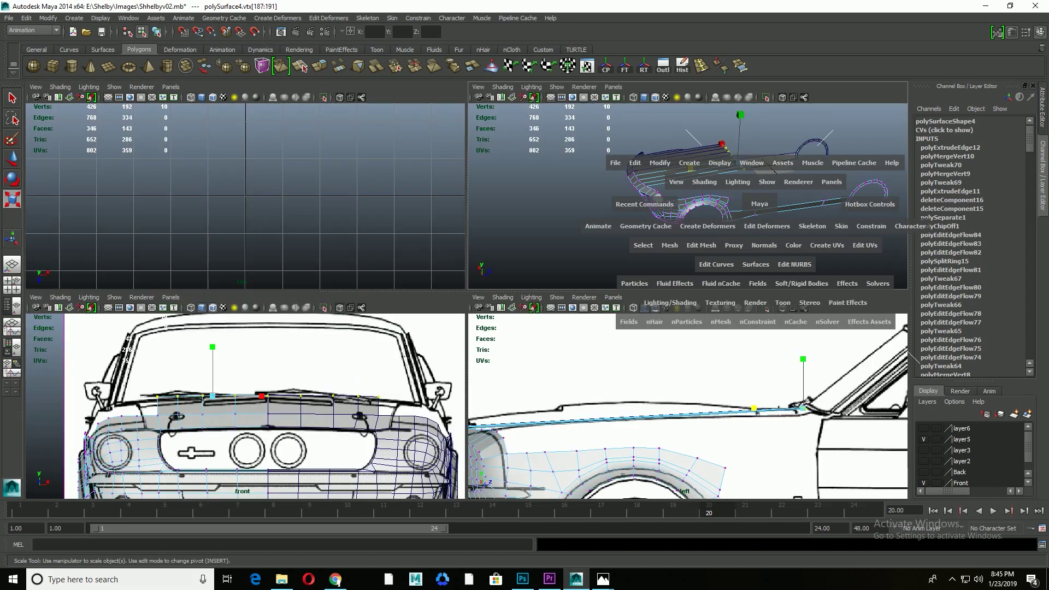
{"action": "key", "text": "space"}
Step: Add two edge loops across the hood and pull its front vertices to the blueprint outline
{"action": "left_click", "coordinate": [701, 66]}
{"action": "left_click", "coordinate": [463, 261]}
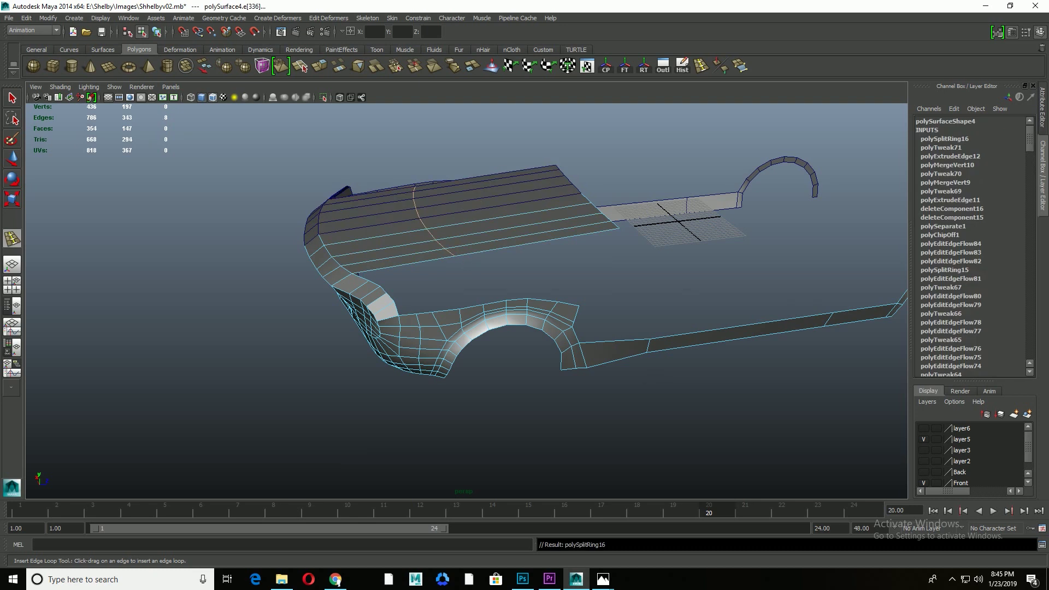
{"action": "key", "text": "w"}
{"action": "key", "text": "space"}
{"action": "left_click", "coordinate": [384, 299]}
{"action": "key", "text": "w"}
{"action": "key", "text": "alt+Tab"}
{"action": "key", "text": "alt+Tab"}
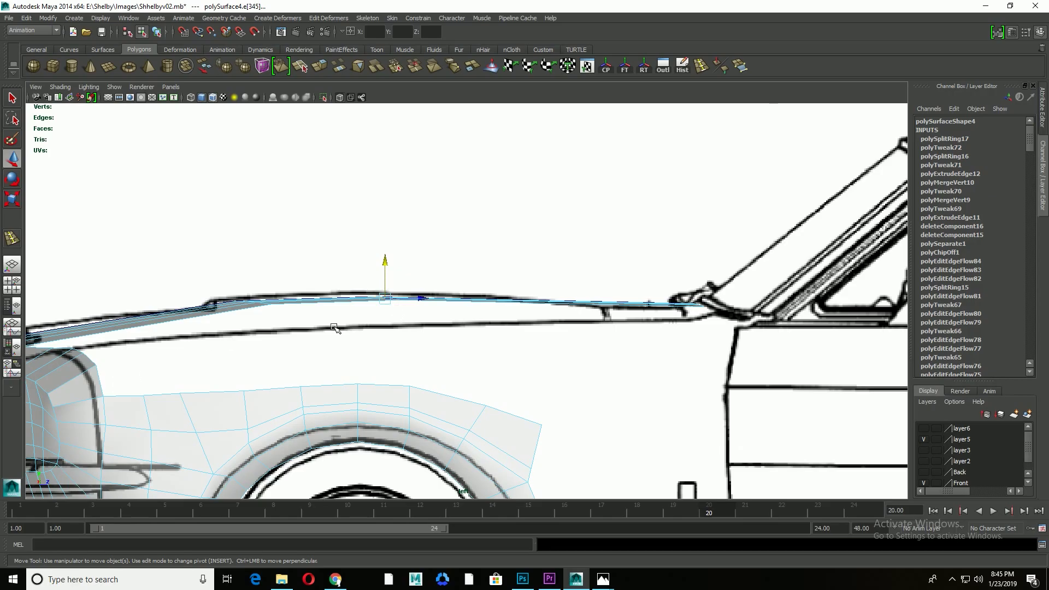
{"action": "middle_click_drag", "start_coordinate": [334, 328], "coordinate": [528, 294], "text": "alt"}
{"action": "left_click", "coordinate": [293, 328]}
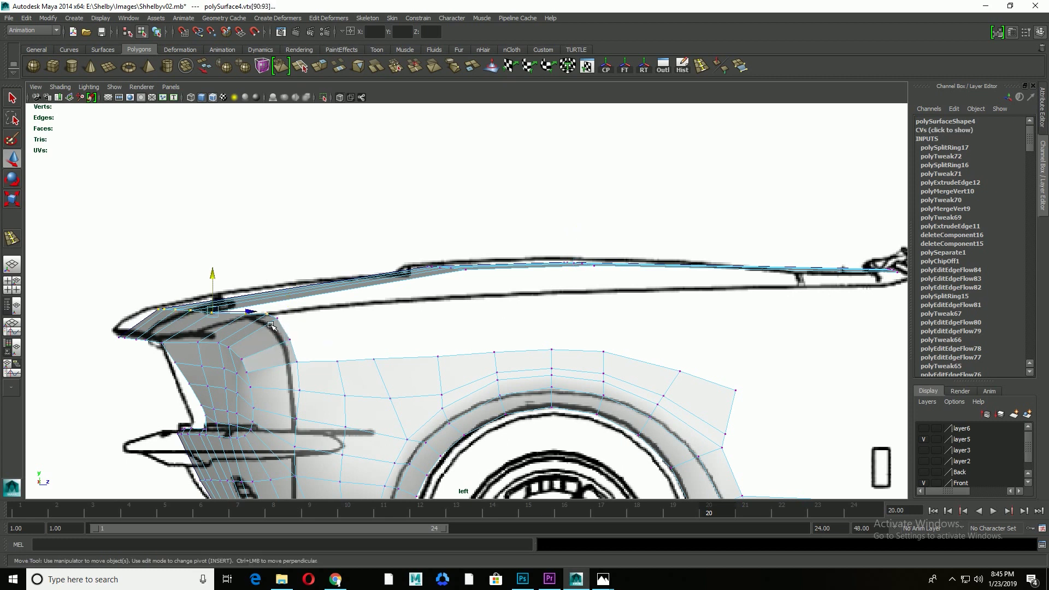
{"action": "left_click_drag", "start_coordinate": [245, 316], "coordinate": [227, 317]}
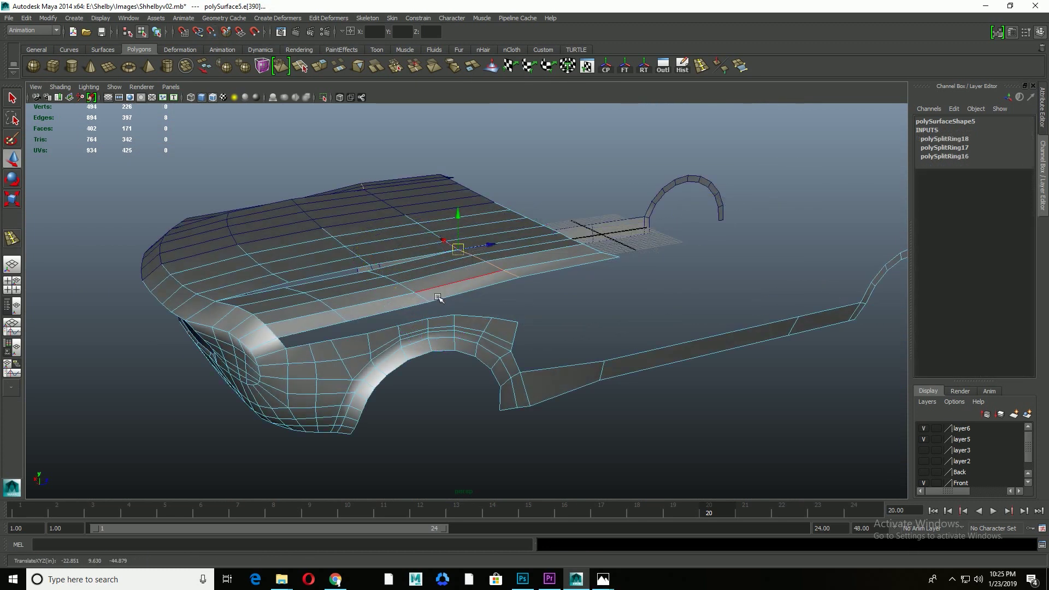
Step: Shift the hood edge ring and merge two pairs of overlapping vertices
{"action": "left_click_drag", "start_coordinate": [405, 294], "coordinate": [381, 278]}
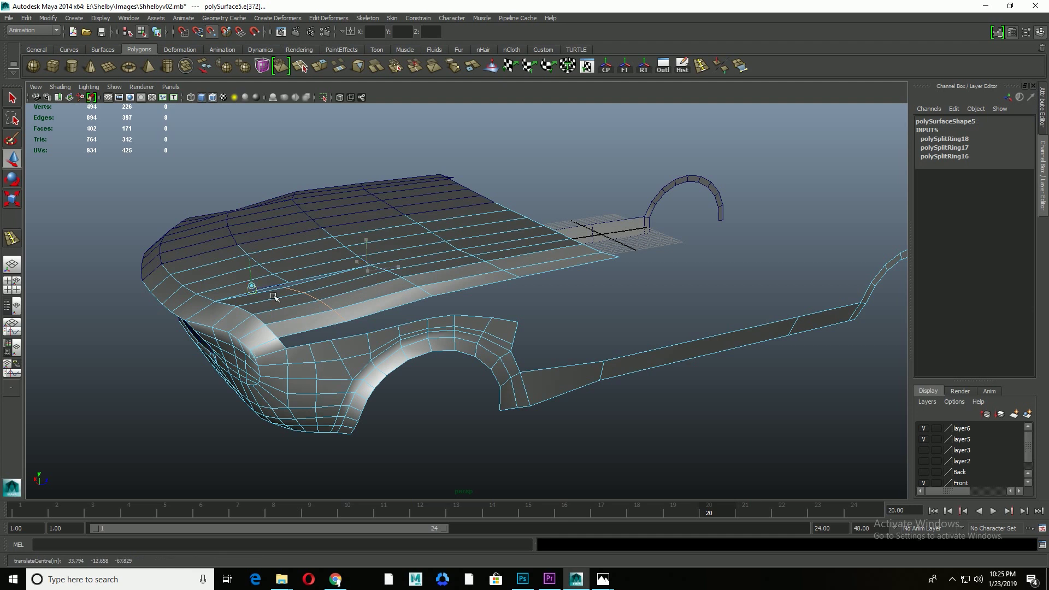
{"action": "right_click_drag", "start_coordinate": [293, 293], "coordinate": [386, 269], "text": "shift"}
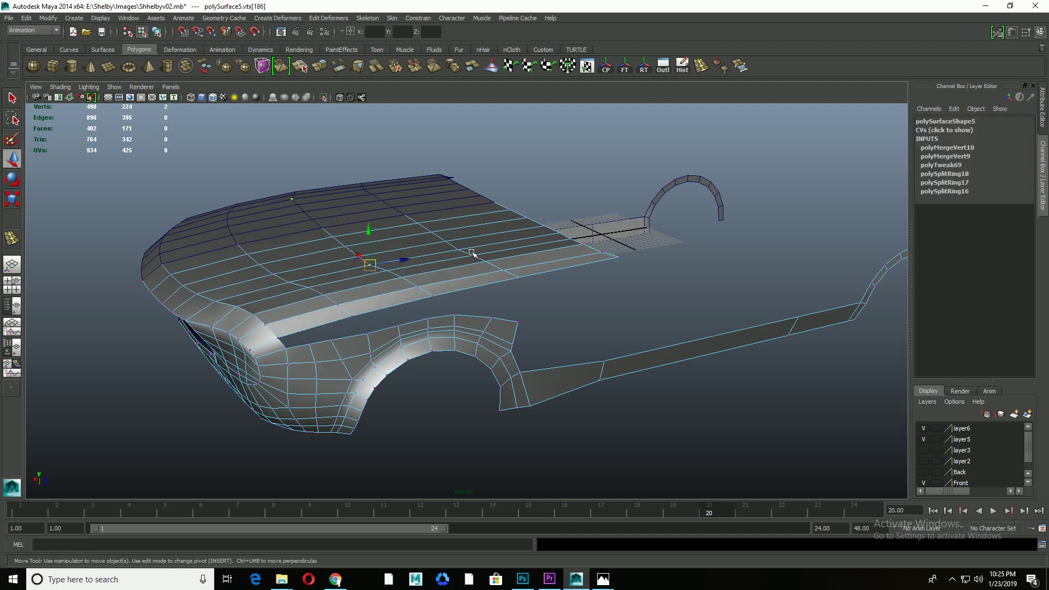
{"action": "right_click_drag", "start_coordinate": [472, 253], "coordinate": [492, 248], "text": "shift"}
{"action": "left_click_drag", "start_coordinate": [492, 248], "coordinate": [621, 394], "text": "alt"}
{"action": "scroll", "coordinate": [381, 304], "scroll_direction": "up", "scroll_amount": 3}
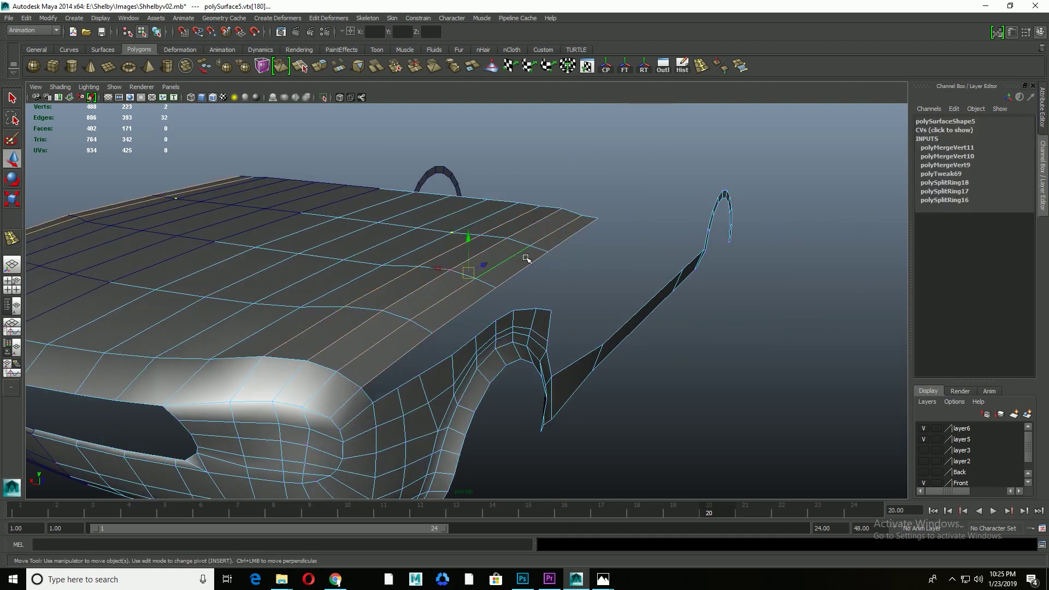
Step: Apply Edit Edge Flow to the edge loops across the hood
{"action": "double_click", "coordinate": [409, 286]}
{"action": "right_click_drag", "start_coordinate": [412, 290], "coordinate": [423, 323], "text": "shift"}
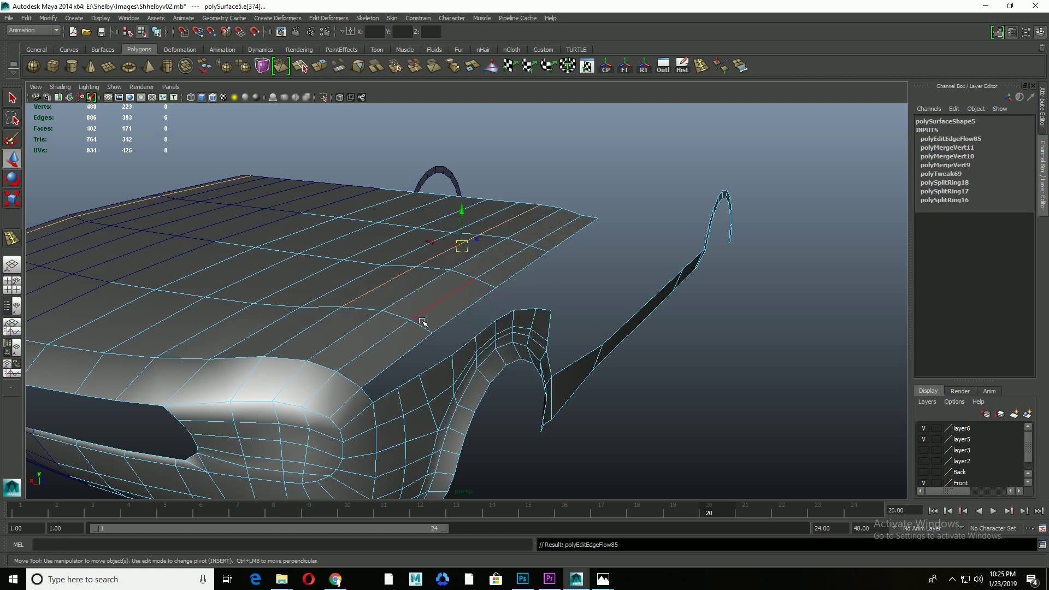
{"action": "double_click", "coordinate": [531, 238]}
{"action": "right_click_drag", "start_coordinate": [531, 239], "coordinate": [529, 314], "text": "shift"}
{"action": "left_click", "coordinate": [468, 292]}
{"action": "double_click", "coordinate": [548, 264]}
{"action": "right_click_drag", "start_coordinate": [548, 267], "coordinate": [585, 313], "text": "shift"}
{"action": "left_click_drag", "start_coordinate": [586, 312], "coordinate": [458, 330], "text": "alt"}
{"action": "scroll", "coordinate": [458, 329], "scroll_direction": "up", "scroll_amount": 5}
Step: Apply Edit Edge Flow to the fender loops and the hood edge
{"action": "double_click", "coordinate": [290, 340]}
{"action": "right_click_drag", "start_coordinate": [290, 340], "coordinate": [299, 391], "text": "shift"}
{"action": "left_click_drag", "start_coordinate": [299, 391], "coordinate": [335, 364], "text": "alt"}
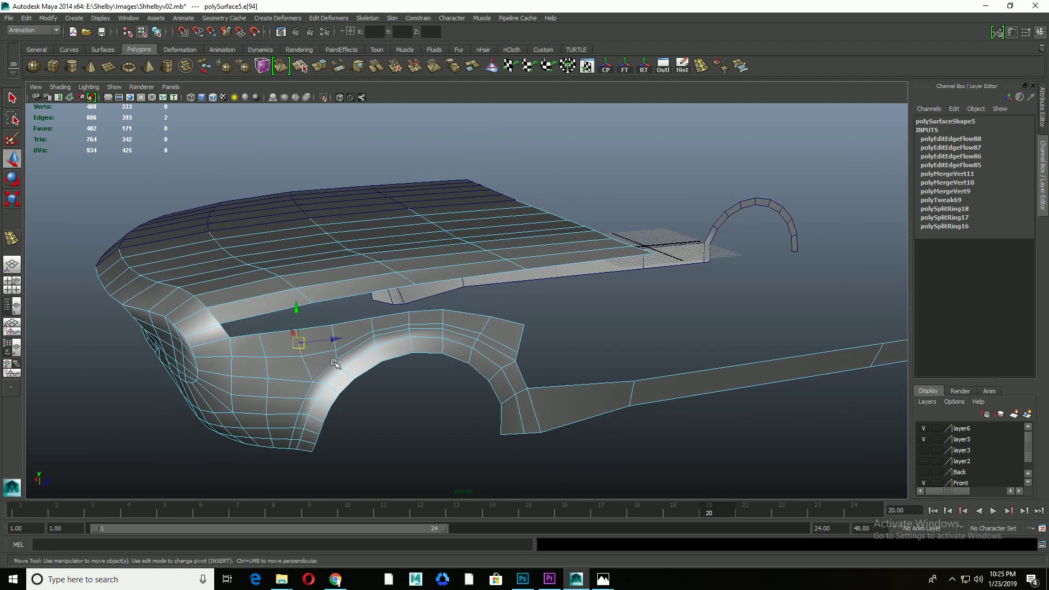
{"action": "double_click", "coordinate": [389, 358]}
{"action": "left_click", "coordinate": [494, 346]}
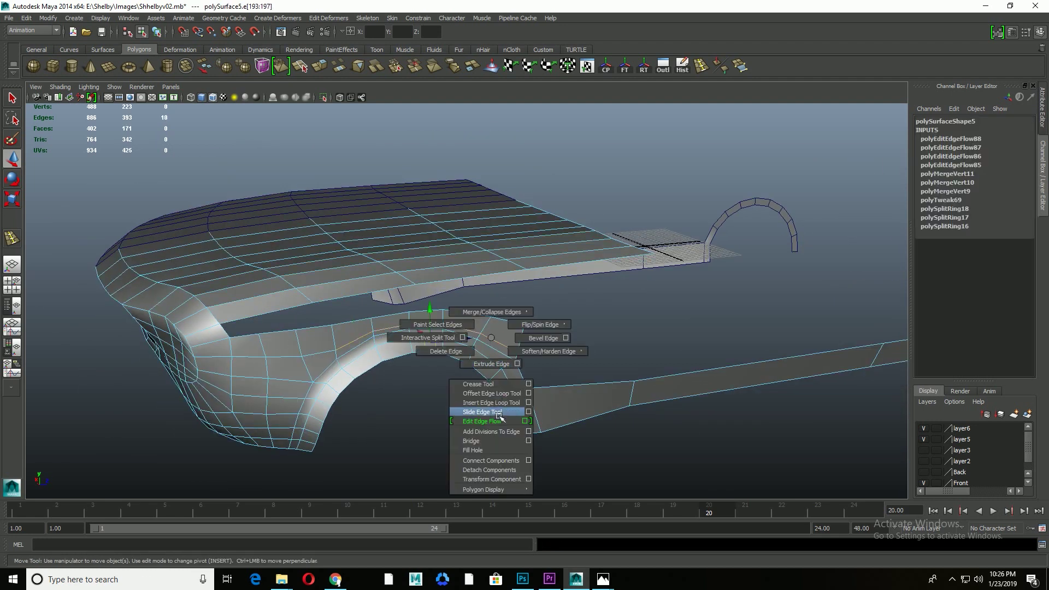
{"action": "right_click_drag", "start_coordinate": [495, 346], "coordinate": [481, 418], "text": "shift"}
{"action": "left_click_drag", "start_coordinate": [481, 418], "coordinate": [373, 363], "text": "alt"}
{"action": "mouse_move", "coordinate": [374, 364]}
{"action": "right_mouse_down", "text": "shift"}
{"action": "mouse_move", "coordinate": [370, 464]}
{"action": "mouse_move", "coordinate": [369, 453]}
{"action": "right_mouse_up", "text": "shift"}
{"action": "left_click_drag", "start_coordinate": [370, 453], "coordinate": [404, 333], "text": "alt"}
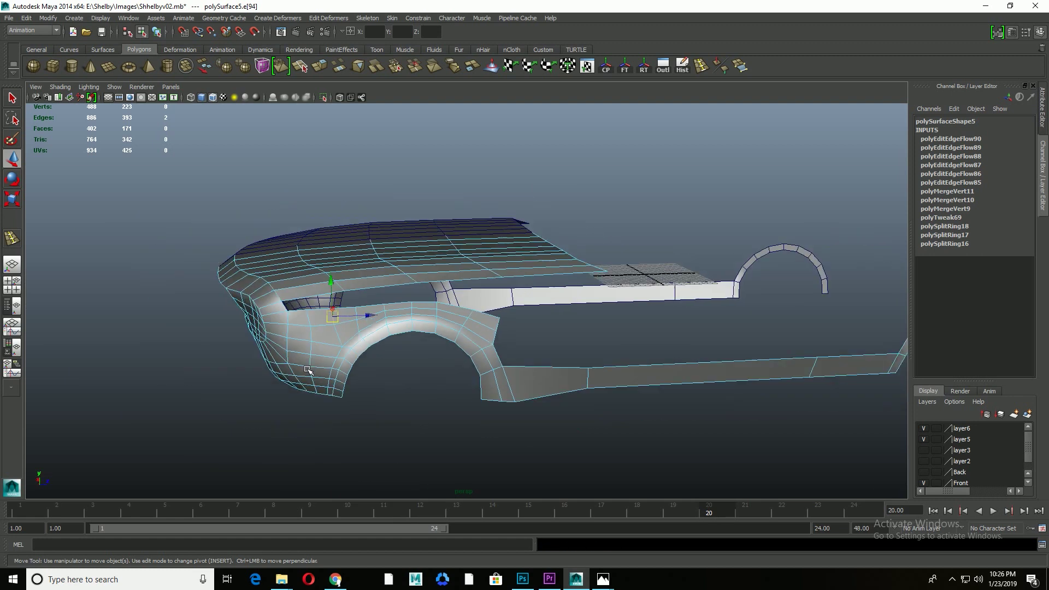
{"action": "right_click_drag", "start_coordinate": [383, 273], "coordinate": [377, 347], "text": "shift"}
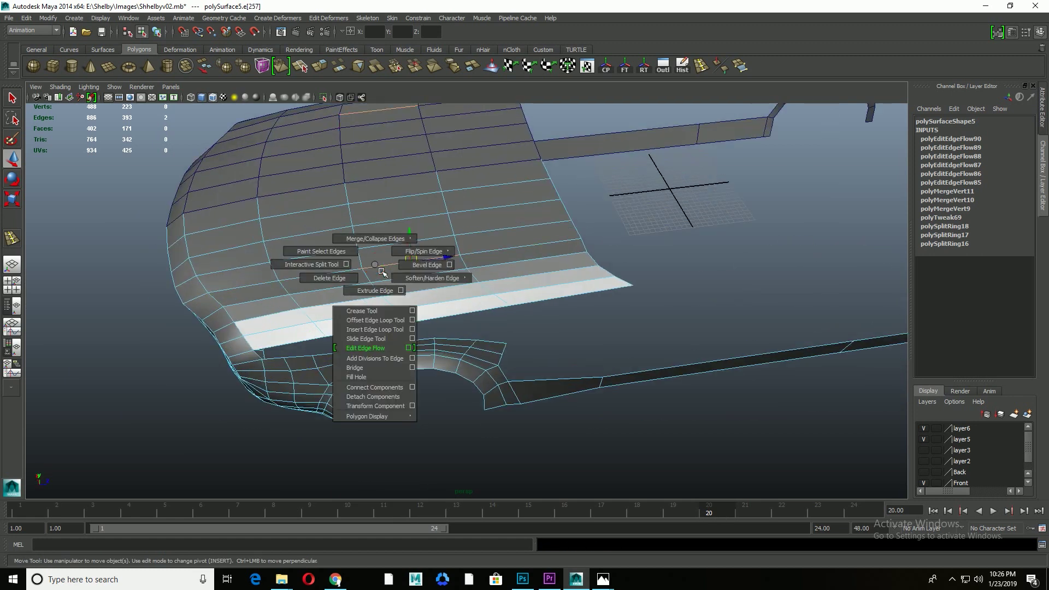
Step: Bevel the hood's side edge into a lip and smooth the beveled edges' flow
{"action": "mouse_move", "coordinate": [377, 347]}
{"action": "left_mouse_down", "text": "alt"}
{"action": "mouse_move", "coordinate": [359, 339]}
{"action": "mouse_move", "coordinate": [402, 311]}
{"action": "left_mouse_up", "text": "alt"}
{"action": "mouse_move", "coordinate": [363, 295]}
{"action": "right_mouse_down", "text": "shift"}
{"action": "mouse_move", "coordinate": [404, 299]}
{"action": "mouse_move", "coordinate": [396, 388]}
{"action": "right_mouse_up", "text": "shift"}
{"action": "left_click_drag", "start_coordinate": [396, 388], "coordinate": [444, 344], "text": "alt"}
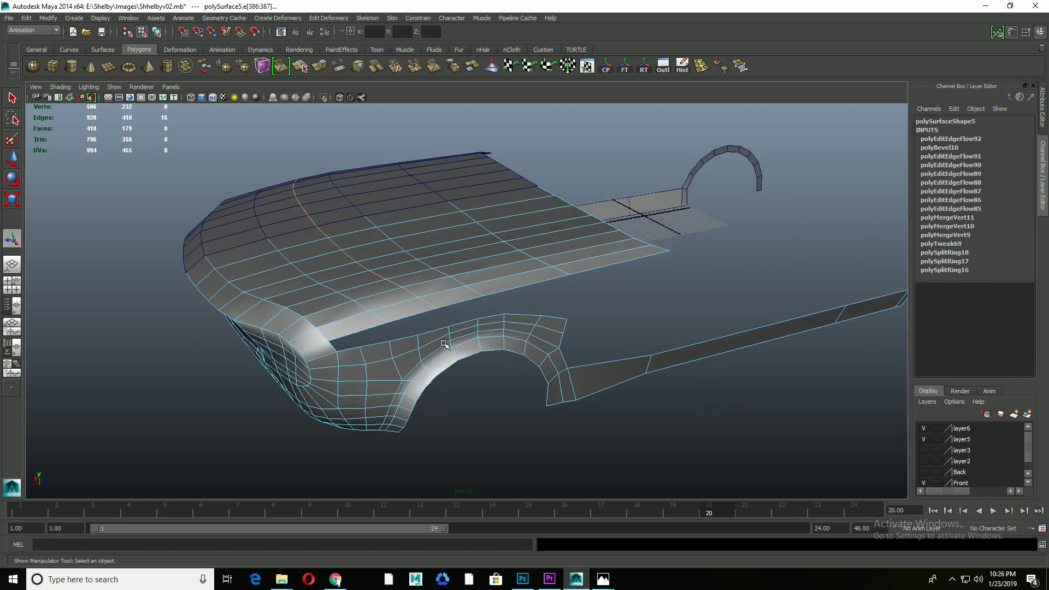
{"action": "key", "text": "g"}
{"action": "left_click", "coordinate": [397, 328]}
{"action": "key", "text": "g"}
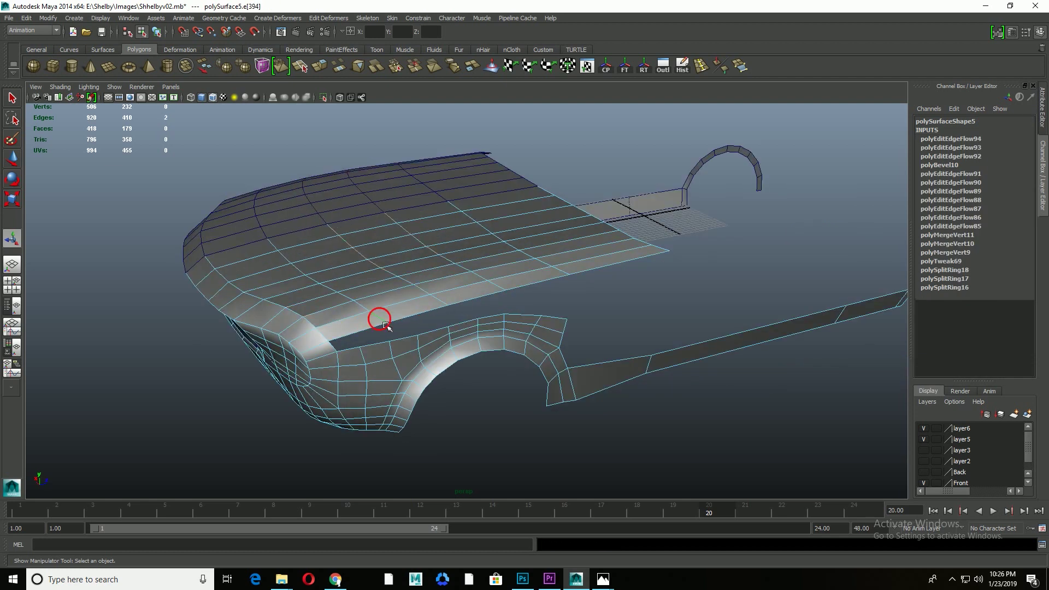
Step: Slide a hood edge loop into place and insert two new edge loops across the panel
{"action": "right_click_drag", "start_coordinate": [453, 305], "coordinate": [475, 369], "text": "shift"}
{"action": "middle_click_drag", "start_coordinate": [424, 340], "coordinate": [470, 331]}
{"action": "left_click_drag", "start_coordinate": [507, 348], "coordinate": [554, 291], "text": "alt"}
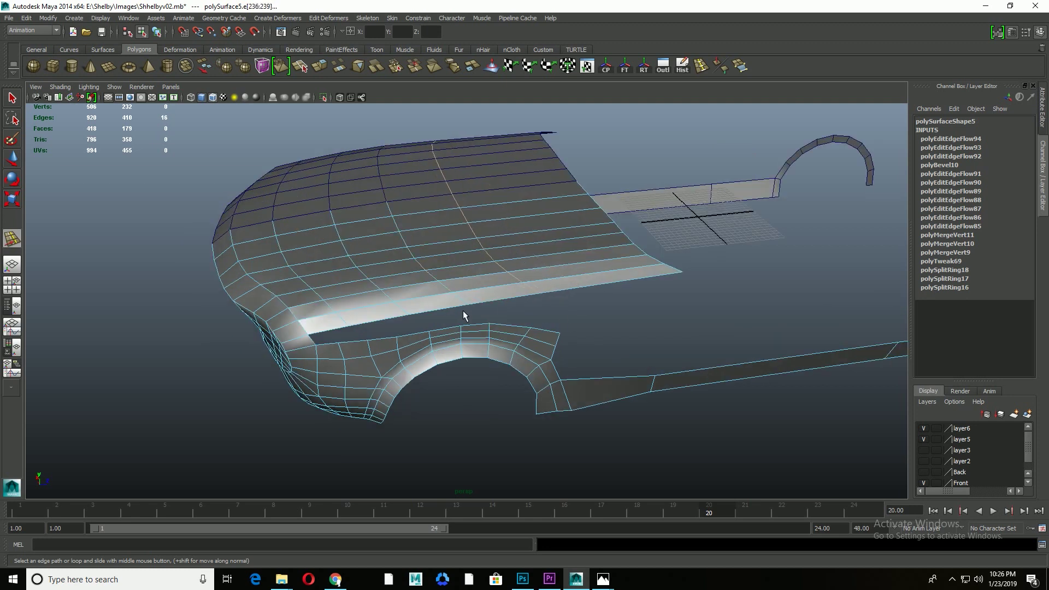
{"action": "mouse_move", "coordinate": [402, 398]}
{"action": "left_mouse_down", "text": "alt"}
{"action": "mouse_move", "coordinate": [328, 332]}
{"action": "mouse_move", "coordinate": [351, 357]}
{"action": "mouse_move", "coordinate": [304, 339]}
{"action": "left_mouse_up", "text": "alt"}
{"action": "left_click", "coordinate": [309, 345]}
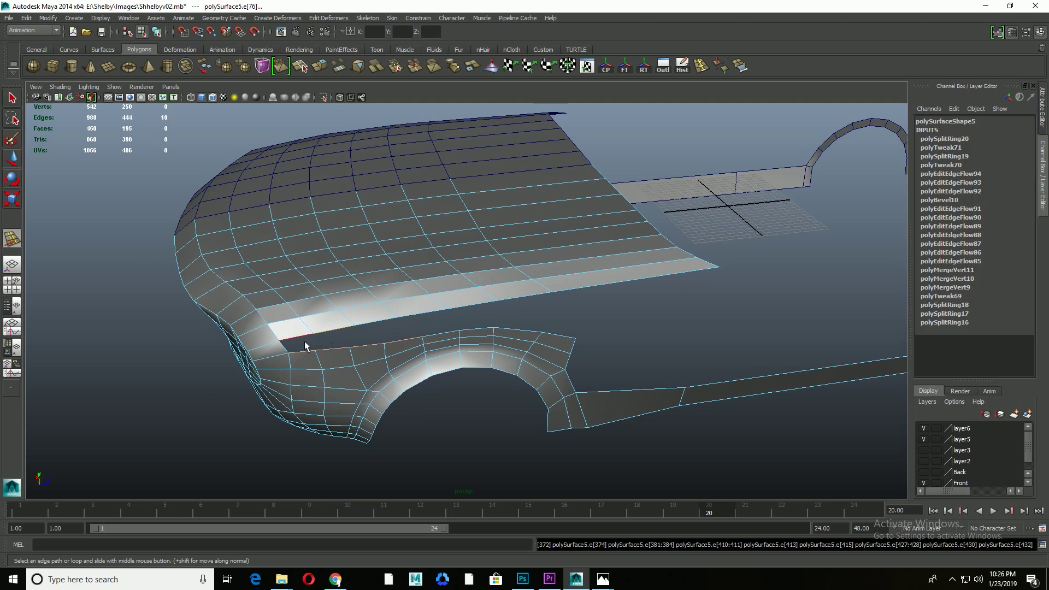
Step: Bridge the hood's side border down to the front fender and select the new rim edges
{"action": "right_click_drag", "start_coordinate": [411, 315], "coordinate": [413, 418], "text": "shift"}
{"action": "left_click", "coordinate": [405, 418]}
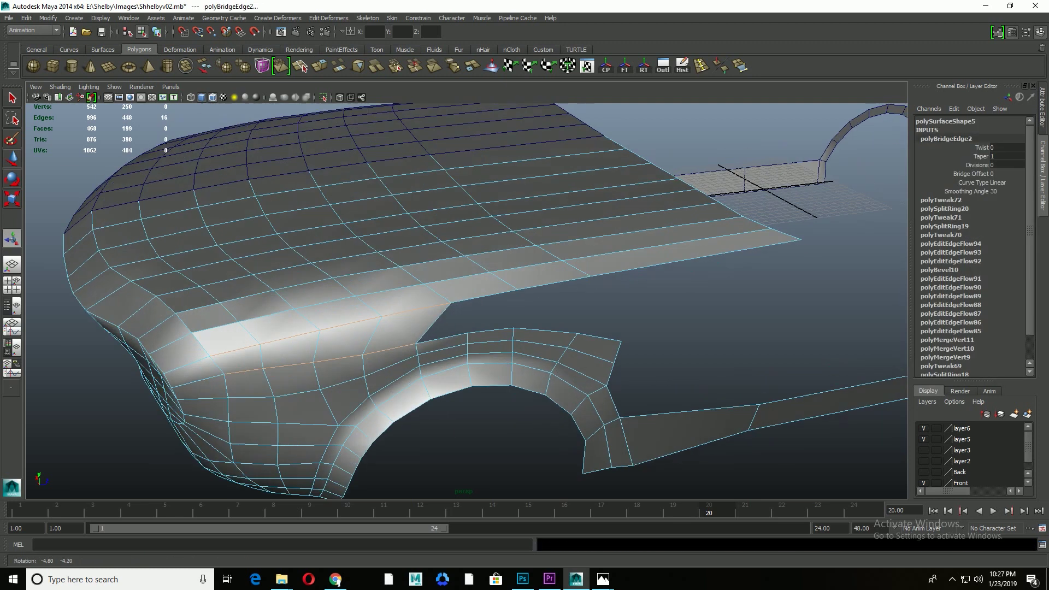
{"action": "scroll", "coordinate": [405, 328], "scroll_direction": "up", "scroll_amount": 3}
{"action": "left_click", "coordinate": [397, 394]}
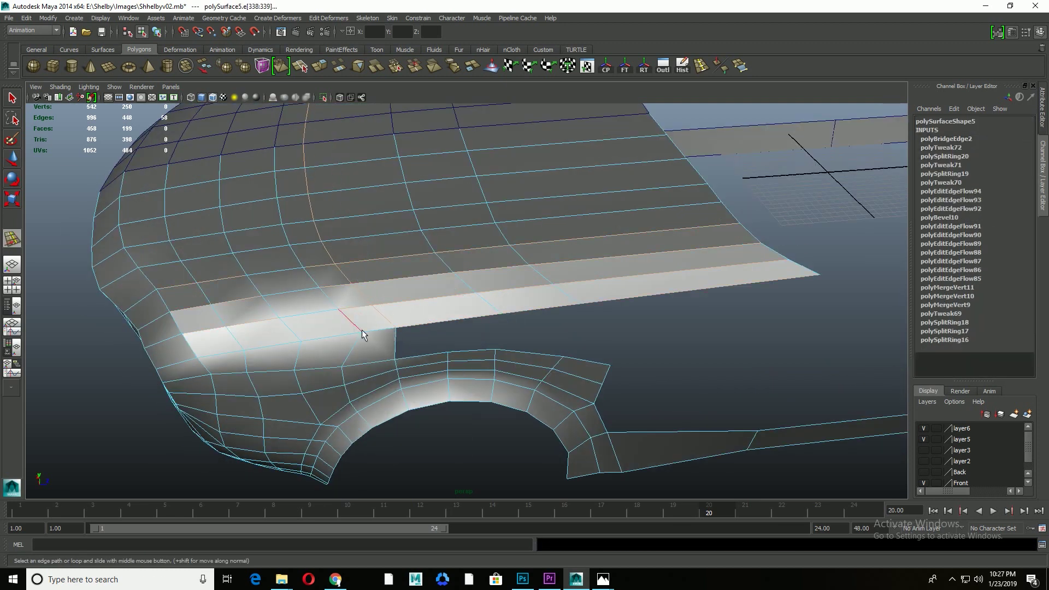
{"action": "left_click", "coordinate": [261, 406]}
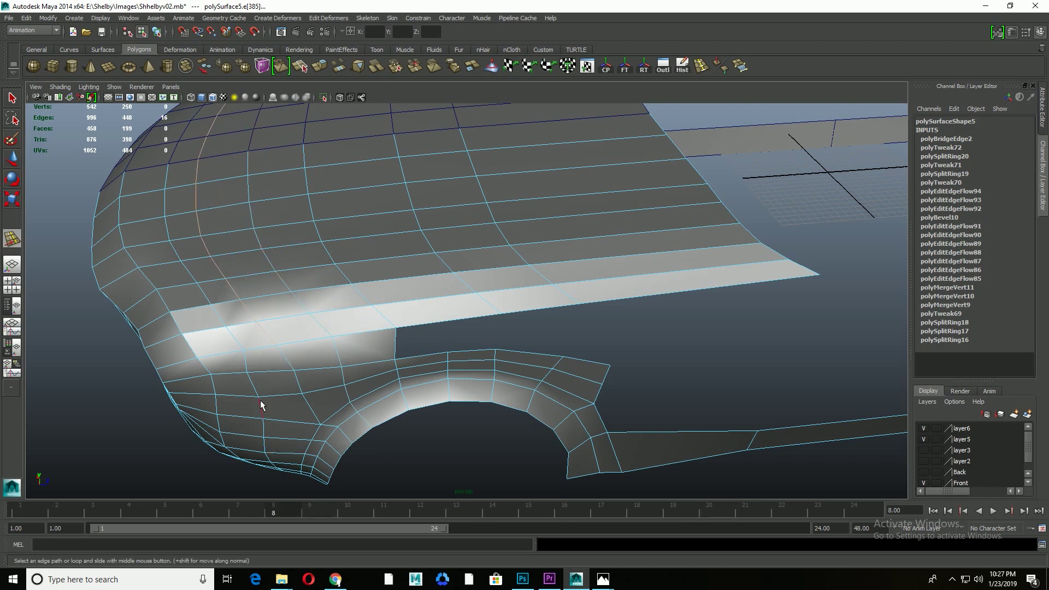
Step: Smooth the flow of a fender edge loop and adjust fender vertices
{"action": "left_click_drag", "start_coordinate": [171, 432], "coordinate": [492, 307], "text": "alt"}
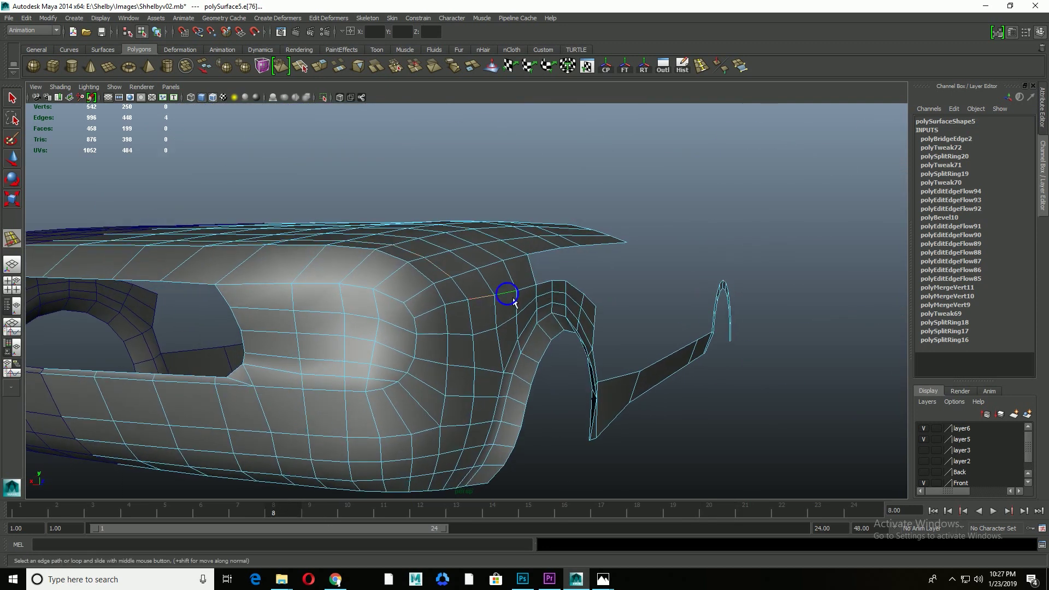
{"action": "left_click", "coordinate": [508, 295]}
{"action": "left_click_drag", "start_coordinate": [508, 375], "coordinate": [305, 346], "text": "alt"}
{"action": "key", "text": "w"}
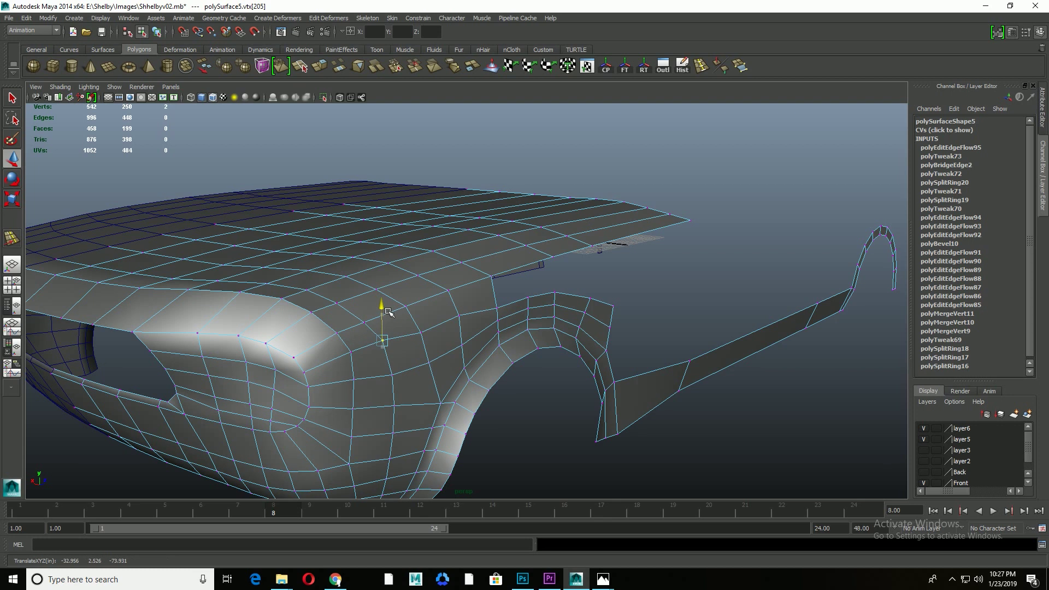
{"action": "mouse_move", "coordinate": [431, 335]}
{"action": "left_mouse_down", "text": "alt"}
{"action": "mouse_move", "coordinate": [405, 342]}
{"action": "mouse_move", "coordinate": [492, 328]}
{"action": "left_mouse_up", "text": "alt"}
{"action": "left_click", "coordinate": [404, 355]}
{"action": "left_click", "coordinate": [952, 579]}
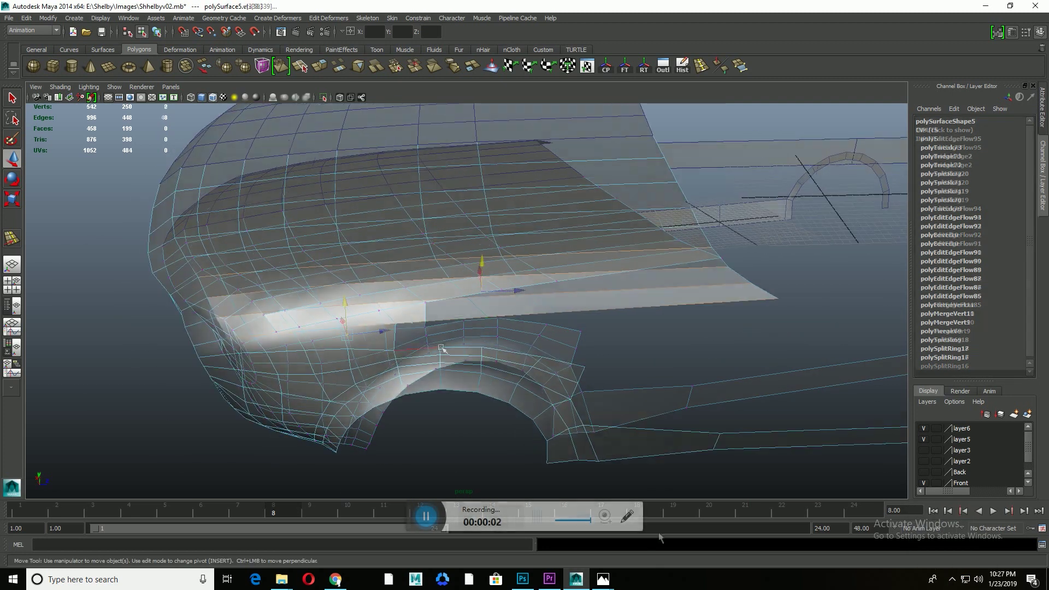
Step: Select the hood-side edge loop, slide it, and insert an edge loop across the hood side
{"action": "right_click_drag", "start_coordinate": [437, 317], "coordinate": [453, 377], "text": "shift"}
{"action": "mouse_move", "coordinate": [428, 318]}
{"action": "right_mouse_down", "text": "shift"}
{"action": "mouse_move", "coordinate": [437, 337]}
{"action": "mouse_move", "coordinate": [461, 326]}
{"action": "mouse_move", "coordinate": [449, 395]}
{"action": "right_mouse_up", "text": "shift"}
{"action": "double_click", "coordinate": [435, 326]}
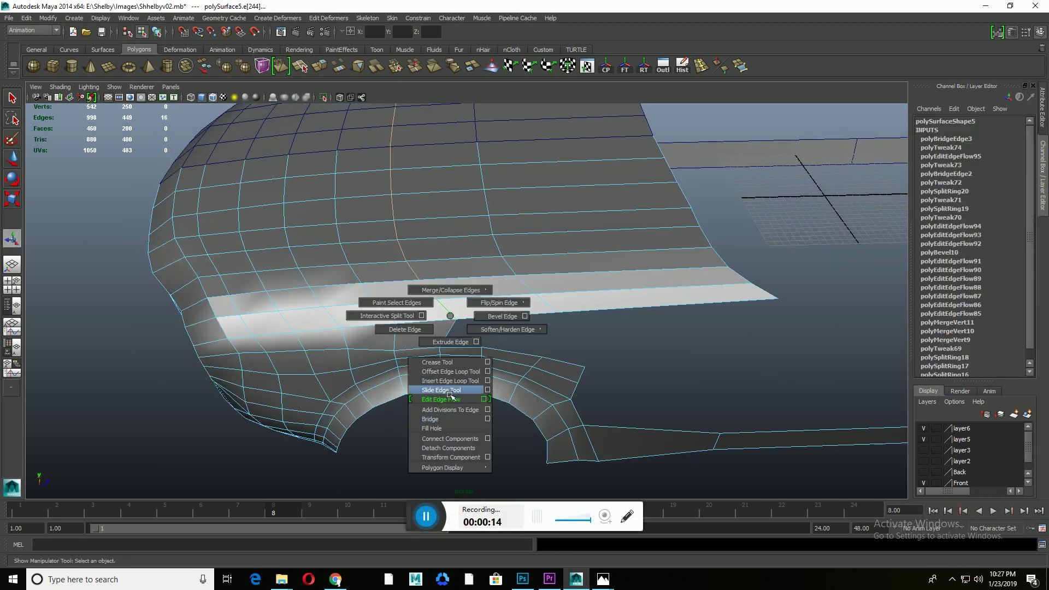
{"action": "left_click", "coordinate": [450, 390]}
{"action": "left_click_drag", "start_coordinate": [449, 395], "coordinate": [515, 272], "text": "alt"}
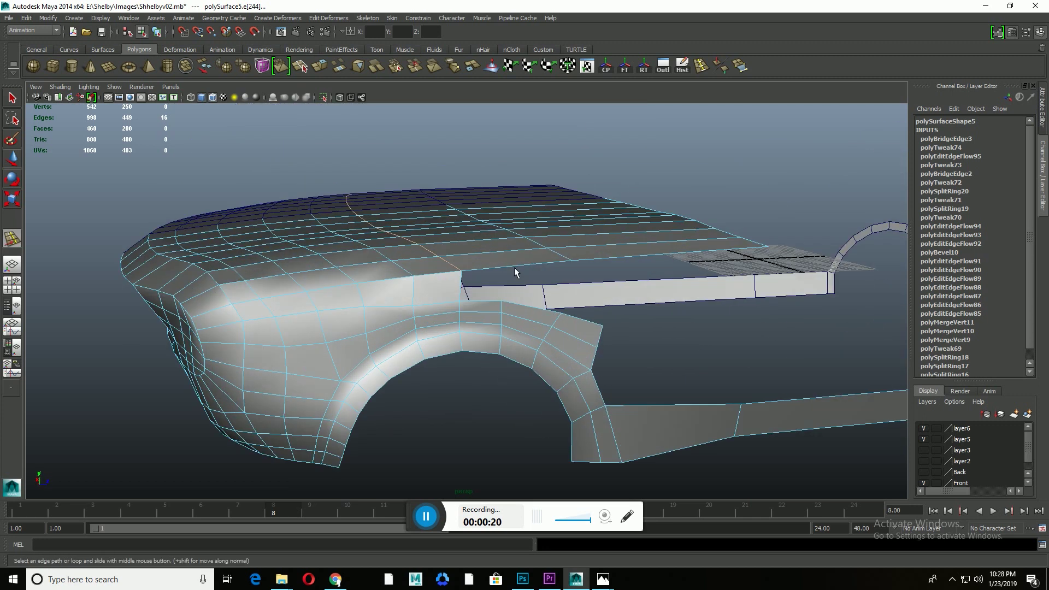
{"action": "left_click", "coordinate": [522, 271]}
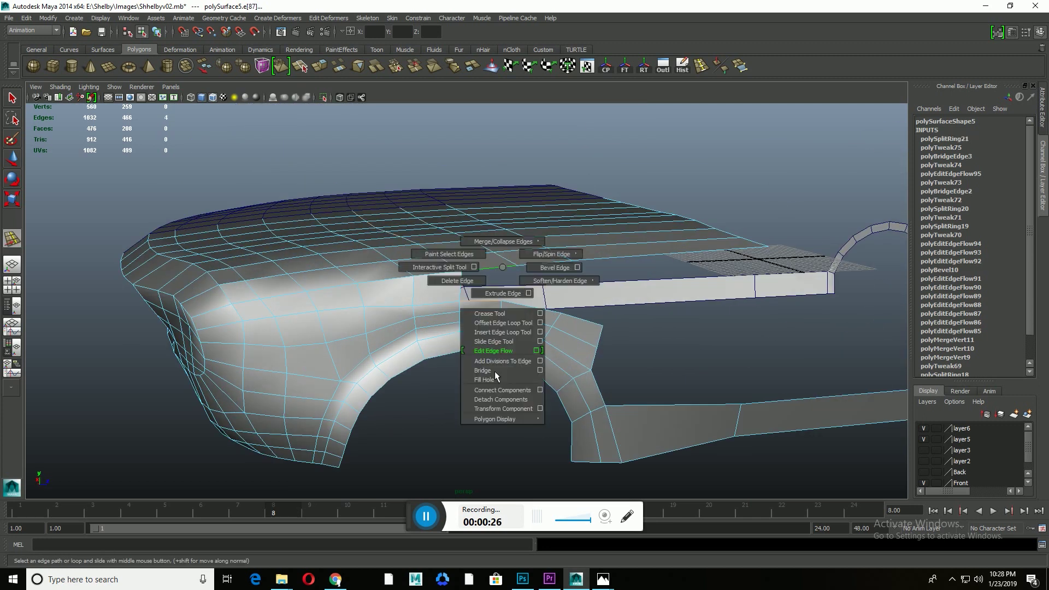
Step: Bridge the remaining openings above the wheel arch and smooth the new edges' flow
{"action": "right_click_drag", "start_coordinate": [506, 269], "coordinate": [508, 372], "text": "shift"}
{"action": "right_click_drag", "start_coordinate": [541, 264], "coordinate": [541, 376], "text": "shift"}
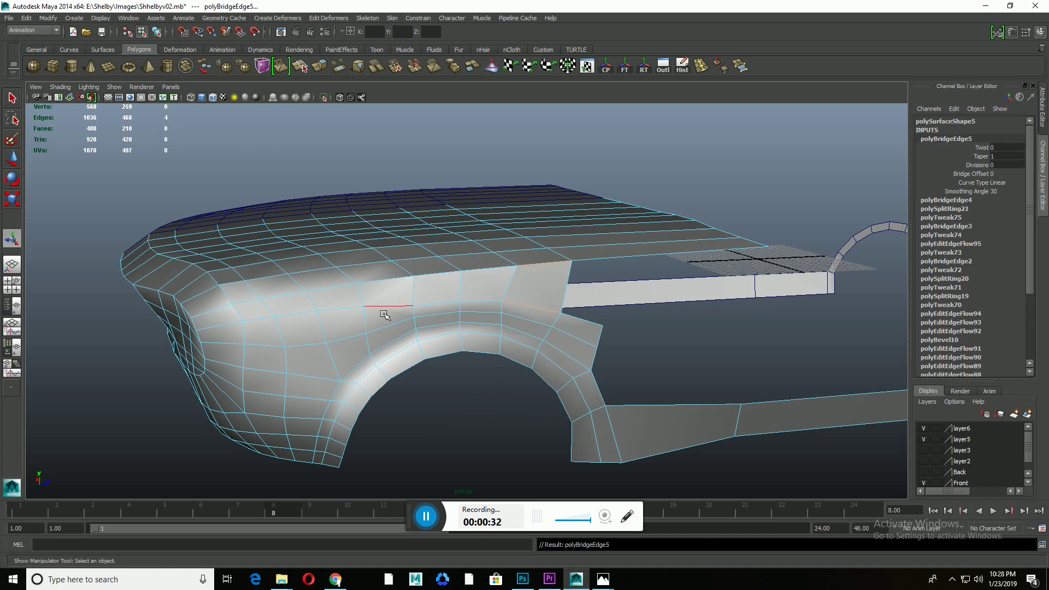
{"action": "right_click_drag", "start_coordinate": [484, 296], "coordinate": [484, 381], "text": "shift"}
{"action": "left_click_drag", "start_coordinate": [484, 380], "coordinate": [539, 306], "text": "alt"}
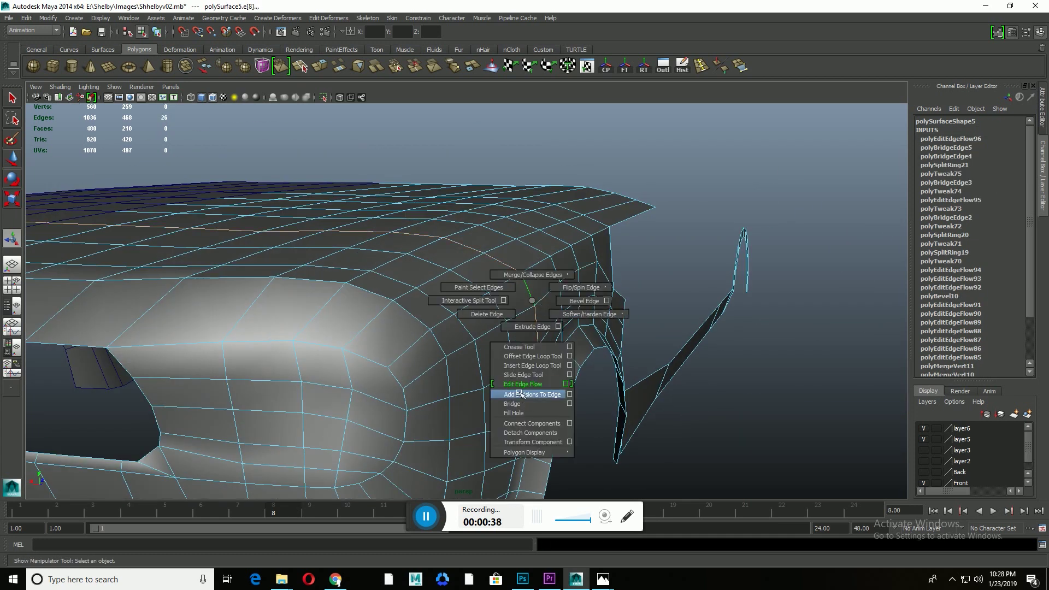
{"action": "right_click_drag", "start_coordinate": [538, 306], "coordinate": [539, 393], "text": "shift"}
{"action": "left_click_drag", "start_coordinate": [518, 368], "coordinate": [491, 328], "text": "alt"}
Step: Compare against the reference photo, then slide and smooth the fender edge loops
{"action": "key", "text": "alt+Tab"}
{"action": "scroll", "coordinate": [452, 380], "scroll_direction": "up", "scroll_amount": 2, "text": "ctrl"}
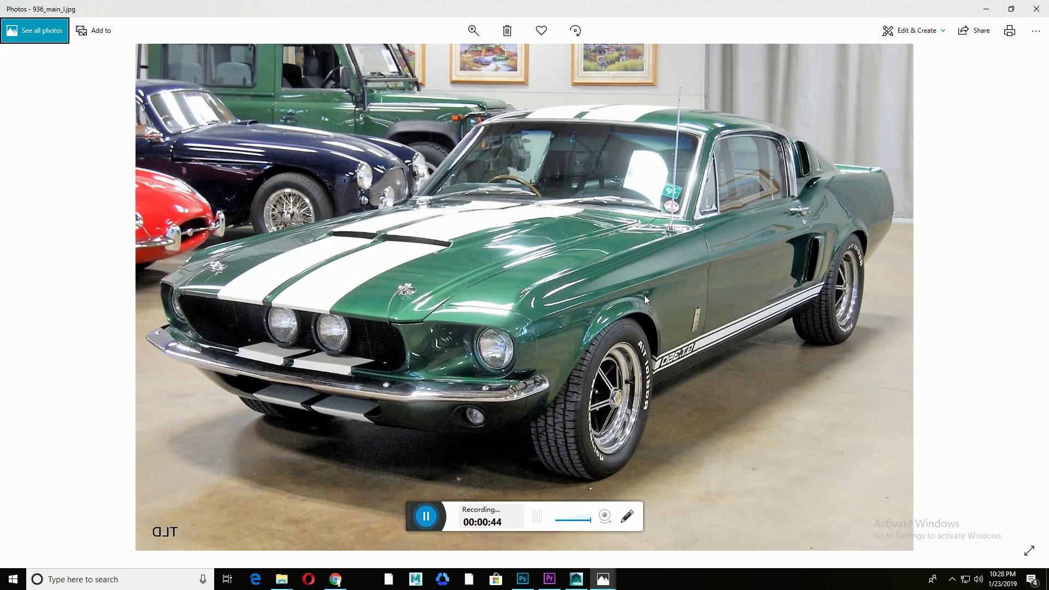
{"action": "key", "text": "alt+Tab"}
{"action": "right_click_drag", "start_coordinate": [571, 291], "coordinate": [650, 401], "text": "shift"}
{"action": "left_click_drag", "start_coordinate": [650, 401], "coordinate": [402, 381], "text": "alt"}
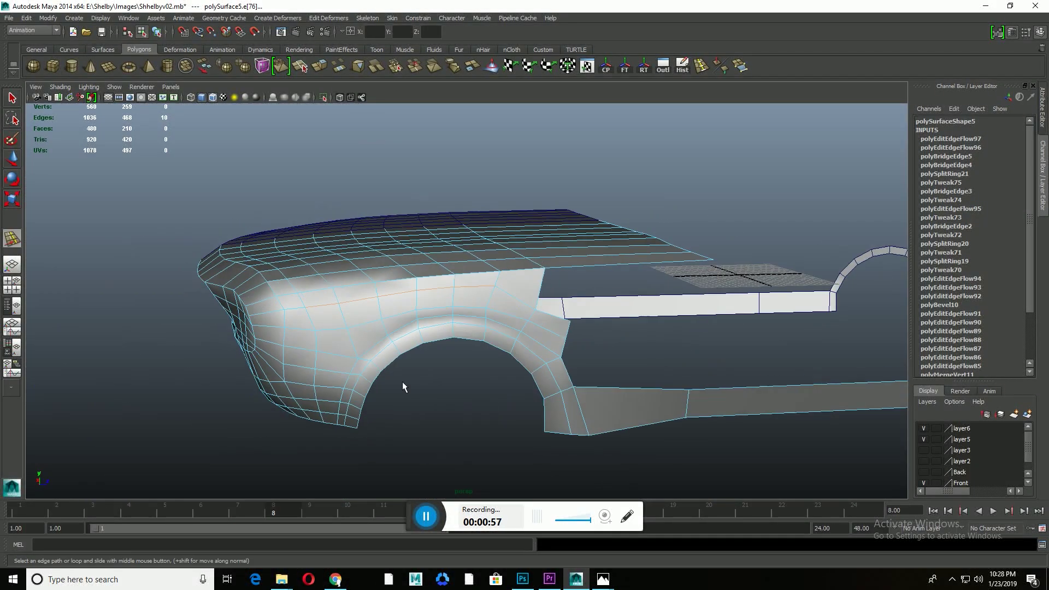
{"action": "key", "text": "space"}
{"action": "key", "text": "space"}
{"action": "left_click", "coordinate": [629, 422]}
{"action": "key", "text": "alt+Tab"}
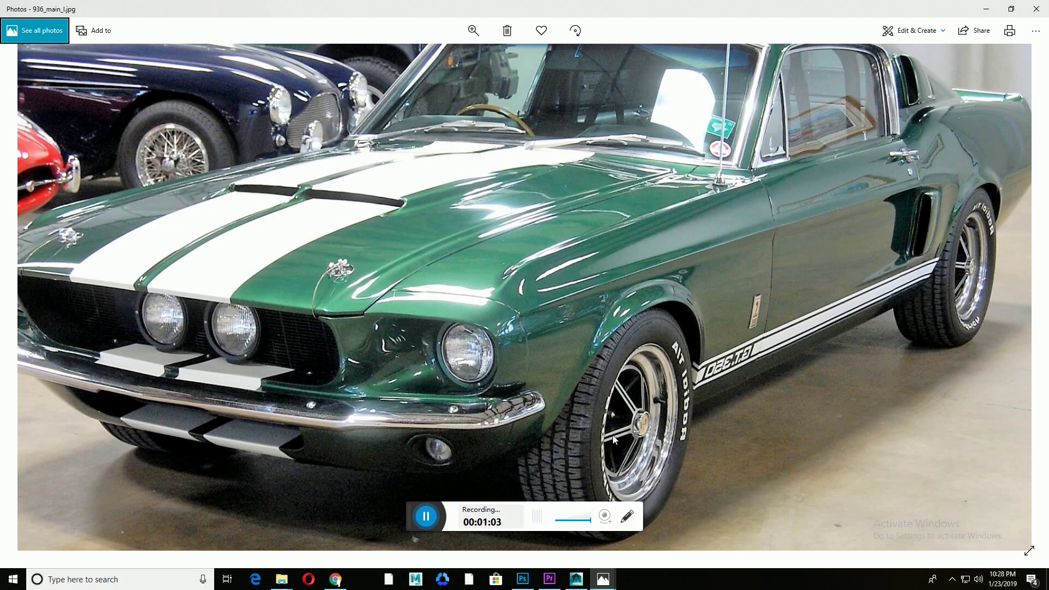
{"action": "key", "text": "alt+Tab"}
{"action": "right_click_drag", "start_coordinate": [600, 391], "coordinate": [620, 468], "text": "shift"}
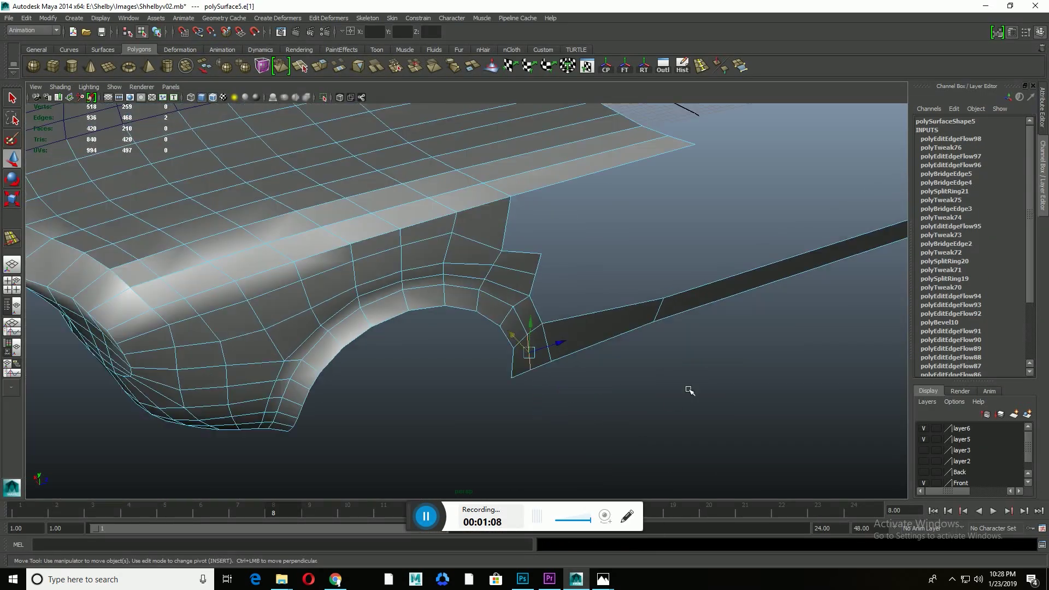
Step: Maximize the side view and align rear fender vertices with the blueprint
{"action": "key", "text": "space"}
{"action": "key", "text": "space"}
{"action": "key", "text": "F9"}
{"action": "mouse_move", "coordinate": [517, 341]}
{"action": "left_mouse_down"}
{"action": "mouse_move", "coordinate": [491, 322]}
{"action": "mouse_move", "coordinate": [525, 306]}
{"action": "mouse_move", "coordinate": [551, 317]}
{"action": "left_mouse_up"}
{"action": "scroll", "coordinate": [493, 297], "scroll_direction": "down", "scroll_amount": 3}
{"action": "key", "text": "space"}
{"action": "key", "text": "space"}
{"action": "key", "text": "space"}
{"action": "key", "text": "space"}
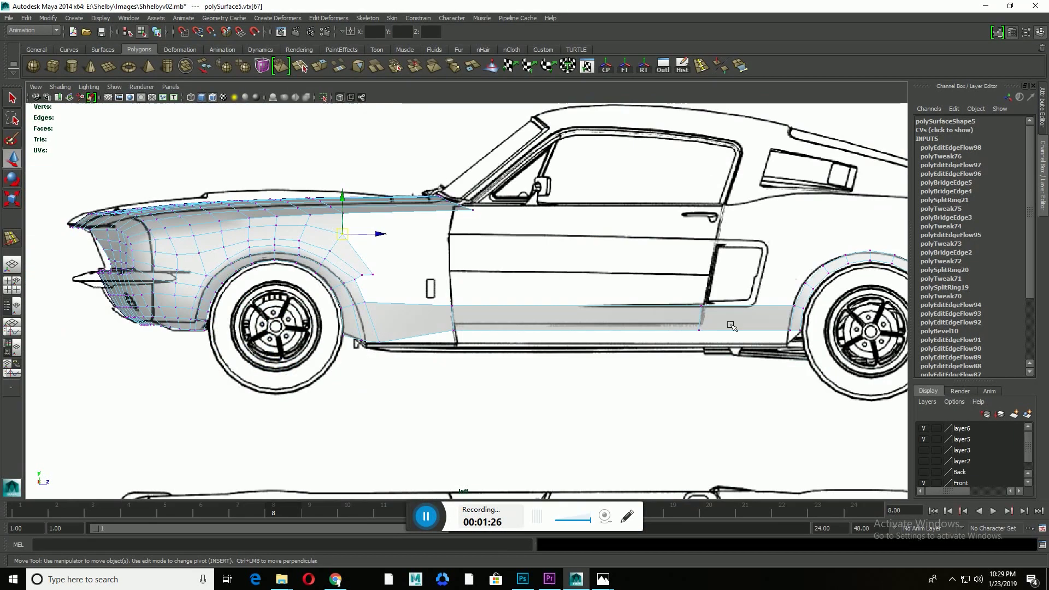
Step: Insert edge loops near the front arch and bridge the lower body panel opening
{"action": "left_click", "coordinate": [791, 330]}
{"action": "scroll", "coordinate": [395, 328], "scroll_direction": "up", "scroll_amount": 1}
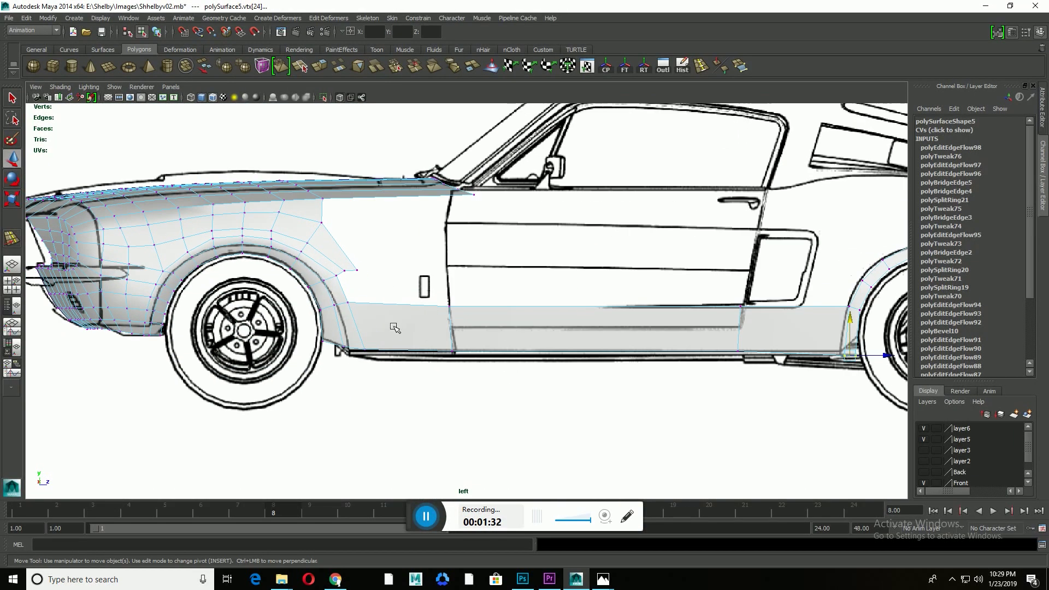
{"action": "left_click", "coordinate": [382, 307]}
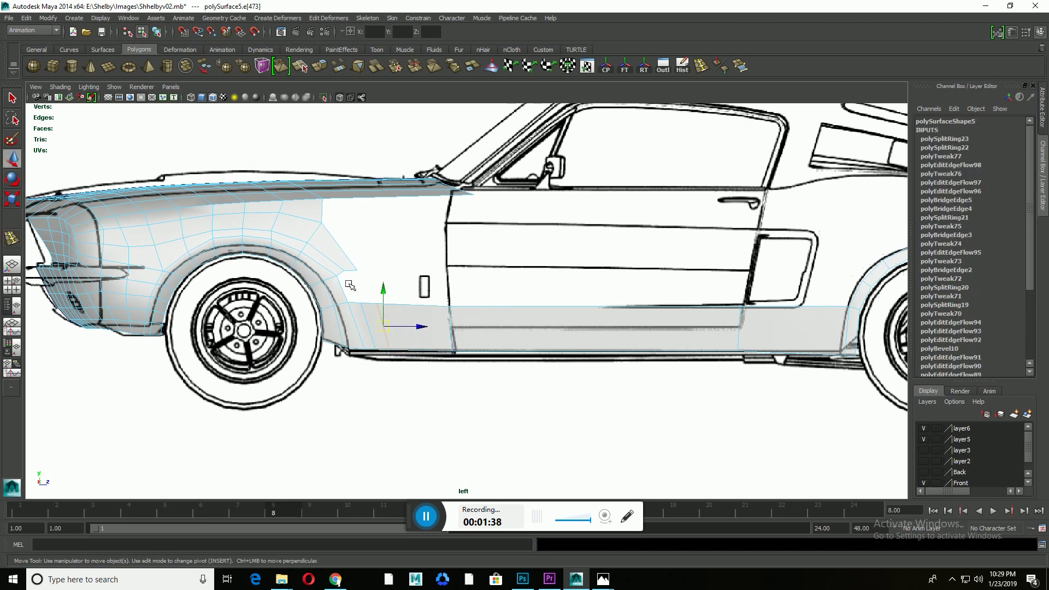
{"action": "right_click_drag", "start_coordinate": [364, 311], "coordinate": [377, 416], "text": "shift"}
{"action": "scroll", "coordinate": [317, 300], "scroll_direction": "up", "scroll_amount": 2}
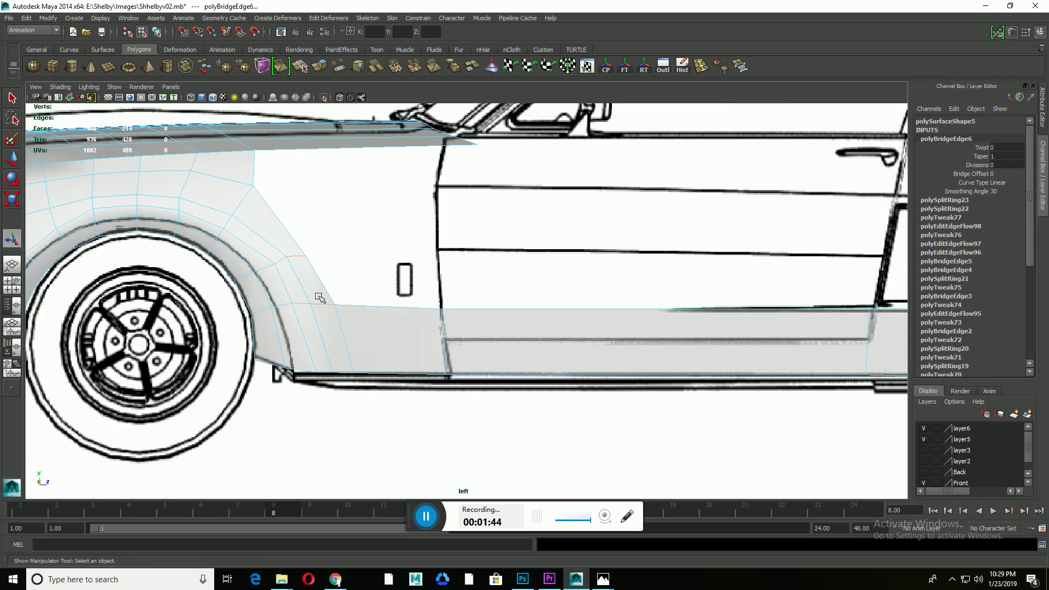
Step: Smooth the wheel-arch edge flow and add a new edge loop around the arch
{"action": "left_click", "coordinate": [280, 264]}
{"action": "key", "text": "g"}
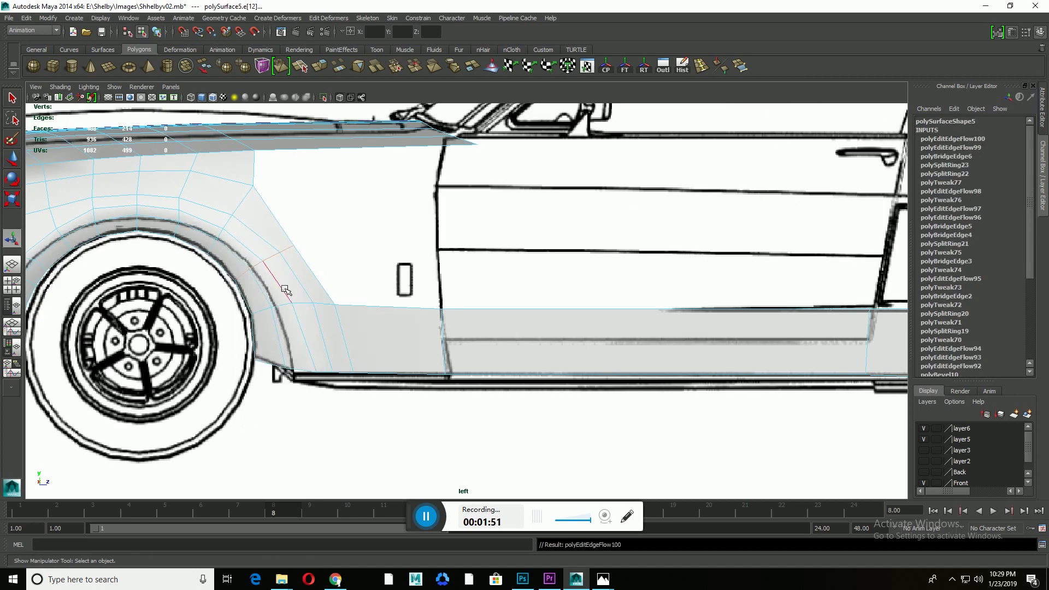
{"action": "right_click_drag", "start_coordinate": [365, 309], "coordinate": [361, 390], "text": "shift"}
{"action": "right_click_drag", "start_coordinate": [276, 265], "coordinate": [268, 341], "text": "shift"}
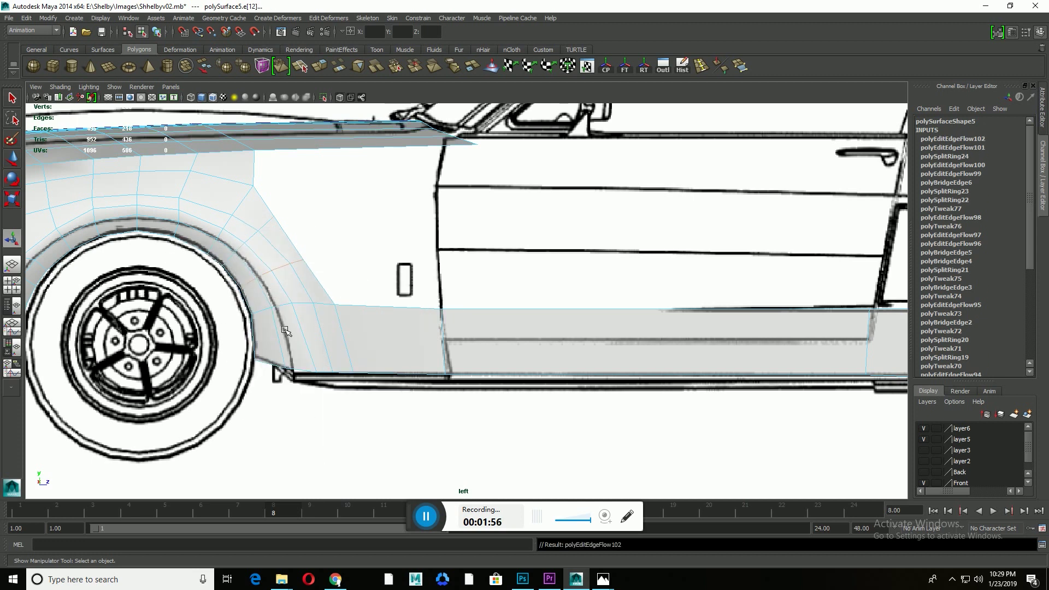
{"action": "scroll", "coordinate": [257, 236], "scroll_direction": "up", "scroll_amount": 1}
{"action": "right_click_drag", "start_coordinate": [265, 223], "coordinate": [257, 327], "text": "shift"}
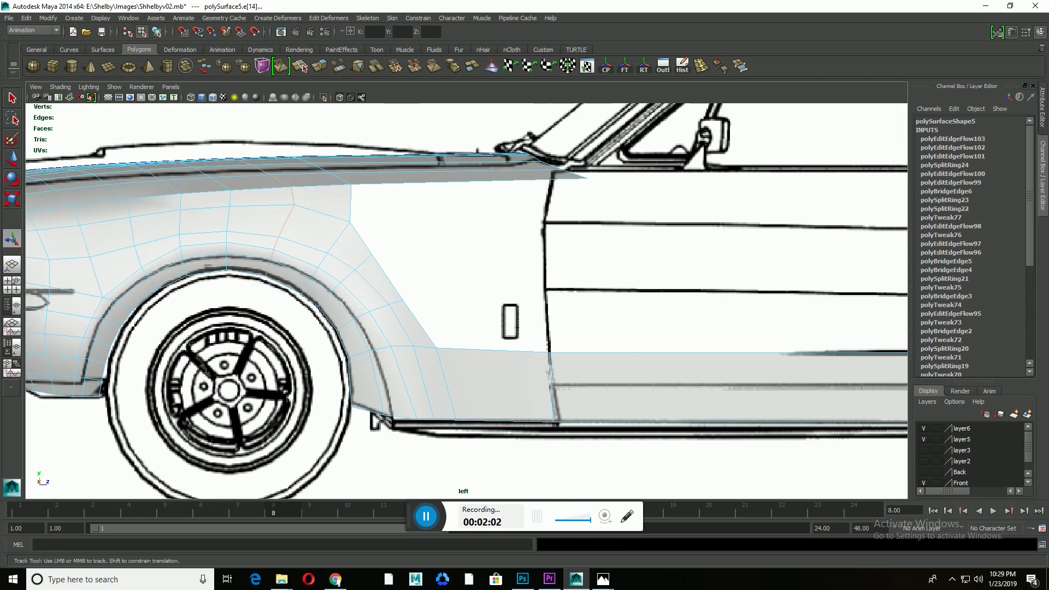
{"action": "middle_click_drag", "start_coordinate": [164, 246], "coordinate": [245, 269], "text": "alt"}
Step: Repeat Edit Edge Flow on further fender edges beside the wheel arch
{"action": "left_click", "coordinate": [197, 272]}
{"action": "key", "text": "g"}
{"action": "right_click_drag", "start_coordinate": [213, 360], "coordinate": [240, 358], "text": "shift"}
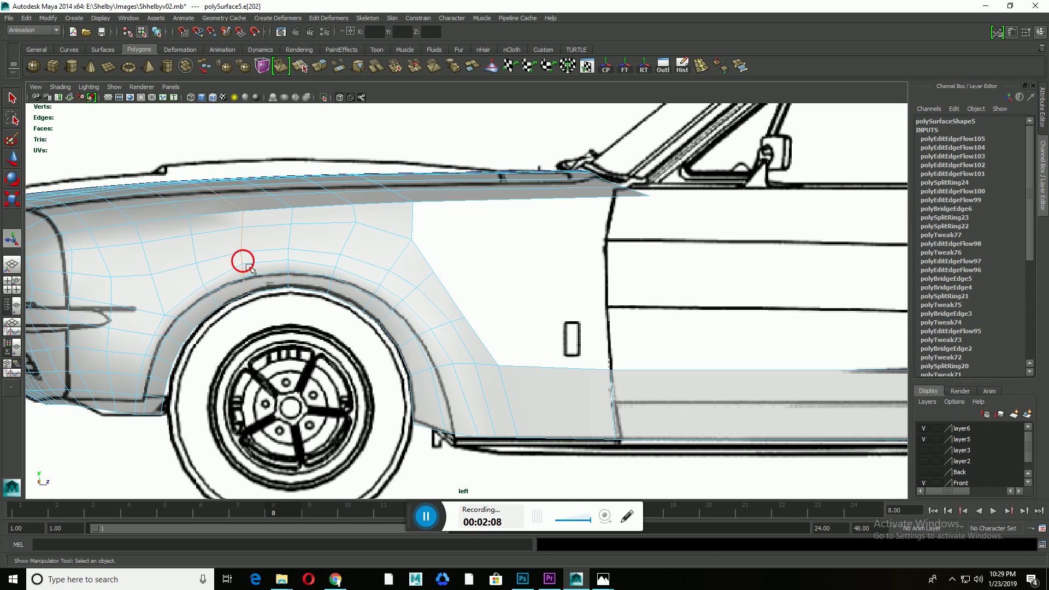
{"action": "right_click_drag", "start_coordinate": [250, 269], "coordinate": [256, 328], "text": "shift"}
{"action": "scroll", "coordinate": [295, 295], "scroll_direction": "down", "scroll_amount": 1}
Step: Slide the arch edges along the surface with the Slide Edge Tool and smooth their flow
{"action": "mouse_move", "coordinate": [384, 279]}
{"action": "right_mouse_down", "text": "shift"}
{"action": "mouse_move", "coordinate": [396, 276]}
{"action": "mouse_move", "coordinate": [404, 349]}
{"action": "right_mouse_up", "text": "shift"}
{"action": "left_click", "coordinate": [386, 270]}
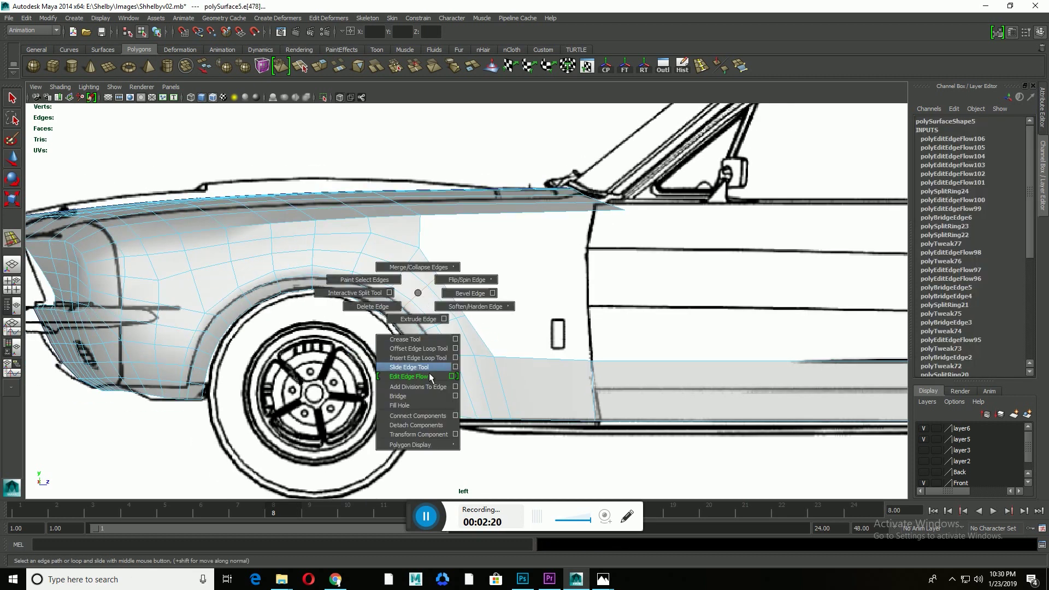
{"action": "scroll", "coordinate": [415, 306], "scroll_direction": "down", "scroll_amount": 1}
{"action": "middle_click_drag", "start_coordinate": [416, 306], "coordinate": [582, 323], "text": "alt"}
{"action": "scroll", "coordinate": [305, 355], "scroll_direction": "up", "scroll_amount": 3}
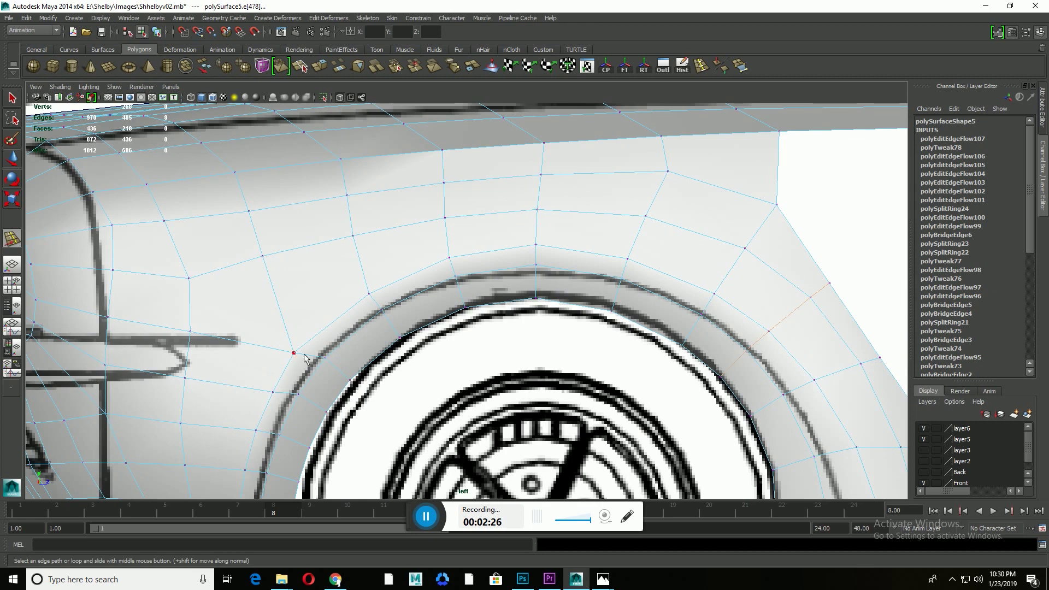
Step: Move a wheel-arch vertex, then extrude the fender's rear edge toward the door
{"action": "left_click", "coordinate": [293, 322]}
{"action": "key", "text": "w"}
{"action": "scroll", "coordinate": [352, 393], "scroll_direction": "up", "scroll_amount": 1}
{"action": "scroll", "coordinate": [389, 394], "scroll_direction": "down", "scroll_amount": 3}
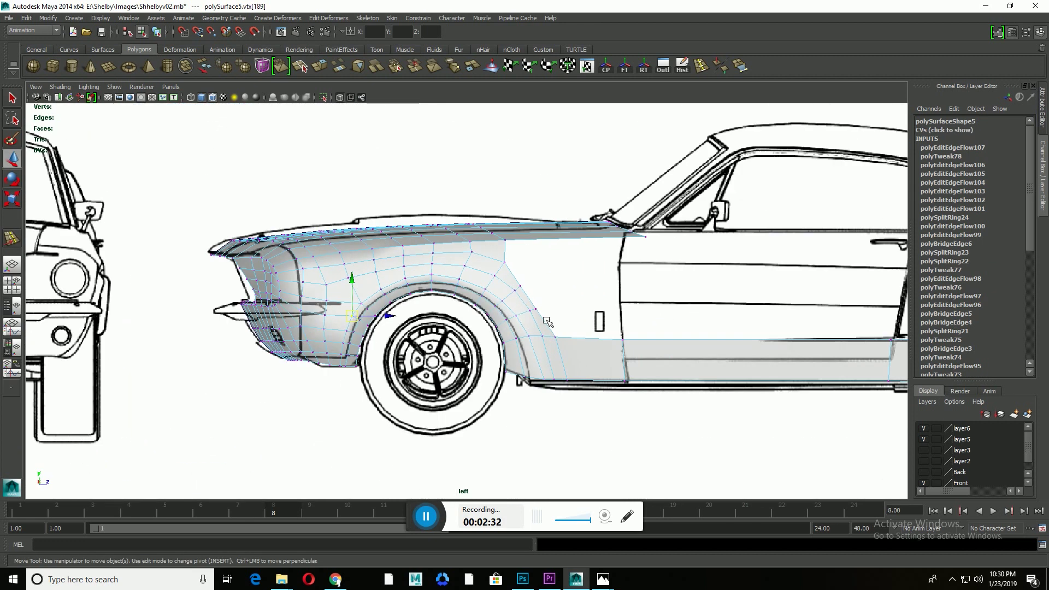
{"action": "middle_click_drag", "start_coordinate": [546, 260], "coordinate": [422, 259], "text": "alt"}
{"action": "right_click_drag", "start_coordinate": [463, 348], "coordinate": [459, 437], "text": "shift"}
Step: Push the extruded edge to the door line, scale it vertical, and merge a loose vertex
{"action": "middle_click_drag", "start_coordinate": [519, 298], "coordinate": [609, 310]}
{"action": "key", "text": "r"}
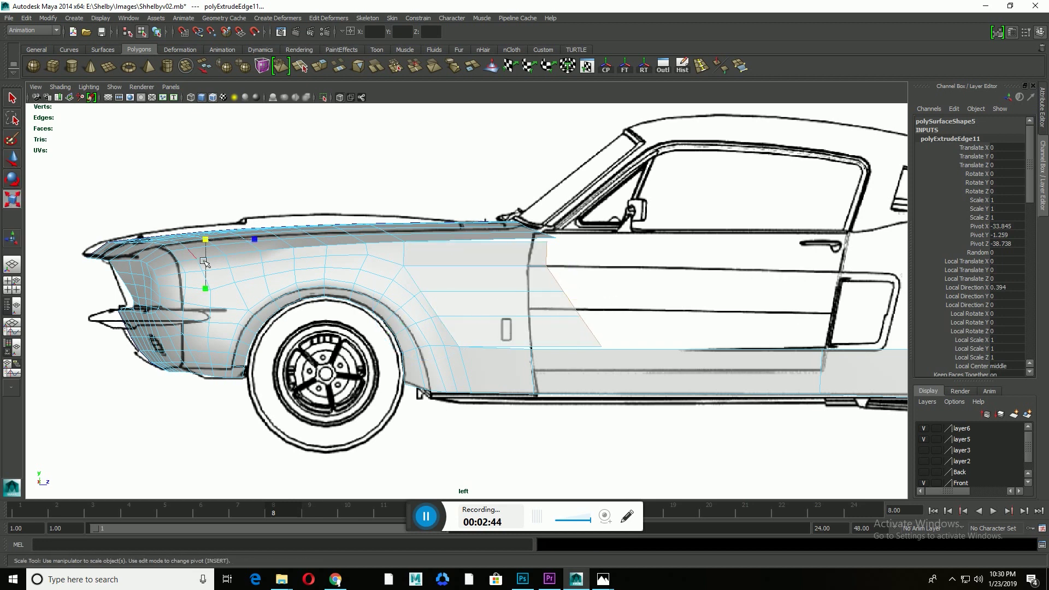
{"action": "left_click_drag", "start_coordinate": [567, 354], "coordinate": [632, 334]}
{"action": "key", "text": "w"}
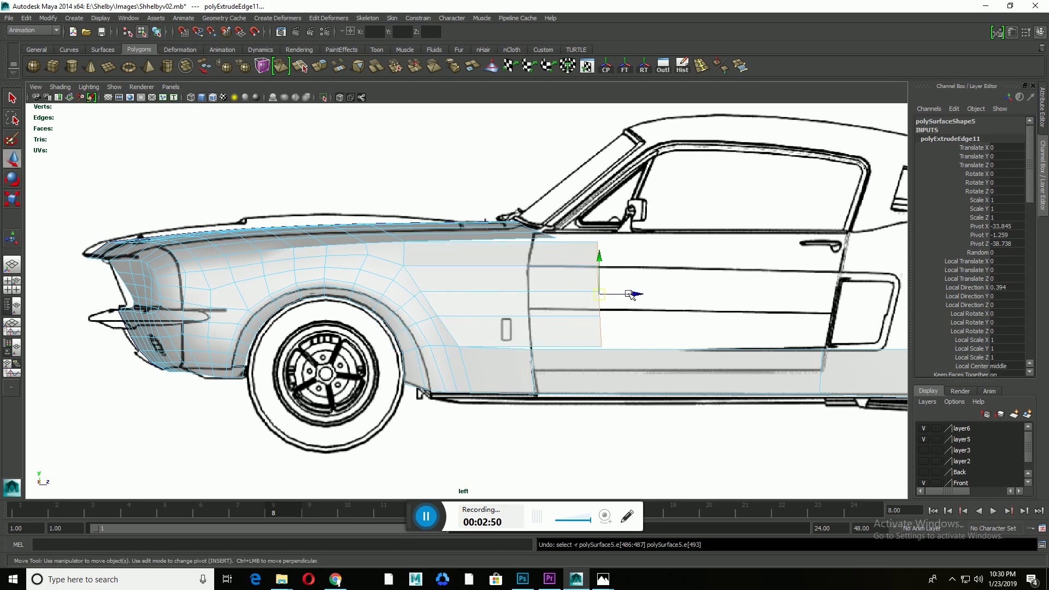
{"action": "mouse_move", "coordinate": [631, 294]}
{"action": "left_mouse_down"}
{"action": "mouse_move", "coordinate": [605, 295]}
{"action": "mouse_move", "coordinate": [590, 241]}
{"action": "left_mouse_up"}
{"action": "key", "text": "F9"}
{"action": "left_click", "coordinate": [563, 239]}
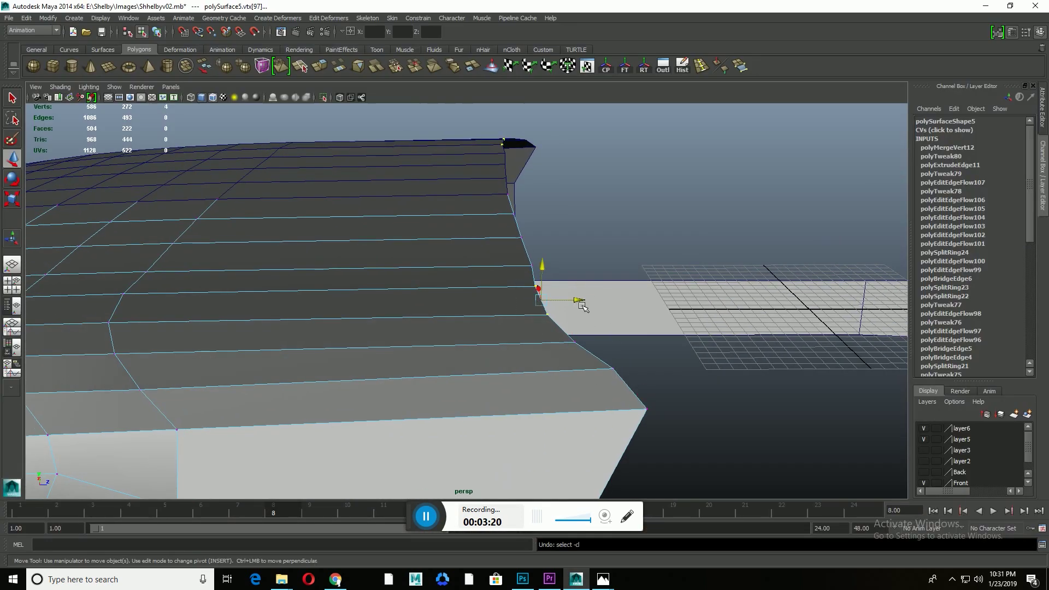
{"action": "mouse_move", "coordinate": [582, 306]}
{"action": "left_mouse_down", "text": "alt"}
{"action": "mouse_move", "coordinate": [539, 375]}
{"action": "mouse_move", "coordinate": [556, 368]}
{"action": "left_mouse_up", "text": "alt"}
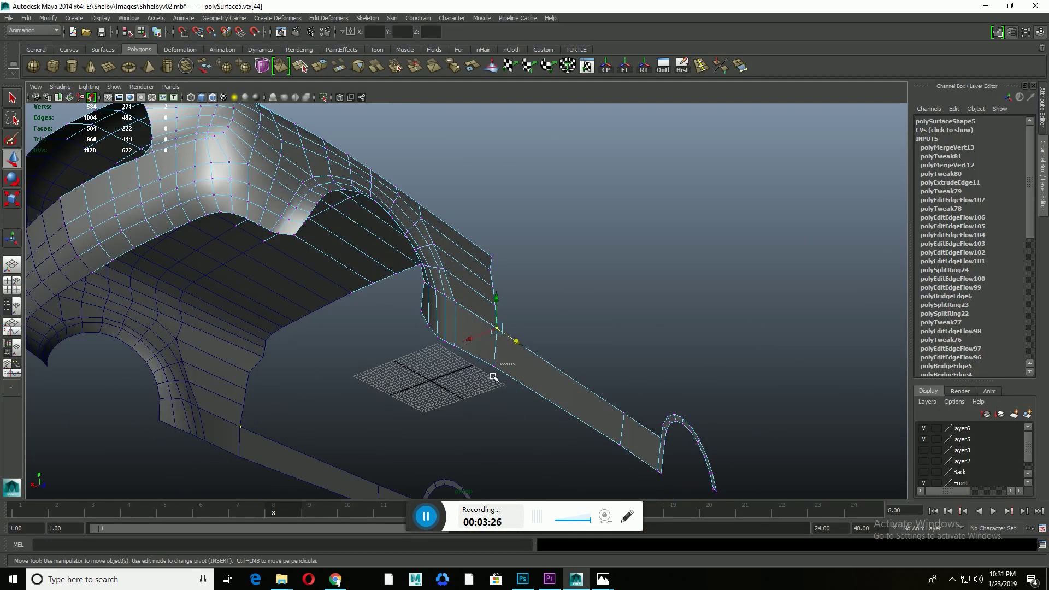
Step: In the full-size blueprint view, scale and rotate the front corner vertices to match
{"action": "scroll", "coordinate": [493, 377], "scroll_direction": "down", "scroll_amount": 5}
{"action": "key", "text": "space"}
{"action": "key", "text": "space"}
{"action": "key", "text": "space"}
{"action": "key", "text": "space"}
{"action": "scroll", "coordinate": [393, 375], "scroll_direction": "up", "scroll_amount": 3}
{"action": "scroll", "coordinate": [555, 415], "scroll_direction": "up", "scroll_amount": 3}
{"action": "scroll", "coordinate": [644, 307], "scroll_direction": "up", "scroll_amount": 3}
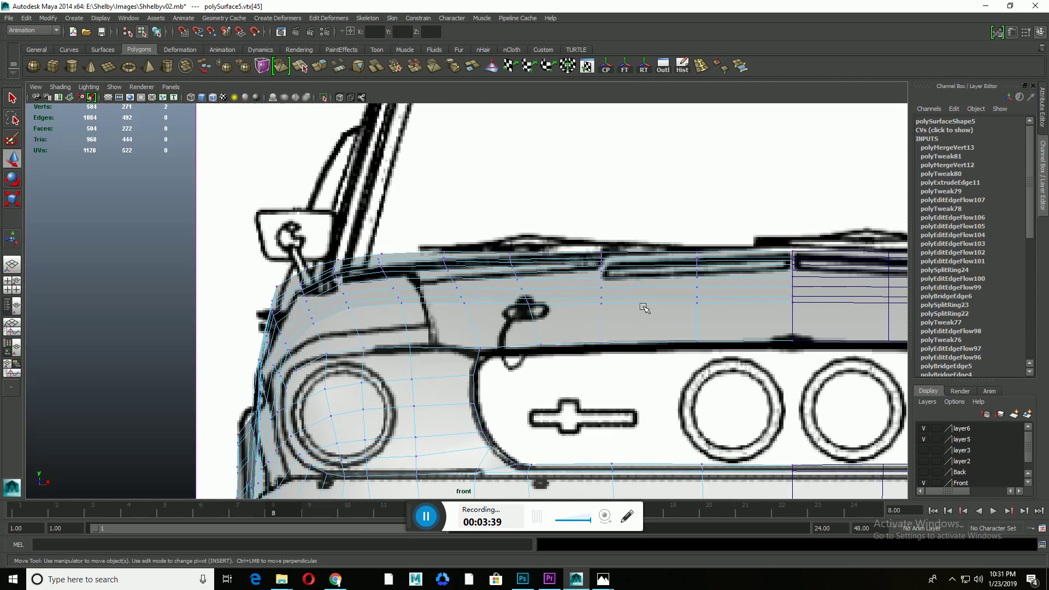
{"action": "scroll", "coordinate": [314, 316], "scroll_direction": "up", "scroll_amount": 1}
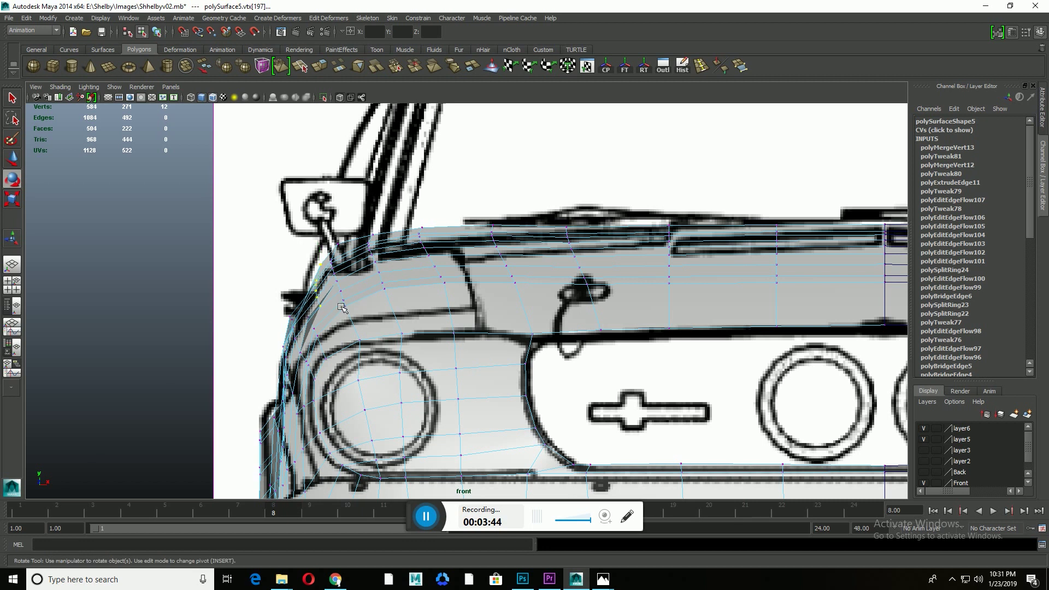
{"action": "scroll", "coordinate": [341, 307], "scroll_direction": "down", "scroll_amount": 5}
{"action": "double_click", "coordinate": [12, 199]}
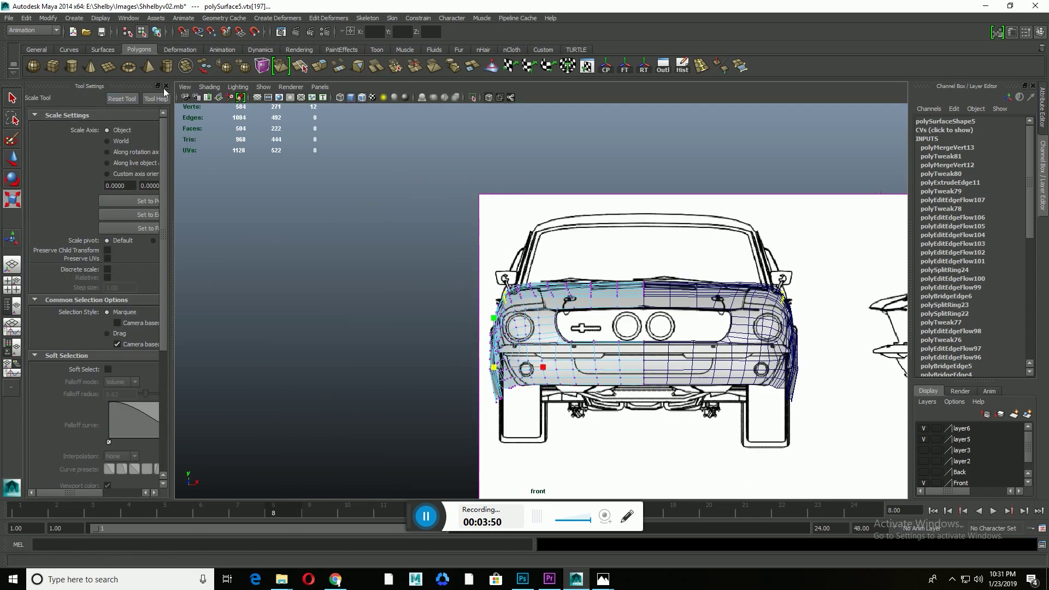
{"action": "left_click", "coordinate": [165, 87]}
{"action": "scroll", "coordinate": [375, 366], "scroll_direction": "up", "scroll_amount": 4}
{"action": "key", "text": "e"}
{"action": "scroll", "coordinate": [373, 310], "scroll_direction": "up", "scroll_amount": 2}
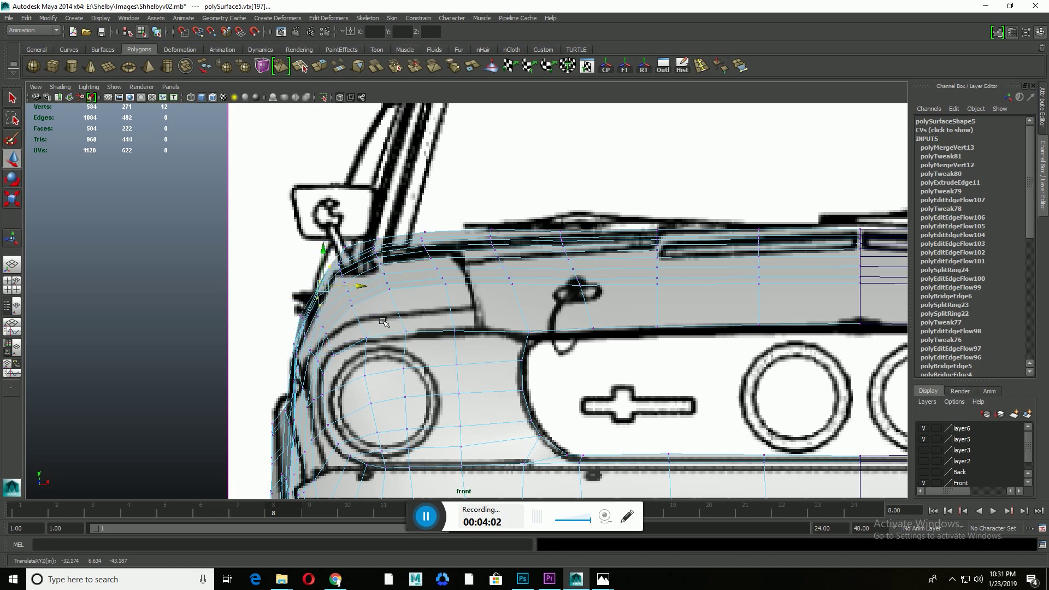
Step: In perspective, smooth the edge flow of several body and fender loops
{"action": "key", "text": "space"}
{"action": "left_click_drag", "start_coordinate": [513, 307], "coordinate": [490, 295], "text": "alt"}
{"action": "double_click", "coordinate": [312, 281]}
{"action": "left_click_drag", "start_coordinate": [305, 371], "coordinate": [332, 269], "text": "alt"}
{"action": "key", "text": "g"}
{"action": "left_click", "coordinate": [331, 265]}
{"action": "right_click_drag", "start_coordinate": [332, 269], "coordinate": [323, 306], "text": "shift"}
{"action": "scroll", "coordinate": [452, 438], "scroll_direction": "down", "scroll_amount": 3}
Step: Slide the wheel-arch edge loops and even out their curves, then inspect the front shell
{"action": "left_click_drag", "start_coordinate": [452, 437], "coordinate": [351, 392], "text": "alt"}
{"action": "scroll", "coordinate": [387, 243], "scroll_direction": "up", "scroll_amount": 2}
{"action": "right_click_drag", "start_coordinate": [342, 227], "coordinate": [360, 257], "text": "shift"}
{"action": "left_click", "coordinate": [379, 309]}
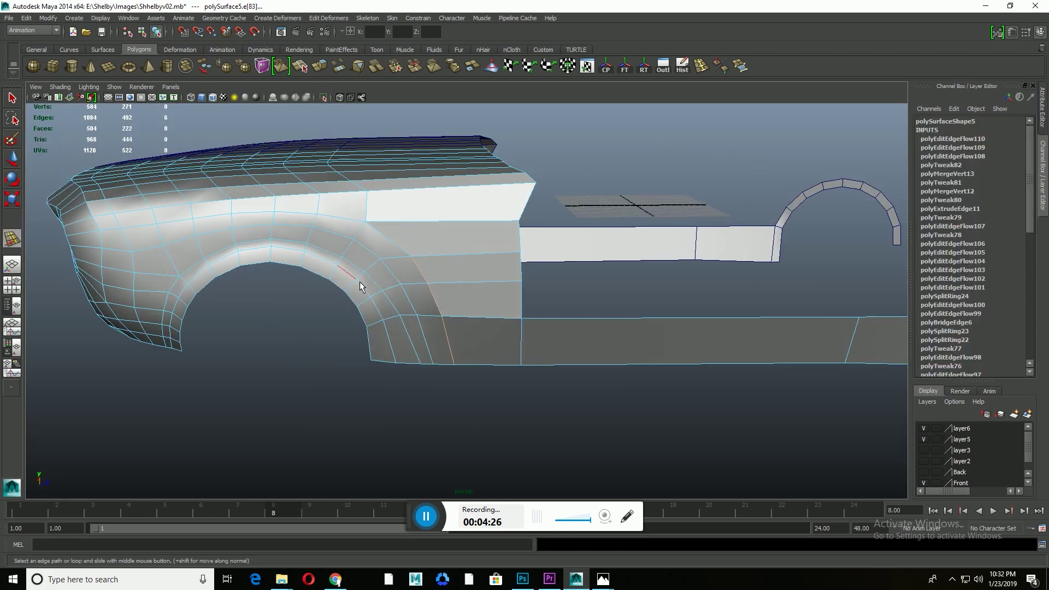
{"action": "left_click", "coordinate": [485, 251]}
{"action": "left_click_drag", "start_coordinate": [476, 326], "coordinate": [411, 362], "text": "alt"}
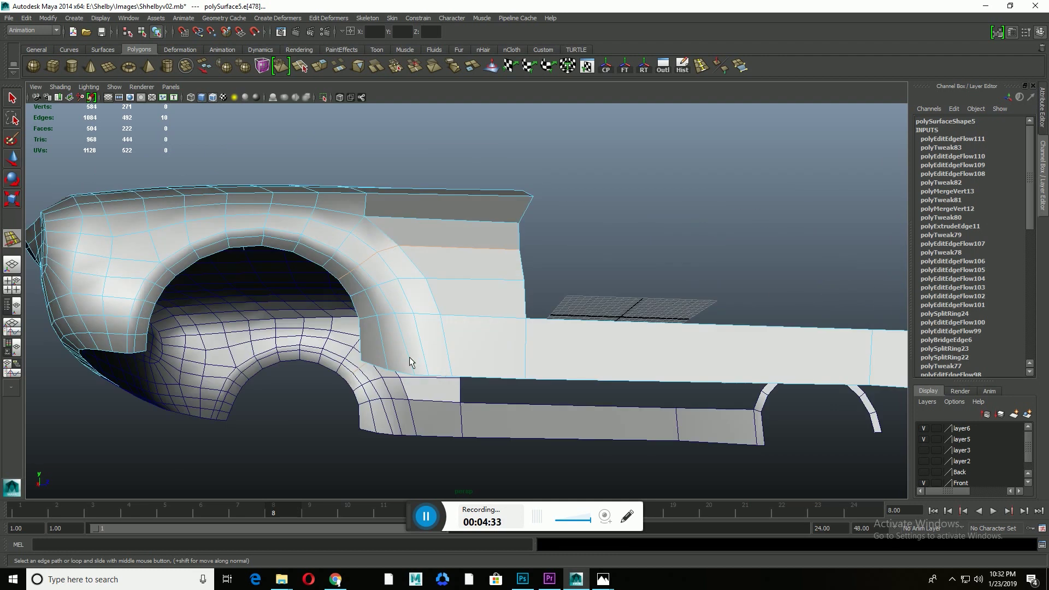
{"action": "right_click_drag", "start_coordinate": [411, 362], "coordinate": [405, 437], "text": "shift"}
{"action": "mouse_move", "coordinate": [404, 437]}
{"action": "left_mouse_down", "text": "alt"}
{"action": "mouse_move", "coordinate": [464, 375]}
{"action": "mouse_move", "coordinate": [493, 401]}
{"action": "left_mouse_up", "text": "alt"}
{"action": "scroll", "coordinate": [463, 375], "scroll_direction": "down", "scroll_amount": 3}
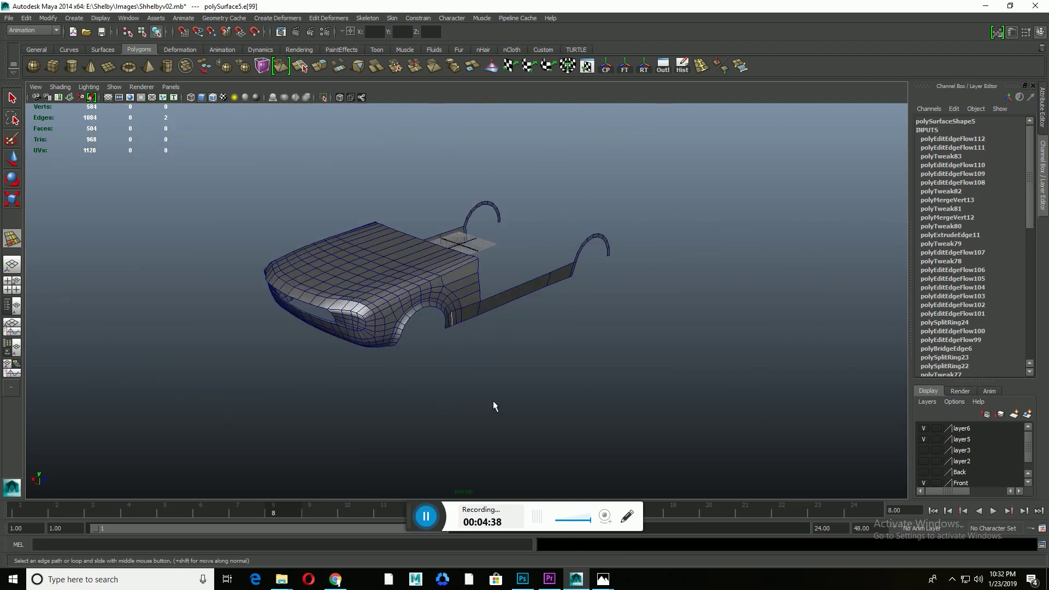
Step: Extrude the door edge into a strip toward the rear wheel and scale its end vertices flat
{"action": "scroll", "coordinate": [494, 406], "scroll_direction": "up", "scroll_amount": 3}
{"action": "scroll", "coordinate": [493, 406], "scroll_direction": "up", "scroll_amount": 3}
{"action": "left_click", "coordinate": [503, 424]}
{"action": "right_click_drag", "start_coordinate": [581, 407], "coordinate": [586, 480], "text": "shift"}
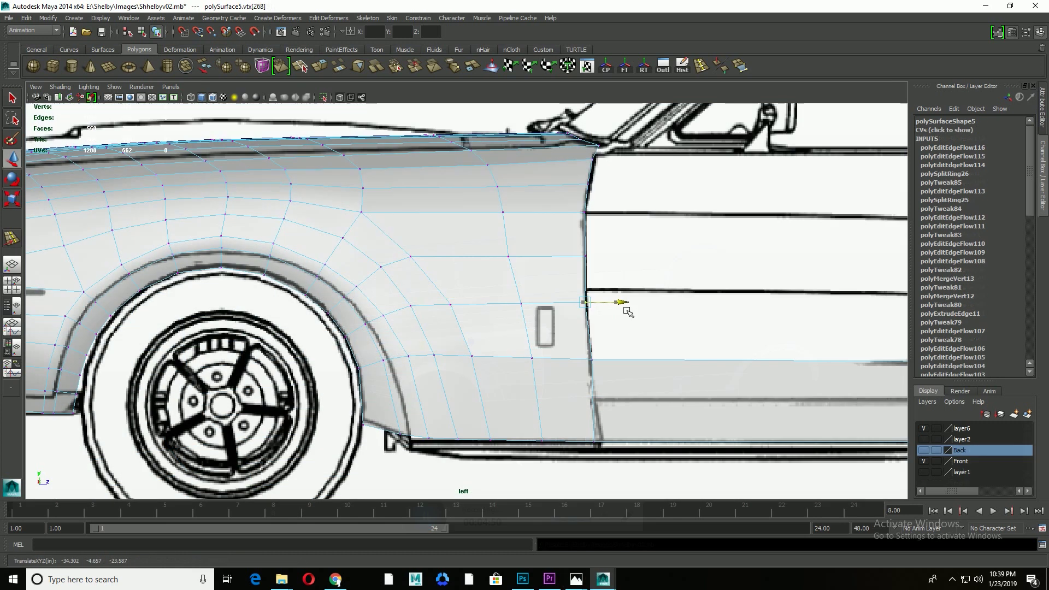
{"action": "scroll", "coordinate": [628, 311], "scroll_direction": "down", "scroll_amount": 3}
{"action": "middle_click_drag", "start_coordinate": [627, 311], "coordinate": [383, 306], "text": "alt"}
{"action": "left_click", "coordinate": [281, 210]}
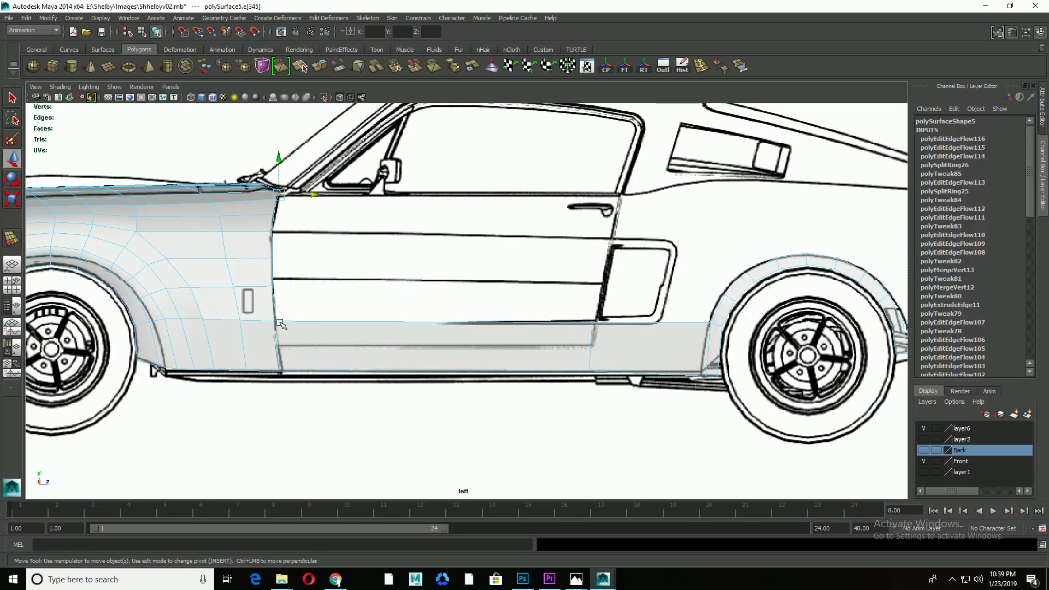
{"action": "middle_click_drag", "start_coordinate": [282, 336], "coordinate": [709, 323], "text": "shift"}
{"action": "left_click", "coordinate": [708, 322]}
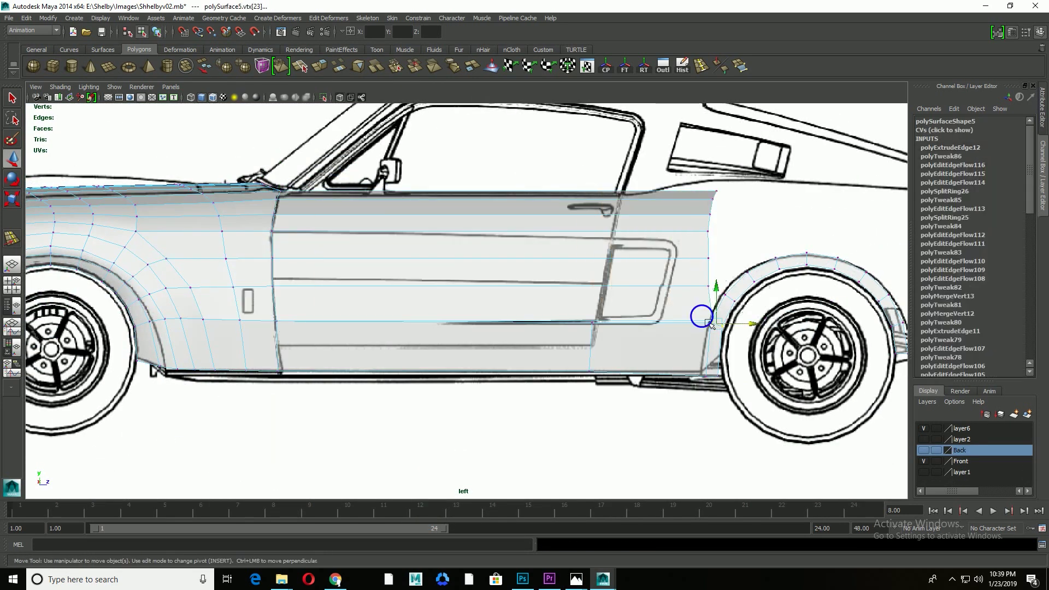
{"action": "left_click_drag", "start_coordinate": [737, 180], "coordinate": [672, 290]}
{"action": "key", "text": "r"}
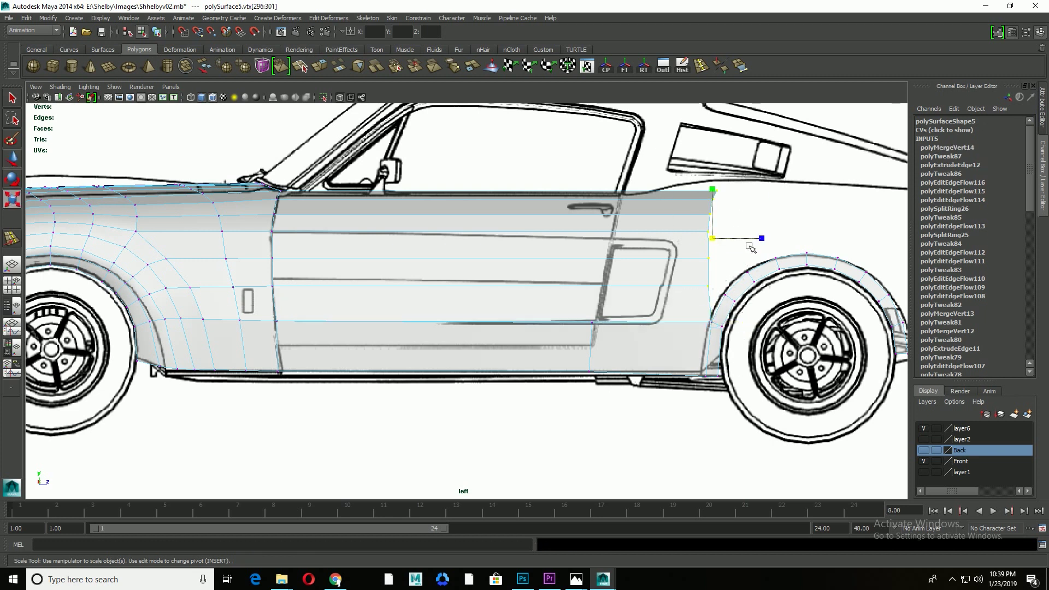
{"action": "middle_click_drag", "start_coordinate": [743, 273], "coordinate": [531, 264]}
Step: Check the rear-view reference photo, then orbit the body and pick a vertex
{"action": "key", "text": "space"}
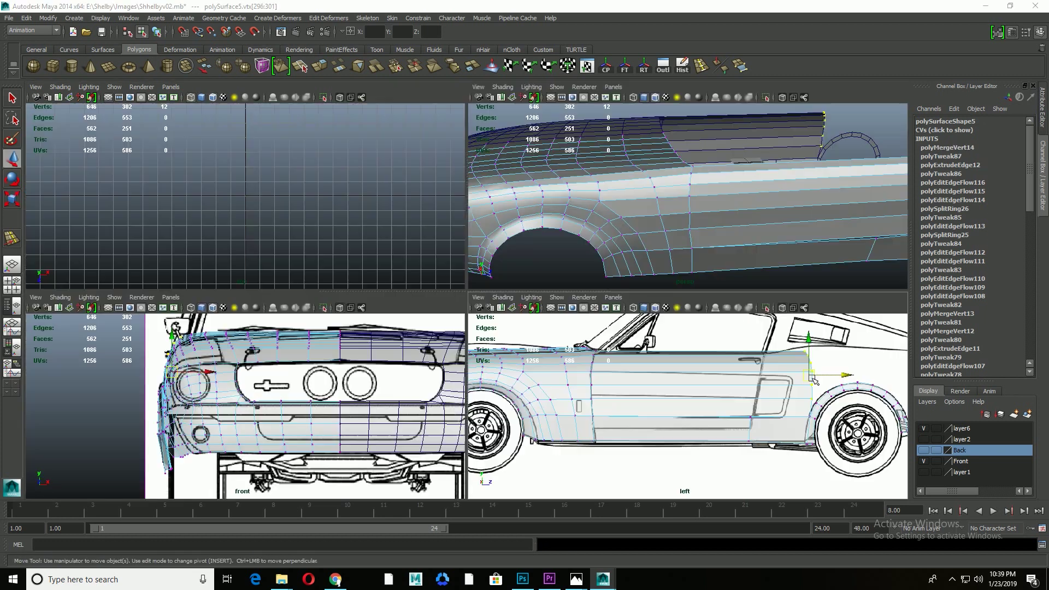
{"action": "key", "text": "space"}
{"action": "key", "text": "alt+Tab"}
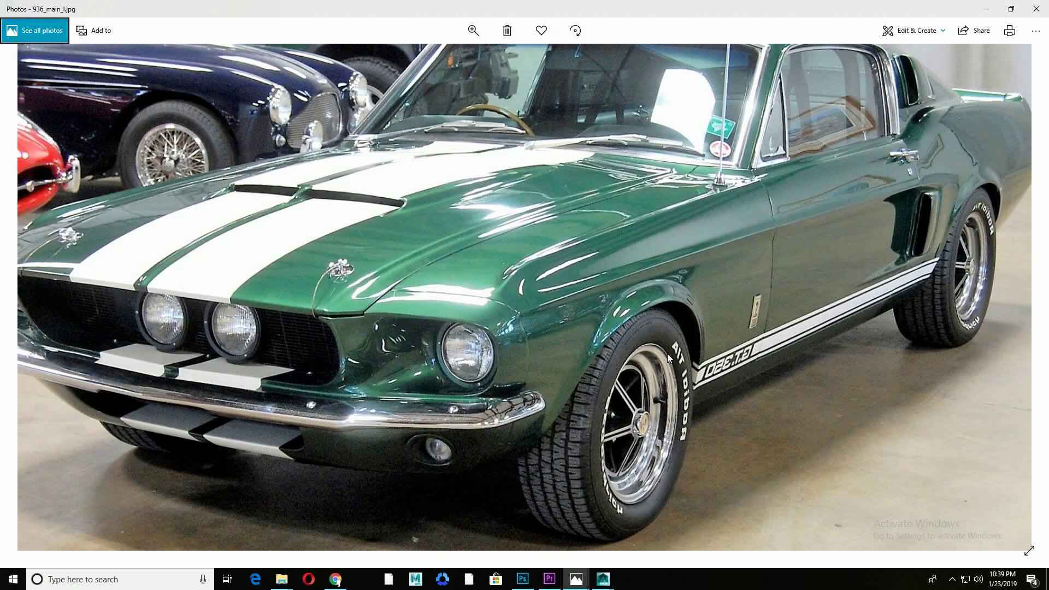
{"action": "left_click", "coordinate": [1022, 297]}
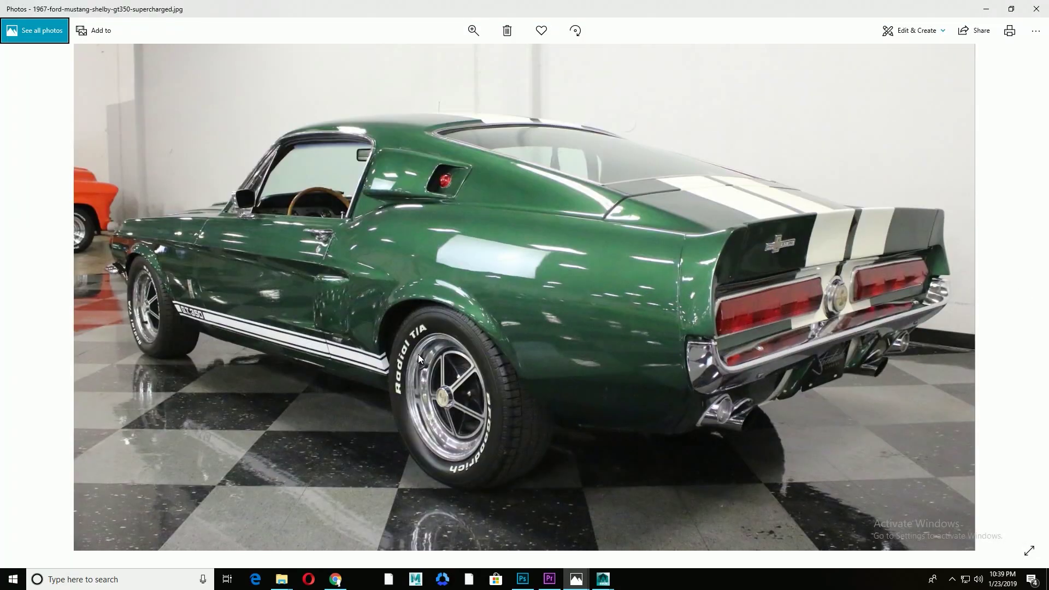
{"action": "key", "text": "alt+Tab"}
{"action": "mouse_move", "coordinate": [635, 394]}
{"action": "left_mouse_down", "text": "alt"}
{"action": "mouse_move", "coordinate": [557, 253]}
{"action": "mouse_move", "coordinate": [283, 316]}
{"action": "mouse_move", "coordinate": [484, 381]}
{"action": "left_mouse_up", "text": "alt"}
{"action": "left_click", "coordinate": [557, 253]}
Step: In the side view, split a new vertical edge across the door and merge its vertex
{"action": "key", "text": "space"}
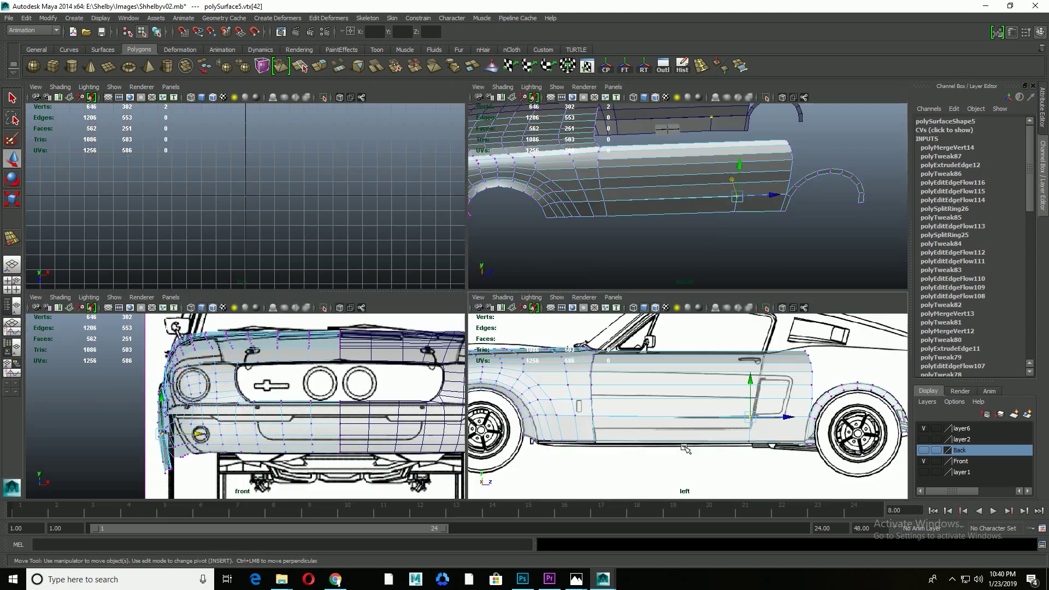
{"action": "key", "text": "space"}
{"action": "left_click", "coordinate": [301, 67]}
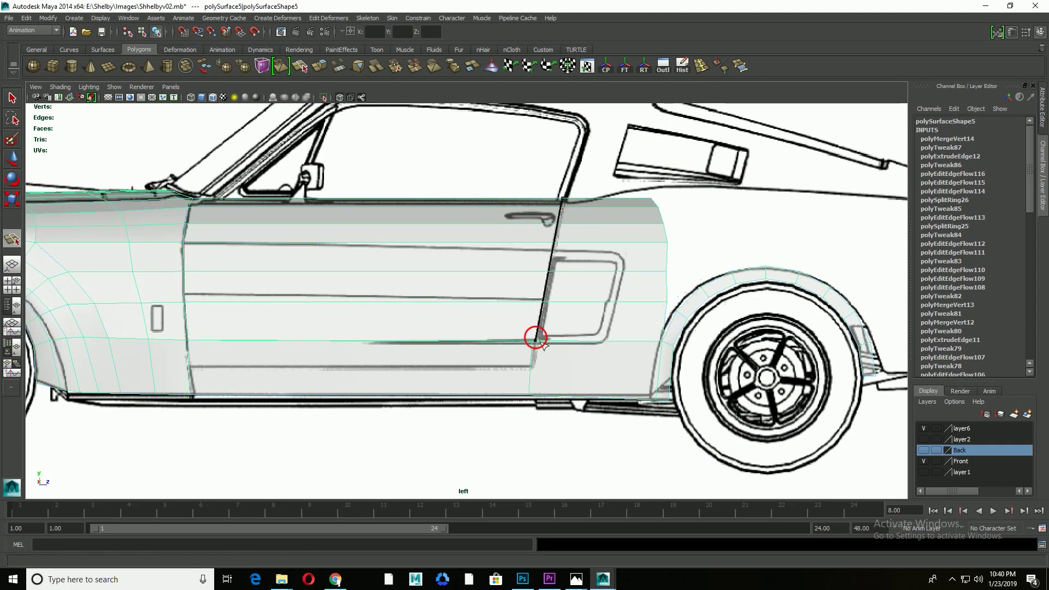
{"action": "key", "text": "Return"}
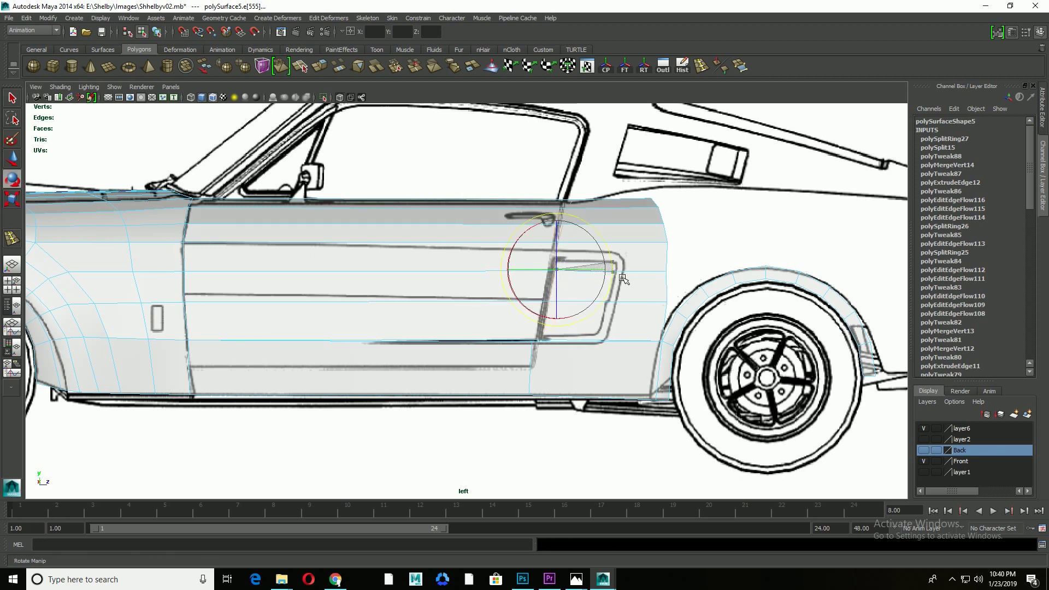
{"action": "left_click_drag", "start_coordinate": [595, 319], "coordinate": [571, 343]}
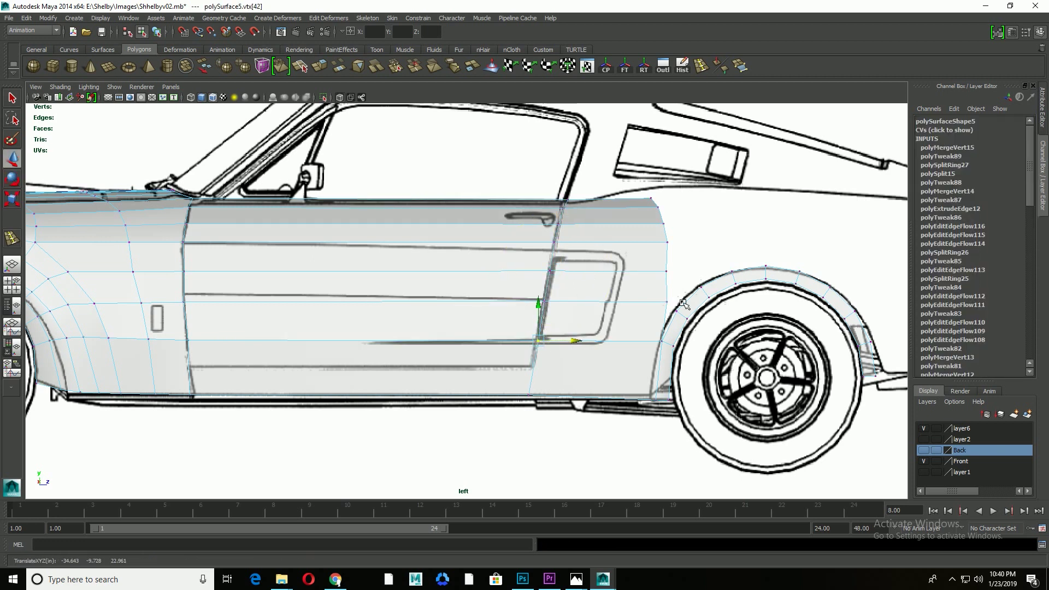
{"action": "scroll", "coordinate": [685, 303], "scroll_direction": "down", "scroll_amount": 3}
{"action": "scroll", "coordinate": [235, 301], "scroll_direction": "up", "scroll_amount": 3}
Step: Slide the front fender's horizontal edge loop into place
{"action": "left_click", "coordinate": [240, 319]}
{"action": "right_click_drag", "start_coordinate": [231, 281], "coordinate": [260, 365], "text": "shift"}
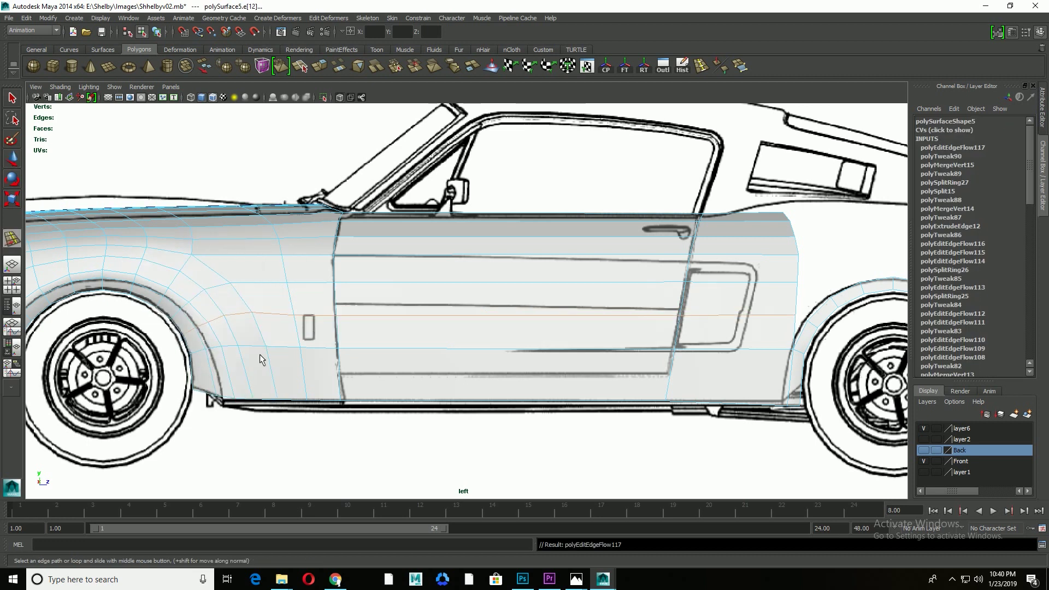
{"action": "scroll", "coordinate": [261, 360], "scroll_direction": "down", "scroll_amount": 2}
{"action": "scroll", "coordinate": [262, 359], "scroll_direction": "down", "scroll_amount": 2}
Step: Inspect the body in a maximized perspective view and browse the car reference photos
{"action": "key", "text": "space"}
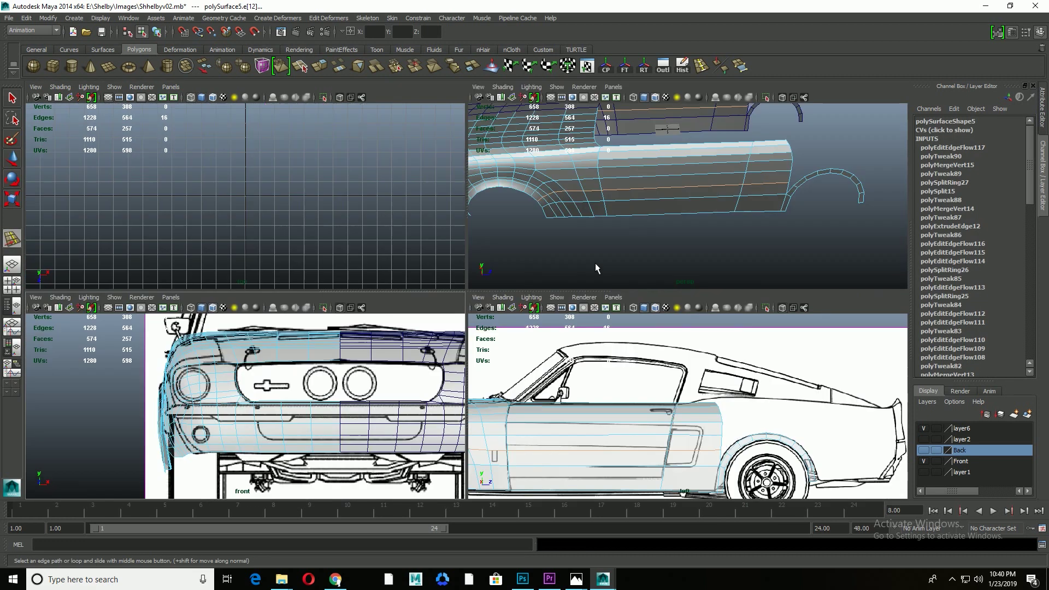
{"action": "key", "text": "space"}
{"action": "mouse_move", "coordinate": [595, 268]}
{"action": "left_mouse_down", "text": "alt"}
{"action": "mouse_move", "coordinate": [559, 377]}
{"action": "mouse_move", "coordinate": [530, 257]}
{"action": "left_mouse_up", "text": "alt"}
{"action": "left_click", "coordinate": [559, 377]}
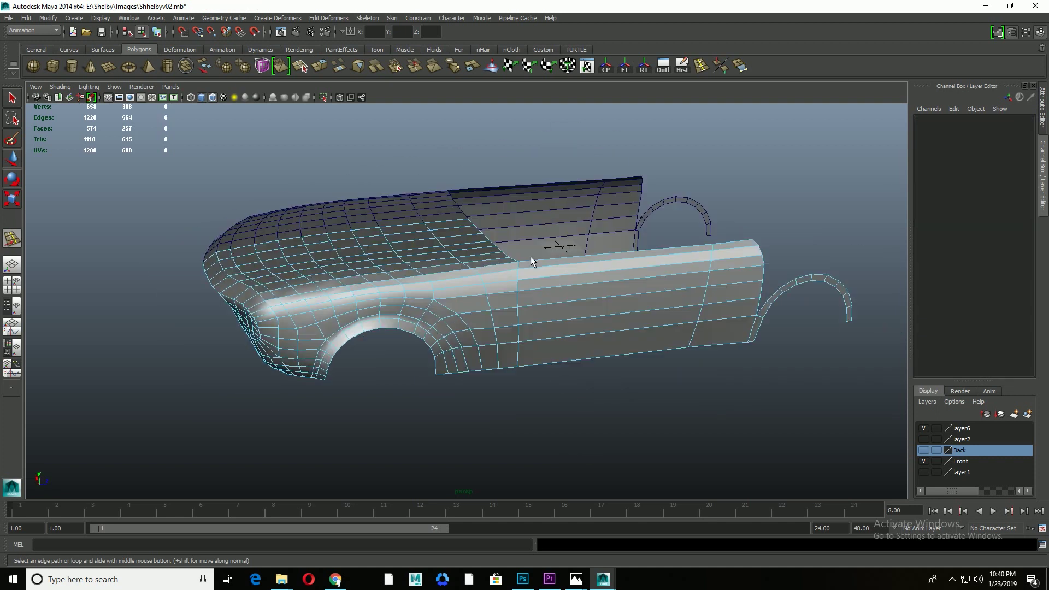
{"action": "key", "text": "alt+Tab"}
{"action": "left_click", "coordinate": [29, 302]}
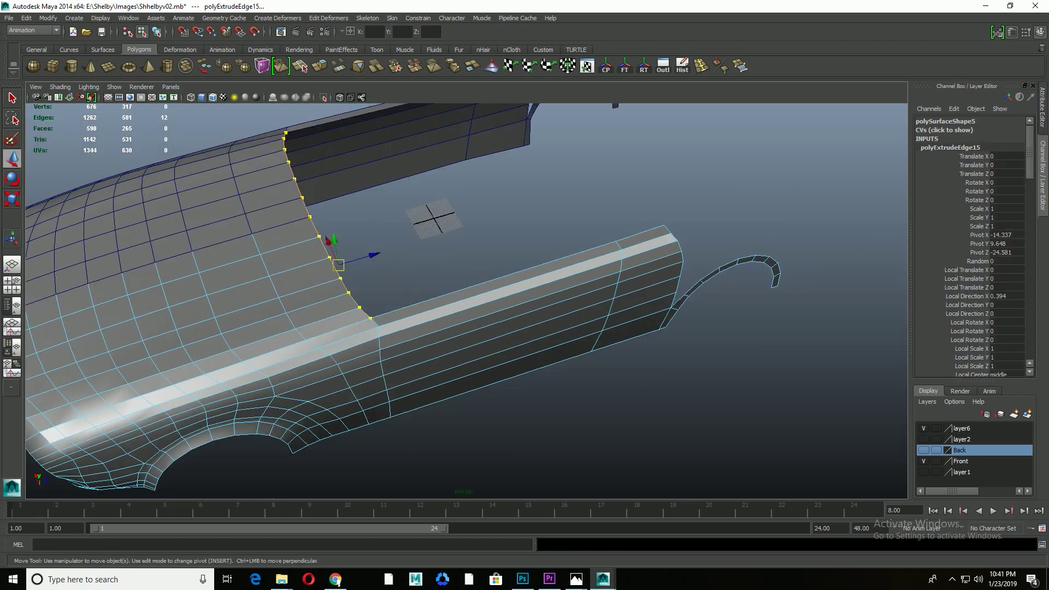
Step: Redo the cowl-edge extrusion as a new strip, raising and scaling it in to the windshield pillar
{"action": "key", "text": "ctrl+z"}
{"action": "key", "text": "ctrl+z"}
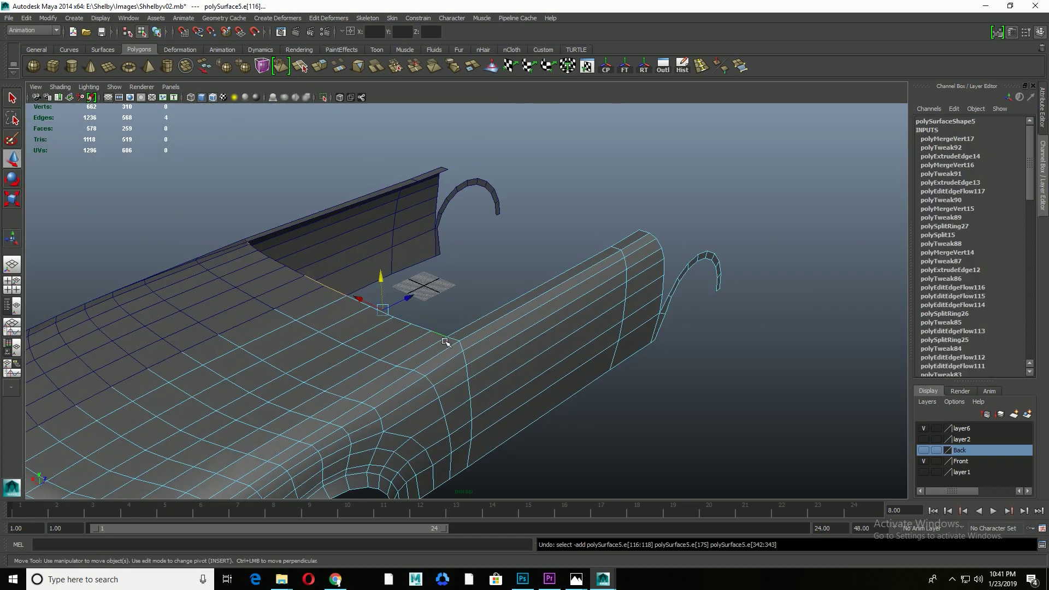
{"action": "left_click", "coordinate": [446, 342]}
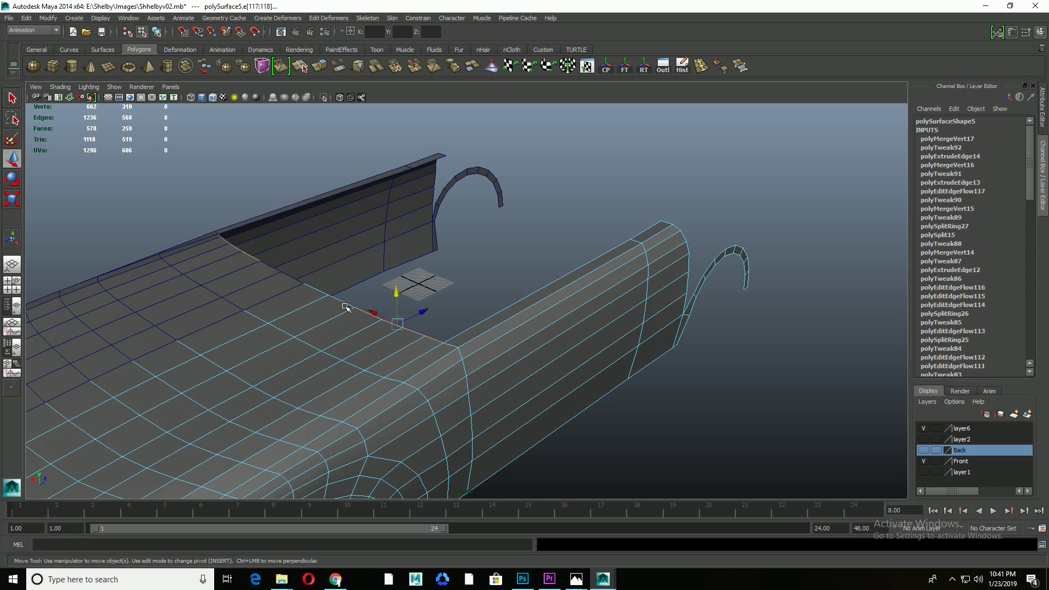
{"action": "right_click_drag", "start_coordinate": [329, 298], "coordinate": [306, 306], "text": "shift"}
{"action": "left_click_drag", "start_coordinate": [306, 306], "coordinate": [205, 217]}
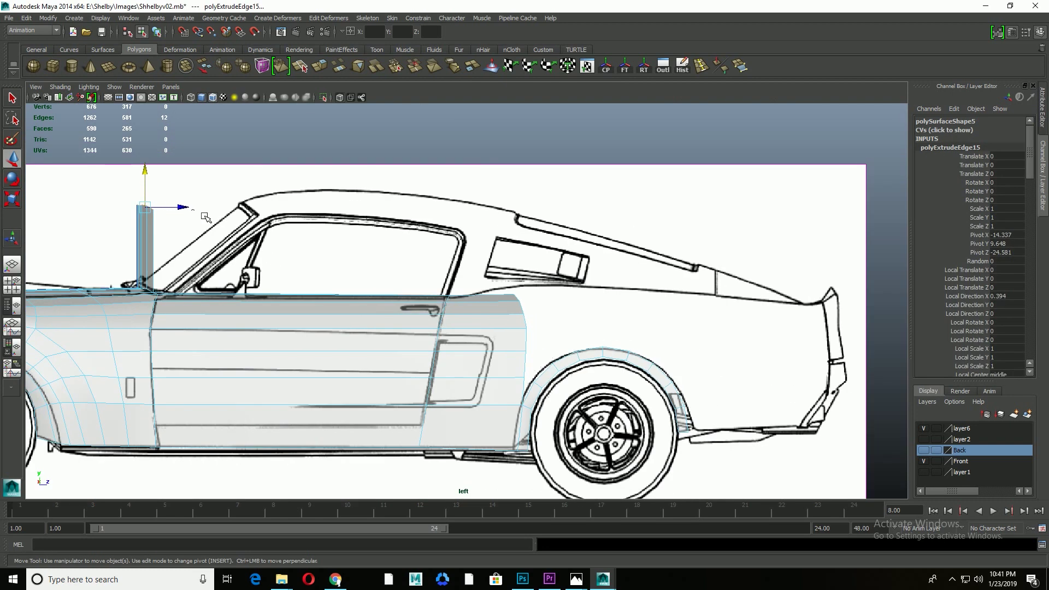
{"action": "mouse_move", "coordinate": [304, 212]}
{"action": "left_mouse_down"}
{"action": "mouse_move", "coordinate": [305, 262]}
{"action": "mouse_move", "coordinate": [314, 266]}
{"action": "left_mouse_up"}
{"action": "key", "text": "r"}
{"action": "key", "text": "w"}
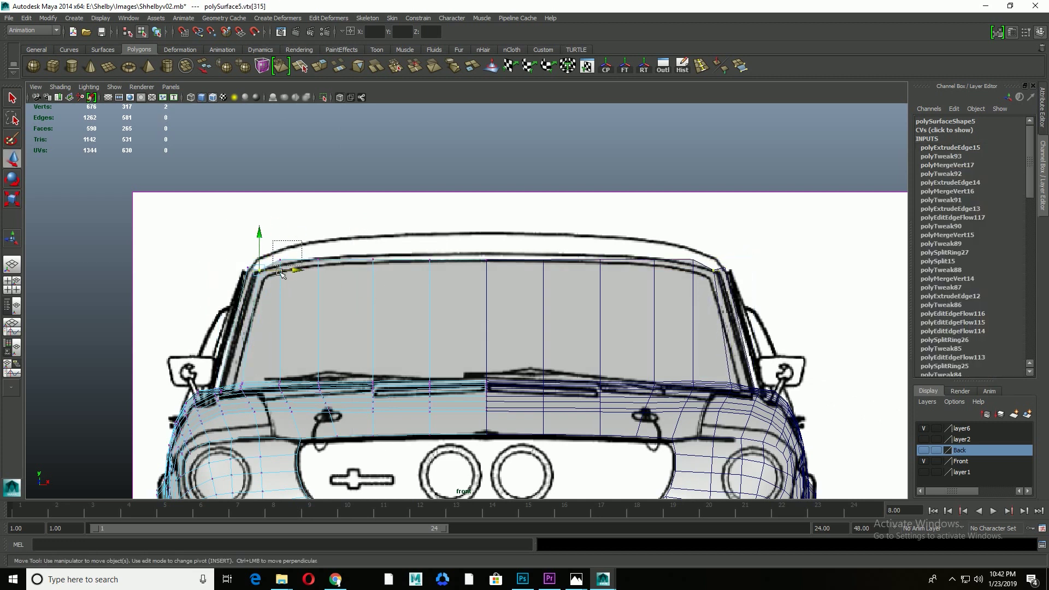
Step: In the side view, move the strip's top vertices up the windshield pillar and select the pillar base vertices
{"action": "key", "text": "space"}
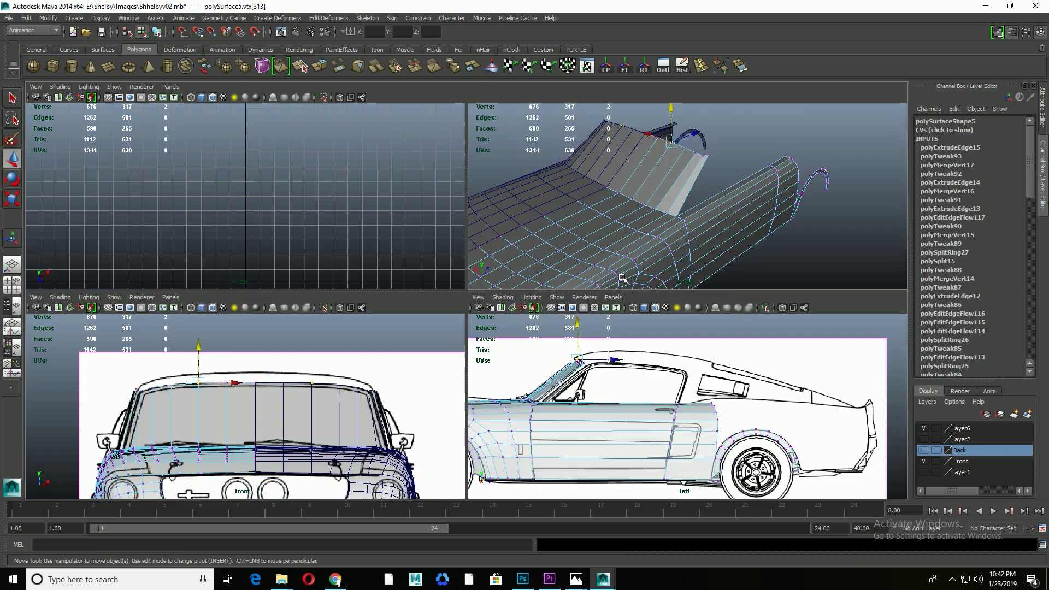
{"action": "key", "text": "space"}
{"action": "scroll", "coordinate": [429, 239], "scroll_direction": "up", "scroll_amount": 5}
{"action": "left_click_drag", "start_coordinate": [425, 241], "coordinate": [452, 243]}
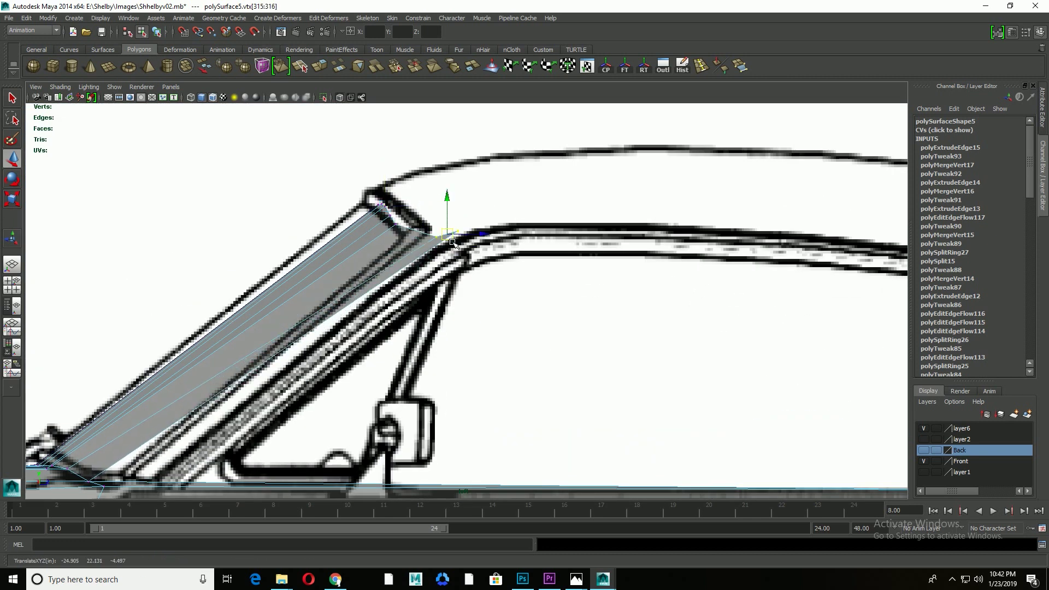
{"action": "middle_click_drag", "start_coordinate": [299, 348], "coordinate": [516, 209], "text": "alt"}
{"action": "left_click", "coordinate": [282, 359]}
{"action": "left_click", "coordinate": [239, 346]}
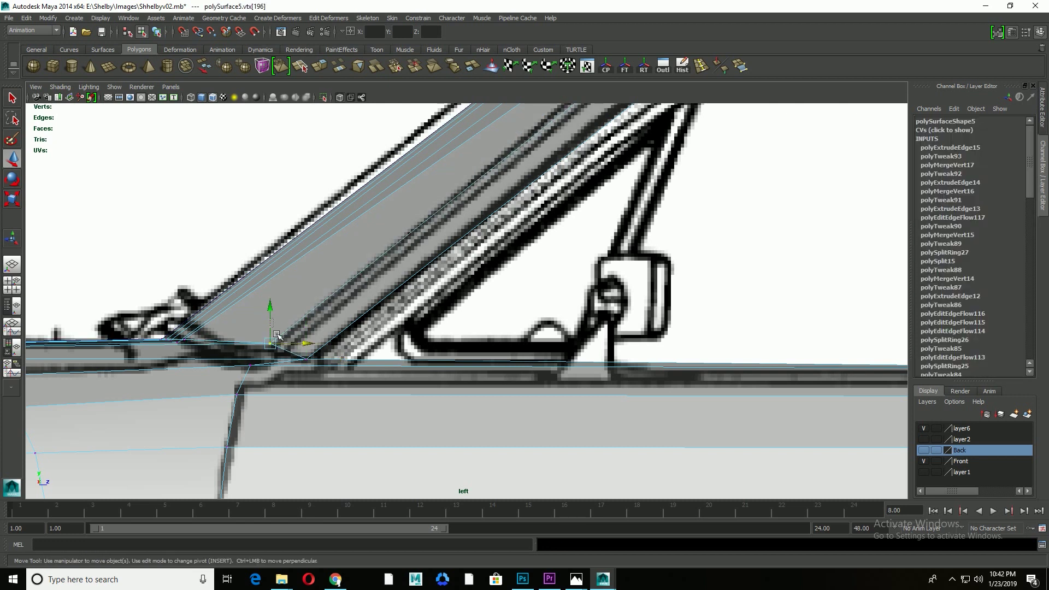
Step: Smooth the pillar strip's edge flow, undoing the unwanted selection and tweak changes
{"action": "scroll", "coordinate": [328, 218], "scroll_direction": "down", "scroll_amount": 2}
{"action": "scroll", "coordinate": [498, 228], "scroll_direction": "up", "scroll_amount": 2}
{"action": "key", "text": "ctrl+z"}
{"action": "key", "text": "ctrl+z"}
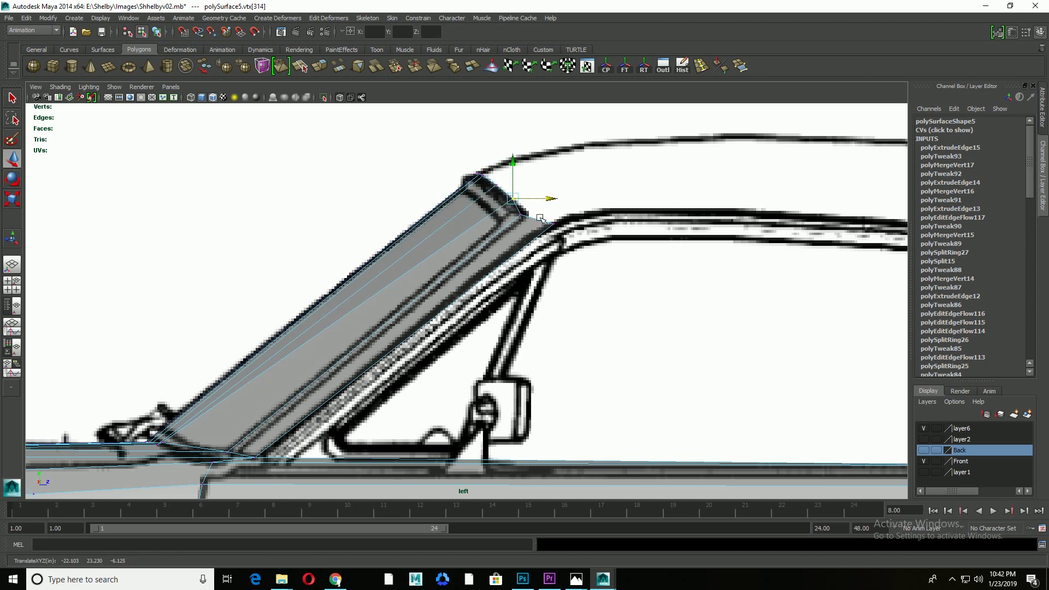
{"action": "key", "text": "ctrl+z"}
{"action": "key", "text": "ctrl+z"}
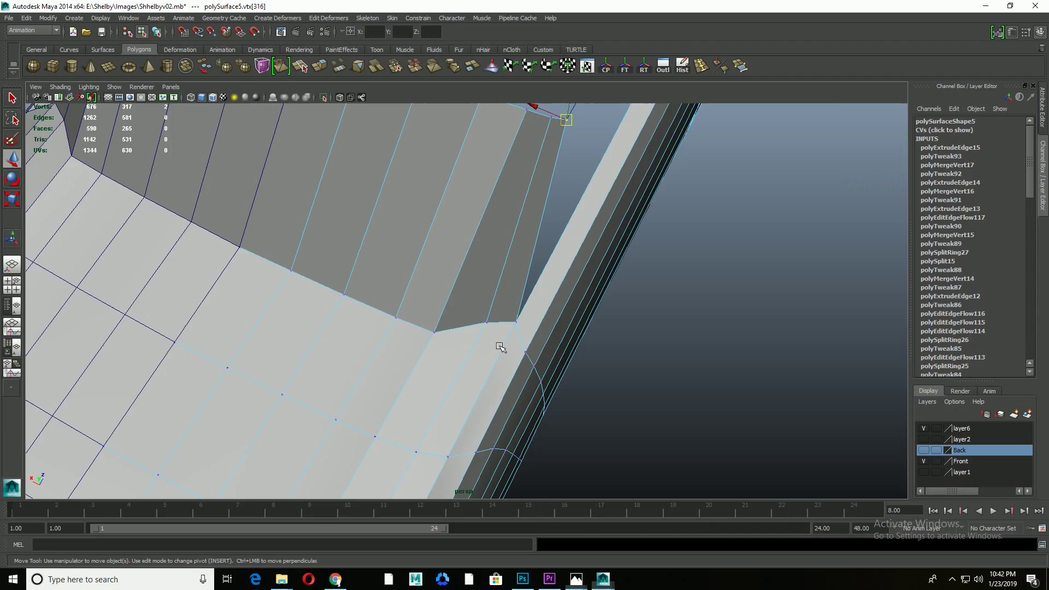
{"action": "key", "text": "ctrl+z"}
{"action": "key", "text": "ctrl+z"}
{"action": "right_click_drag", "start_coordinate": [469, 234], "coordinate": [427, 273], "text": "shift"}
{"action": "key", "text": "ctrl+z"}
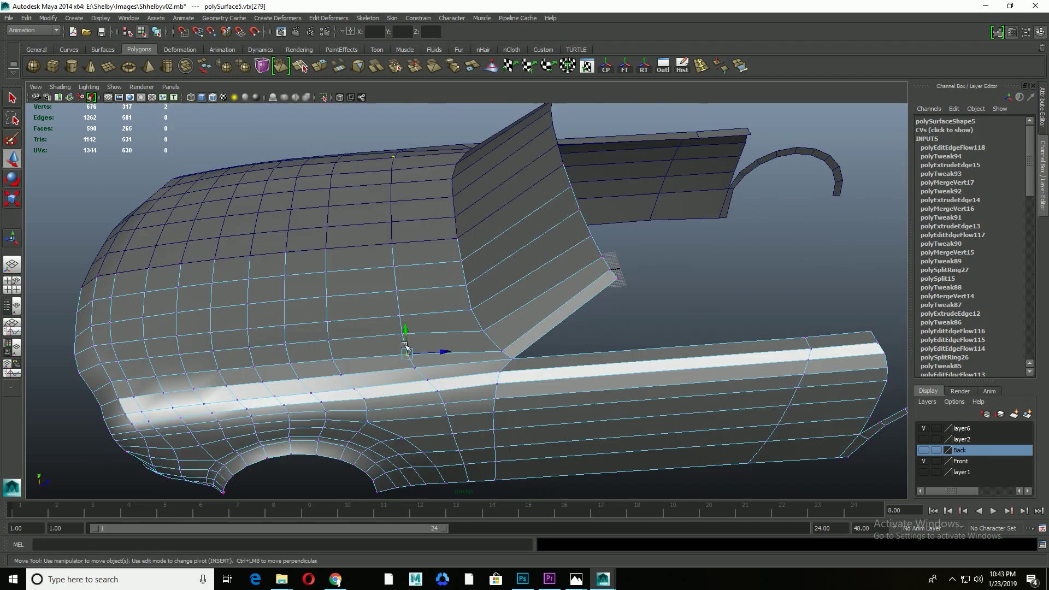
{"action": "key", "text": "ctrl+z"}
{"action": "key", "text": "ctrl+z"}
Step: Undo the last edge-flow tweaks on the pillar strip and orbit to view its top
{"action": "key", "text": "ctrl+z"}
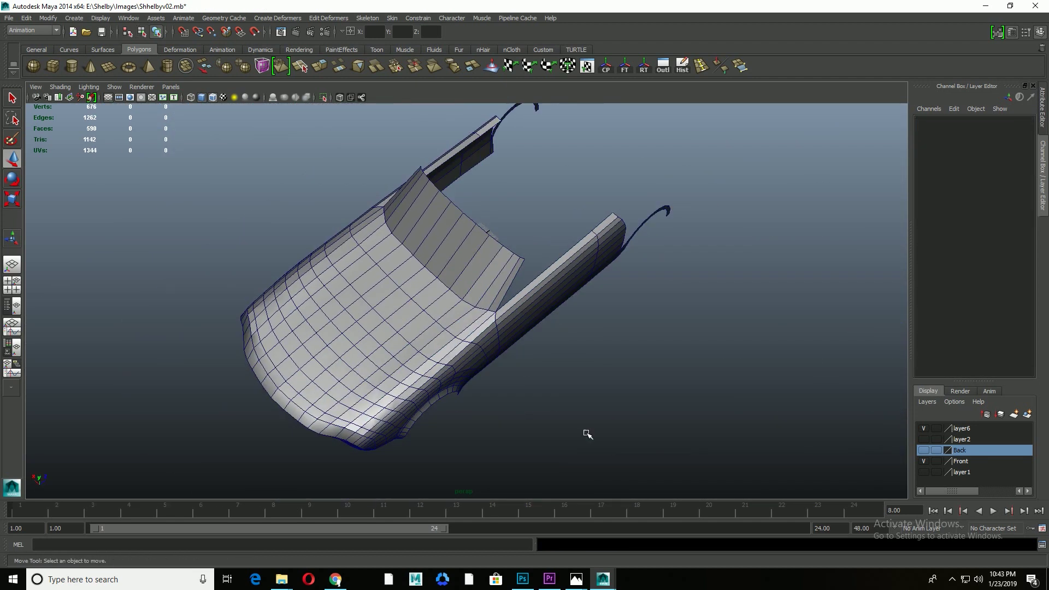
{"action": "key", "text": "ctrl+z"}
{"action": "left_click_drag", "start_coordinate": [487, 433], "coordinate": [750, 473], "text": "alt"}
{"action": "key", "text": "ctrl+z"}
{"action": "right_click_drag", "start_coordinate": [605, 375], "coordinate": [623, 462], "text": "shift"}
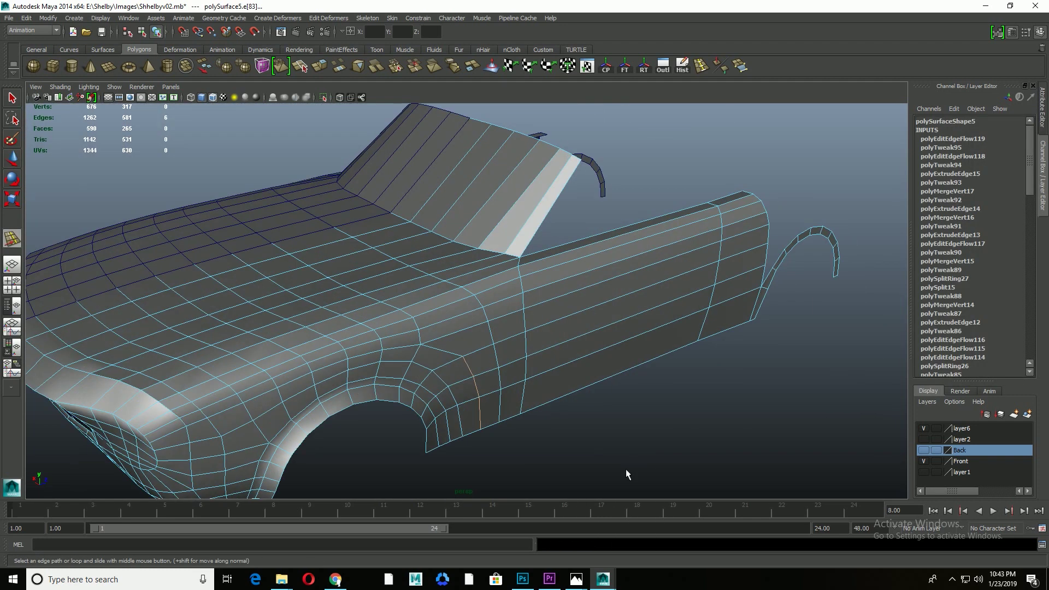
{"action": "key", "text": "ctrl+z"}
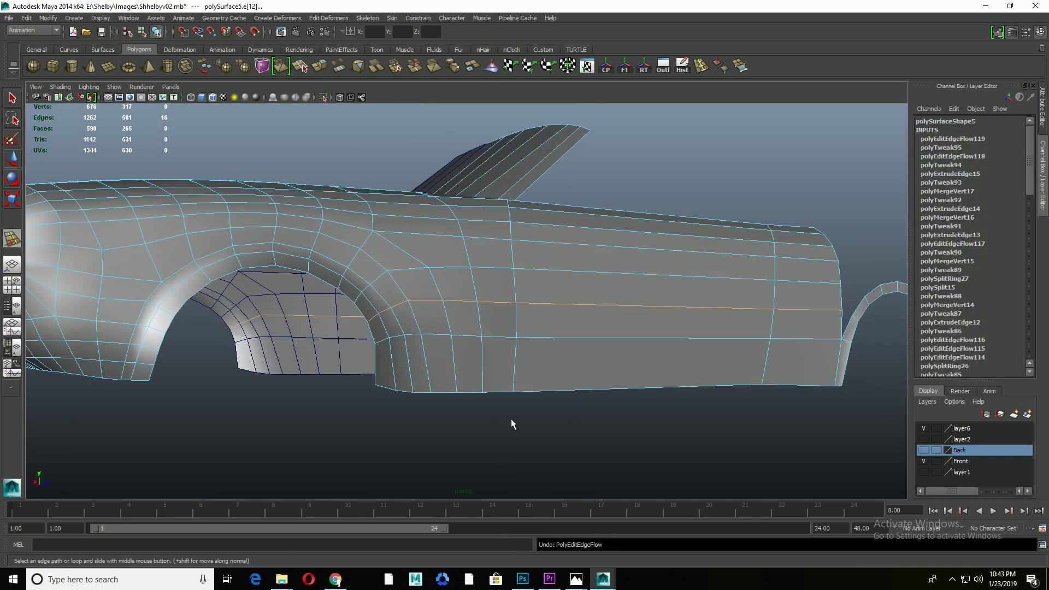
{"action": "key", "text": "ctrl+z"}
{"action": "key", "text": "ctrl+z"}
{"action": "right_click_drag", "start_coordinate": [473, 306], "coordinate": [478, 272]}
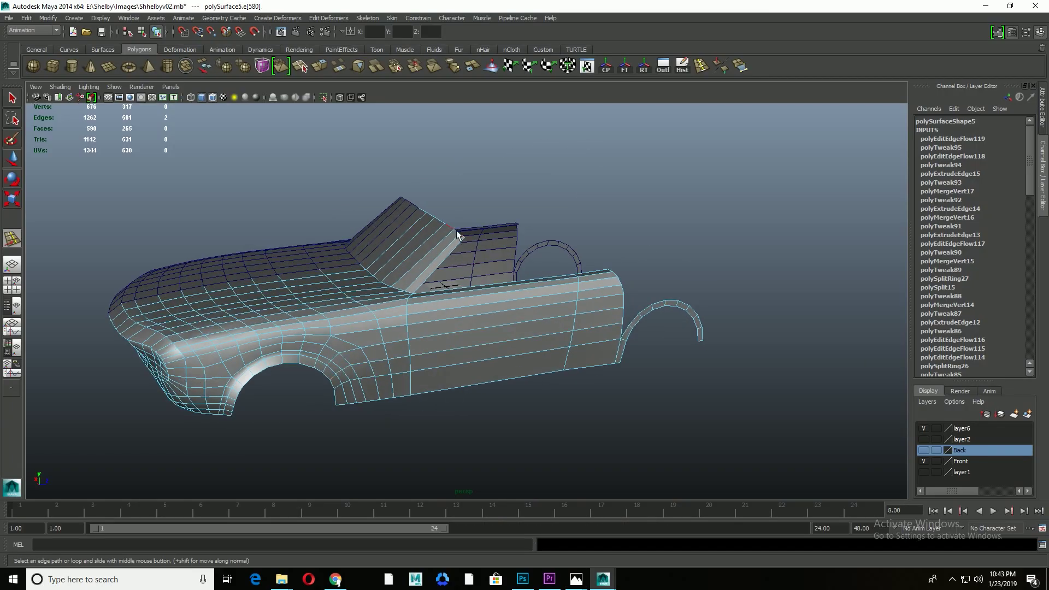
Step: Extrude the pillar's top edges back along the roofline as a new roof strip
{"action": "key", "text": "ctrl+e"}
{"action": "key", "text": "w"}
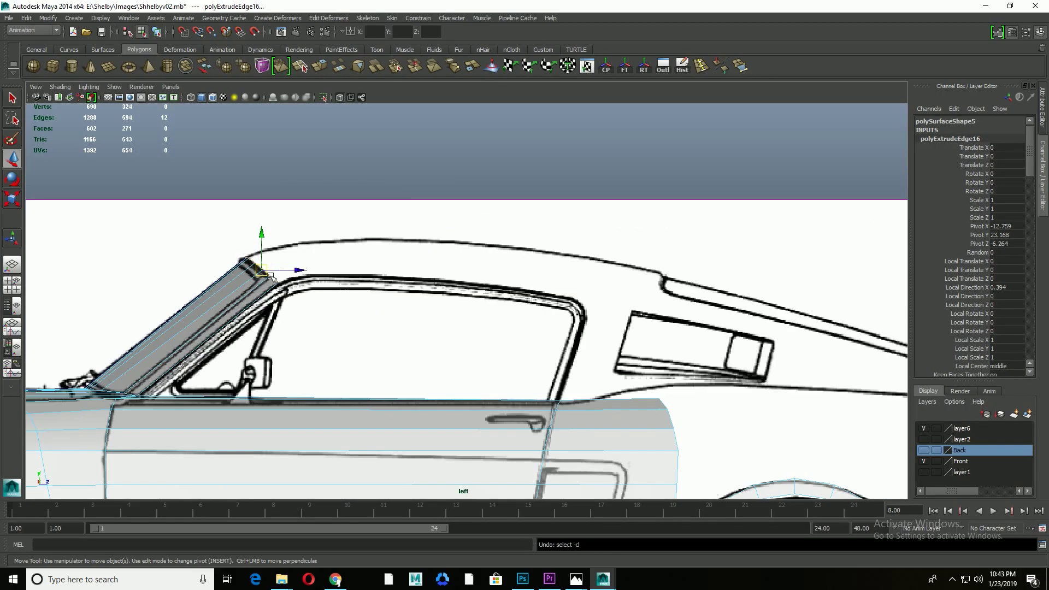
{"action": "left_click_drag", "start_coordinate": [270, 276], "coordinate": [672, 295]}
{"action": "key", "text": "space"}
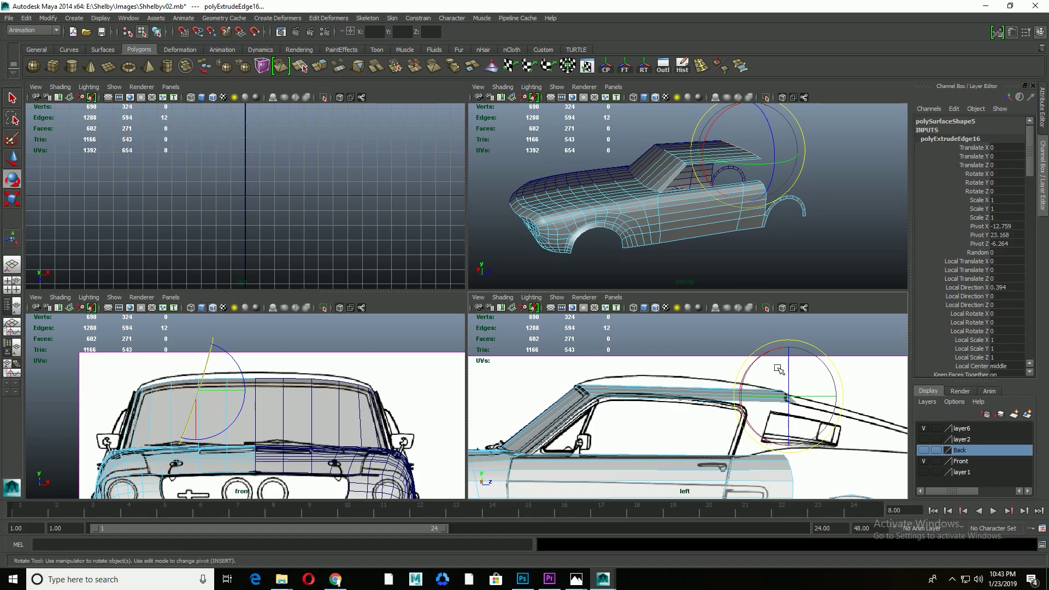
Step: Check the green GT350 rear-view reference photo, then frame the extruded rear edge
{"action": "key", "text": "alt+Tab"}
{"action": "left_click", "coordinate": [1021, 284]}
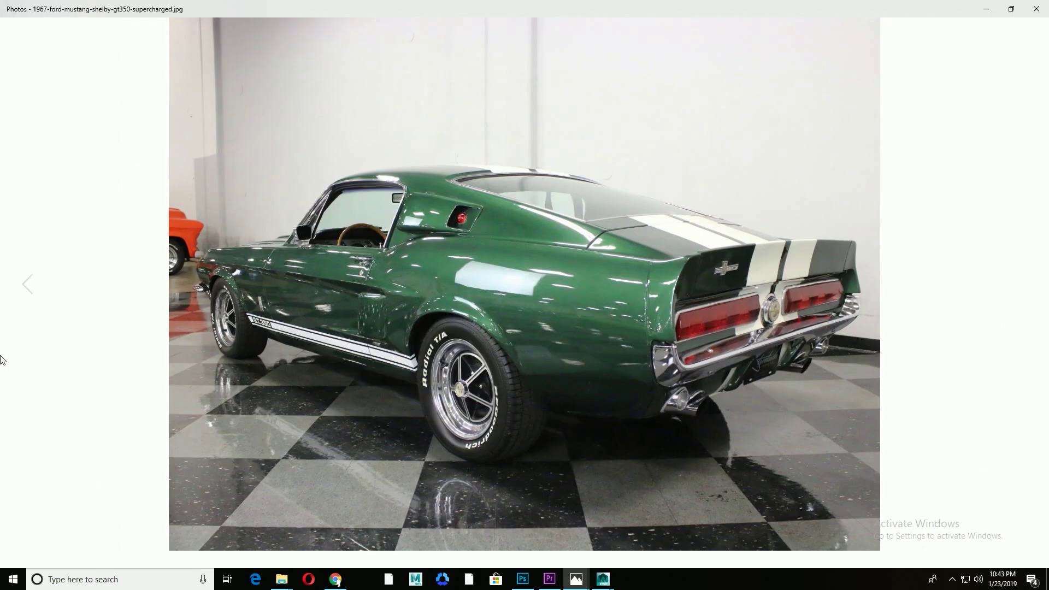
{"action": "key", "text": "alt+Tab"}
{"action": "key", "text": "space"}
{"action": "key", "text": "f"}
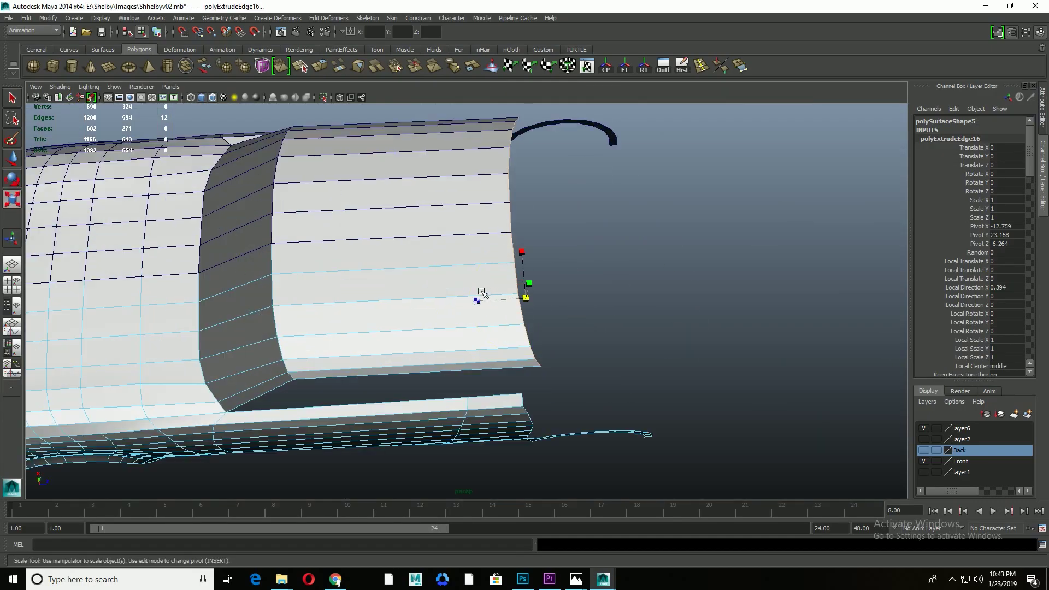
Step: Move the strip end back, scale it, and bend the roof strip to follow the roofline curve
{"action": "key", "text": "space"}
{"action": "key", "text": "space"}
{"action": "left_click_drag", "start_coordinate": [699, 272], "coordinate": [737, 273]}
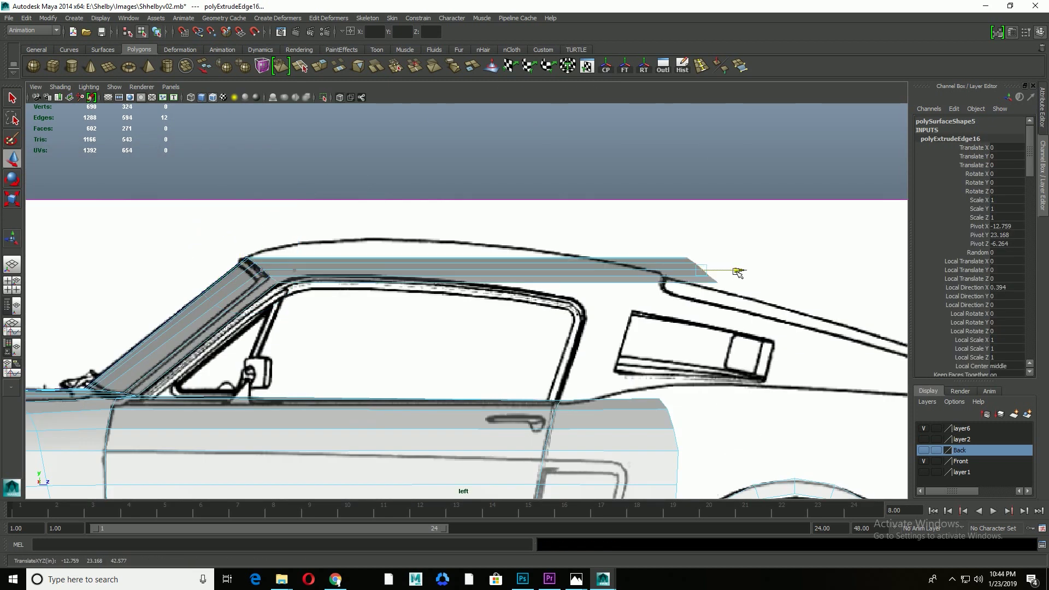
{"action": "key", "text": "space"}
{"action": "key", "text": "space"}
{"action": "key", "text": "r"}
{"action": "key", "text": "space"}
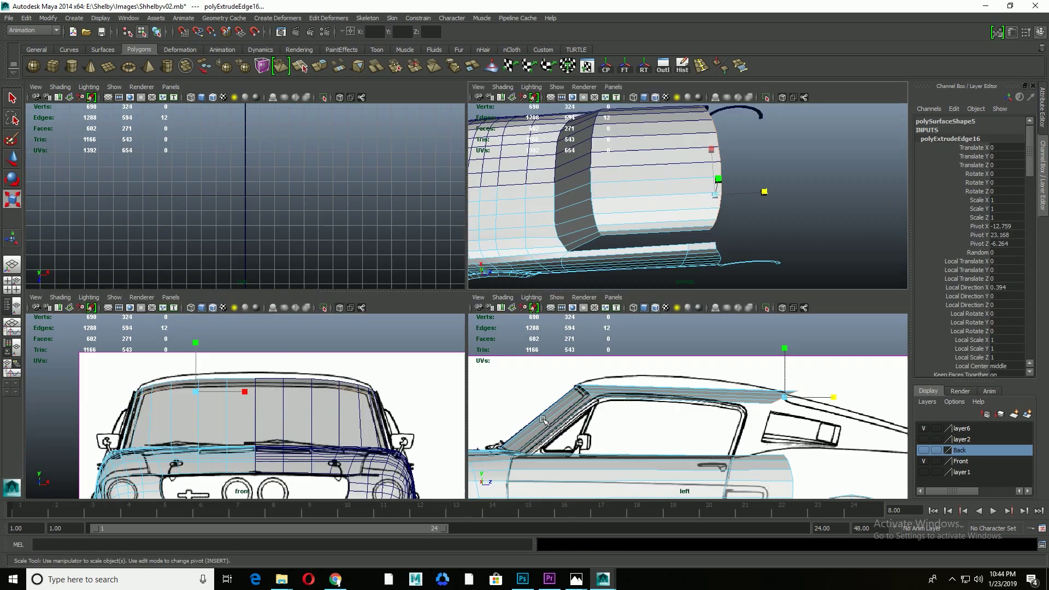
{"action": "key", "text": "space"}
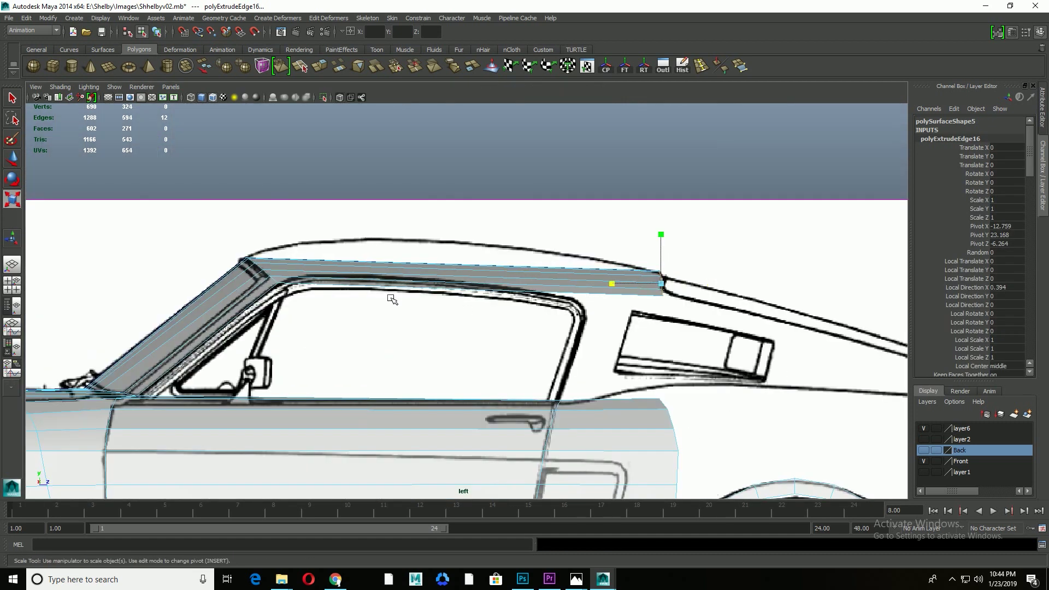
{"action": "left_click", "coordinate": [398, 293]}
{"action": "left_click_drag", "start_coordinate": [475, 282], "coordinate": [464, 229]}
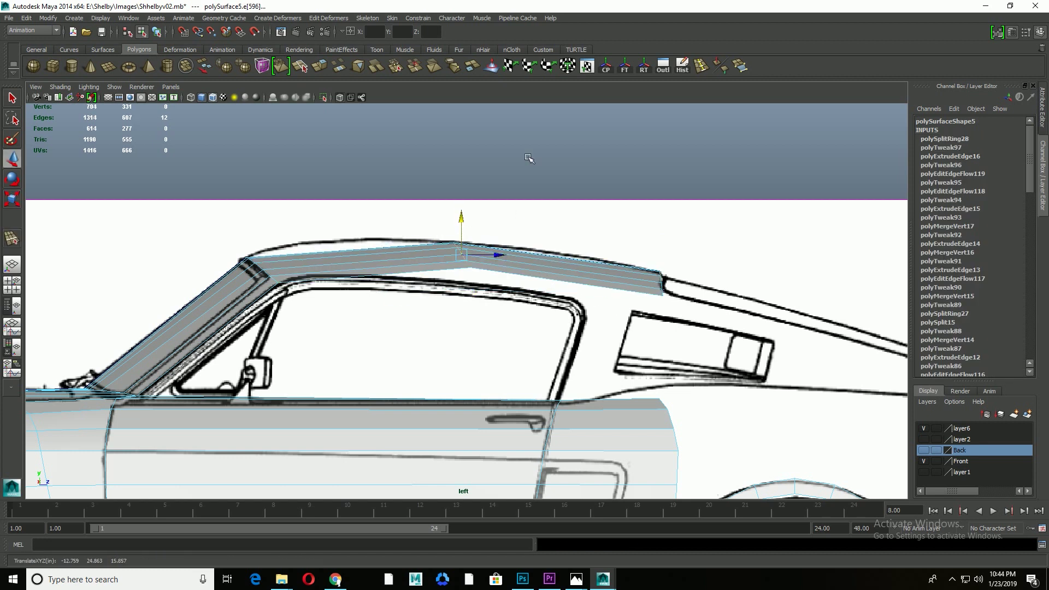
Step: Select the roof strip's lower edges and insert two edge loops across the roof strip
{"action": "key", "text": "F10"}
{"action": "left_click_drag", "start_coordinate": [481, 262], "coordinate": [364, 324]}
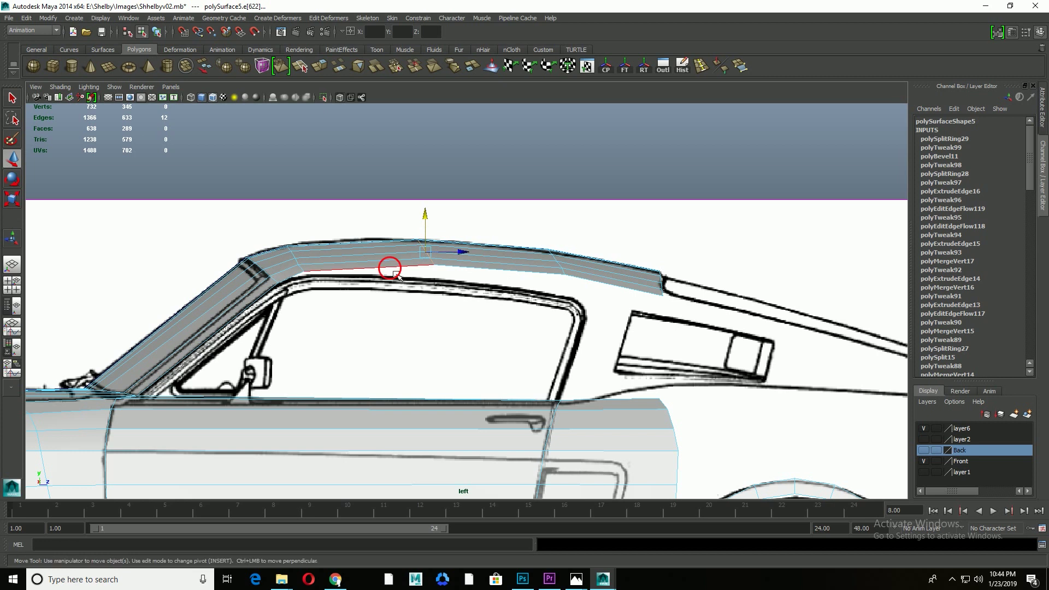
{"action": "right_click_drag", "start_coordinate": [599, 156], "coordinate": [601, 218], "text": "shift"}
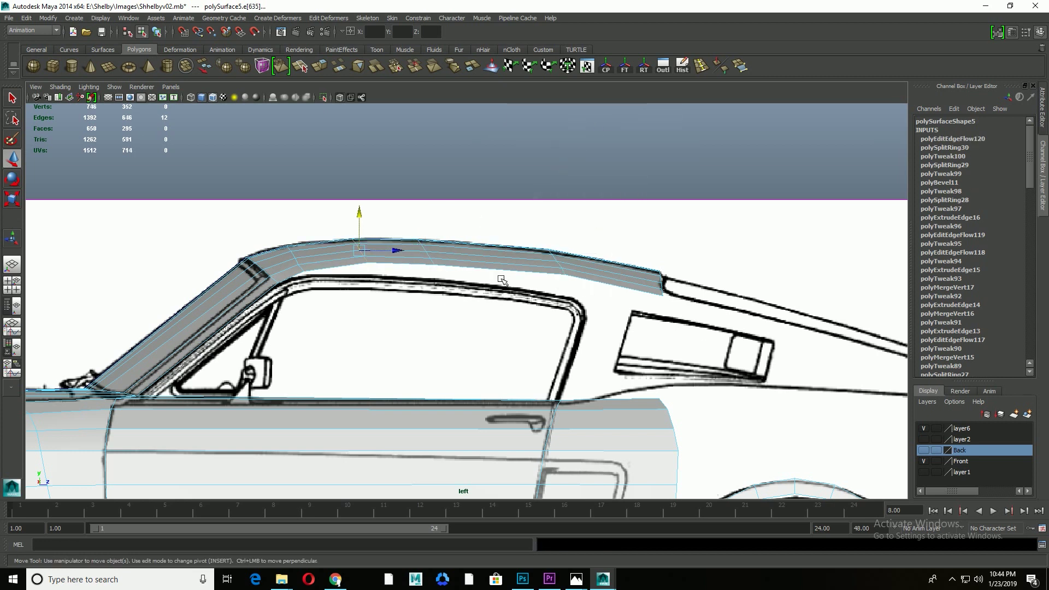
{"action": "right_click_drag", "start_coordinate": [612, 164], "coordinate": [612, 234], "text": "shift"}
{"action": "scroll", "coordinate": [524, 351], "scroll_direction": "down", "scroll_amount": 2}
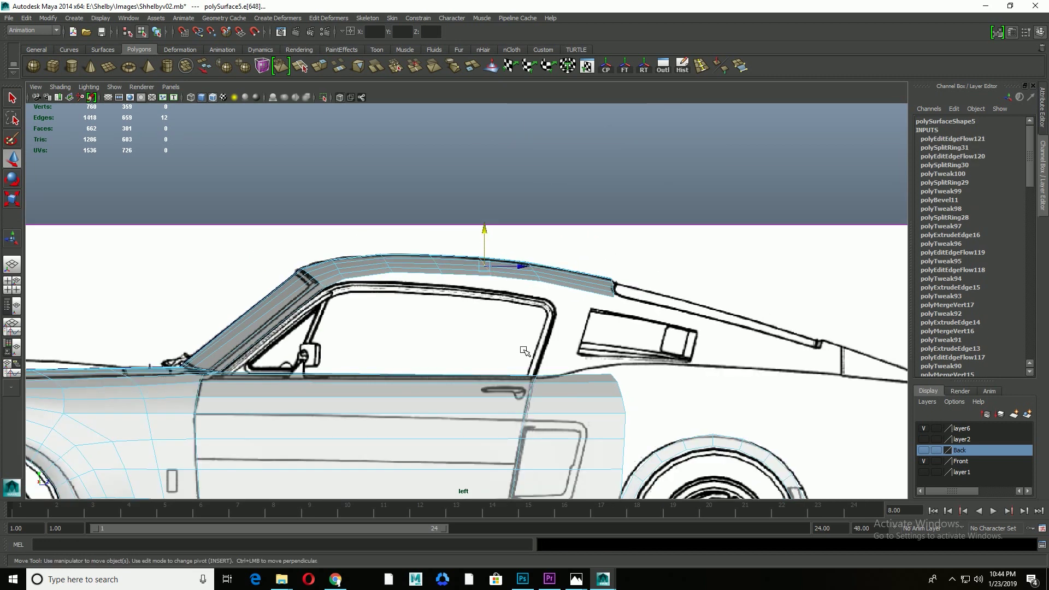
{"action": "scroll", "coordinate": [351, 341], "scroll_direction": "up", "scroll_amount": 2}
Step: Even out the edge flow on two roof edges
{"action": "key", "text": "F9"}
{"action": "left_click", "coordinate": [353, 271]}
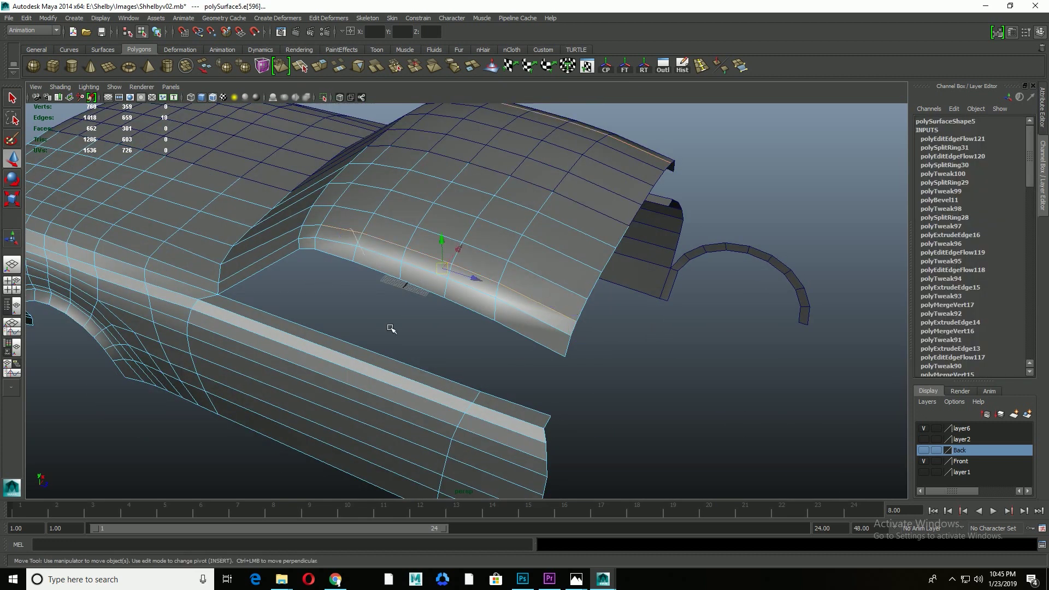
{"action": "right_click_drag", "start_coordinate": [361, 256], "coordinate": [382, 343], "text": "shift"}
{"action": "right_click_drag", "start_coordinate": [362, 257], "coordinate": [386, 346], "text": "shift"}
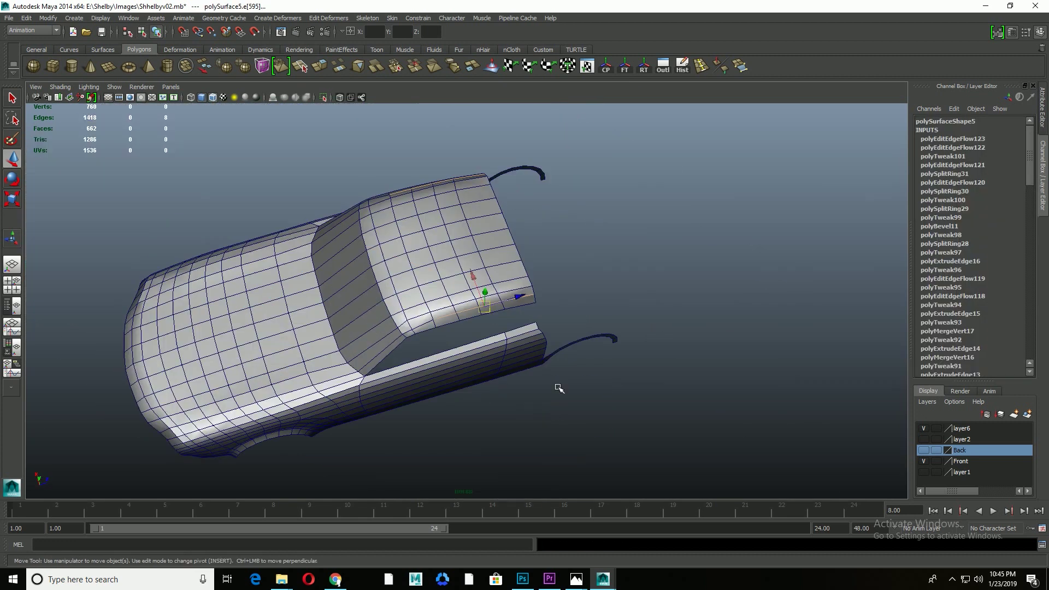
Step: Orbit around to inspect the roof's rear corner from the car's side
{"action": "left_click_drag", "start_coordinate": [559, 387], "coordinate": [492, 328], "text": "alt"}
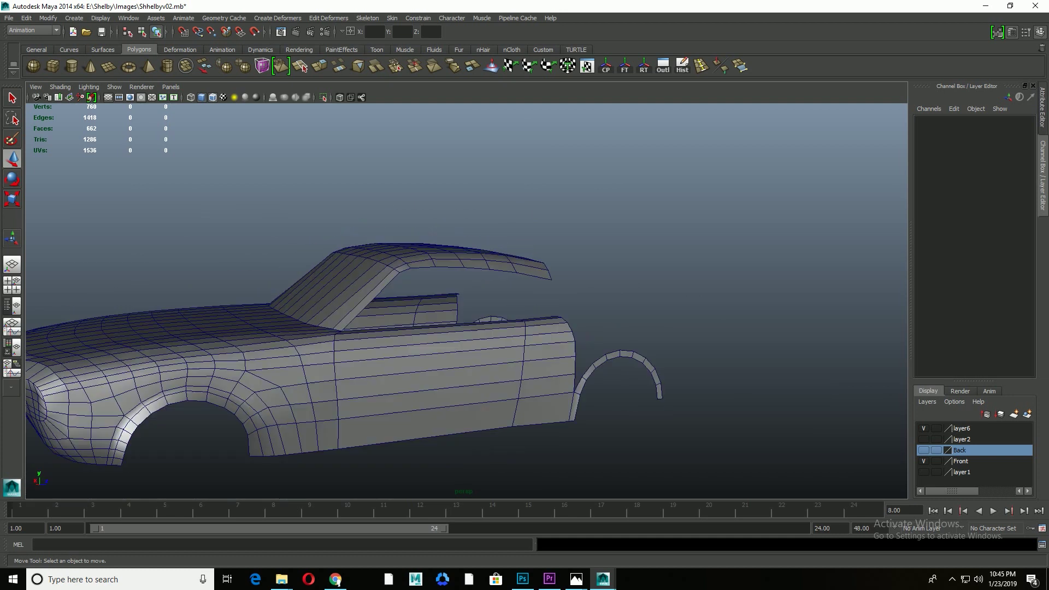
{"action": "left_click", "coordinate": [498, 265]}
{"action": "mouse_move", "coordinate": [529, 359]}
{"action": "left_mouse_down", "text": "alt"}
{"action": "mouse_move", "coordinate": [526, 234]}
{"action": "mouse_move", "coordinate": [501, 281]}
{"action": "left_mouse_up", "text": "alt"}
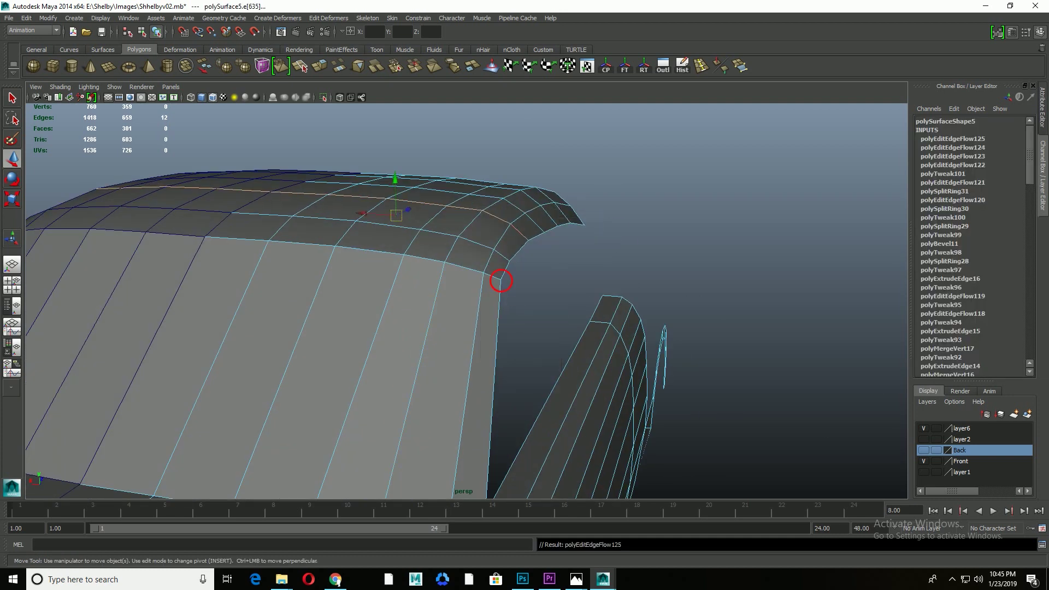
{"action": "left_click", "coordinate": [548, 274]}
{"action": "mouse_move", "coordinate": [548, 274]}
{"action": "right_mouse_down", "text": "alt"}
{"action": "mouse_move", "coordinate": [300, 434]}
{"action": "mouse_move", "coordinate": [454, 441]}
{"action": "right_mouse_up", "text": "alt"}
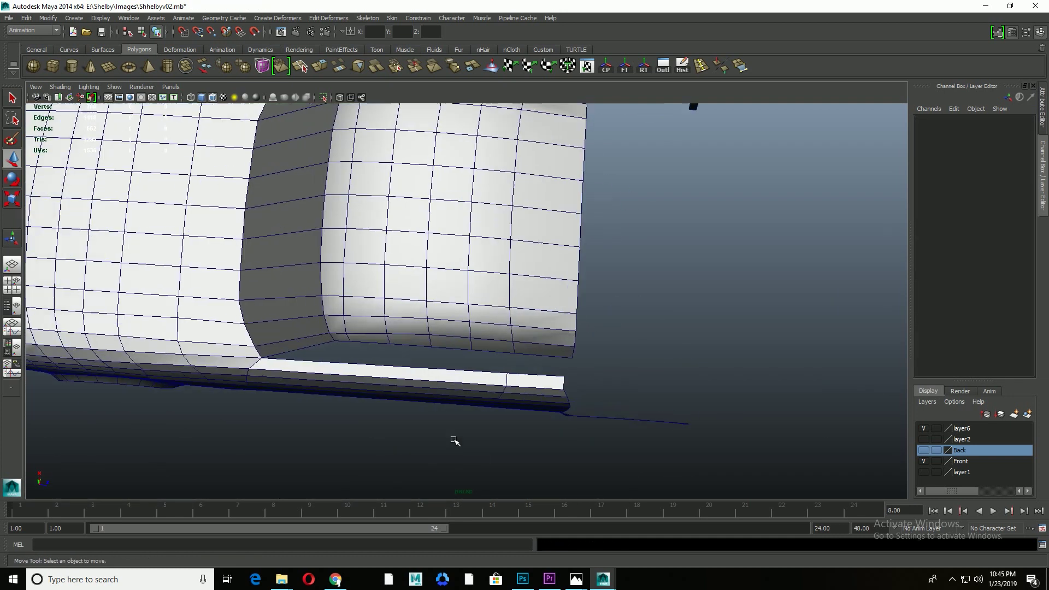
{"action": "left_click_drag", "start_coordinate": [454, 441], "coordinate": [386, 356], "text": "alt"}
Step: Smooth a full roof edge loop to the curvature and select the roof's rear edge loop
{"action": "double_click", "coordinate": [423, 328]}
{"action": "right_click_drag", "start_coordinate": [503, 293], "coordinate": [503, 405]}
{"action": "left_click_drag", "start_coordinate": [503, 405], "coordinate": [573, 469], "text": "alt"}
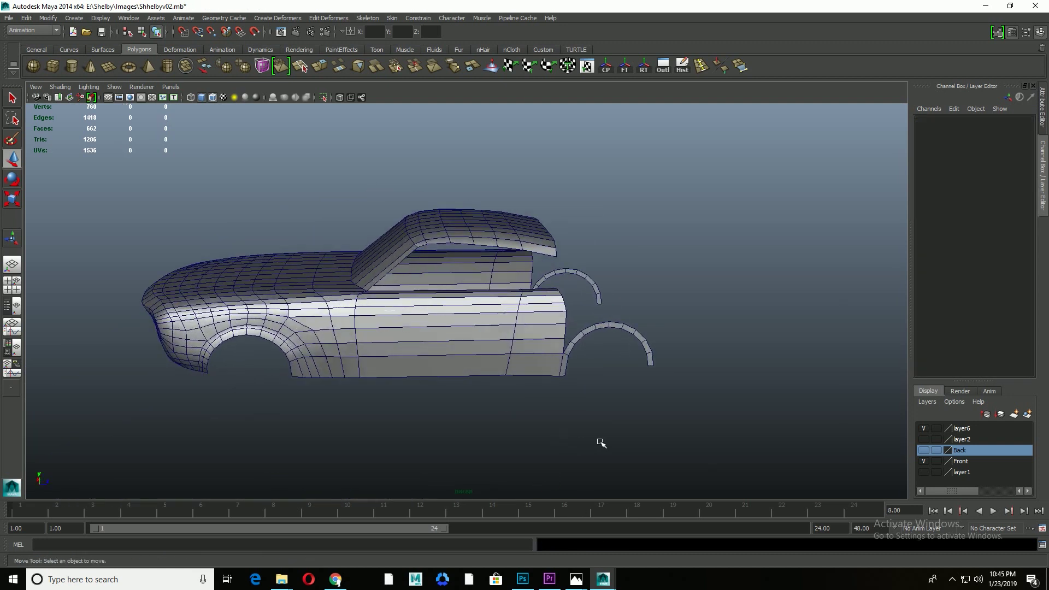
{"action": "double_click", "coordinate": [601, 268]}
Step: Bridge the roof's rear edge to the door edge and view the result from a raised three-quarter angle
{"action": "right_click_drag", "start_coordinate": [590, 359], "coordinate": [597, 471], "text": "shift"}
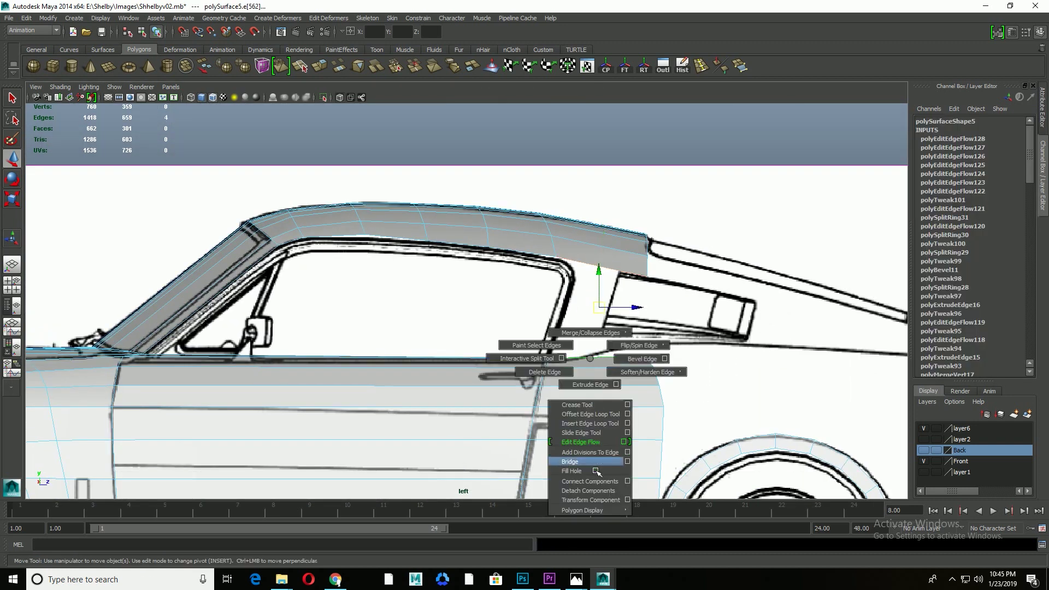
{"action": "right_click_drag", "start_coordinate": [656, 232], "coordinate": [652, 345], "text": "shift"}
{"action": "right_click_drag", "start_coordinate": [656, 232], "coordinate": [651, 345], "text": "shift"}
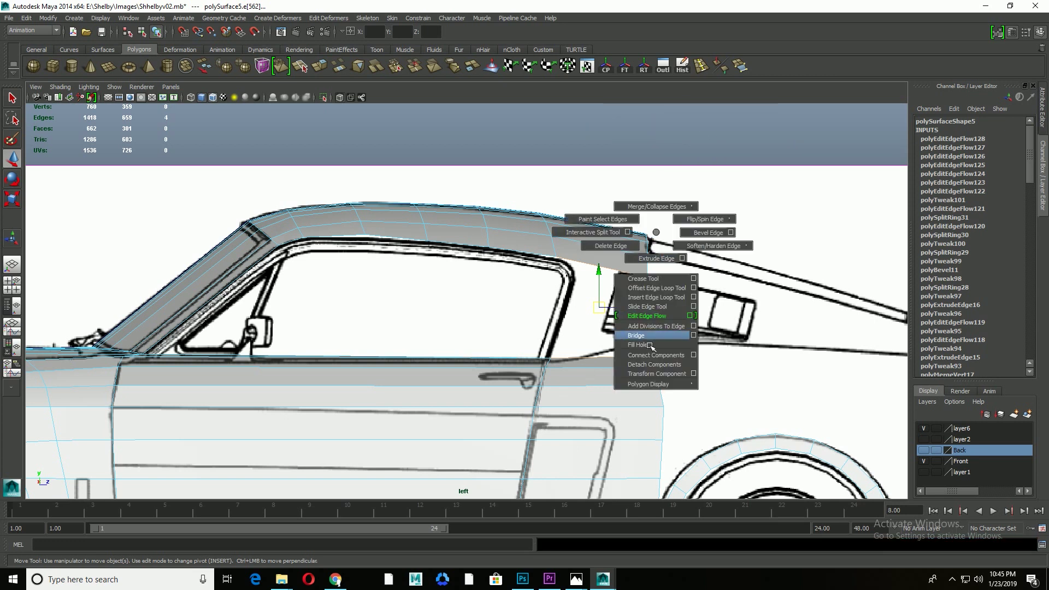
{"action": "key", "text": "f"}
{"action": "right_click_drag", "start_coordinate": [629, 295], "coordinate": [601, 300], "text": "shift"}
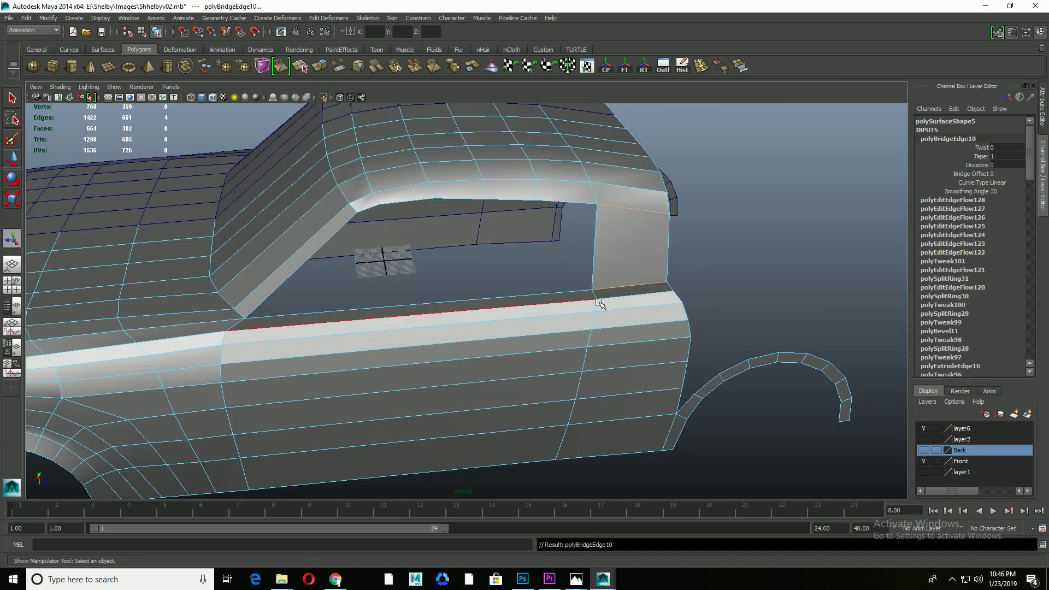
{"action": "scroll", "coordinate": [592, 346], "scroll_direction": "down", "scroll_amount": 3}
{"action": "left_click_drag", "start_coordinate": [553, 376], "coordinate": [612, 415], "text": "alt"}
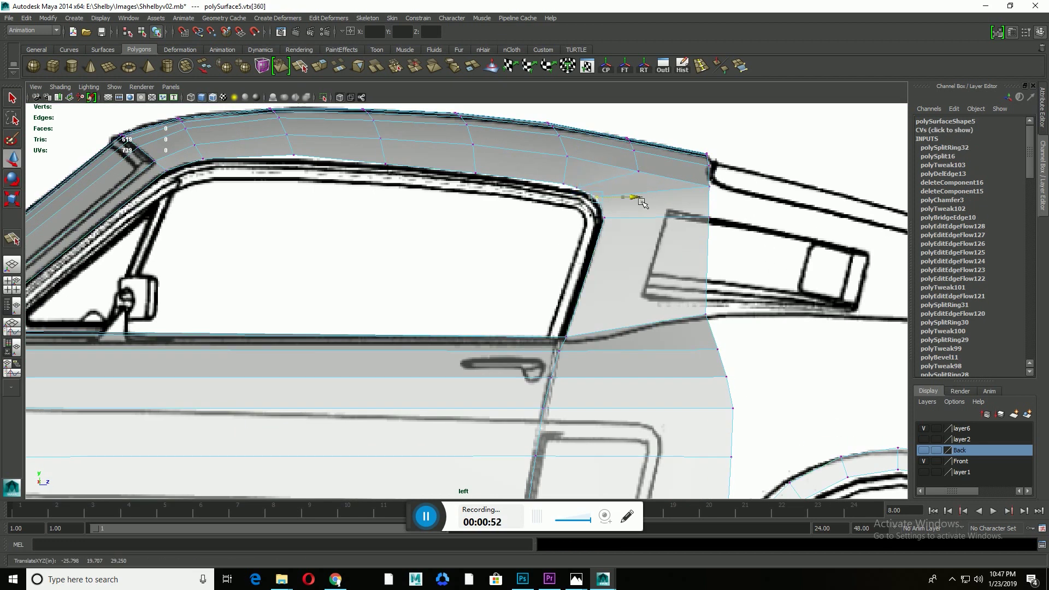
Step: Slide the C-pillar vertex onto the blueprint and select an edge on the C-pillar
{"action": "left_click_drag", "start_coordinate": [601, 187], "coordinate": [621, 195]}
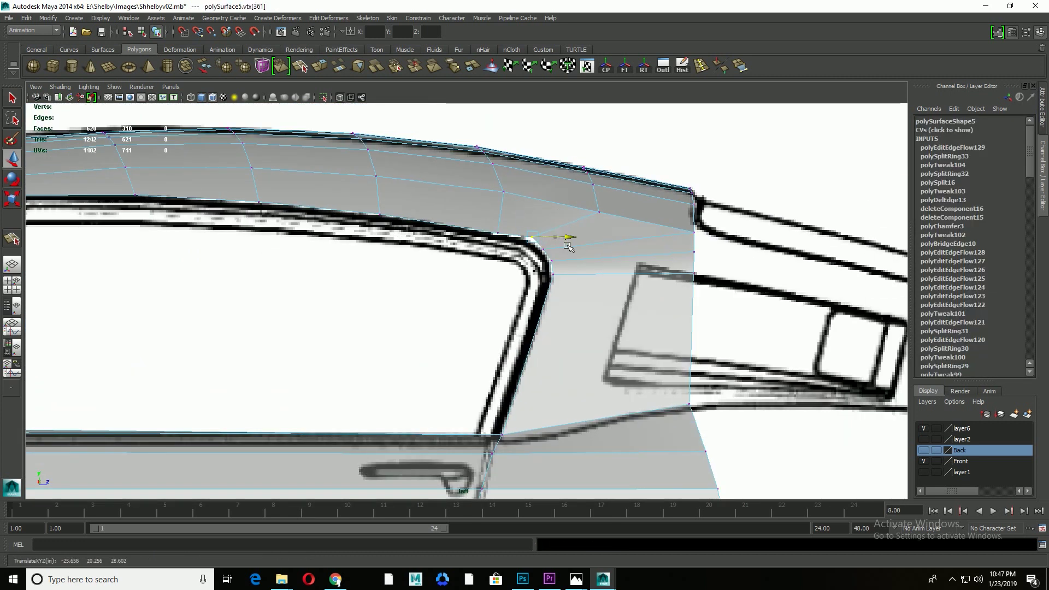
{"action": "key", "text": "F10"}
{"action": "left_click", "coordinate": [567, 225]}
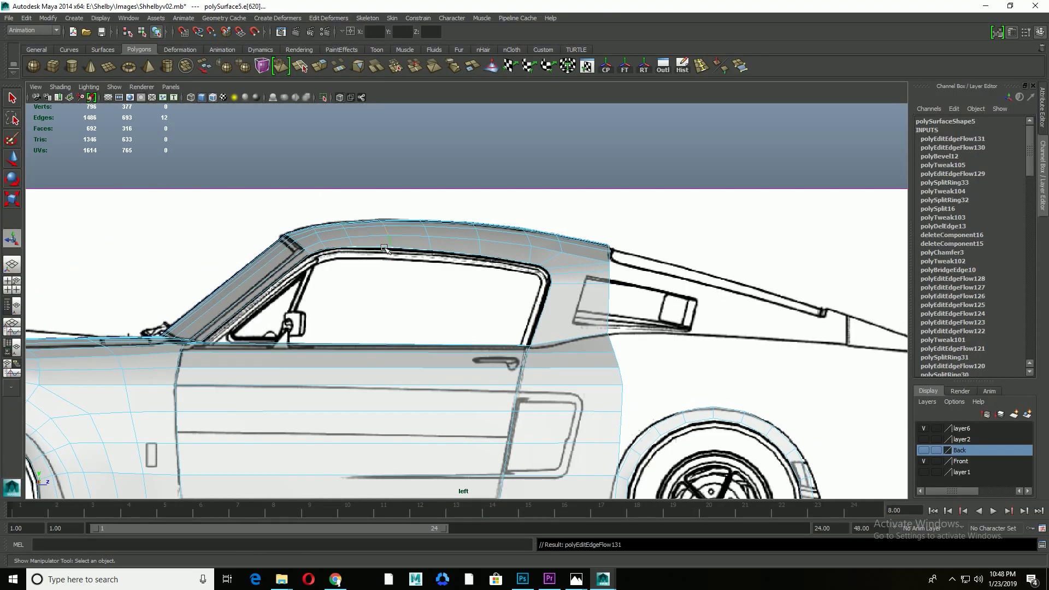
{"action": "scroll", "coordinate": [363, 221], "scroll_direction": "down", "scroll_amount": 5}
{"action": "scroll", "coordinate": [497, 348], "scroll_direction": "up", "scroll_amount": 6}
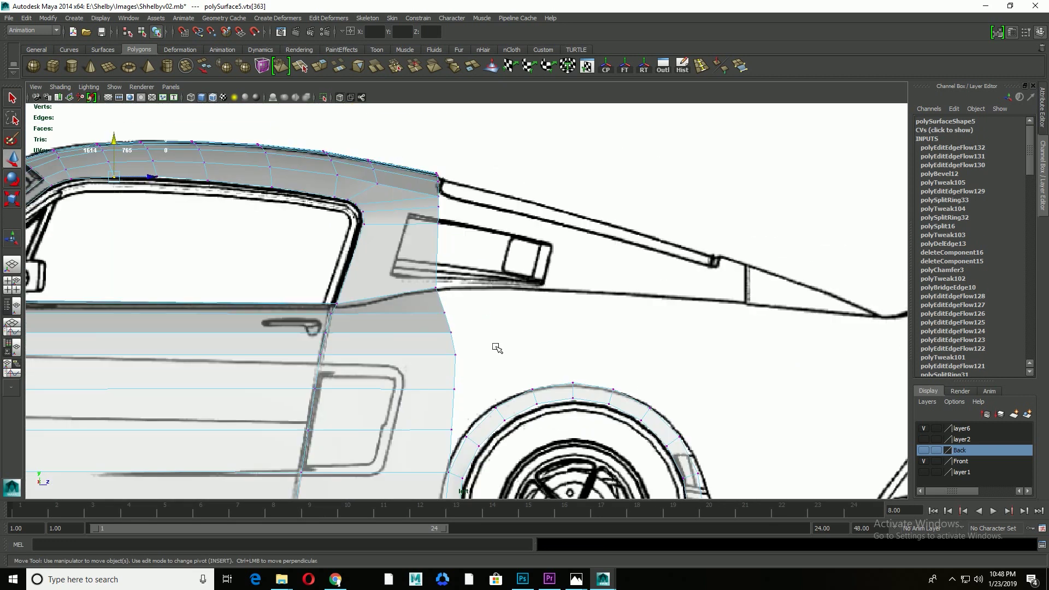
Step: Open the 936_main reference photo from E:\Shelby\Images and return to Maya
{"action": "key", "text": "alt+Tab"}
{"action": "key", "text": "alt+Tab"}
{"action": "key", "text": "alt+Left"}
{"action": "left_click", "coordinate": [41, 284]}
{"action": "double_click", "coordinate": [144, 277]}
{"action": "double_click", "coordinate": [134, 118]}
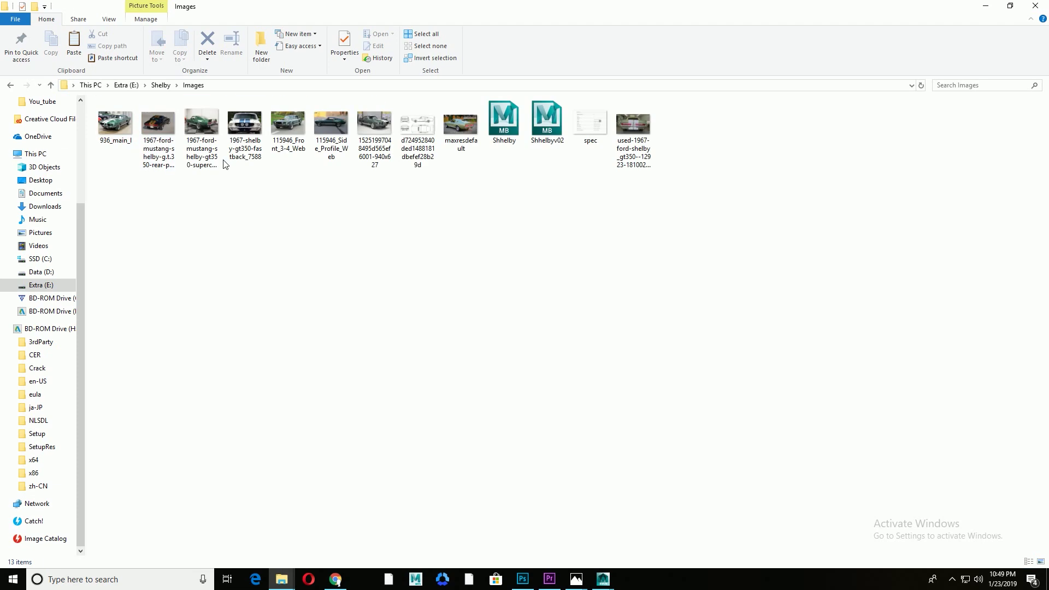
{"action": "double_click", "coordinate": [130, 142]}
{"action": "key", "text": "alt+Tab"}
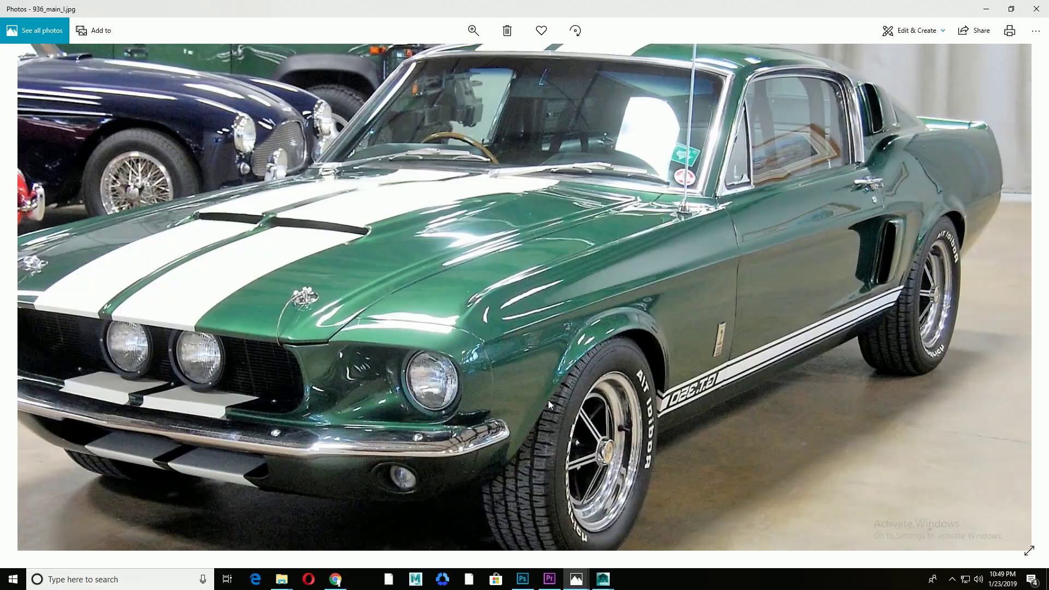
Step: Orbit around the car, deselect the mesh, and return to edge selection
{"action": "mouse_move", "coordinate": [625, 315]}
{"action": "left_mouse_down", "text": "alt"}
{"action": "mouse_move", "coordinate": [478, 367]}
{"action": "mouse_move", "coordinate": [468, 246]}
{"action": "left_mouse_up", "text": "alt"}
{"action": "mouse_move", "coordinate": [469, 245]}
{"action": "right_mouse_down"}
{"action": "mouse_move", "coordinate": [492, 235]}
{"action": "mouse_move", "coordinate": [495, 219]}
{"action": "right_mouse_up"}
{"action": "left_click", "coordinate": [458, 371]}
{"action": "left_click", "coordinate": [481, 241]}
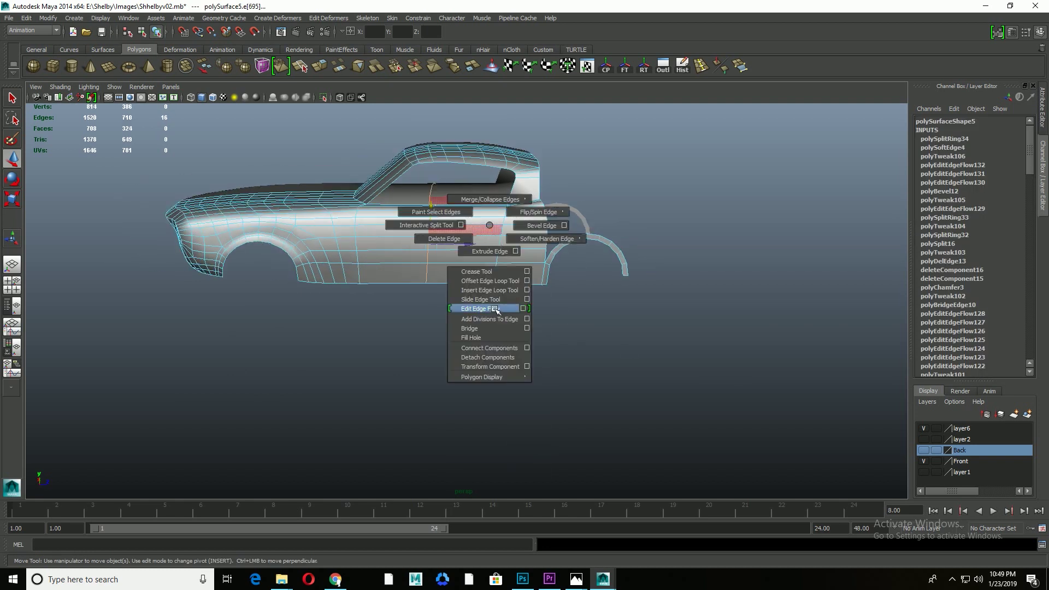
Step: Select an edge along the car's side and maximize the front view
{"action": "left_click", "coordinate": [417, 245]}
{"action": "key", "text": "r"}
{"action": "key", "text": "q"}
{"action": "left_click_drag", "start_coordinate": [527, 330], "coordinate": [361, 220], "text": "alt"}
{"action": "key", "text": "w"}
{"action": "key", "text": "space"}
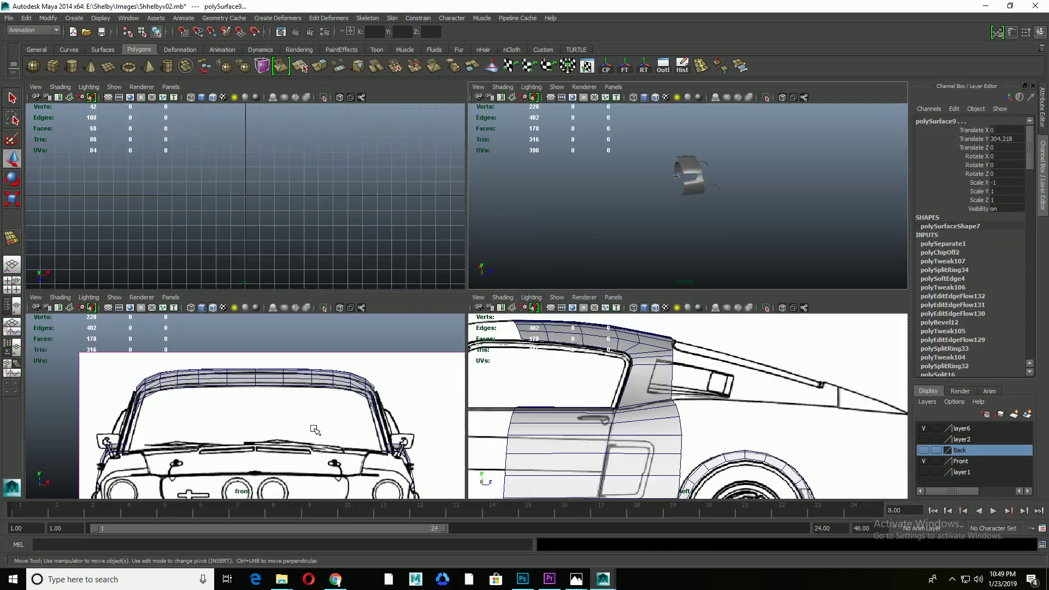
{"action": "key", "text": "space"}
Step: Hide the Front layer and layer1, show the Back reference layer, and switch to back then left view
{"action": "left_click", "coordinate": [924, 462]}
{"action": "left_click", "coordinate": [929, 473]}
{"action": "key", "text": "space"}
{"action": "left_click", "coordinate": [635, 138]}
{"action": "left_click", "coordinate": [923, 450]}
{"action": "left_click", "coordinate": [924, 472]}
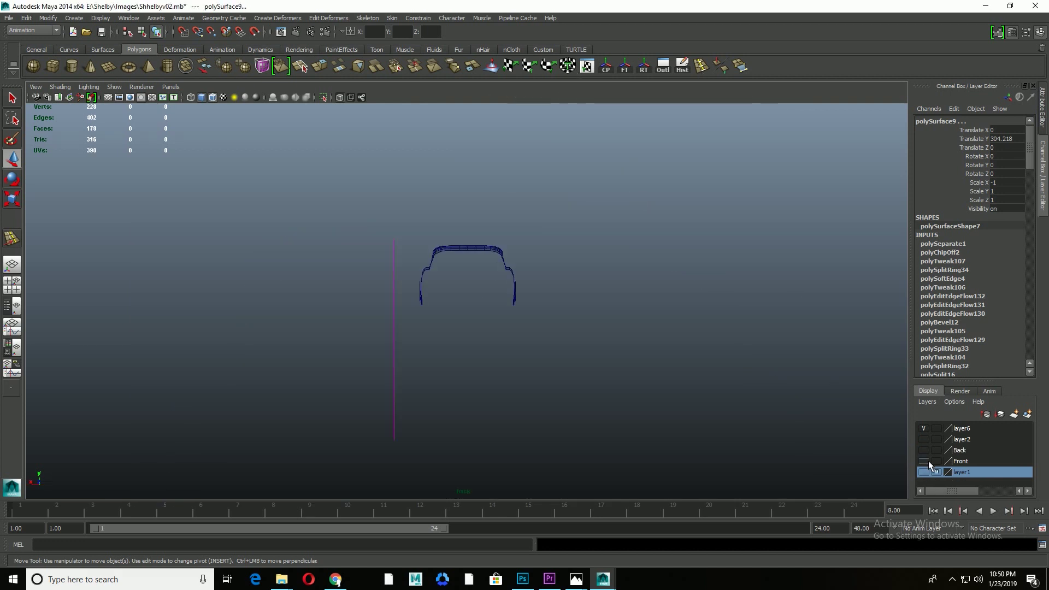
{"action": "scroll", "coordinate": [455, 350], "scroll_direction": "up", "scroll_amount": 5}
{"action": "scroll", "coordinate": [456, 349], "scroll_direction": "up", "scroll_amount": 3}
{"action": "key", "text": "space"}
{"action": "left_click_drag", "start_coordinate": [456, 350], "coordinate": [695, 468]}
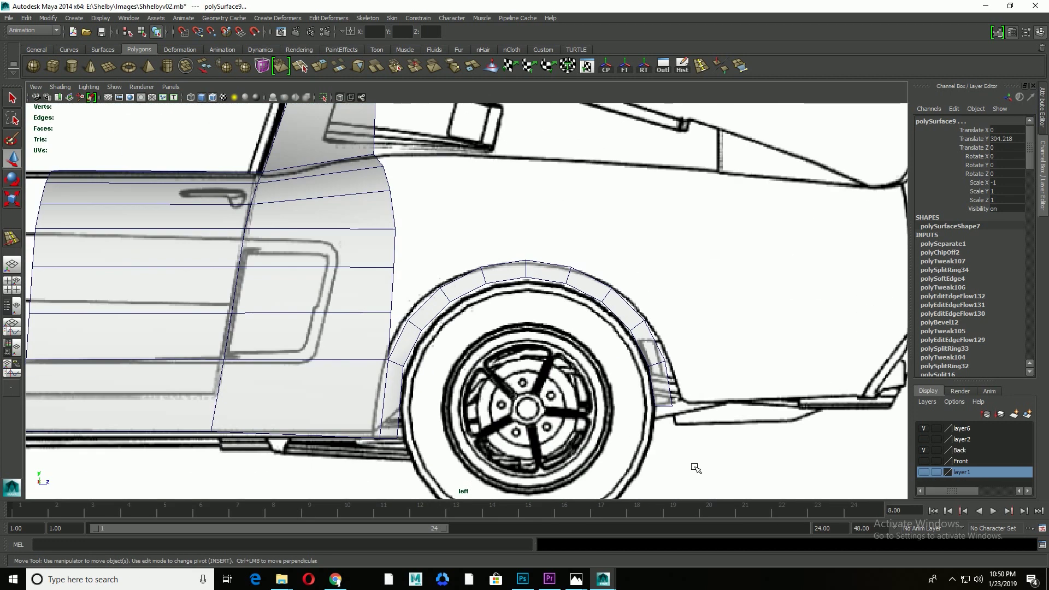
Step: After checking the photo, move the arch vertex onto the wheel arch and delete the faces ahead of it
{"action": "key", "text": "alt+Tab"}
{"action": "key", "text": "alt+Tab"}
{"action": "key", "text": "alt+Tab"}
{"action": "key", "text": "alt+Tab"}
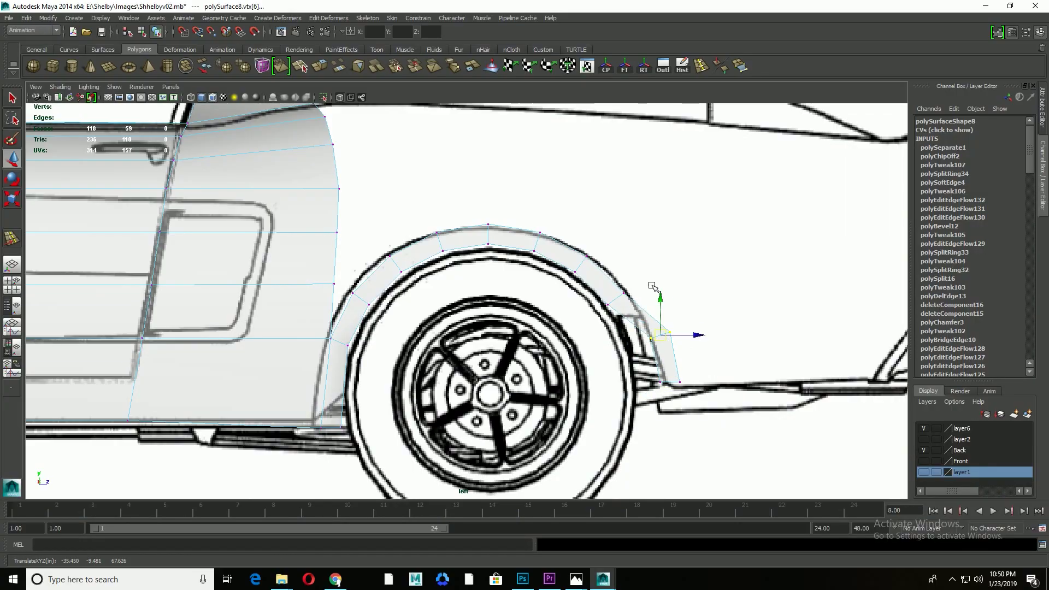
{"action": "key", "text": "alt+Tab"}
{"action": "key", "text": "alt+Tab"}
{"action": "left_click_drag", "start_coordinate": [689, 258], "coordinate": [646, 314]}
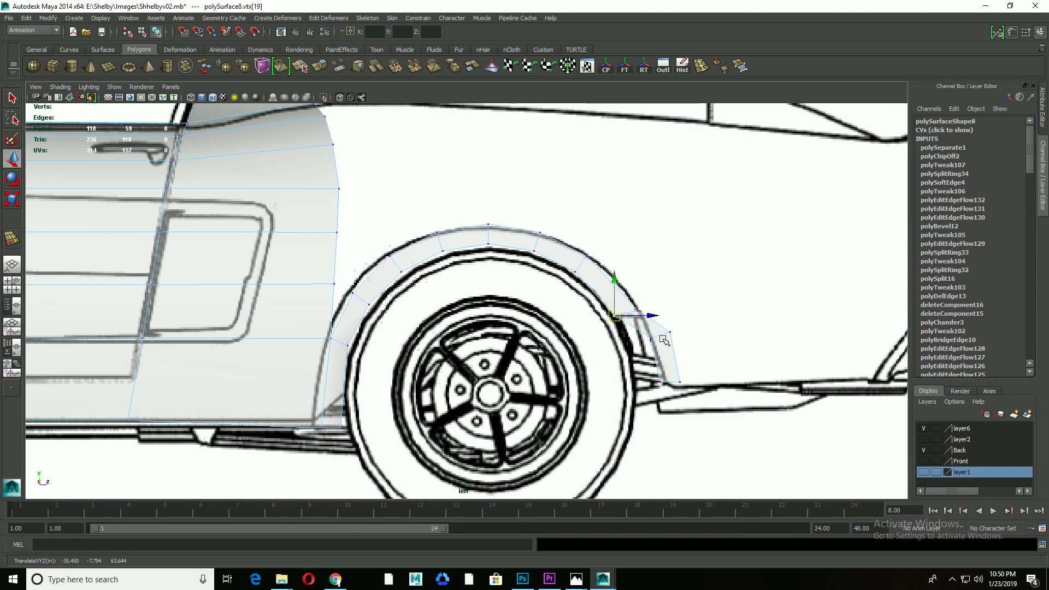
{"action": "key", "text": "Delete"}
{"action": "left_click", "coordinate": [331, 343]}
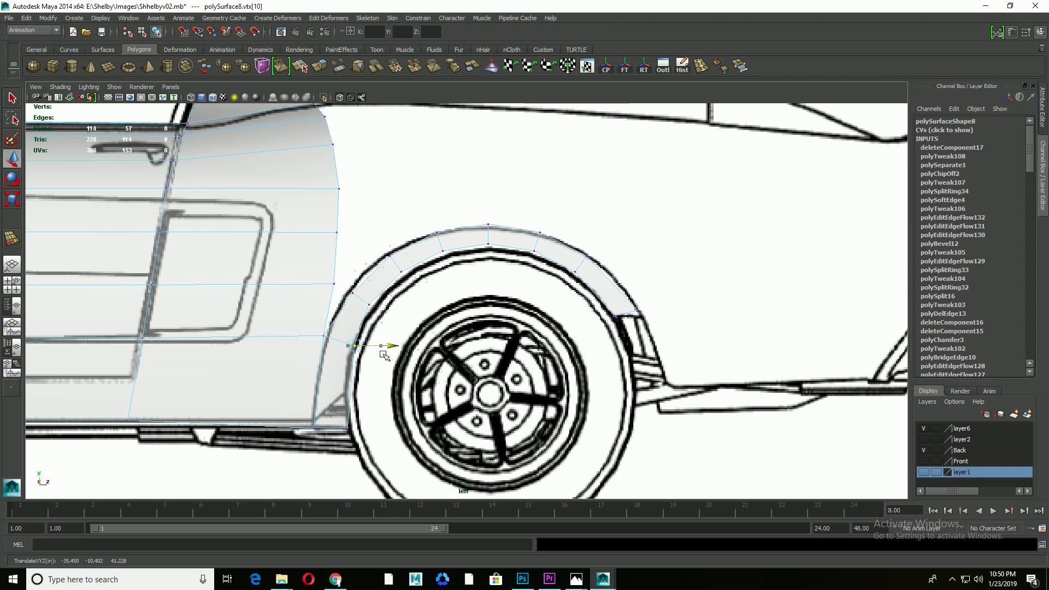
{"action": "key", "text": "F8"}
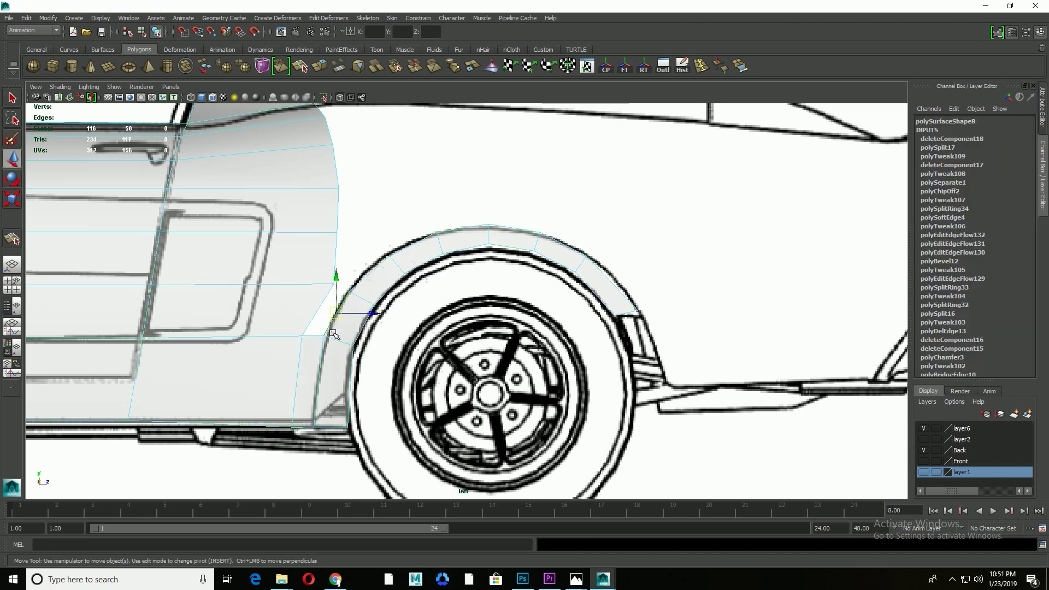
Step: Extrude the arch edge outward into flare faces, orbit to check, and pick a pillar edge to subdivide
{"action": "right_click_drag", "start_coordinate": [491, 243], "coordinate": [492, 257], "text": "shift"}
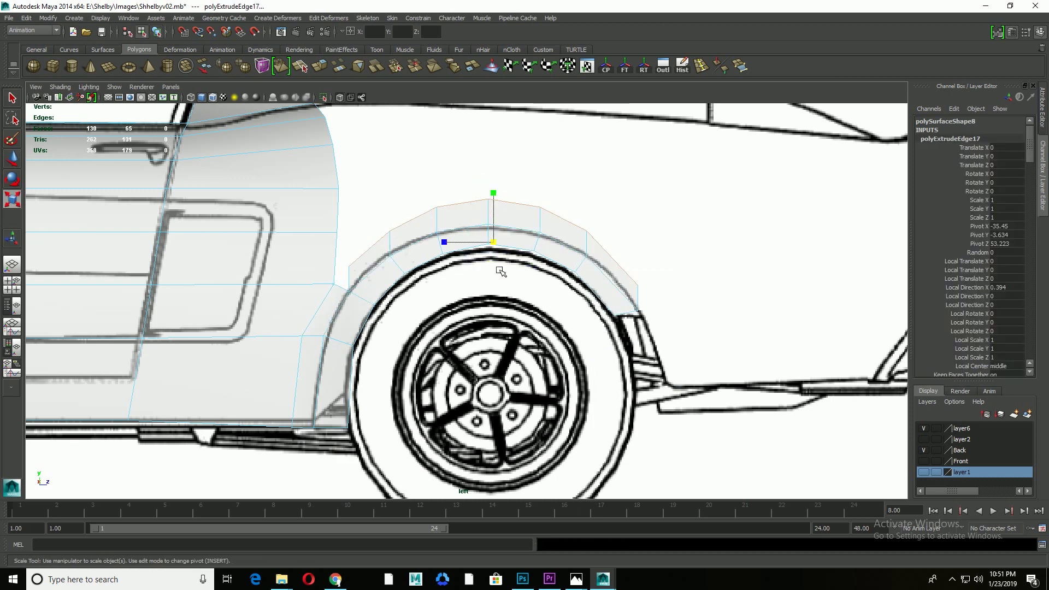
{"action": "left_click_drag", "start_coordinate": [499, 270], "coordinate": [363, 271]}
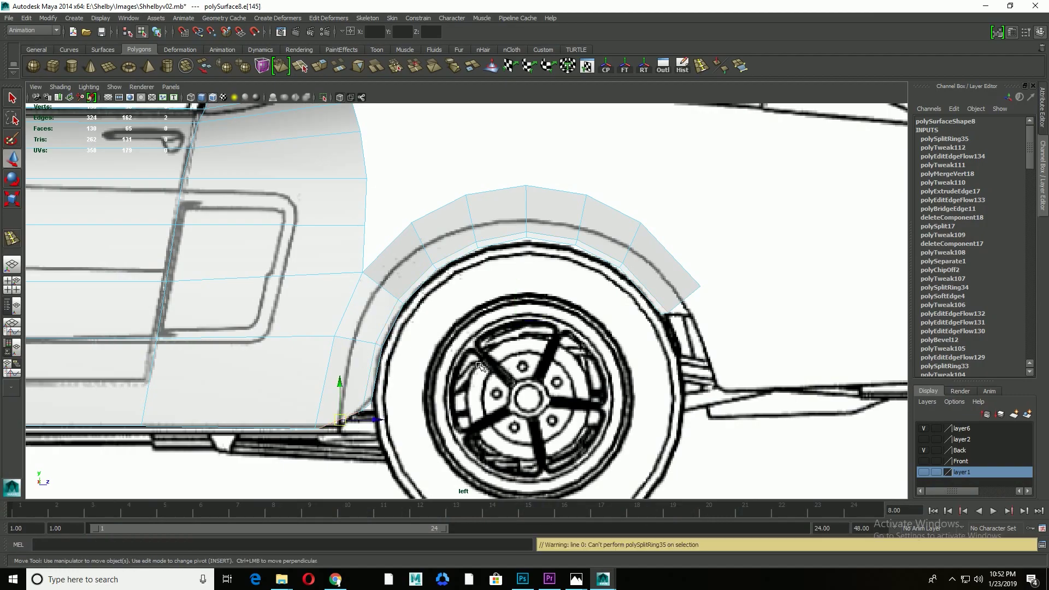
{"action": "left_click_drag", "start_coordinate": [479, 365], "coordinate": [543, 281], "text": "alt"}
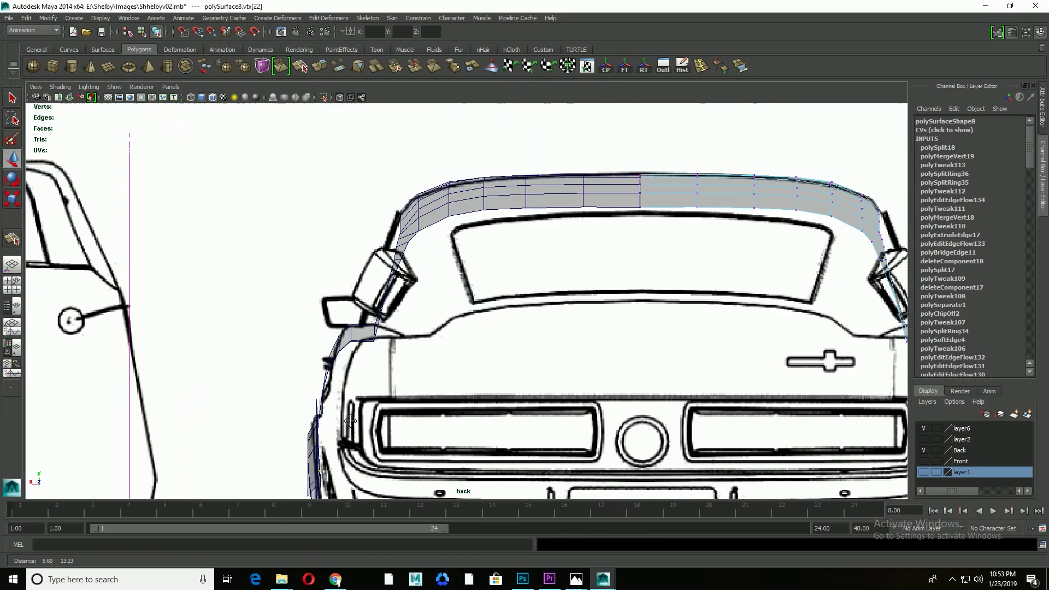
{"action": "scroll", "coordinate": [372, 238], "scroll_direction": "up", "scroll_amount": 5}
{"action": "left_click", "coordinate": [380, 293]}
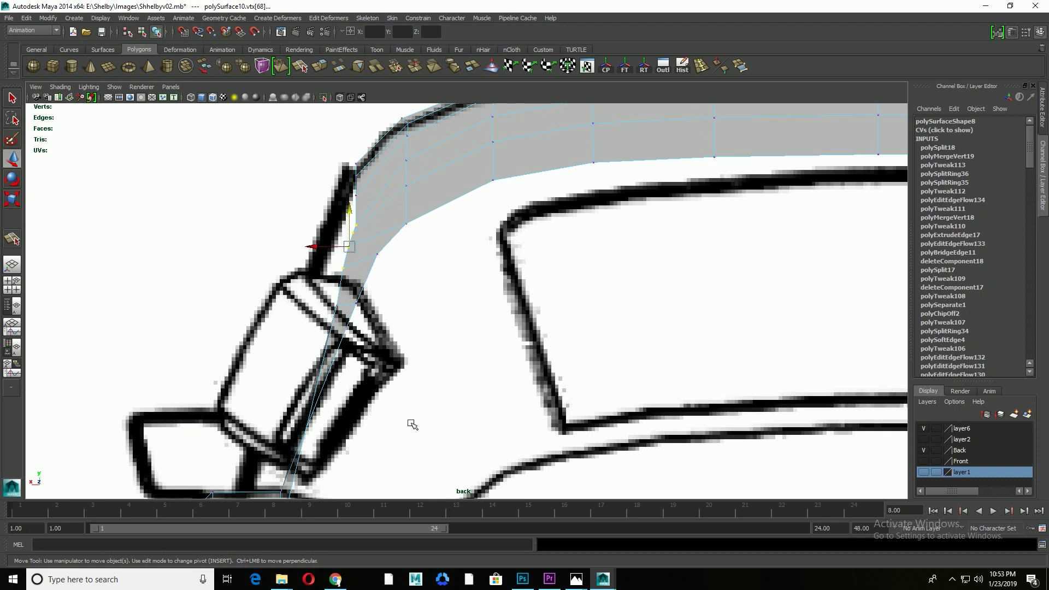
Step: Undo the last edge-flow change and maximize the back view against its blueprint
{"action": "key", "text": "ctrl+z"}
{"action": "key", "text": "ctrl+z"}
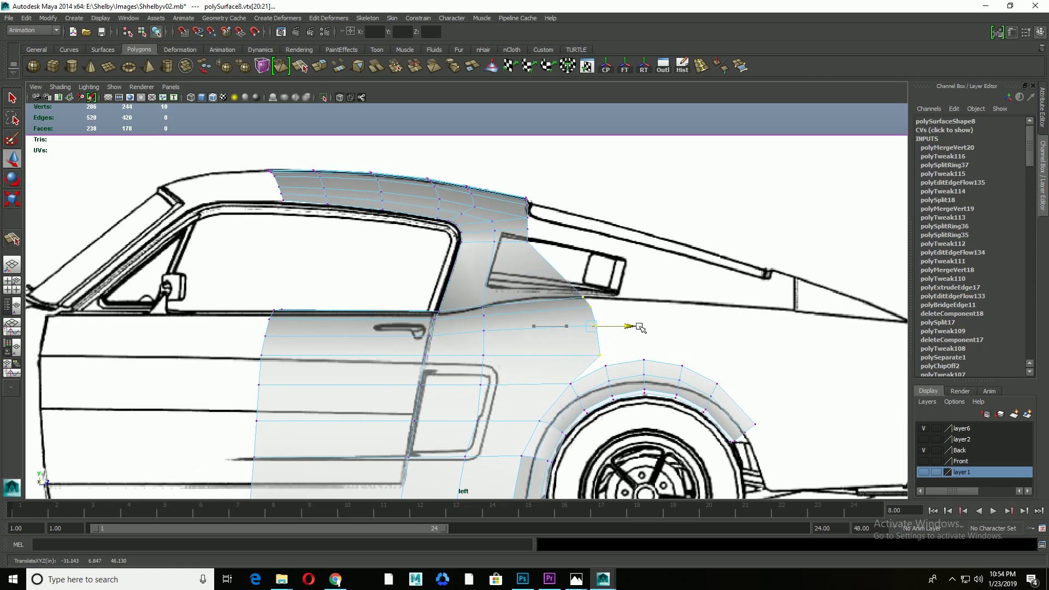
{"action": "scroll", "coordinate": [641, 328], "scroll_direction": "up", "scroll_amount": 3}
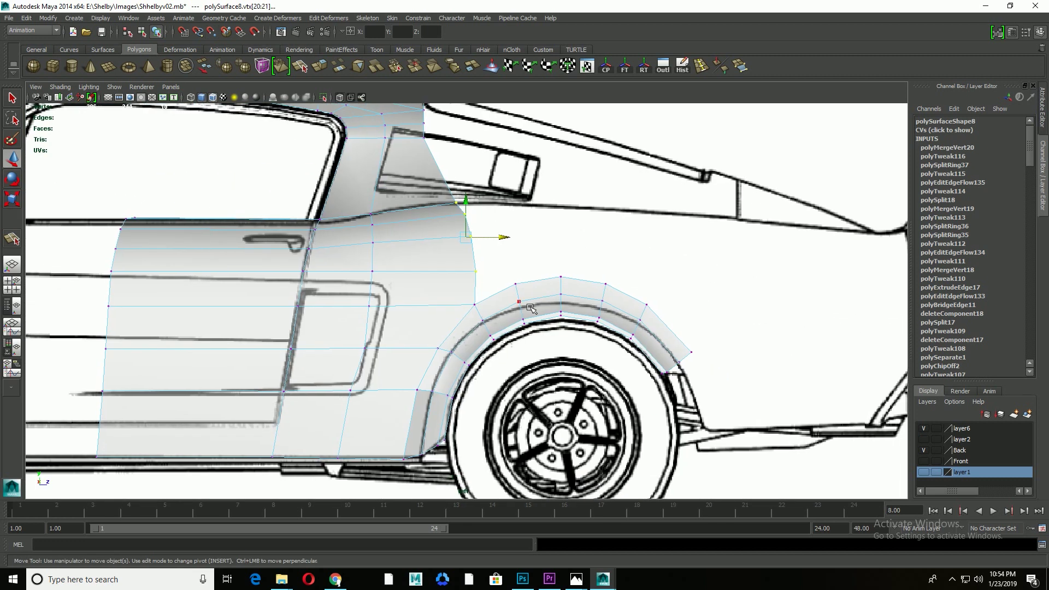
{"action": "key", "text": "space"}
{"action": "key", "text": "space"}
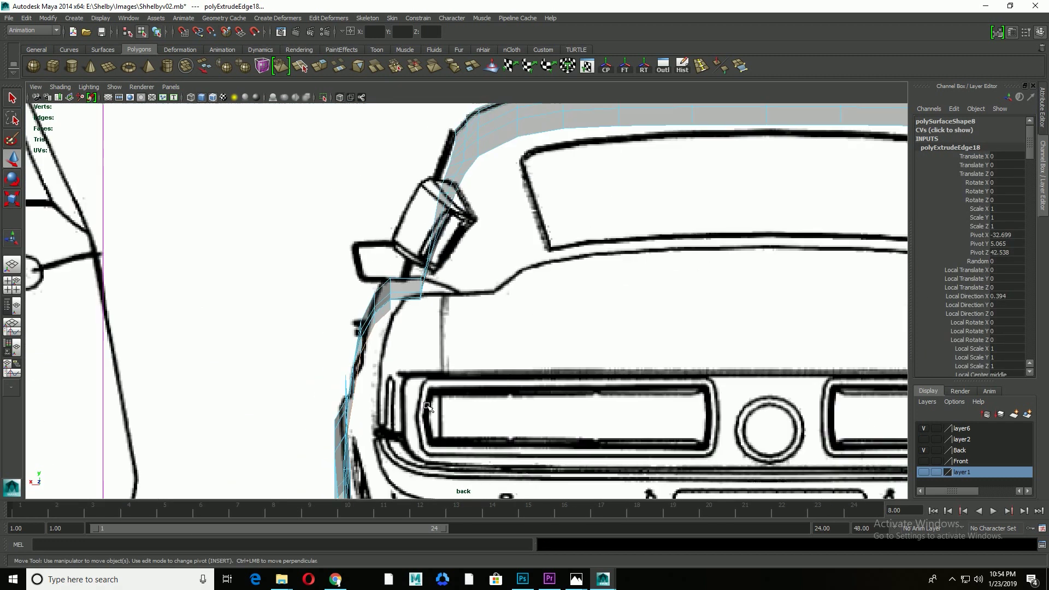
{"action": "key", "text": "space"}
{"action": "key", "text": "space"}
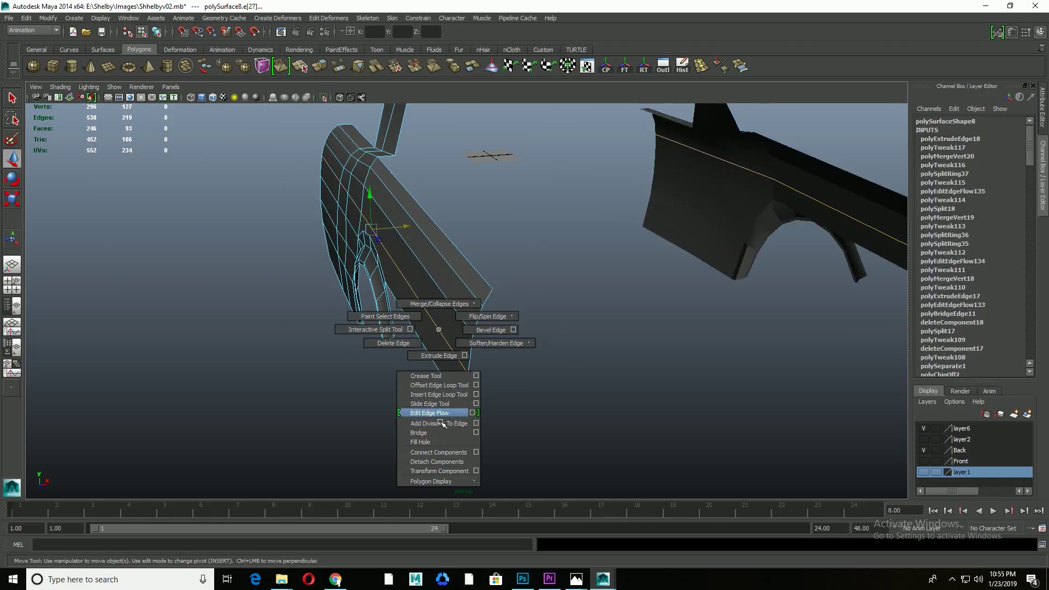
Step: Insert an edge loop across the quarter panel and delete the stray faces near the wheel arch
{"action": "left_click", "coordinate": [438, 395]}
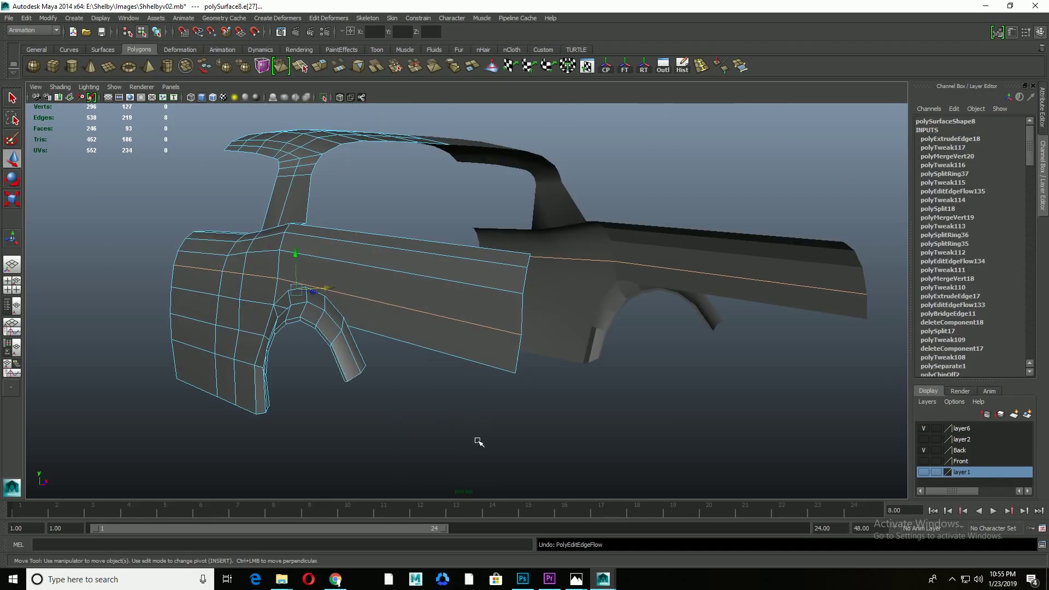
{"action": "key", "text": "space"}
{"action": "key", "text": "space"}
{"action": "scroll", "coordinate": [571, 312], "scroll_direction": "up", "scroll_amount": 3}
{"action": "left_click", "coordinate": [527, 303]}
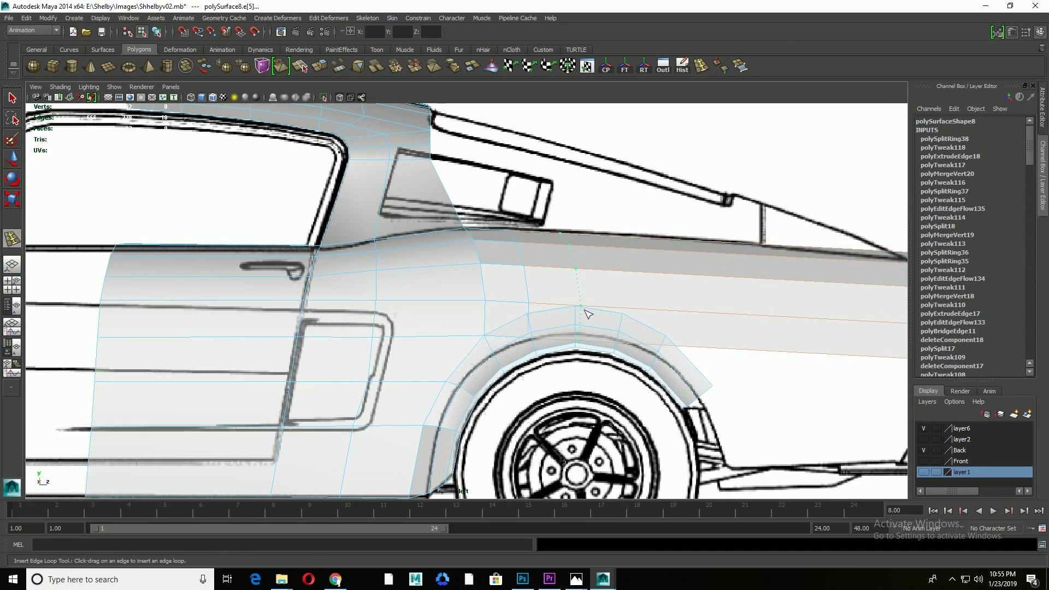
{"action": "key", "text": "Delete"}
Step: Fix the stray vertex at the quarter panel's bottom edge near the wheel arch
{"action": "scroll", "coordinate": [548, 318], "scroll_direction": "up", "scroll_amount": 3}
{"action": "scroll", "coordinate": [665, 340], "scroll_direction": "up", "scroll_amount": 1}
{"action": "right_click", "coordinate": [665, 341]}
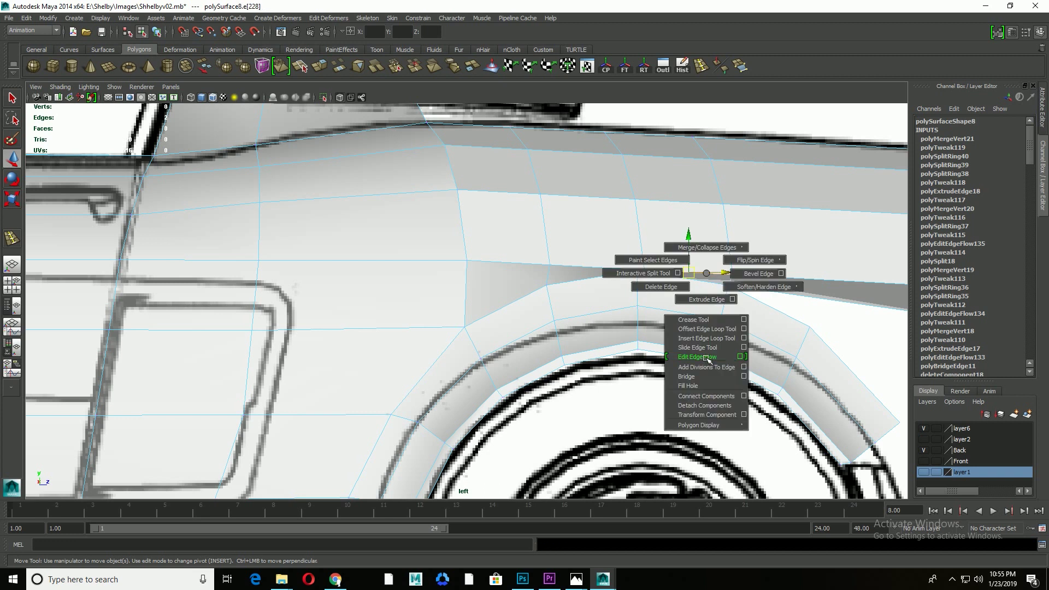
{"action": "key", "text": "space"}
{"action": "key", "text": "space"}
{"action": "mouse_move", "coordinate": [235, 427]}
{"action": "left_mouse_down", "text": "alt"}
{"action": "mouse_move", "coordinate": [337, 269]}
{"action": "mouse_move", "coordinate": [383, 284]}
{"action": "left_mouse_up", "text": "alt"}
{"action": "right_click_drag", "start_coordinate": [383, 284], "coordinate": [426, 295], "text": "alt"}
{"action": "left_click", "coordinate": [464, 310]}
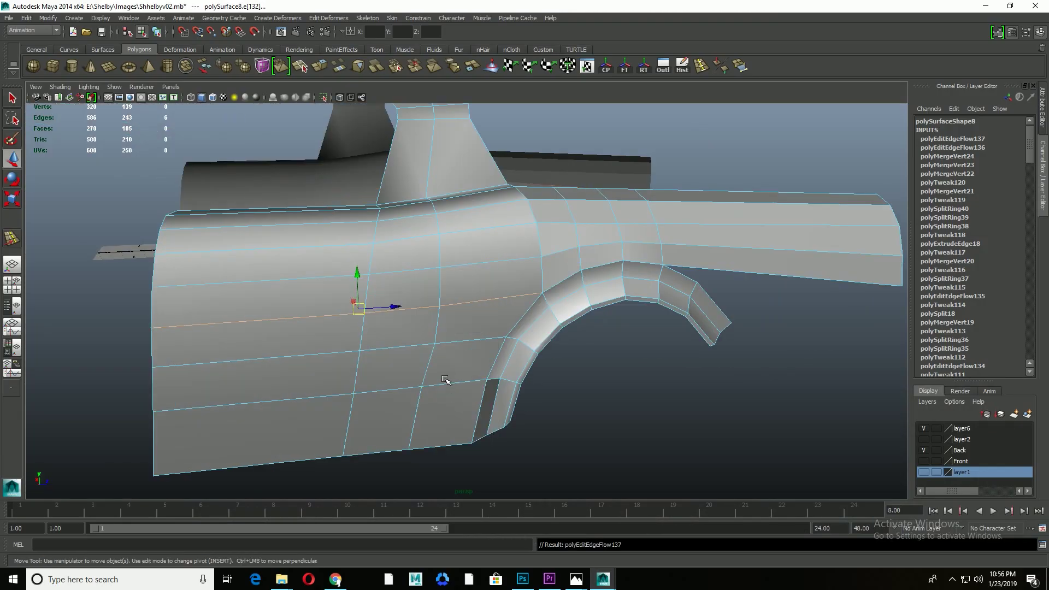
{"action": "scroll", "coordinate": [457, 359], "scroll_direction": "up", "scroll_amount": 3}
{"action": "key", "text": "F9"}
{"action": "left_click_drag", "start_coordinate": [616, 363], "coordinate": [546, 328], "text": "alt"}
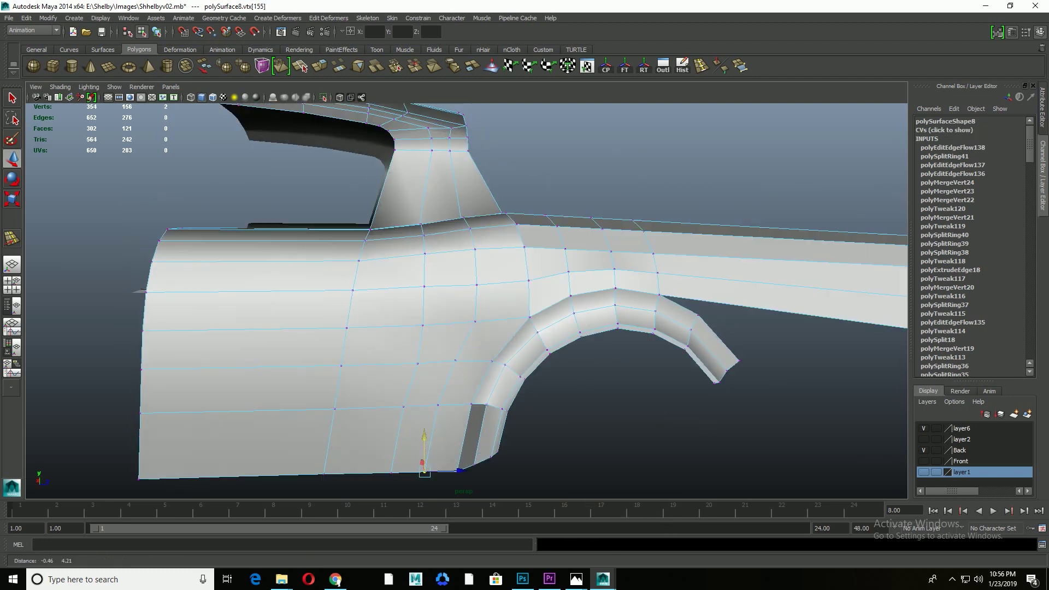
Step: Smooth the edge flow of two vertical loops around the wheel arch
{"action": "scroll", "coordinate": [422, 363], "scroll_direction": "down", "scroll_amount": 3}
{"action": "left_click_drag", "start_coordinate": [421, 362], "coordinate": [563, 351], "text": "alt"}
{"action": "right_click_drag", "start_coordinate": [562, 351], "coordinate": [546, 323]}
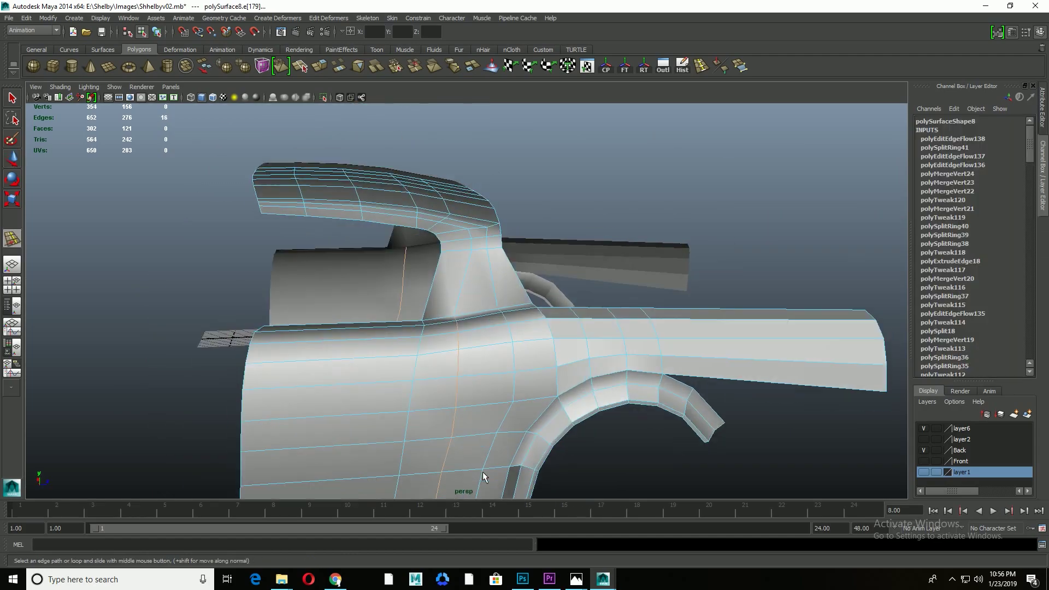
{"action": "left_click_drag", "start_coordinate": [546, 323], "coordinate": [492, 350], "text": "alt"}
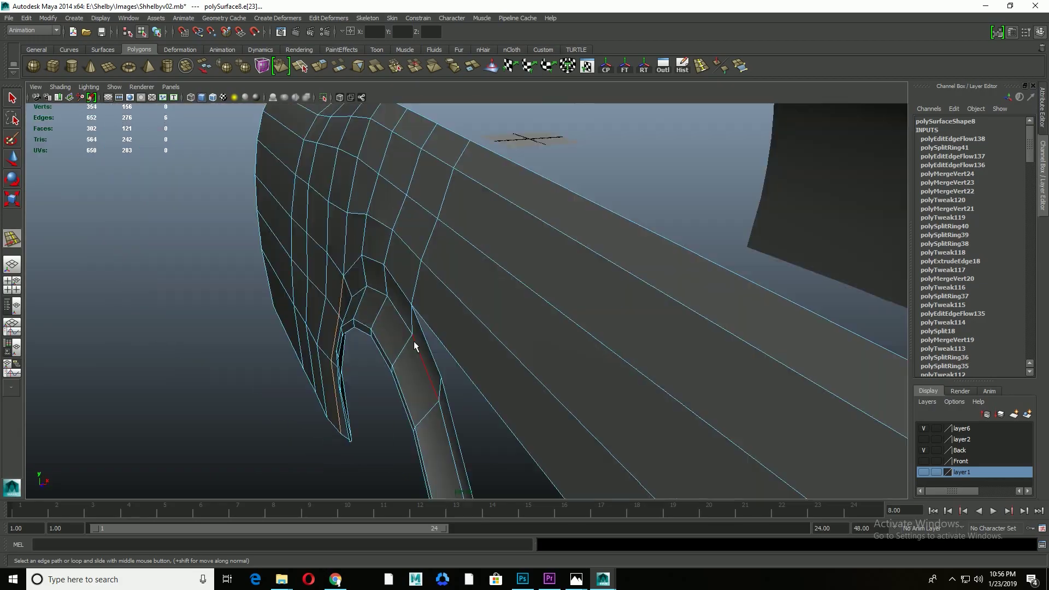
{"action": "left_click_drag", "start_coordinate": [414, 346], "coordinate": [480, 269], "text": "alt"}
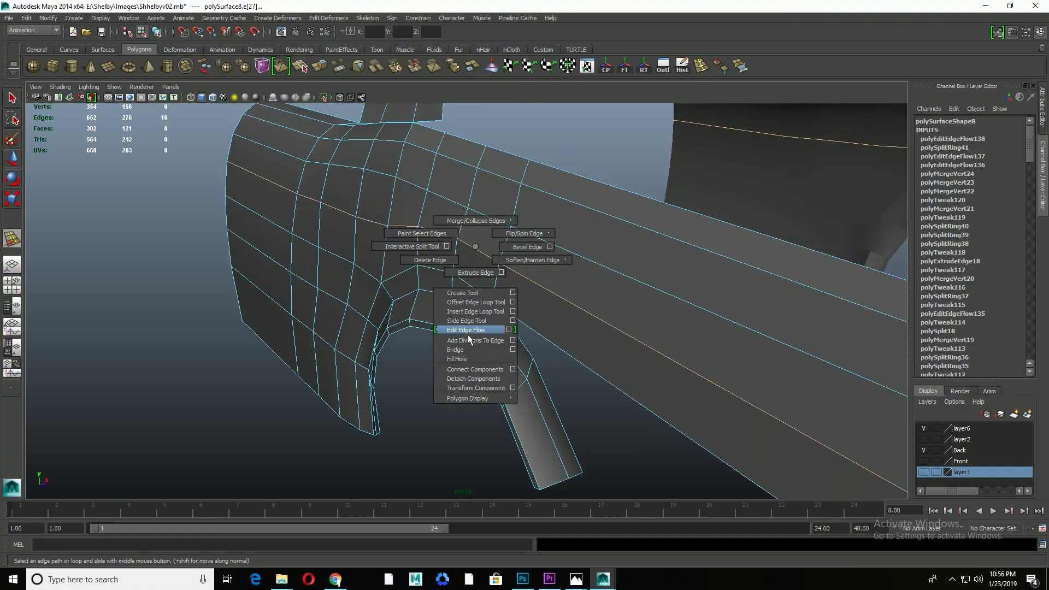
{"action": "right_click_drag", "start_coordinate": [479, 269], "coordinate": [468, 335], "text": "shift"}
{"action": "right_click_drag", "start_coordinate": [287, 271], "coordinate": [284, 261], "text": "shift"}
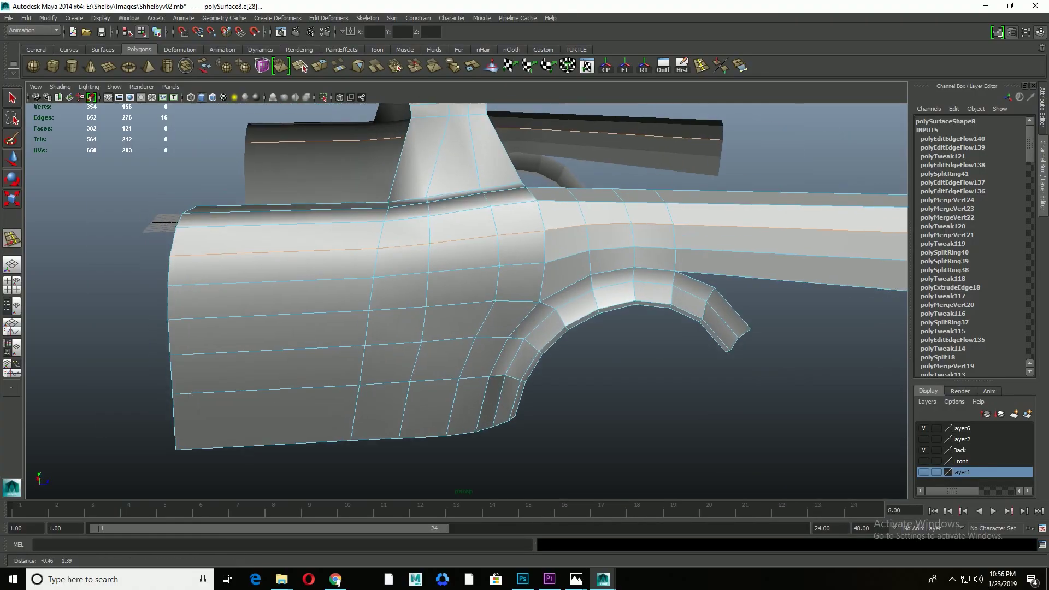
Step: Pull the extruded top-edge strip of the quarter panel back to the tail
{"action": "key", "text": "space"}
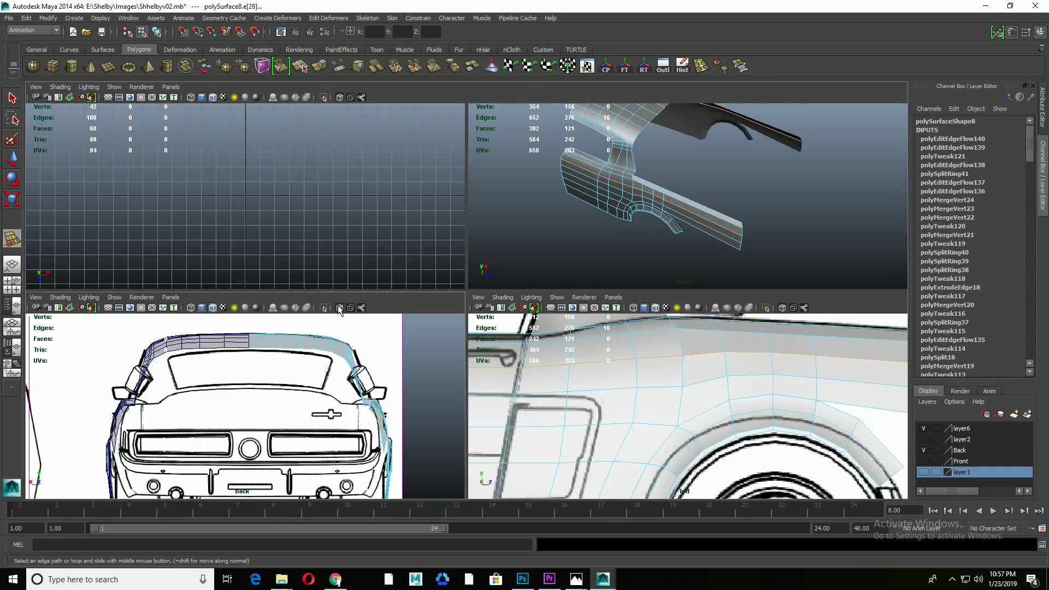
{"action": "key", "text": "space"}
{"action": "key", "text": "space"}
{"action": "key", "text": "space"}
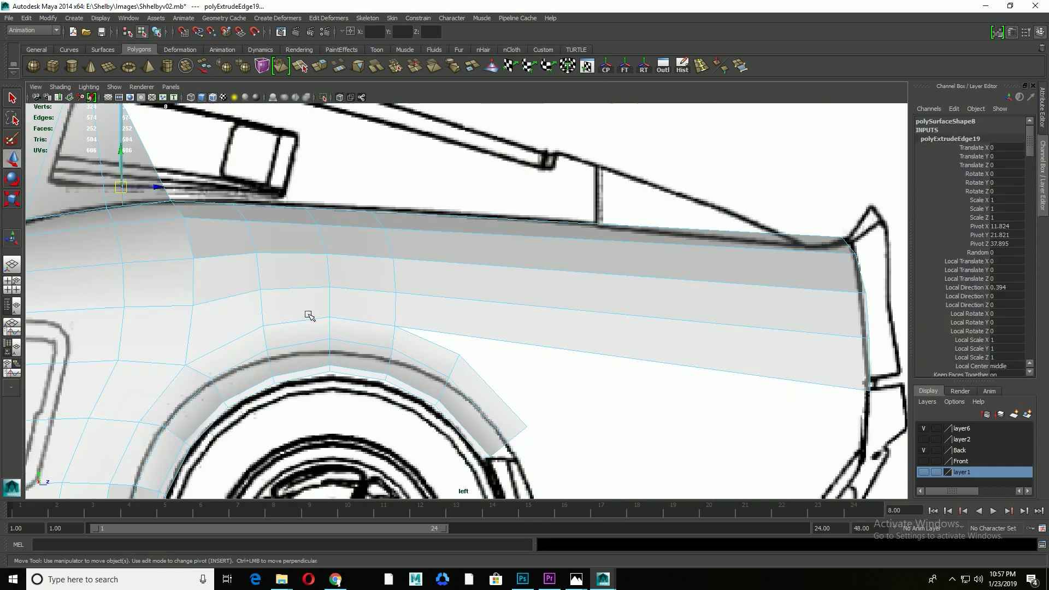
{"action": "middle_click_drag", "start_coordinate": [305, 325], "coordinate": [780, 346], "text": "alt"}
{"action": "scroll", "coordinate": [656, 370], "scroll_direction": "up", "scroll_amount": 3}
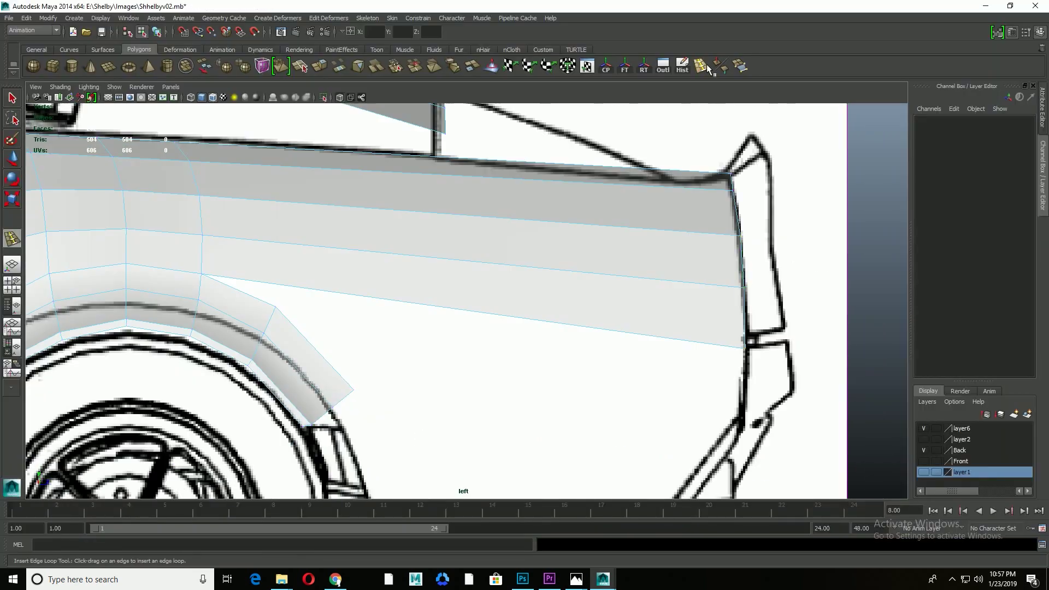
{"action": "left_click_drag", "start_coordinate": [758, 251], "coordinate": [632, 381], "text": "alt"}
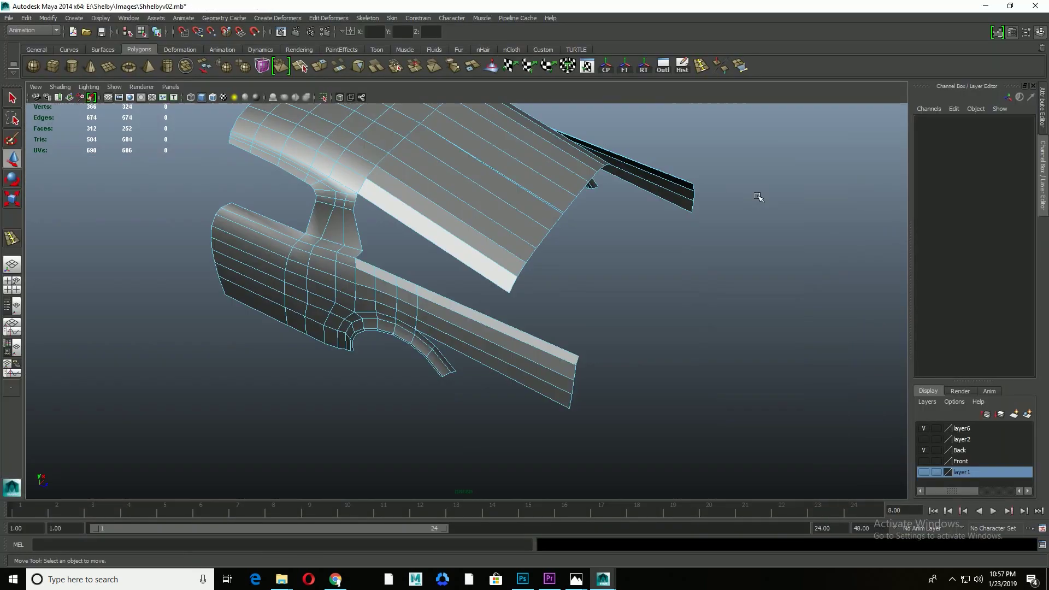
Step: Smooth the flow of a rear-deck edge loop and rework the deck-end vertex row
{"action": "left_click", "coordinate": [291, 291]}
{"action": "left_click_drag", "start_coordinate": [290, 291], "coordinate": [456, 375], "text": "alt"}
{"action": "right_click_drag", "start_coordinate": [457, 375], "coordinate": [457, 355]}
{"action": "double_click", "coordinate": [481, 361]}
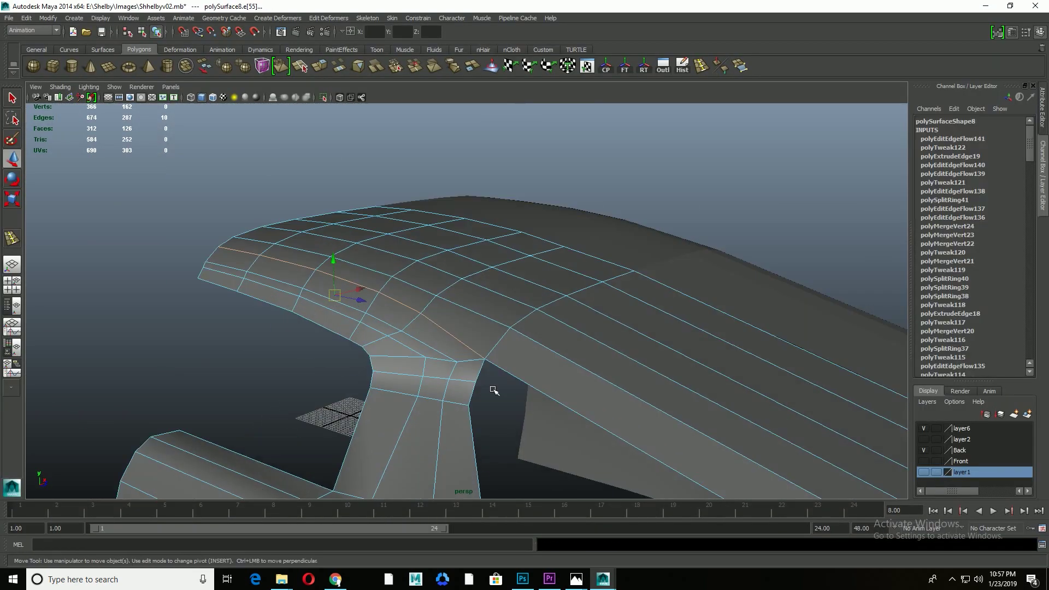
{"action": "right_click_drag", "start_coordinate": [280, 389], "coordinate": [235, 354]}
{"action": "left_click_drag", "start_coordinate": [492, 398], "coordinate": [546, 399], "text": "alt"}
{"action": "left_click_drag", "start_coordinate": [643, 217], "coordinate": [566, 301]}
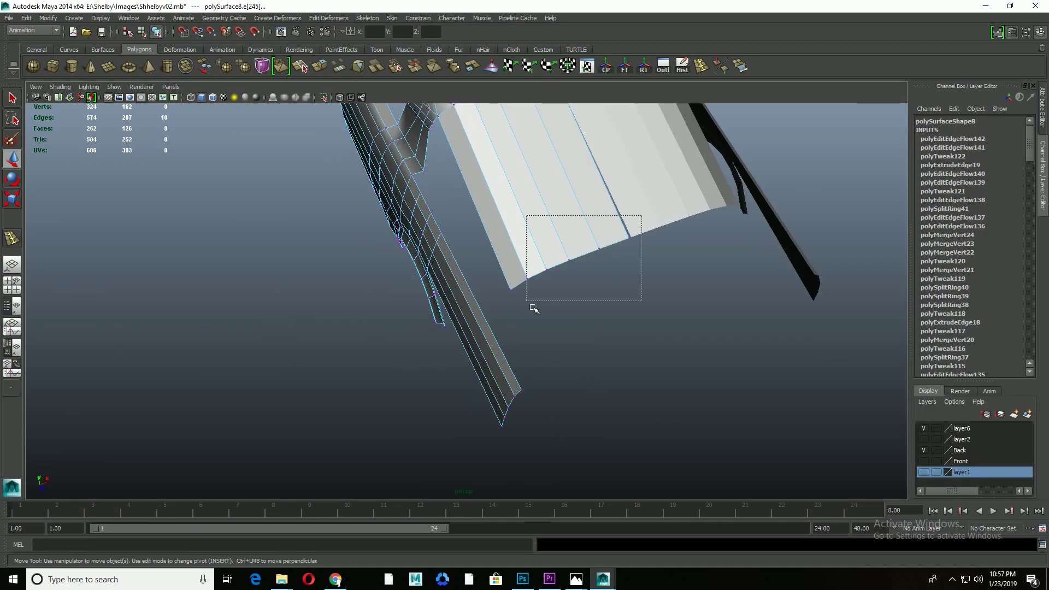
{"action": "key", "text": "ctrl+z"}
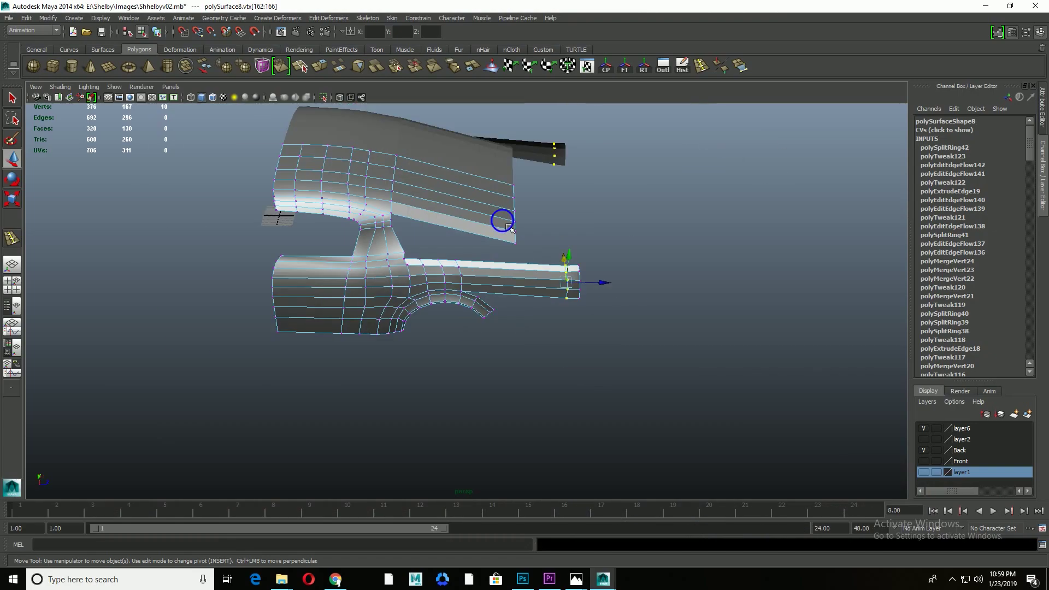
Step: Check the back panel against the reference photo and undo the extra extrusion
{"action": "key", "text": "space"}
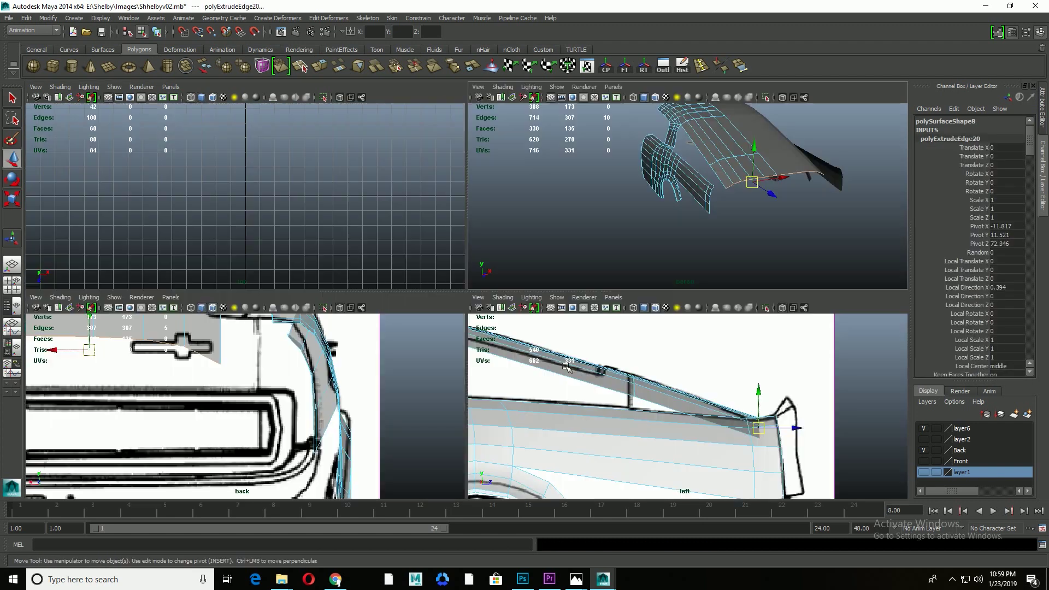
{"action": "key", "text": "space"}
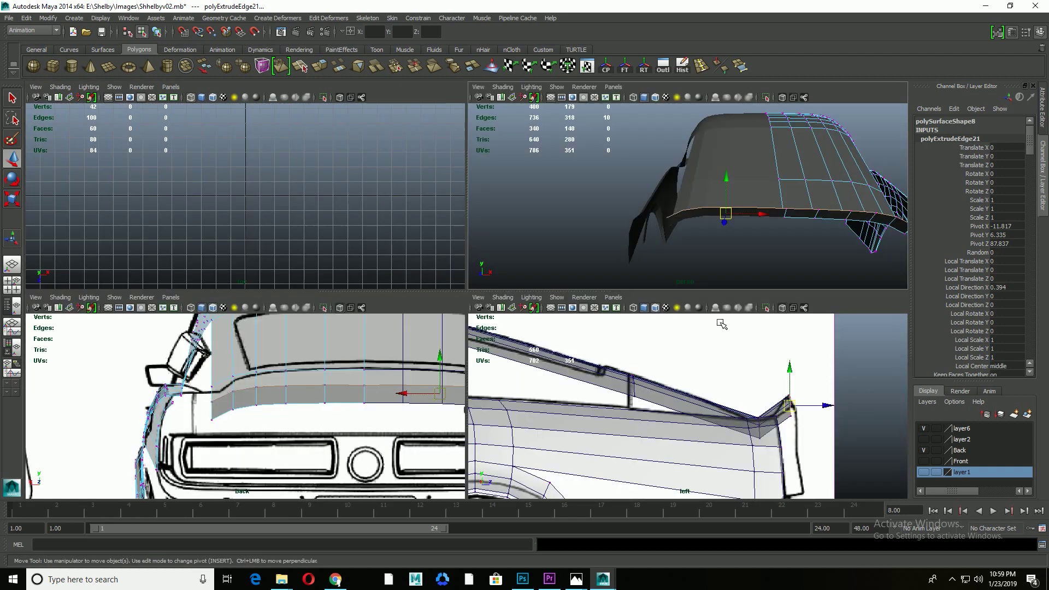
{"action": "key", "text": "alt+Tab"}
{"action": "key", "text": "alt+Tab"}
{"action": "key", "text": "space"}
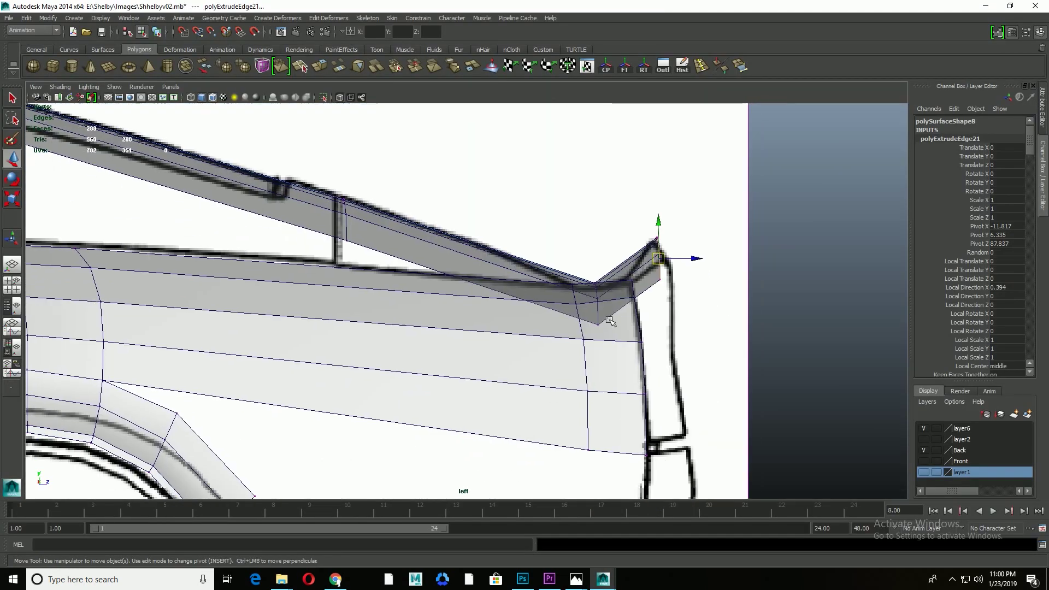
{"action": "key", "text": "ctrl+z"}
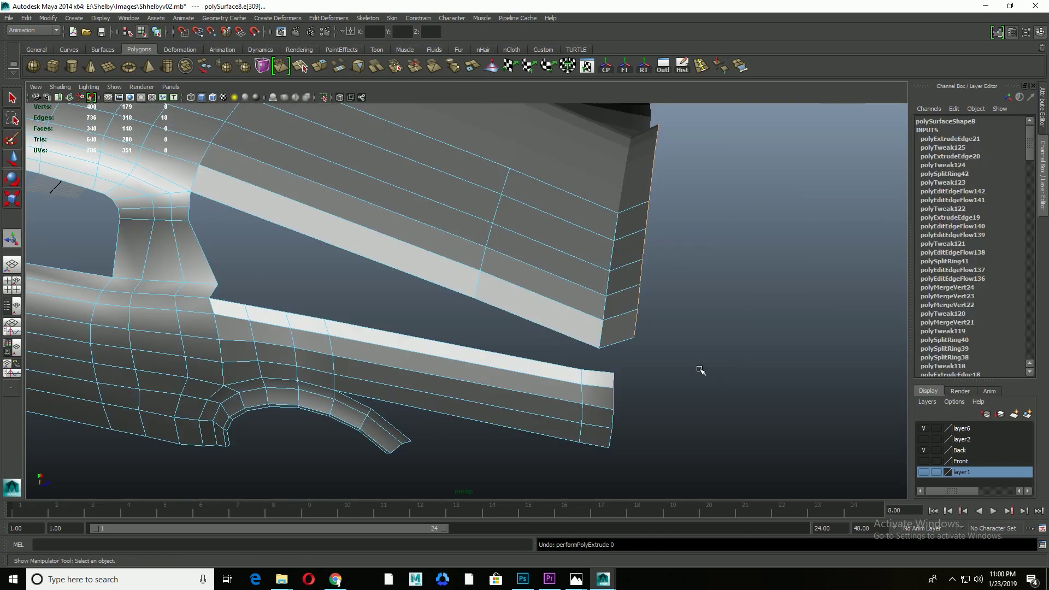
Step: Insert an edge loop across the rear corner and move the deck-end vertices into place
{"action": "right_click_drag", "start_coordinate": [581, 309], "coordinate": [592, 376], "text": "shift"}
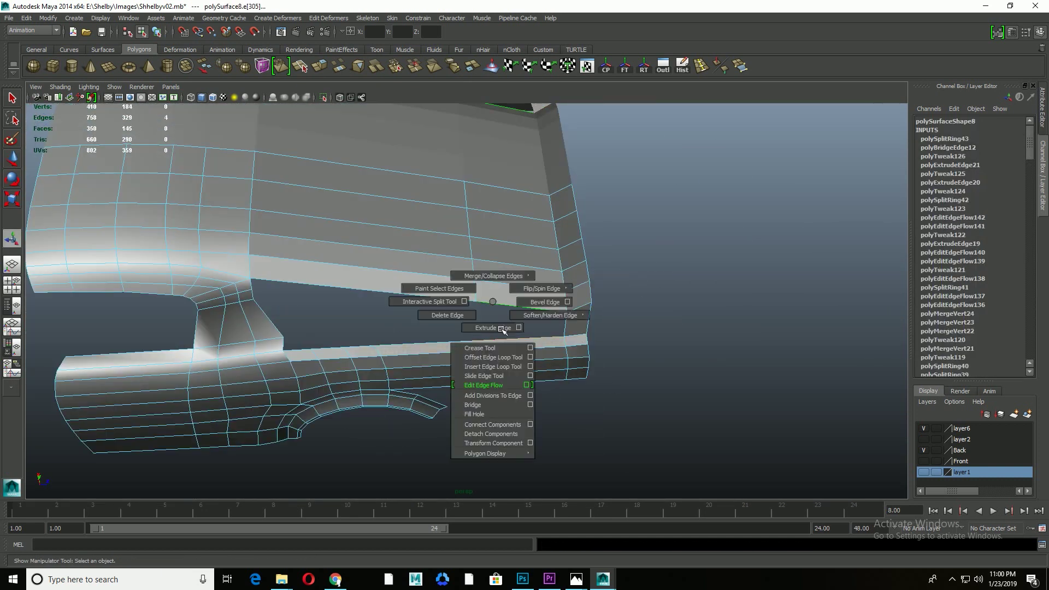
{"action": "mouse_move", "coordinate": [472, 396]}
{"action": "left_mouse_down", "text": "alt"}
{"action": "mouse_move", "coordinate": [620, 323]}
{"action": "mouse_move", "coordinate": [620, 304]}
{"action": "mouse_move", "coordinate": [613, 327]}
{"action": "left_mouse_up", "text": "alt"}
{"action": "left_click", "coordinate": [612, 358]}
{"action": "key", "text": "w"}
{"action": "left_click", "coordinate": [467, 317]}
{"action": "mouse_move", "coordinate": [467, 317]}
{"action": "left_mouse_down", "text": "alt"}
{"action": "mouse_move", "coordinate": [518, 388]}
{"action": "mouse_move", "coordinate": [658, 359]}
{"action": "left_mouse_up", "text": "alt"}
{"action": "key", "text": "w"}
{"action": "left_click_drag", "start_coordinate": [752, 313], "coordinate": [705, 384]}
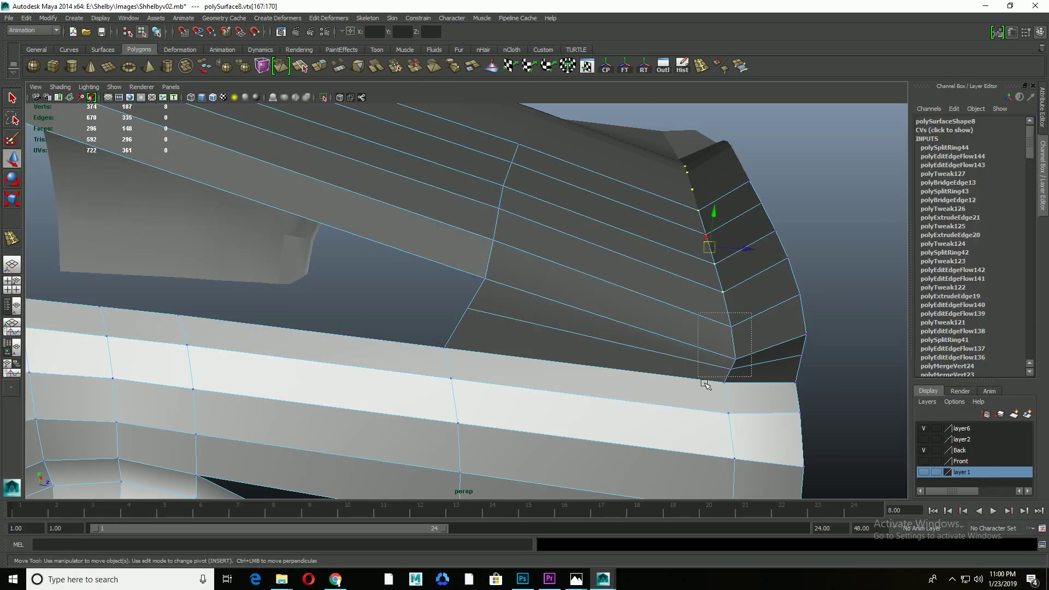
Step: Smooth the edge flow of the deck loops around the tail corner
{"action": "mouse_move", "coordinate": [690, 290]}
{"action": "left_mouse_down", "text": "alt"}
{"action": "mouse_move", "coordinate": [732, 316]}
{"action": "mouse_move", "coordinate": [724, 295]}
{"action": "mouse_move", "coordinate": [747, 249]}
{"action": "left_mouse_up", "text": "alt"}
{"action": "left_click", "coordinate": [747, 249]}
{"action": "left_click_drag", "start_coordinate": [765, 294], "coordinate": [538, 374], "text": "alt"}
{"action": "key", "text": "F10"}
{"action": "left_click", "coordinate": [675, 298]}
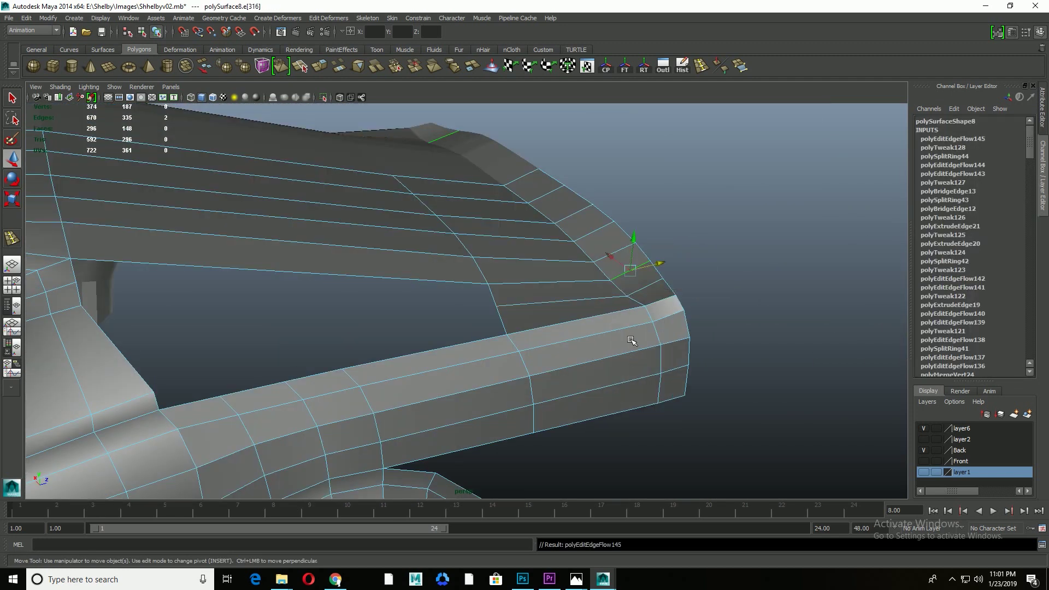
{"action": "left_click_drag", "start_coordinate": [632, 341], "coordinate": [405, 321], "text": "alt"}
{"action": "double_click", "coordinate": [405, 321]}
{"action": "mouse_move", "coordinate": [459, 375]}
{"action": "left_mouse_down", "text": "alt"}
{"action": "mouse_move", "coordinate": [569, 362]}
{"action": "mouse_move", "coordinate": [475, 348]}
{"action": "mouse_move", "coordinate": [697, 274]}
{"action": "left_mouse_up", "text": "alt"}
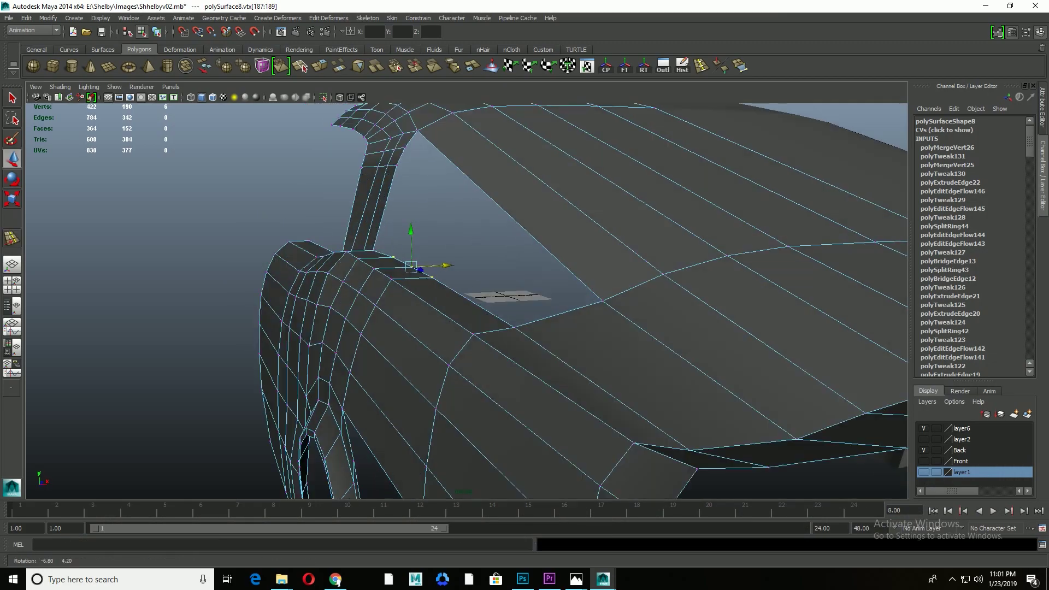
{"action": "mouse_move", "coordinate": [327, 206]}
{"action": "left_mouse_down", "text": "alt"}
{"action": "mouse_move", "coordinate": [452, 386]}
{"action": "mouse_move", "coordinate": [609, 404]}
{"action": "mouse_move", "coordinate": [563, 383]}
{"action": "left_mouse_up", "text": "alt"}
{"action": "right_click_drag", "start_coordinate": [562, 383], "coordinate": [547, 470], "text": "shift"}
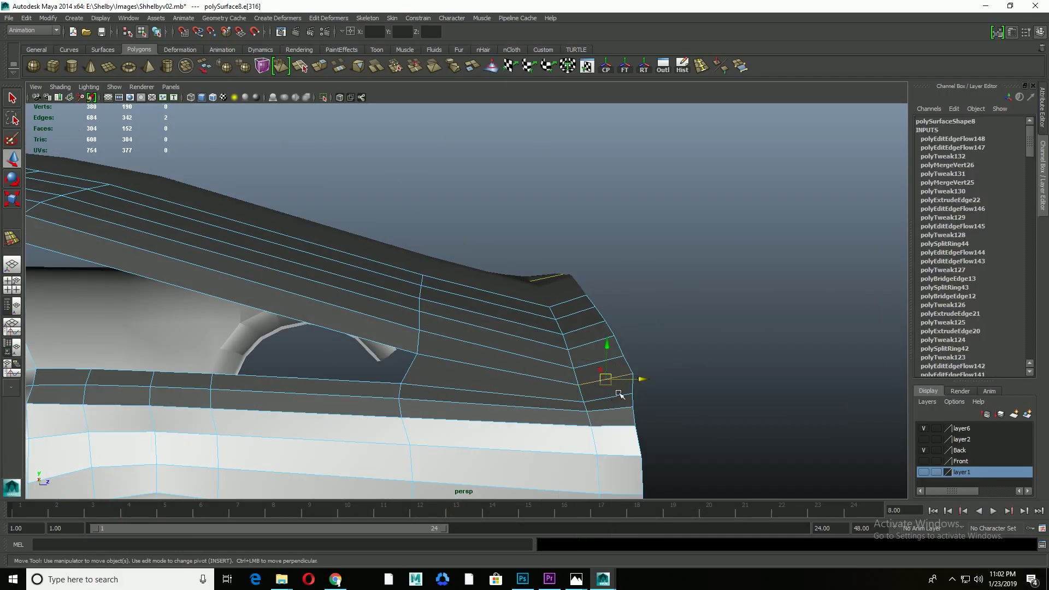
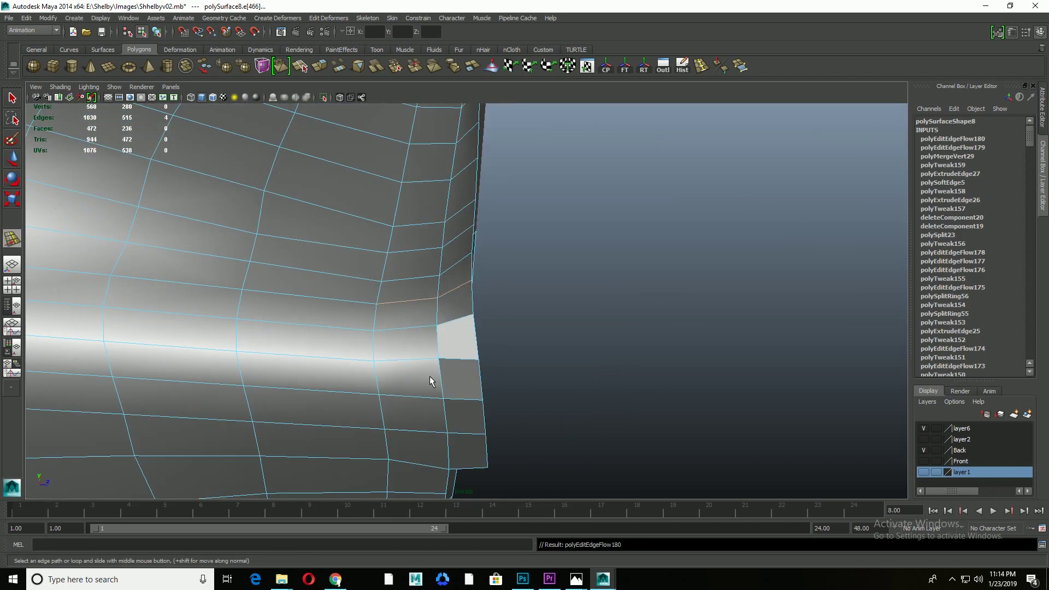
Step: Check the Mustang reference, then make the lower front edges follow the body's curve with Edit Edge Flow
{"action": "key", "text": "alt+Tab"}
{"action": "key", "text": "alt+Tab"}
{"action": "right_click_drag", "start_coordinate": [422, 328], "coordinate": [421, 405]}
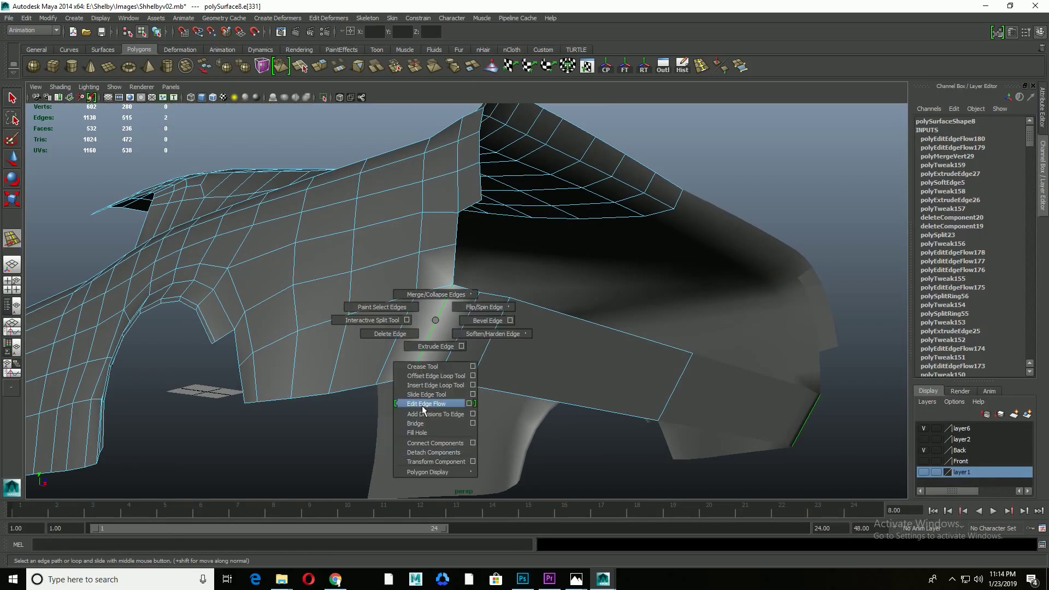
{"action": "left_click", "coordinate": [459, 300]}
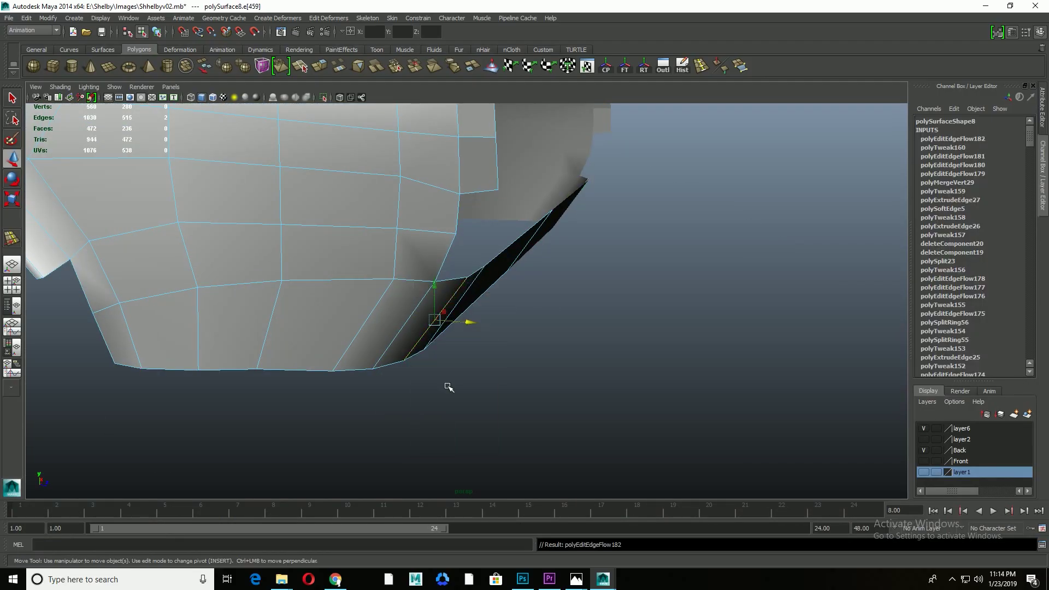
{"action": "scroll", "coordinate": [452, 270], "scroll_direction": "down", "scroll_amount": 3}
{"action": "scroll", "coordinate": [452, 269], "scroll_direction": "up", "scroll_amount": 3}
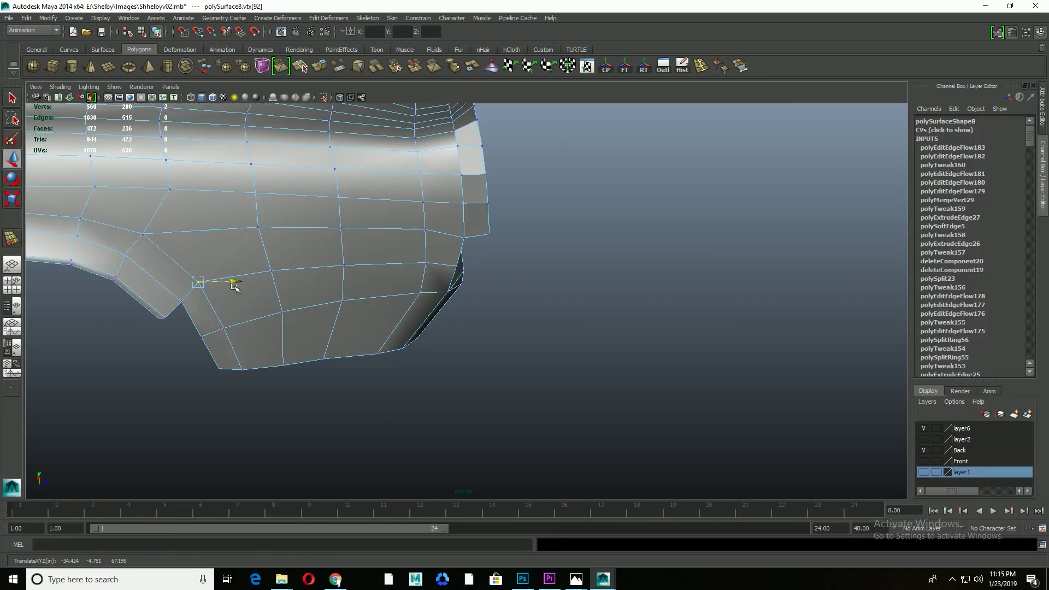
Step: Extrude the edges around the grille opening into a new strip of faces
{"action": "left_click_drag", "start_coordinate": [234, 281], "coordinate": [417, 356], "text": "alt"}
{"action": "key", "text": "ctrl+e"}
{"action": "scroll", "coordinate": [457, 328], "scroll_direction": "up", "scroll_amount": 3}
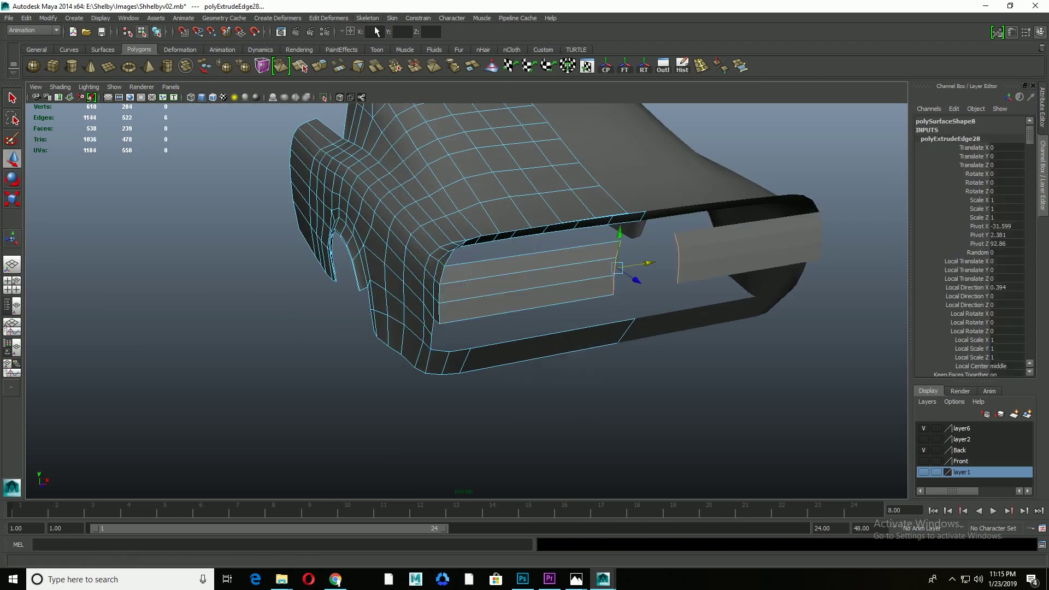
Step: Add edge loops across the extruded grille strip
{"action": "left_click_drag", "start_coordinate": [617, 267], "coordinate": [569, 300], "text": "alt"}
{"action": "right_click_drag", "start_coordinate": [569, 300], "coordinate": [588, 218], "text": "alt"}
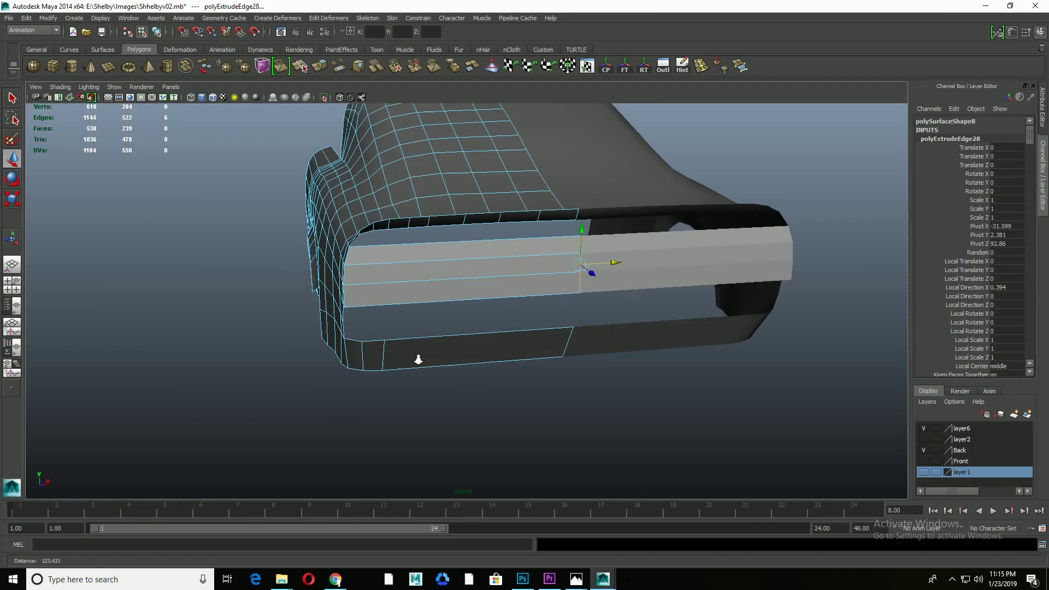
{"action": "left_click_drag", "start_coordinate": [418, 359], "coordinate": [474, 253], "text": "alt"}
{"action": "right_click_drag", "start_coordinate": [473, 253], "coordinate": [461, 262], "text": "alt"}
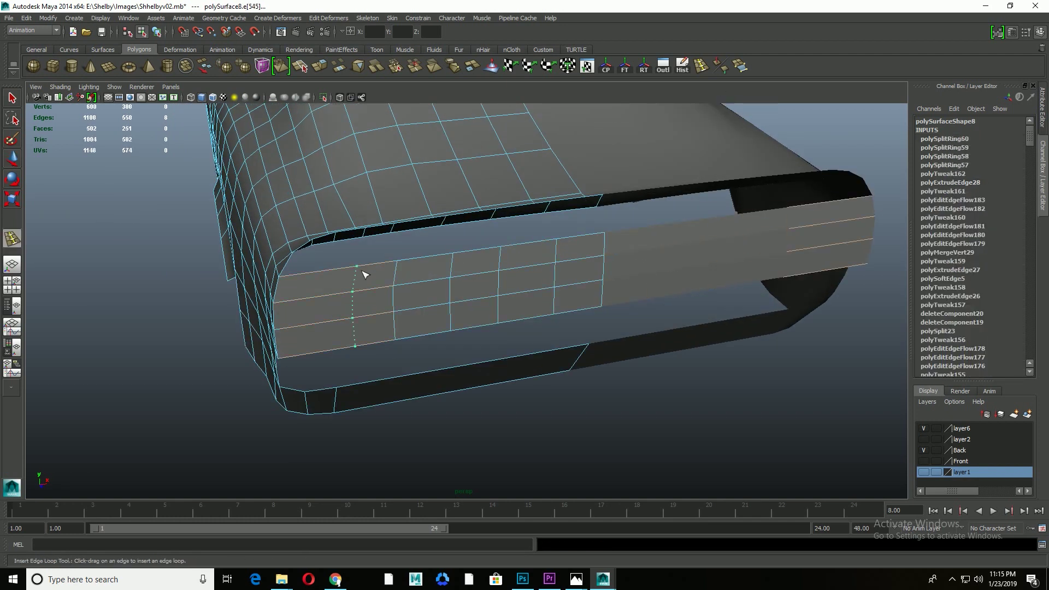
{"action": "right_click_drag", "start_coordinate": [312, 250], "coordinate": [352, 335], "text": "shift"}
Step: Bridge the grille strip to the bumper edges and inspect the finished front end
{"action": "mouse_move", "coordinate": [351, 335]}
{"action": "left_mouse_down", "text": "alt"}
{"action": "mouse_move", "coordinate": [306, 325]}
{"action": "mouse_move", "coordinate": [285, 289]}
{"action": "left_mouse_up", "text": "alt"}
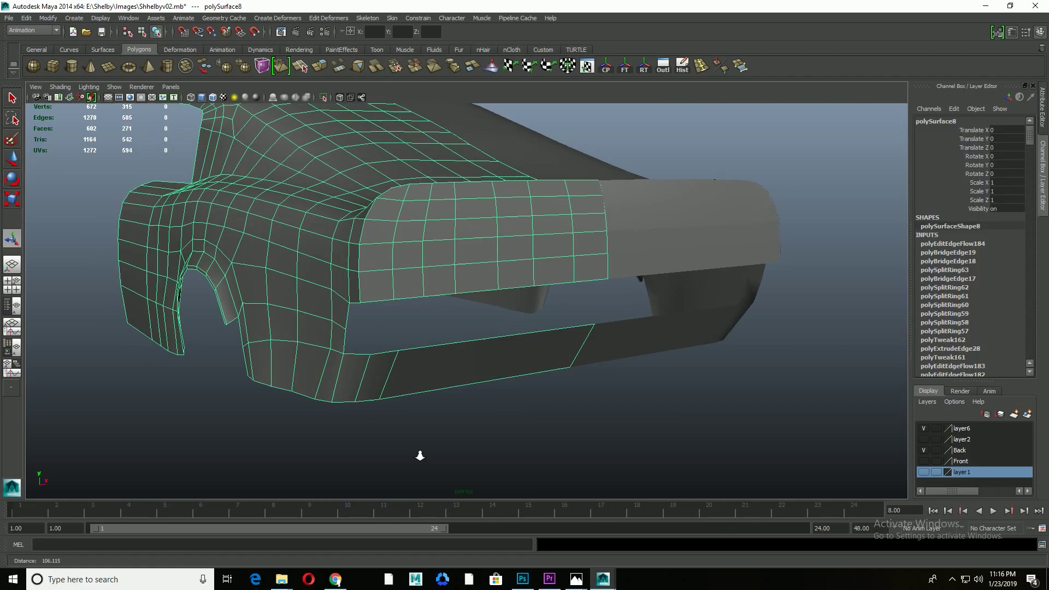
{"action": "mouse_move", "coordinate": [474, 209]}
{"action": "left_mouse_down", "text": "alt"}
{"action": "mouse_move", "coordinate": [525, 443]}
{"action": "mouse_move", "coordinate": [583, 318]}
{"action": "left_mouse_up", "text": "alt"}
{"action": "left_click_drag", "start_coordinate": [496, 307], "coordinate": [484, 297], "text": "alt"}
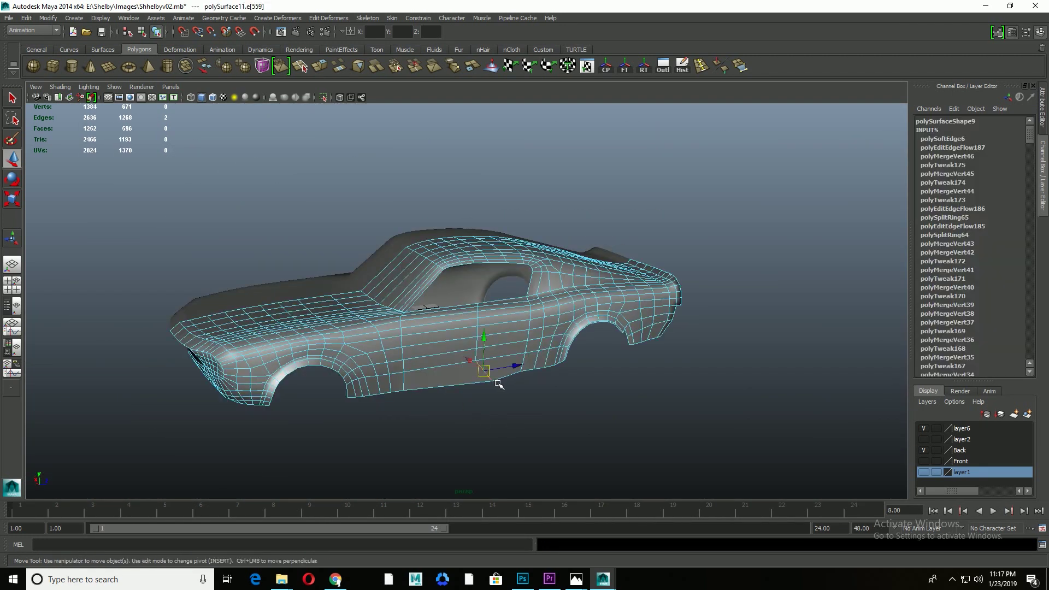
Step: Preview the car as a smooth mesh, then return to the low-poly cage view
{"action": "left_click", "coordinate": [513, 395]}
{"action": "scroll", "coordinate": [492, 394], "scroll_direction": "up", "scroll_amount": 2}
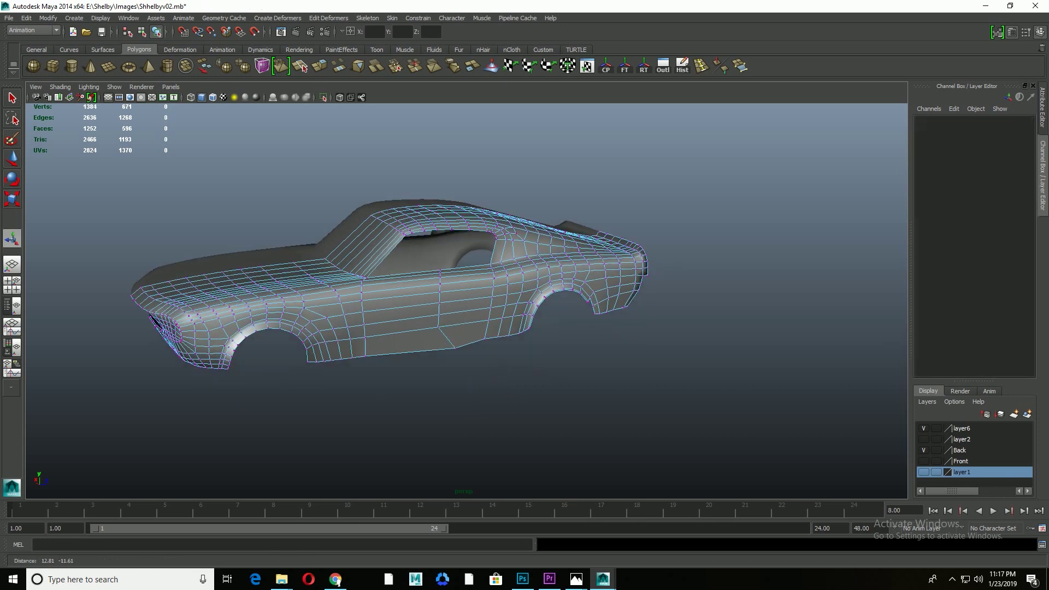
{"action": "scroll", "coordinate": [492, 404], "scroll_direction": "up", "scroll_amount": 4}
{"action": "key", "text": "3"}
{"action": "left_click_drag", "start_coordinate": [413, 329], "coordinate": [413, 334]}
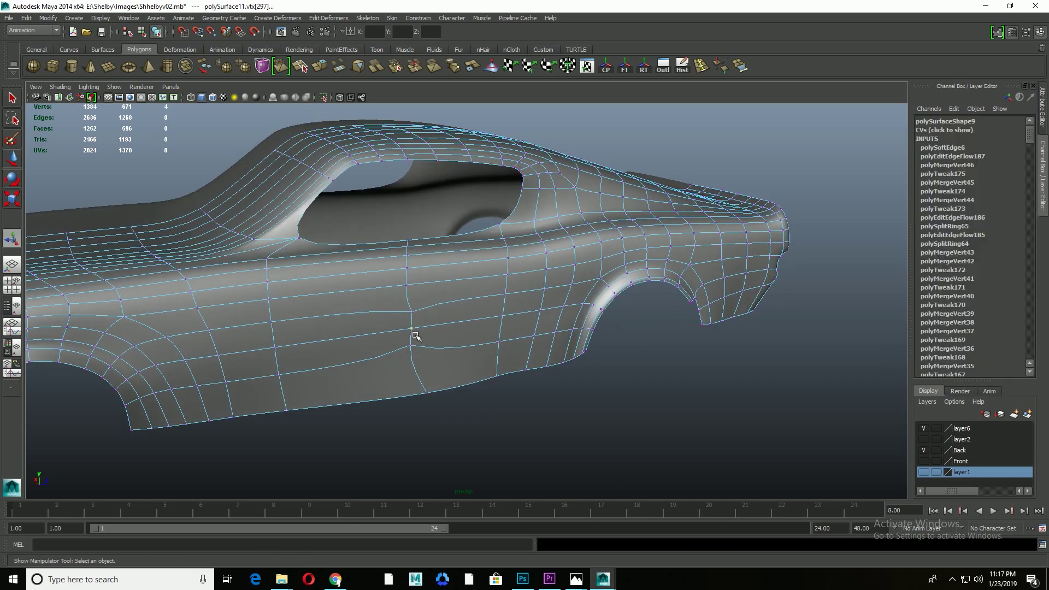
{"action": "key", "text": "1"}
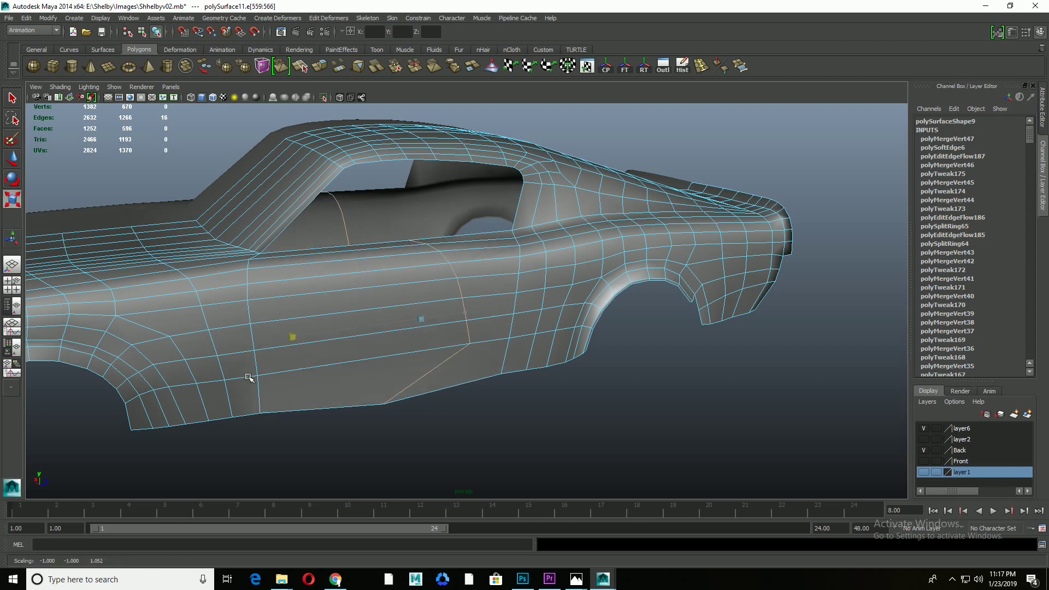
Step: Deselect the body and orbit around the side window to view the whole car
{"action": "left_click_drag", "start_coordinate": [459, 414], "coordinate": [505, 440], "text": "alt"}
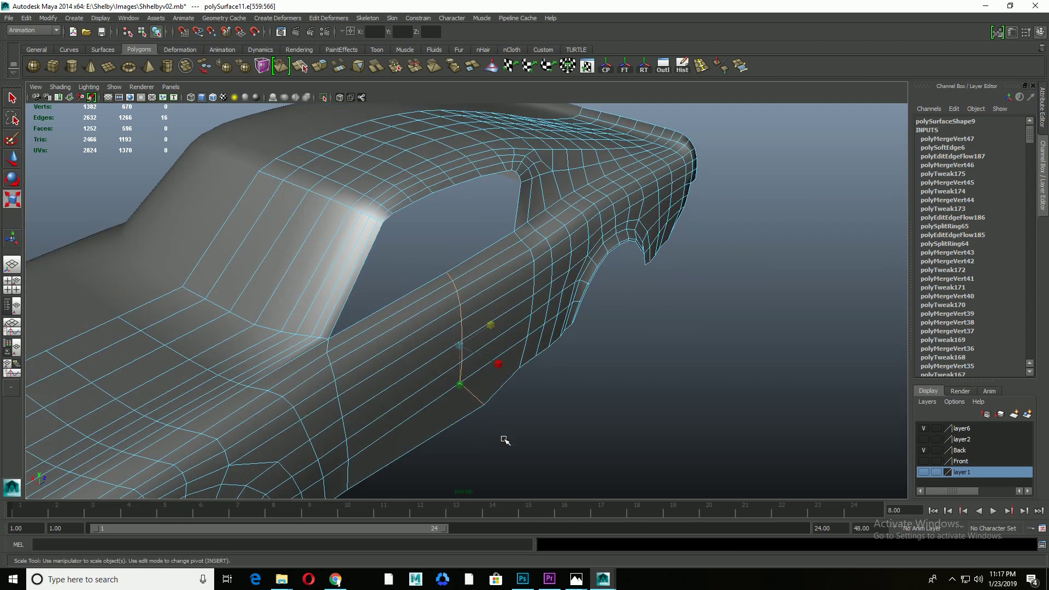
{"action": "left_click_drag", "start_coordinate": [410, 439], "coordinate": [440, 421], "text": "alt"}
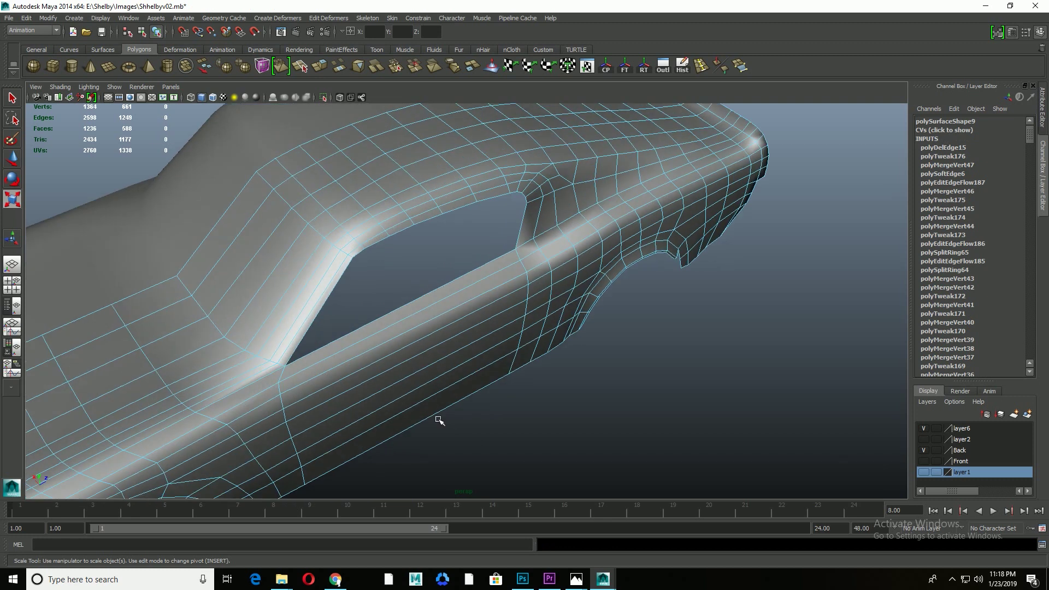
{"action": "left_click", "coordinate": [569, 453]}
{"action": "scroll", "coordinate": [568, 453], "scroll_direction": "down", "scroll_amount": 10}
{"action": "mouse_move", "coordinate": [499, 433]}
{"action": "left_mouse_down", "text": "alt"}
{"action": "mouse_move", "coordinate": [445, 384]}
{"action": "mouse_move", "coordinate": [520, 415]}
{"action": "mouse_move", "coordinate": [506, 395]}
{"action": "mouse_move", "coordinate": [461, 429]}
{"action": "mouse_move", "coordinate": [513, 428]}
{"action": "mouse_move", "coordinate": [428, 415]}
{"action": "mouse_move", "coordinate": [534, 401]}
{"action": "mouse_move", "coordinate": [510, 393]}
{"action": "mouse_move", "coordinate": [604, 483]}
{"action": "mouse_move", "coordinate": [574, 470]}
{"action": "left_mouse_up", "text": "alt"}
{"action": "key", "text": "r"}
{"action": "scroll", "coordinate": [291, 199], "scroll_direction": "down", "scroll_amount": 3}
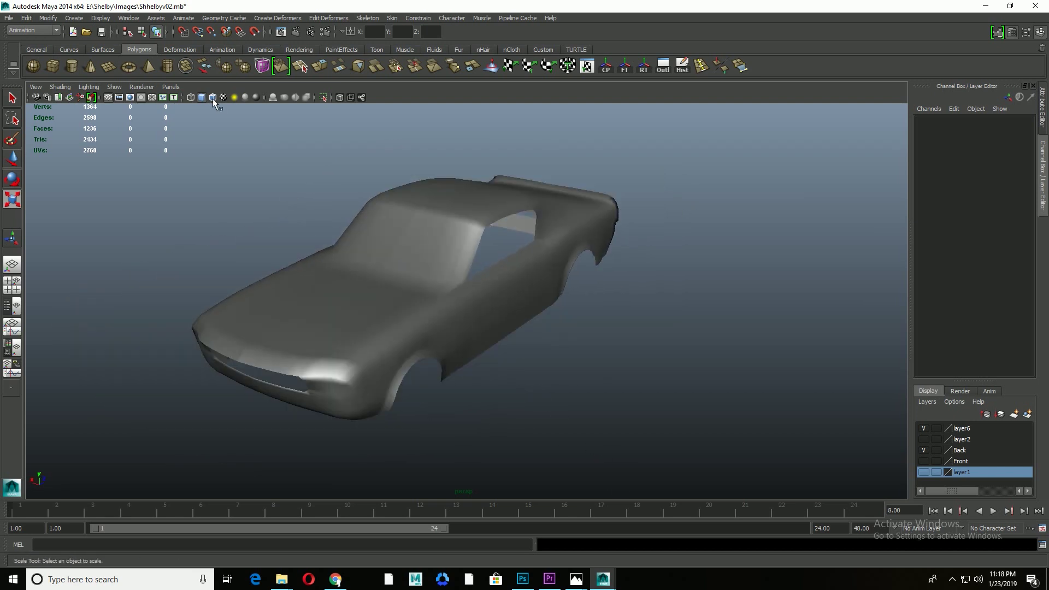
{"action": "mouse_move", "coordinate": [317, 416]}
{"action": "left_mouse_down", "text": "alt"}
{"action": "mouse_move", "coordinate": [454, 436]}
{"action": "mouse_move", "coordinate": [497, 478]}
{"action": "mouse_move", "coordinate": [536, 473]}
{"action": "mouse_move", "coordinate": [403, 461]}
{"action": "mouse_move", "coordinate": [395, 443]}
{"action": "mouse_move", "coordinate": [471, 452]}
{"action": "mouse_move", "coordinate": [475, 478]}
{"action": "mouse_move", "coordinate": [445, 332]}
{"action": "mouse_move", "coordinate": [431, 323]}
{"action": "left_mouse_up", "text": "alt"}
{"action": "mouse_move", "coordinate": [217, 103]}
{"action": "left_mouse_down", "text": "alt"}
{"action": "mouse_move", "coordinate": [444, 413]}
{"action": "mouse_move", "coordinate": [365, 465]}
{"action": "mouse_move", "coordinate": [247, 395]}
{"action": "left_mouse_up", "text": "alt"}
{"action": "mouse_move", "coordinate": [393, 404]}
{"action": "left_mouse_down", "text": "alt"}
{"action": "mouse_move", "coordinate": [588, 403]}
{"action": "mouse_move", "coordinate": [576, 437]}
{"action": "mouse_move", "coordinate": [368, 412]}
{"action": "mouse_move", "coordinate": [295, 419]}
{"action": "mouse_move", "coordinate": [312, 404]}
{"action": "left_mouse_up", "text": "alt"}
{"action": "mouse_move", "coordinate": [393, 394]}
{"action": "left_mouse_down", "text": "alt"}
{"action": "mouse_move", "coordinate": [395, 347]}
{"action": "mouse_move", "coordinate": [436, 339]}
{"action": "mouse_move", "coordinate": [445, 375]}
{"action": "mouse_move", "coordinate": [422, 404]}
{"action": "left_mouse_up", "text": "alt"}
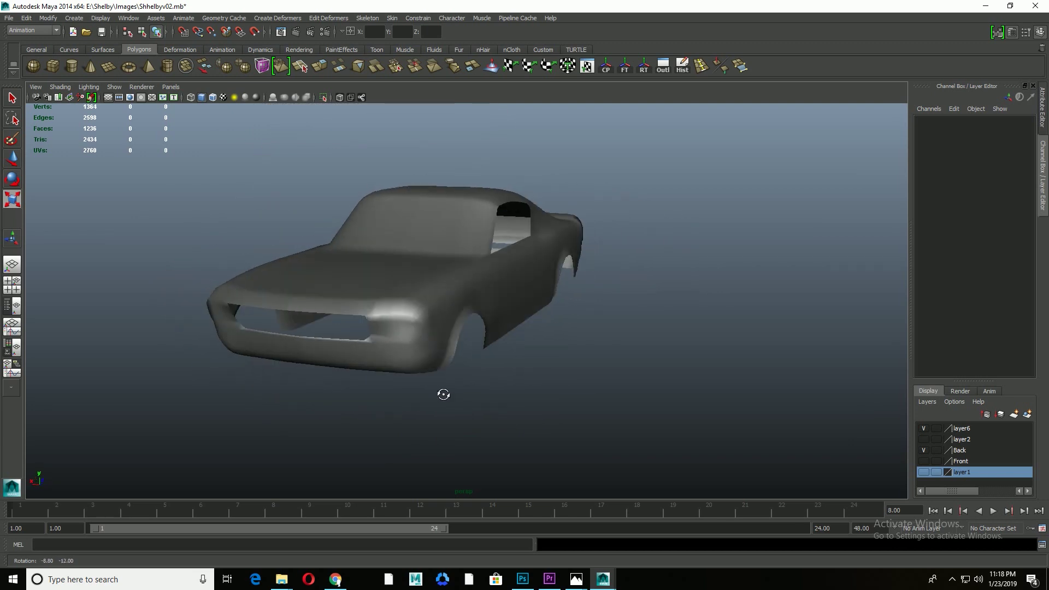